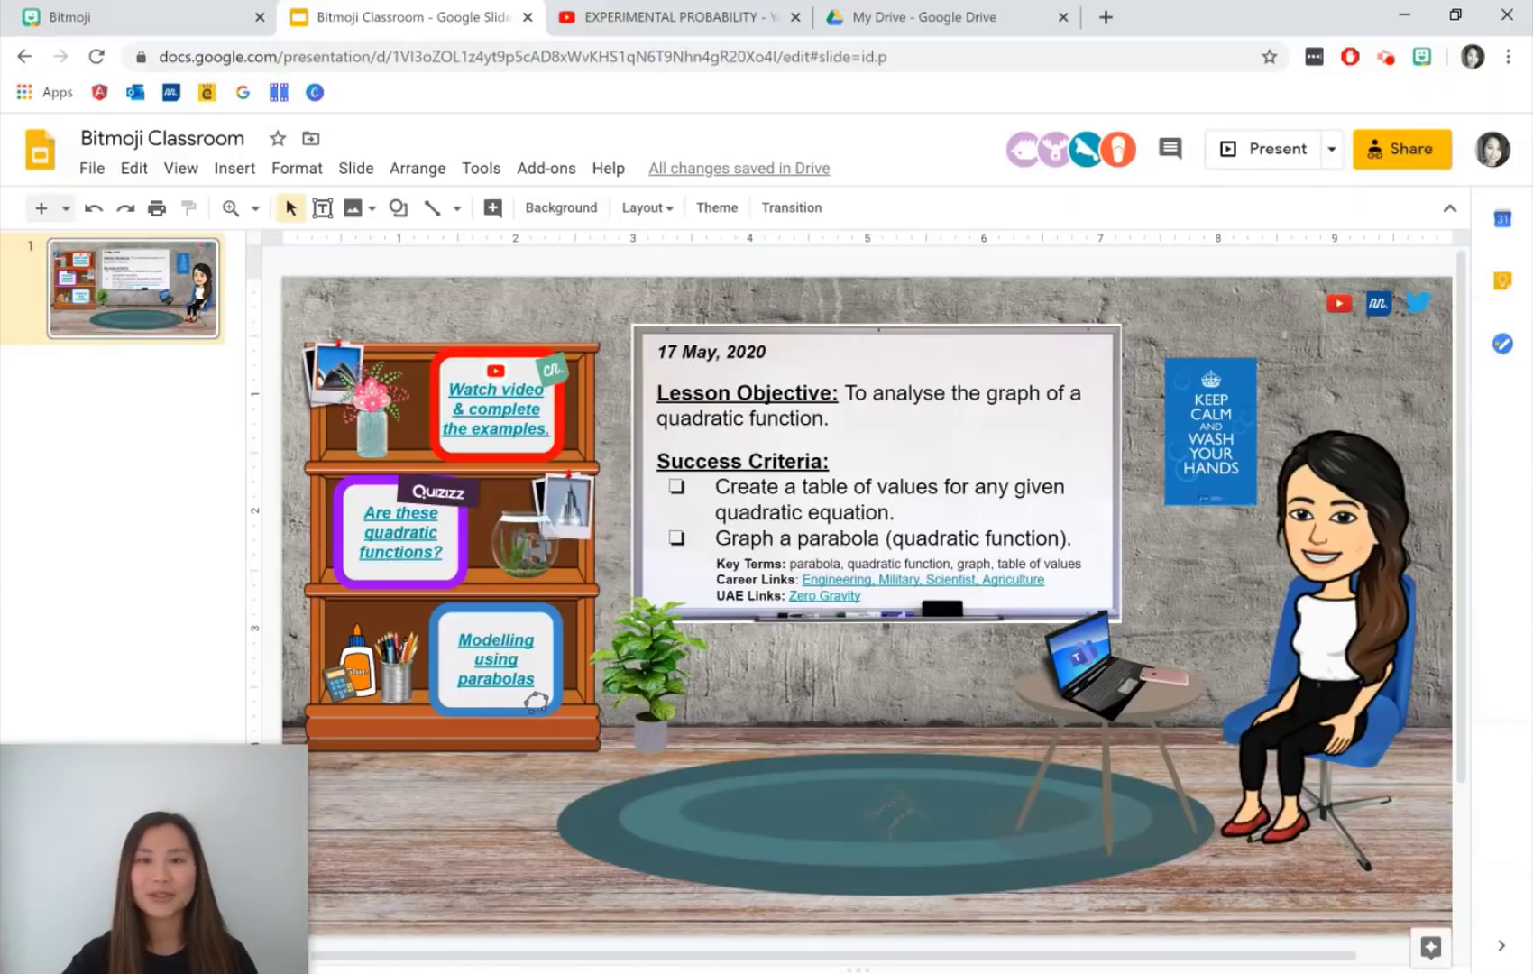
# - Check the YouTube icon's link and the Quizizz quiz link on the first slide
pyautogui.click(1336, 307)
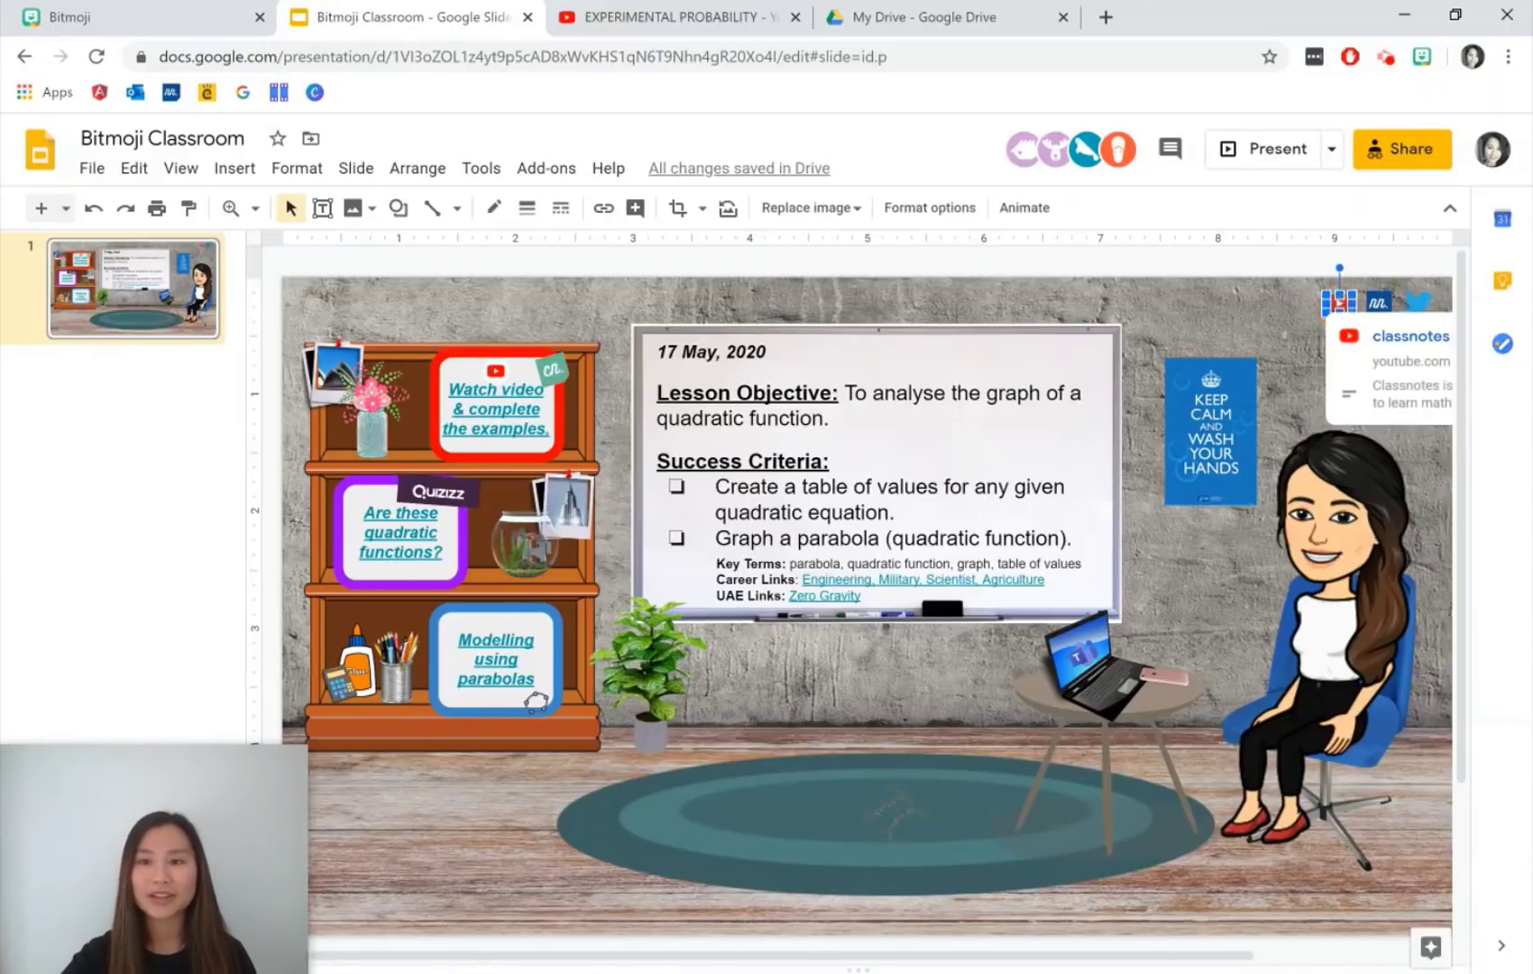
pyautogui.click(1273, 356)
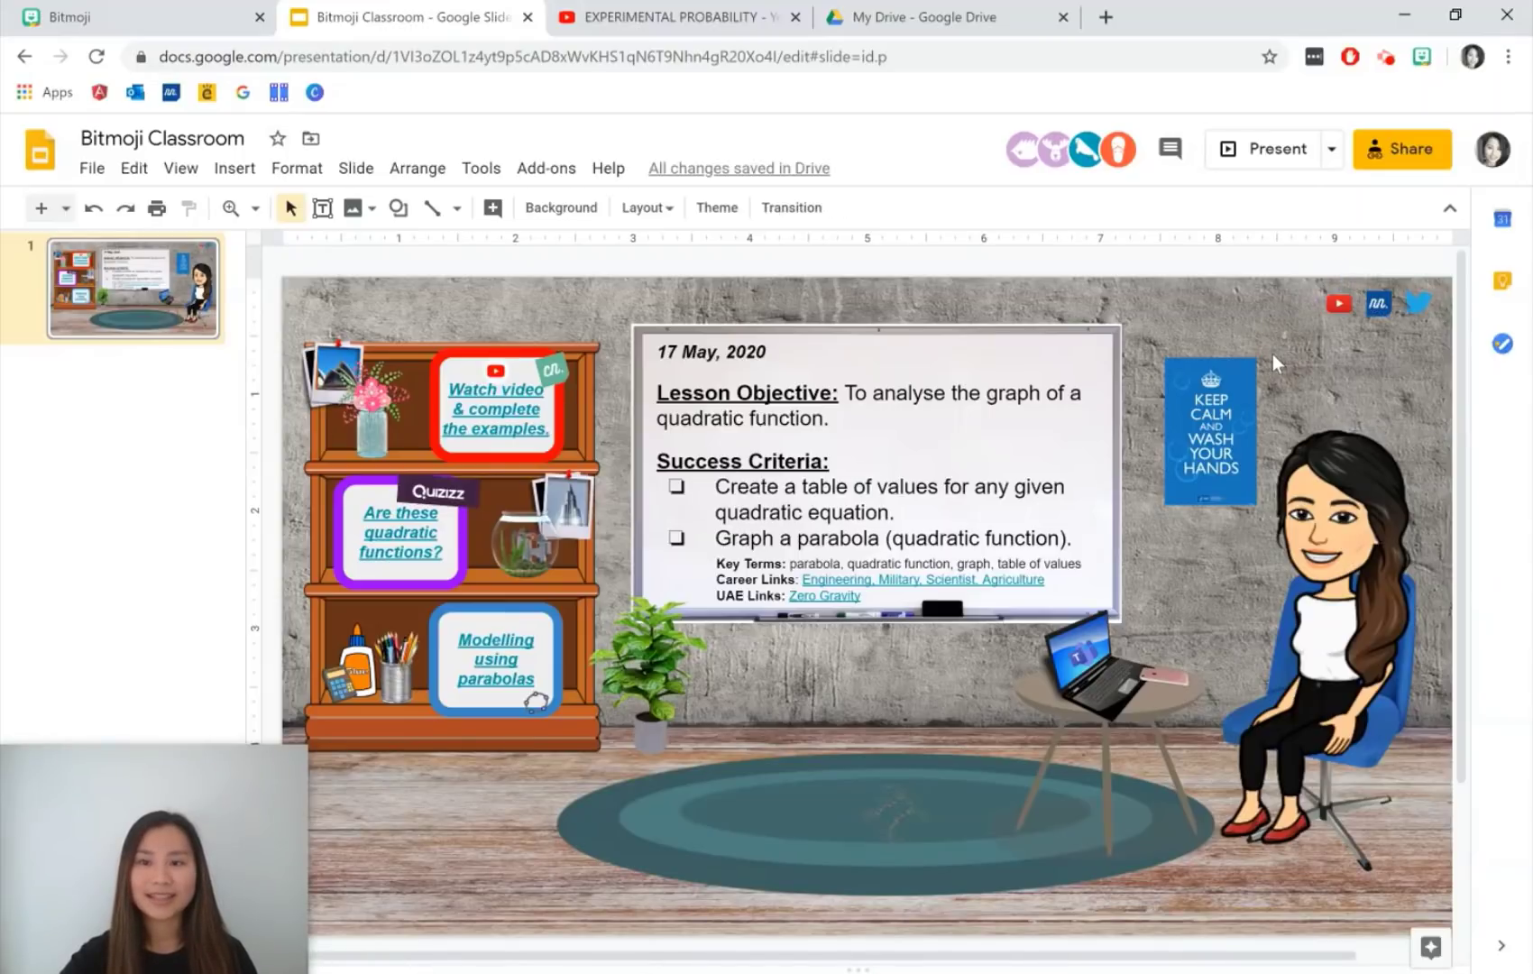
pyautogui.click(411, 541)
pyautogui.click(508, 588)
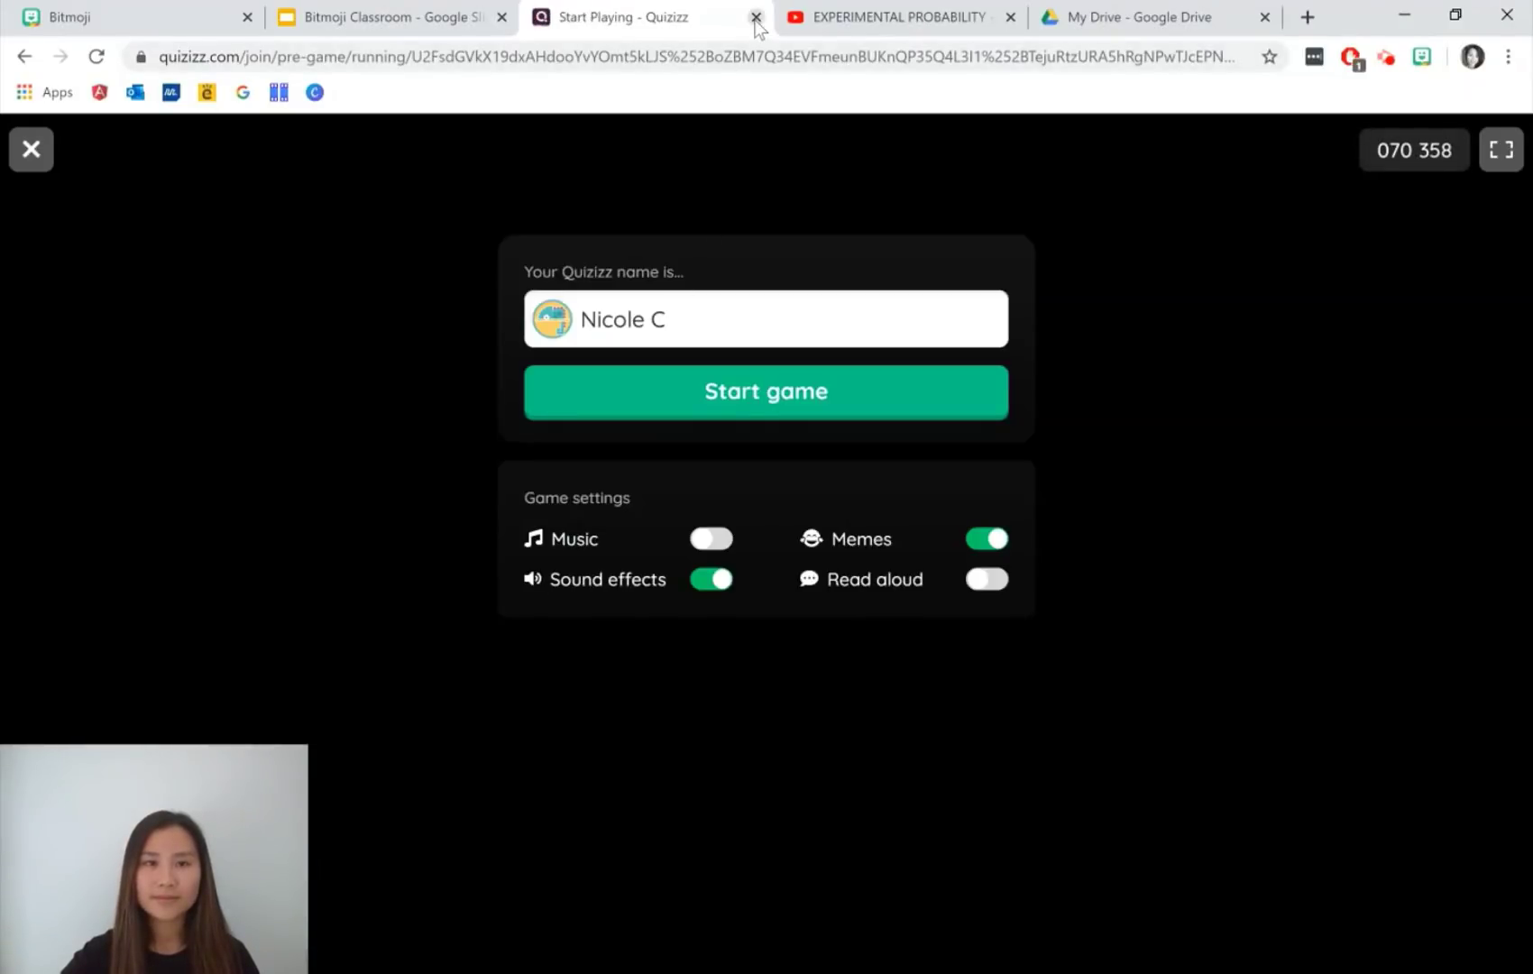
pyautogui.click(756, 17)
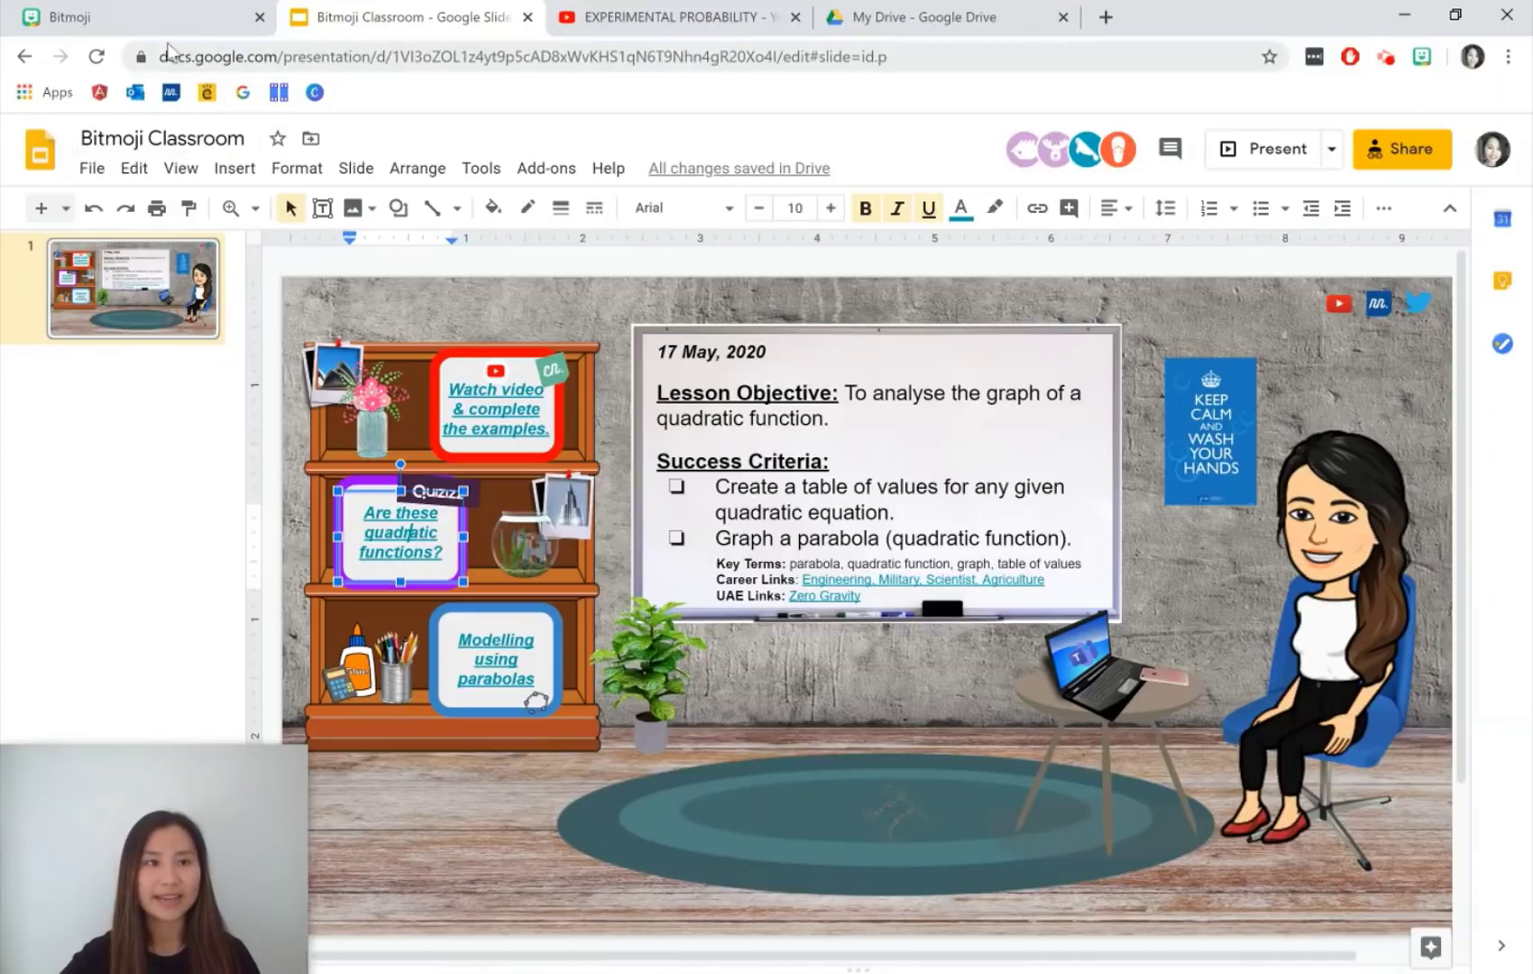
# - Look over the bitmoji.com page and the Bitmoji sticker picker, then return to the presentation
pyautogui.click(146, 14)
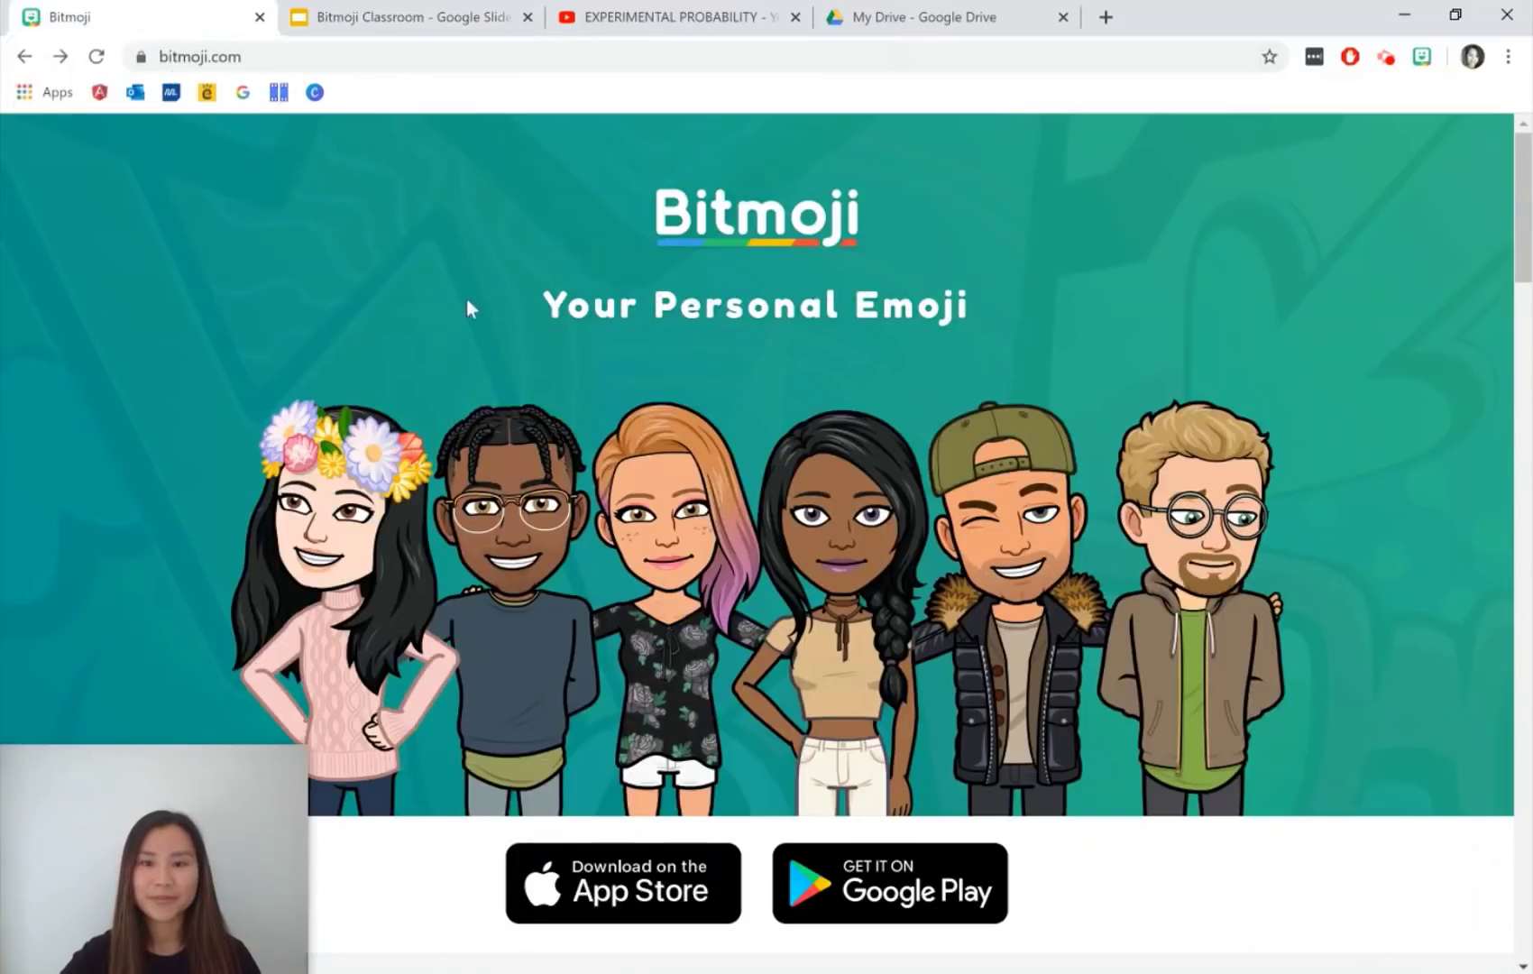
pyautogui.scroll(-1, 751, 541)
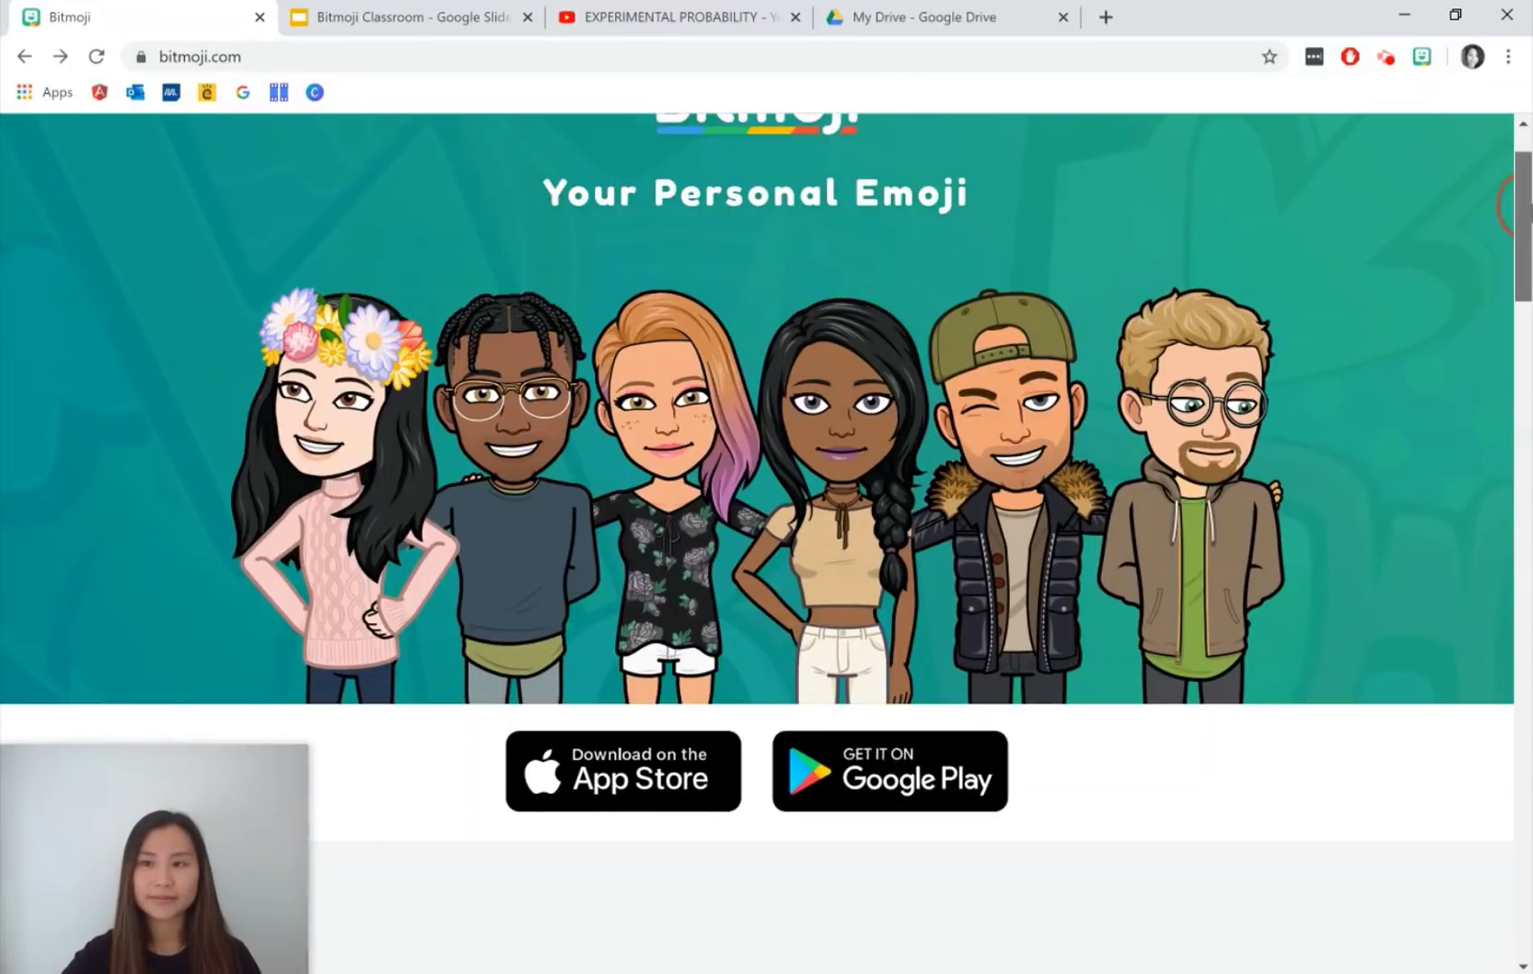
pyautogui.moveTo(1523, 202); pyautogui.dragTo(1517, 873)
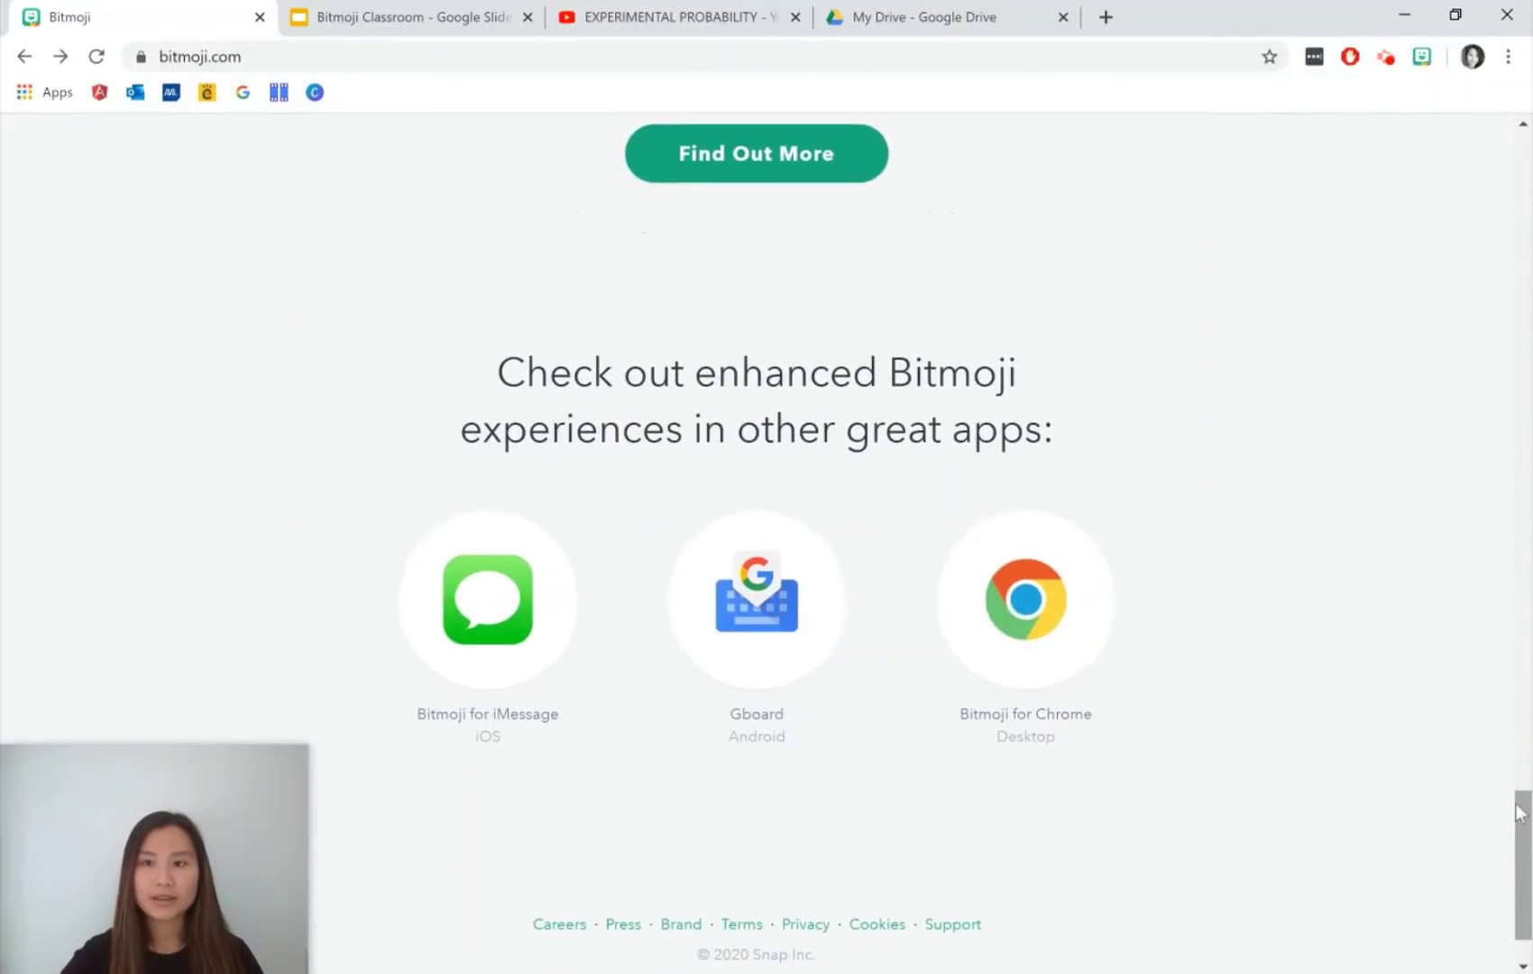
pyautogui.click(1421, 57)
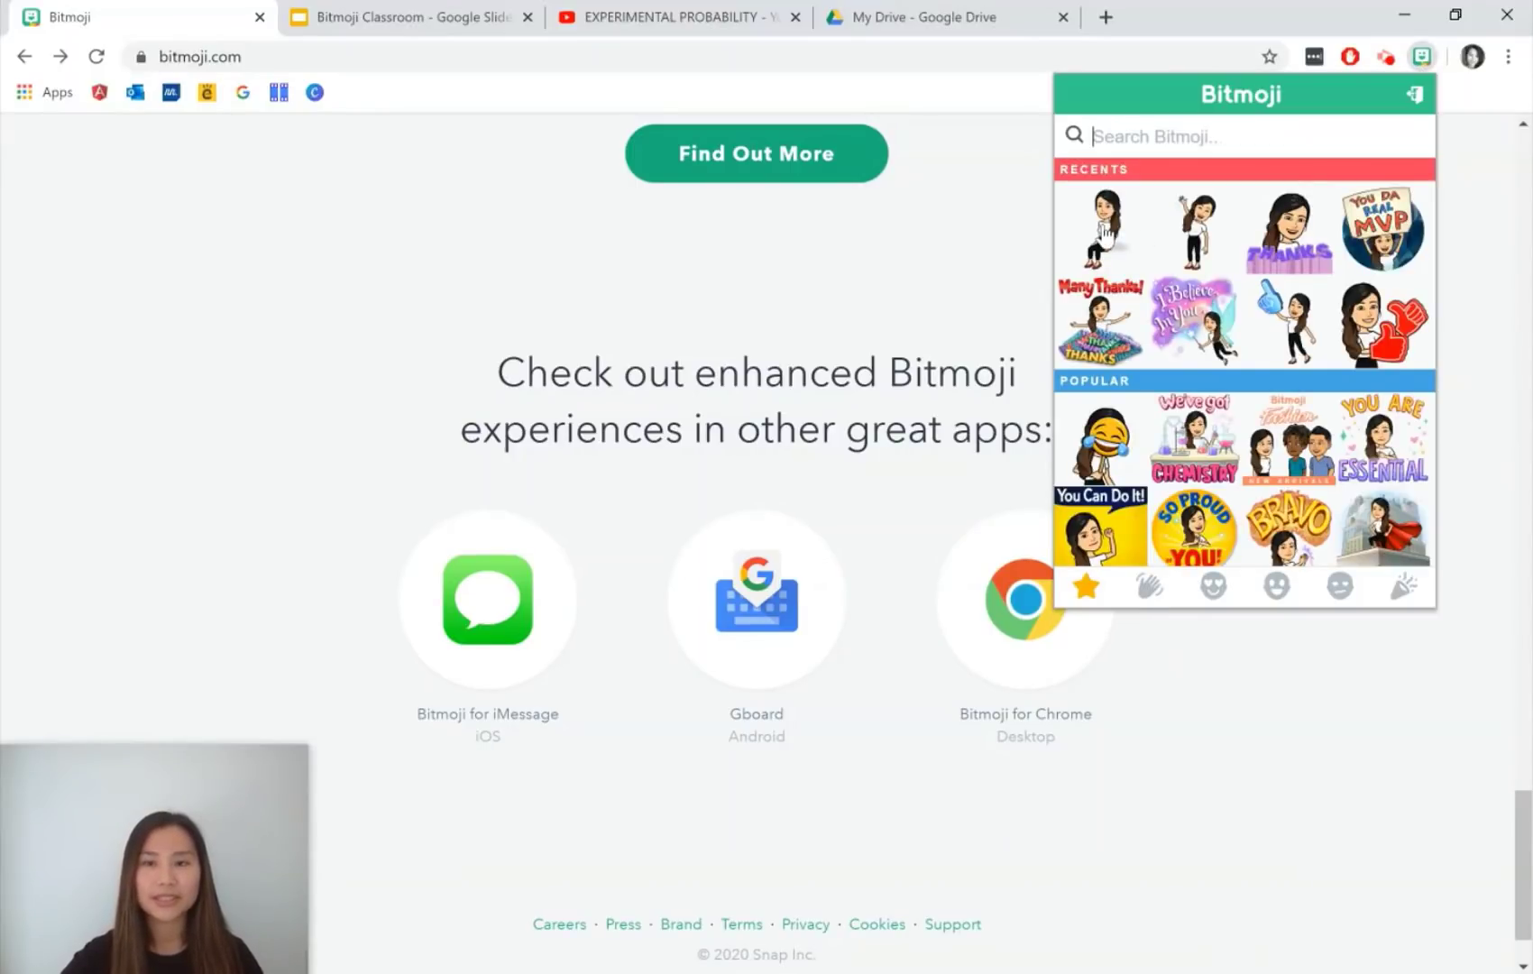
pyautogui.click(1212, 698)
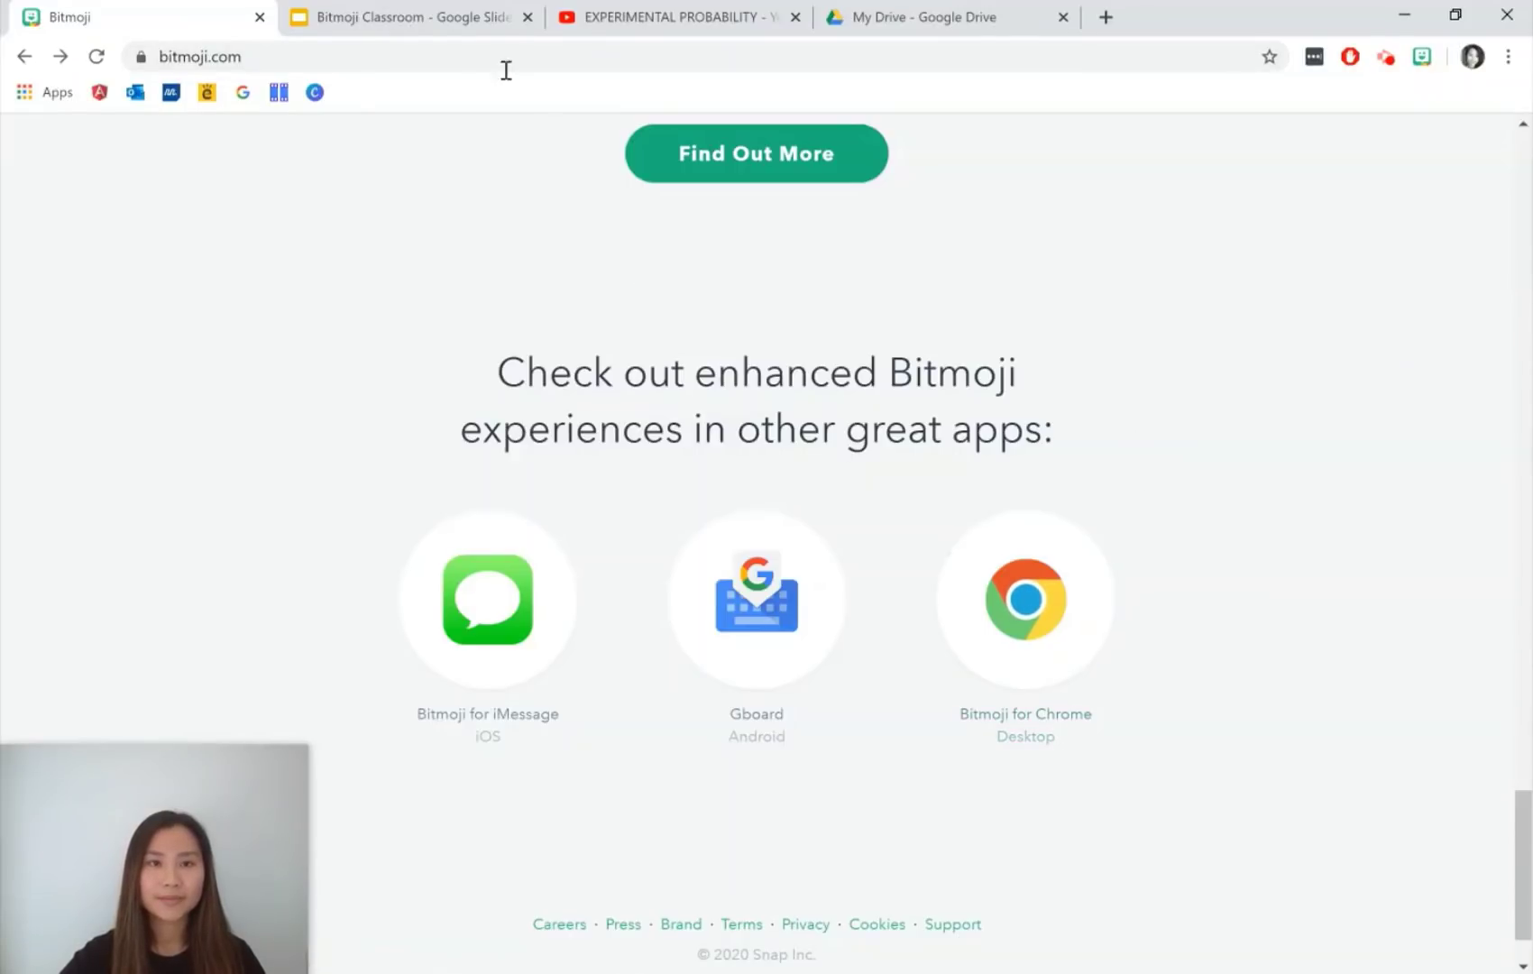
pyautogui.click(469, 22)
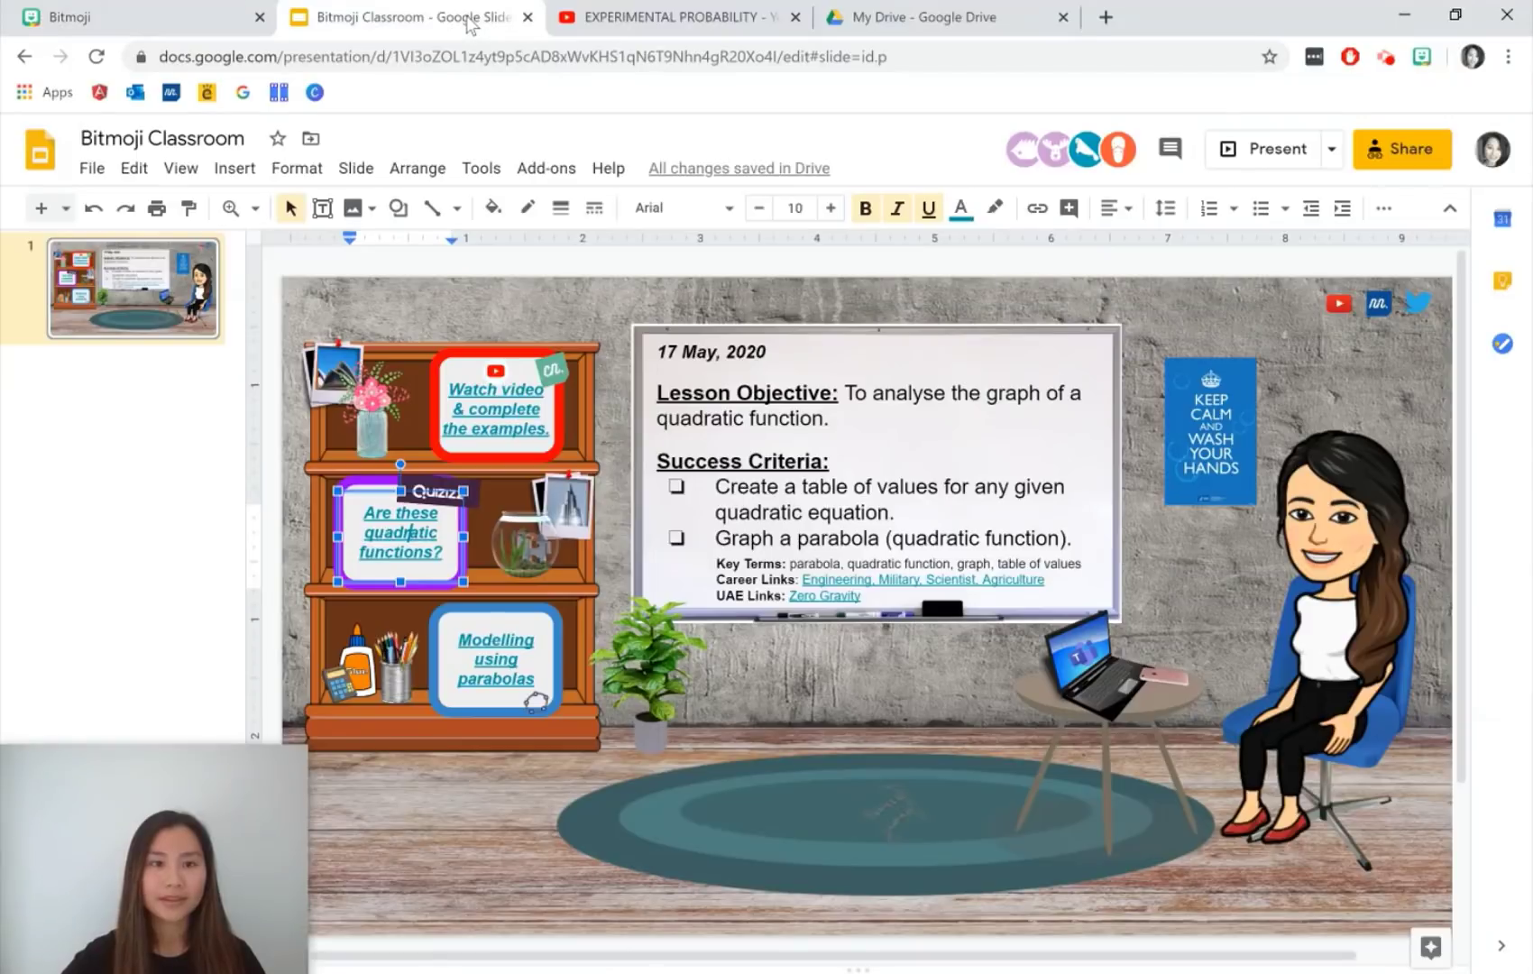
# - Add a new second slide and delete its title and body placeholders
pyautogui.click(38, 216)
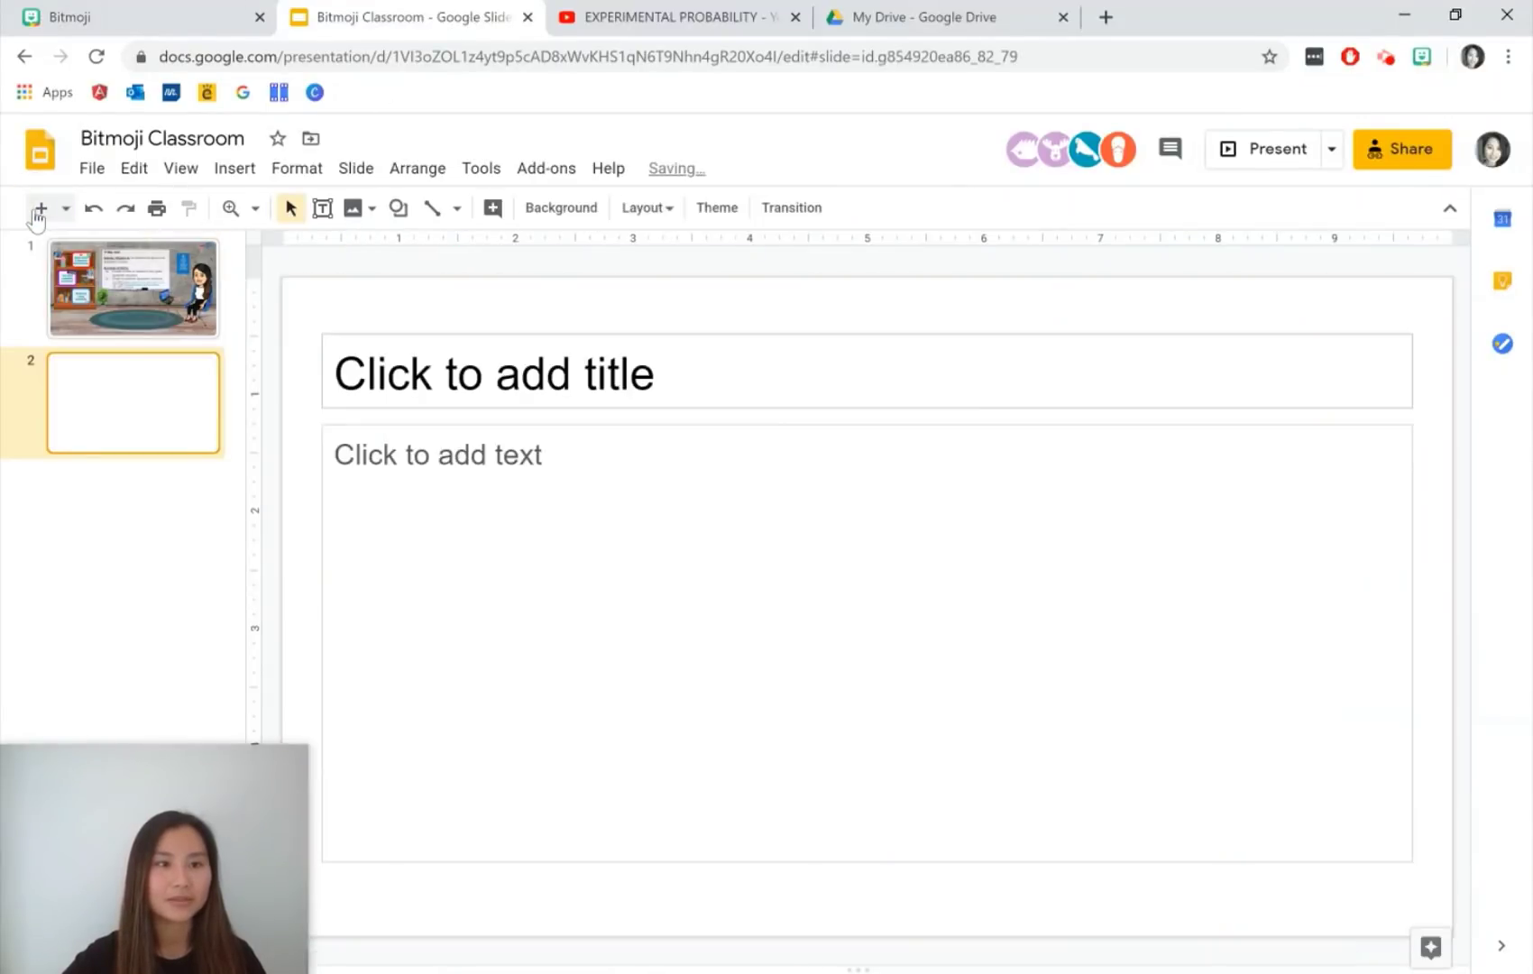
pyautogui.click(917, 337)
pyautogui.press('Delete')
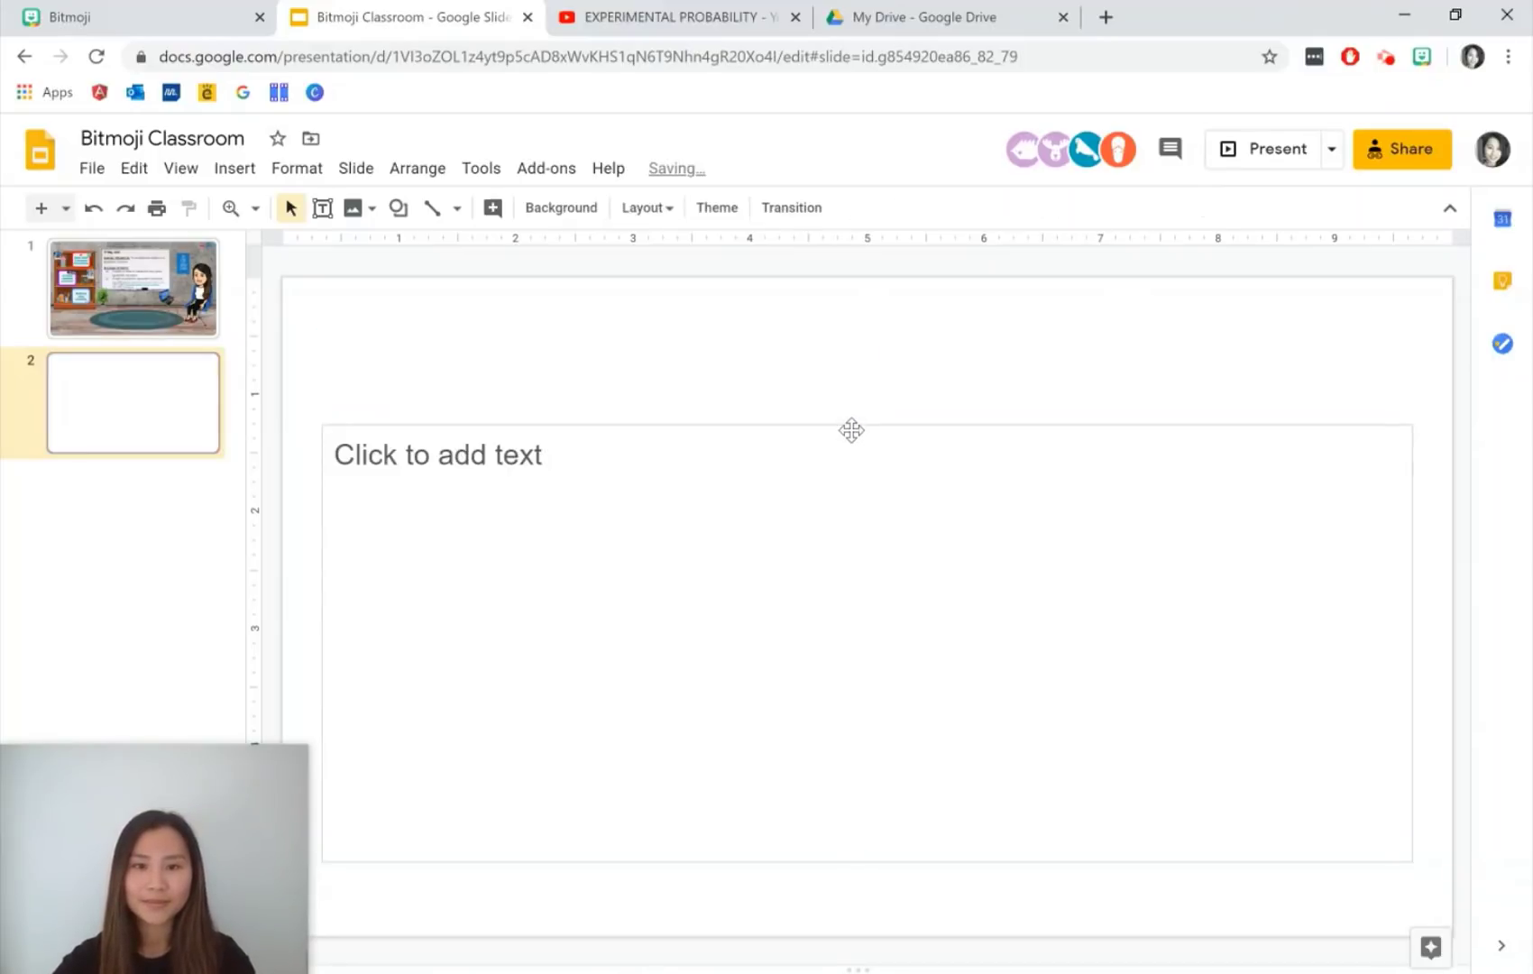
pyautogui.click(851, 430)
pyautogui.press('Delete')
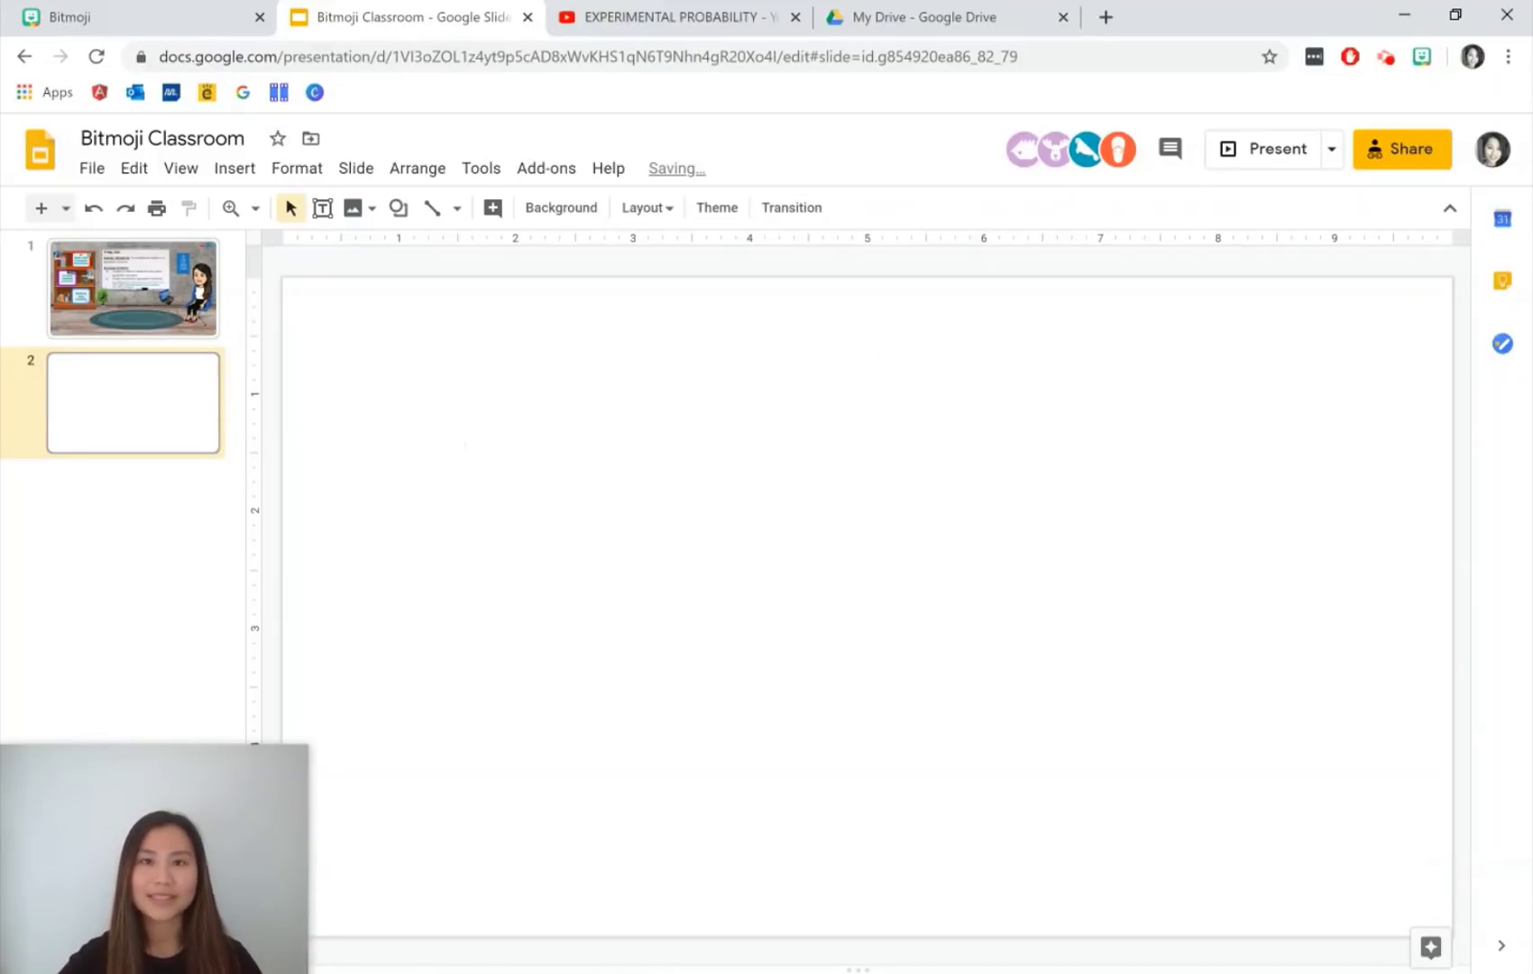
# - Set the slide background to the pink wall and wooden floor image from a 'wall floor' search
pyautogui.click(357, 170)
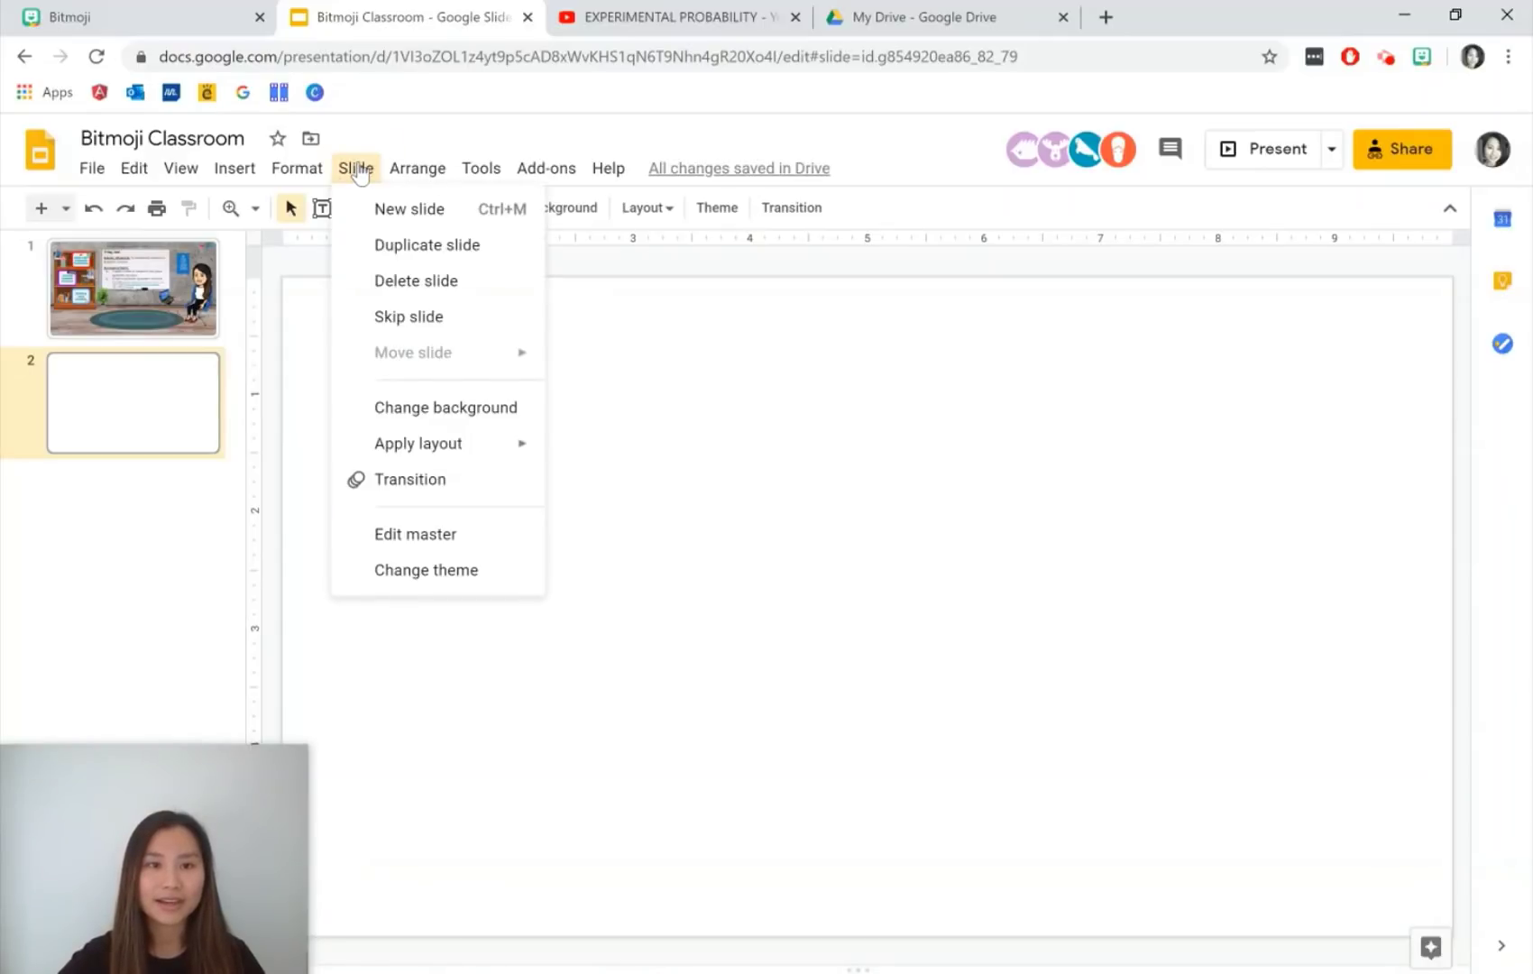
pyautogui.click(411, 408)
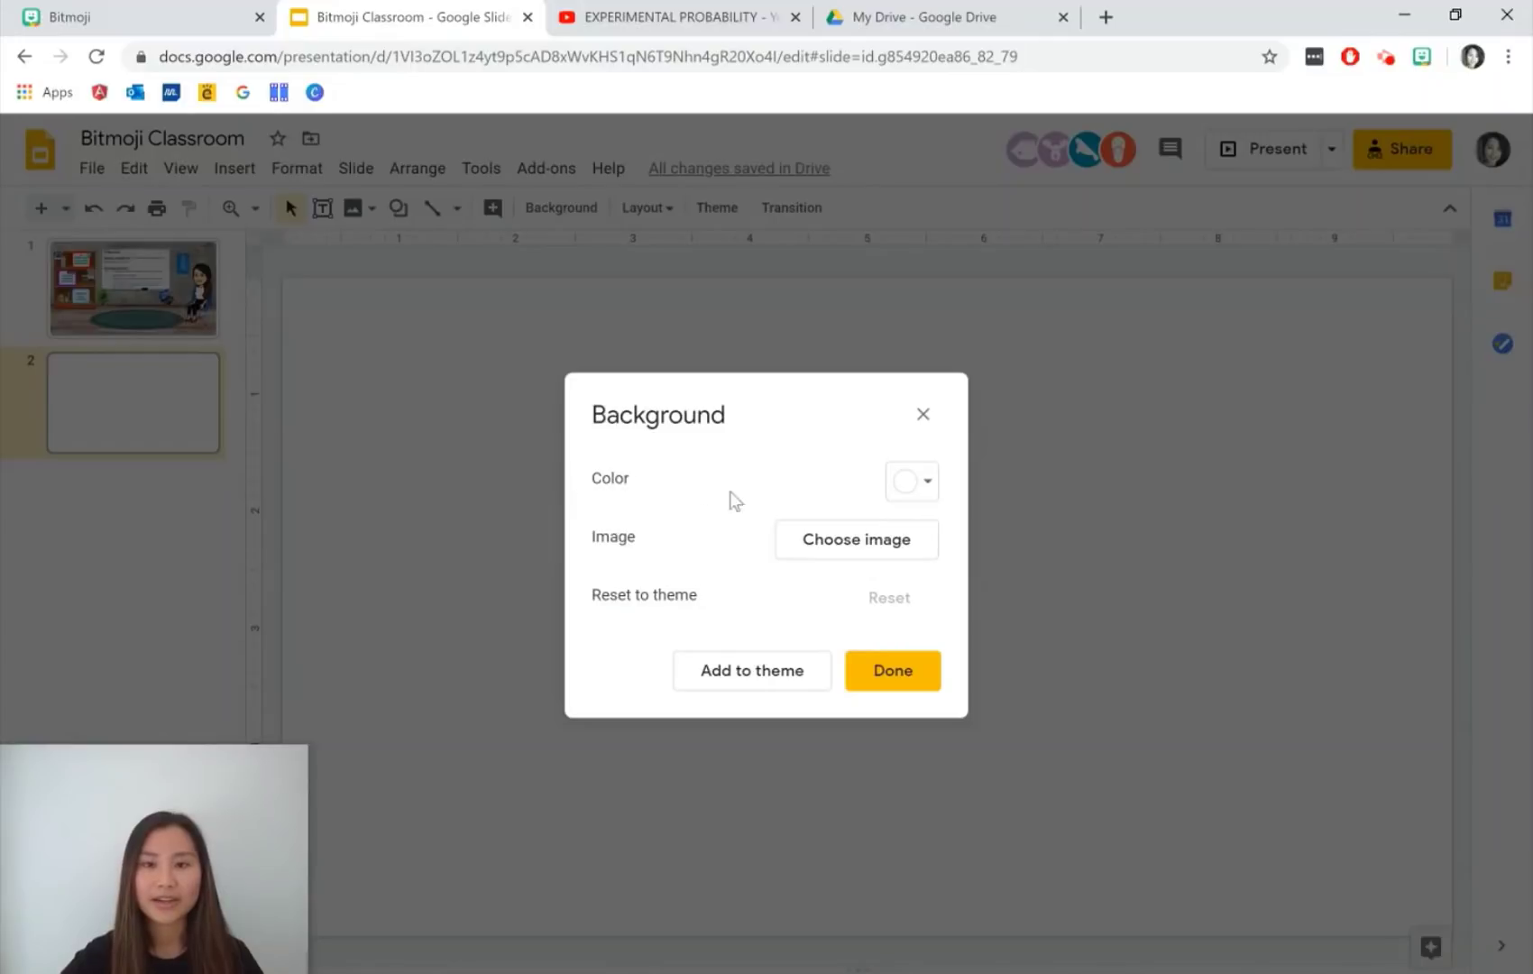
pyautogui.click(842, 542)
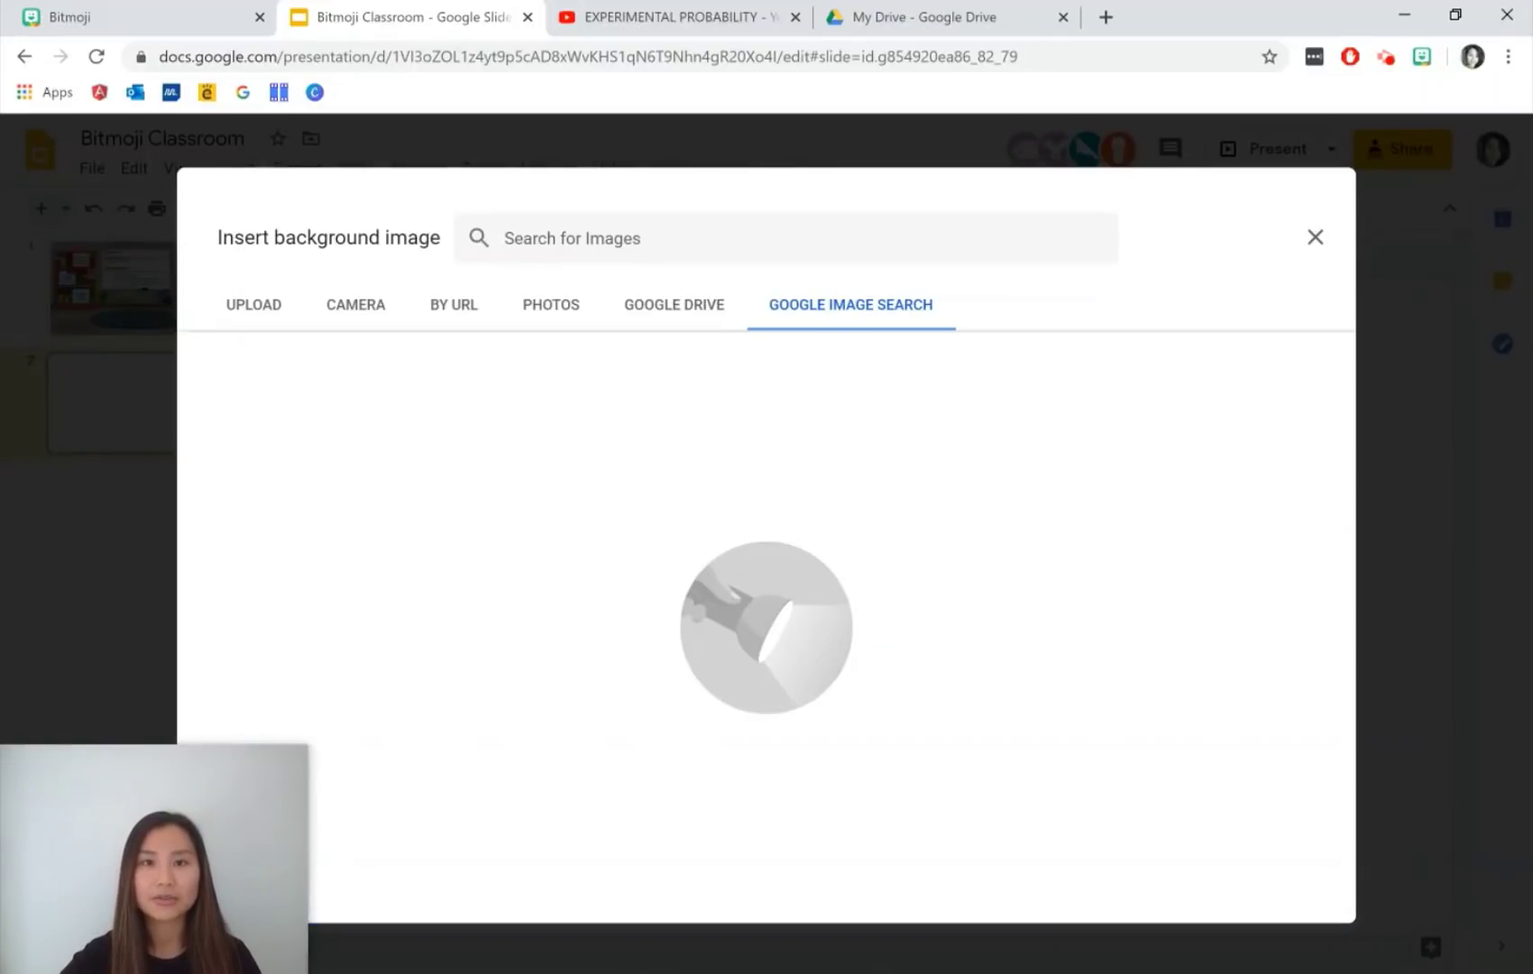
pyautogui.click(832, 248)
pyautogui.write('wall floor')
pyautogui.press('Return')
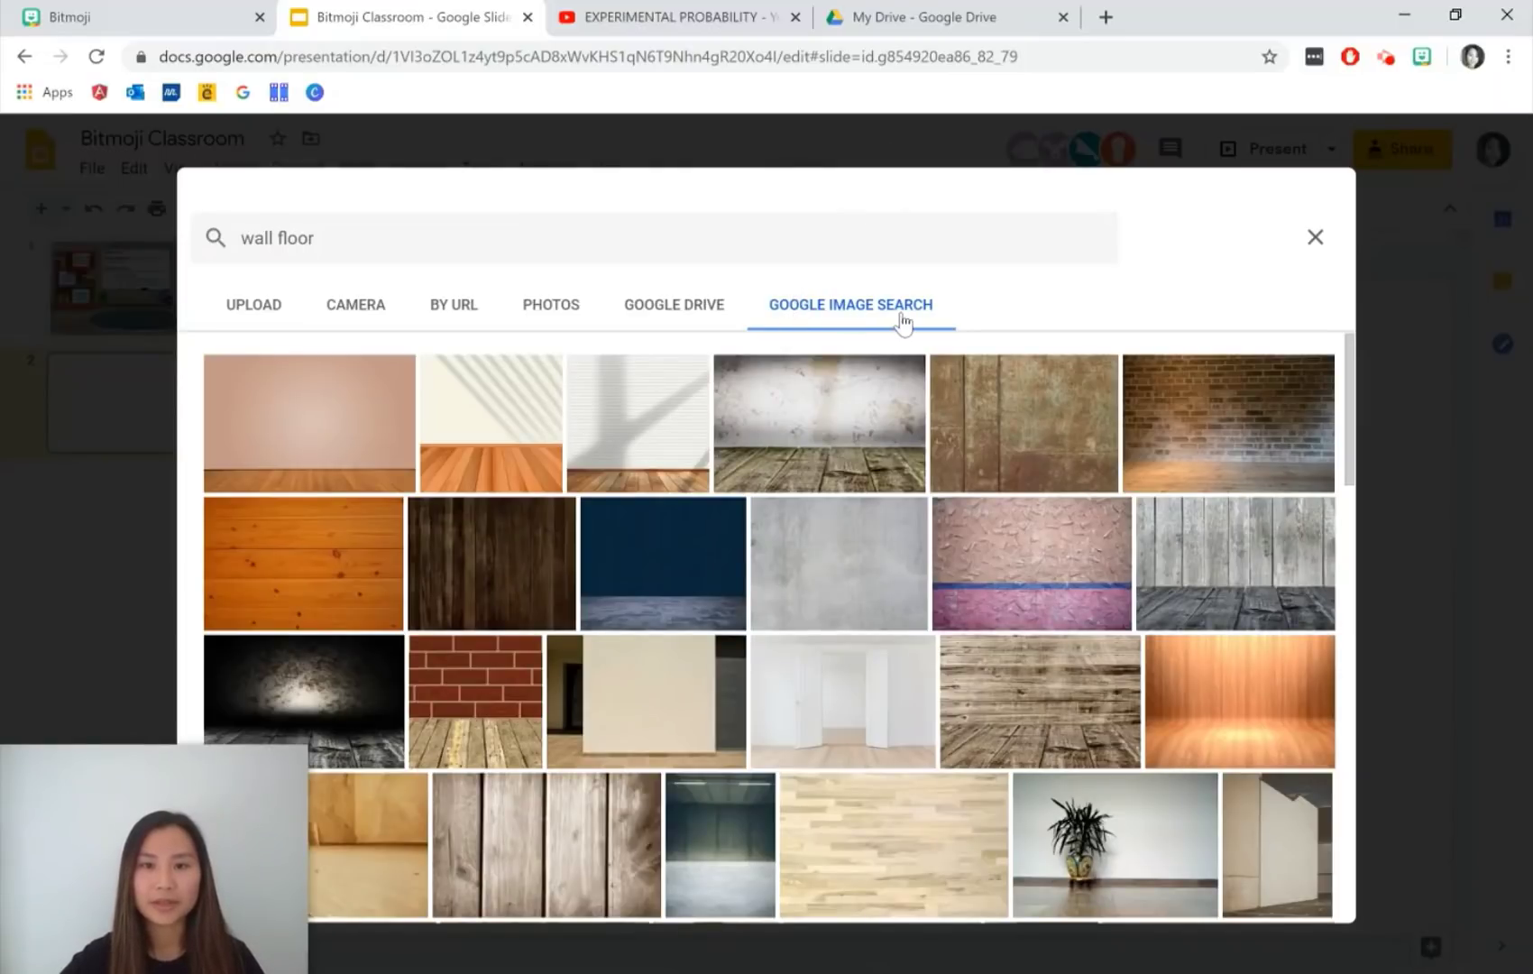
pyautogui.click(341, 436)
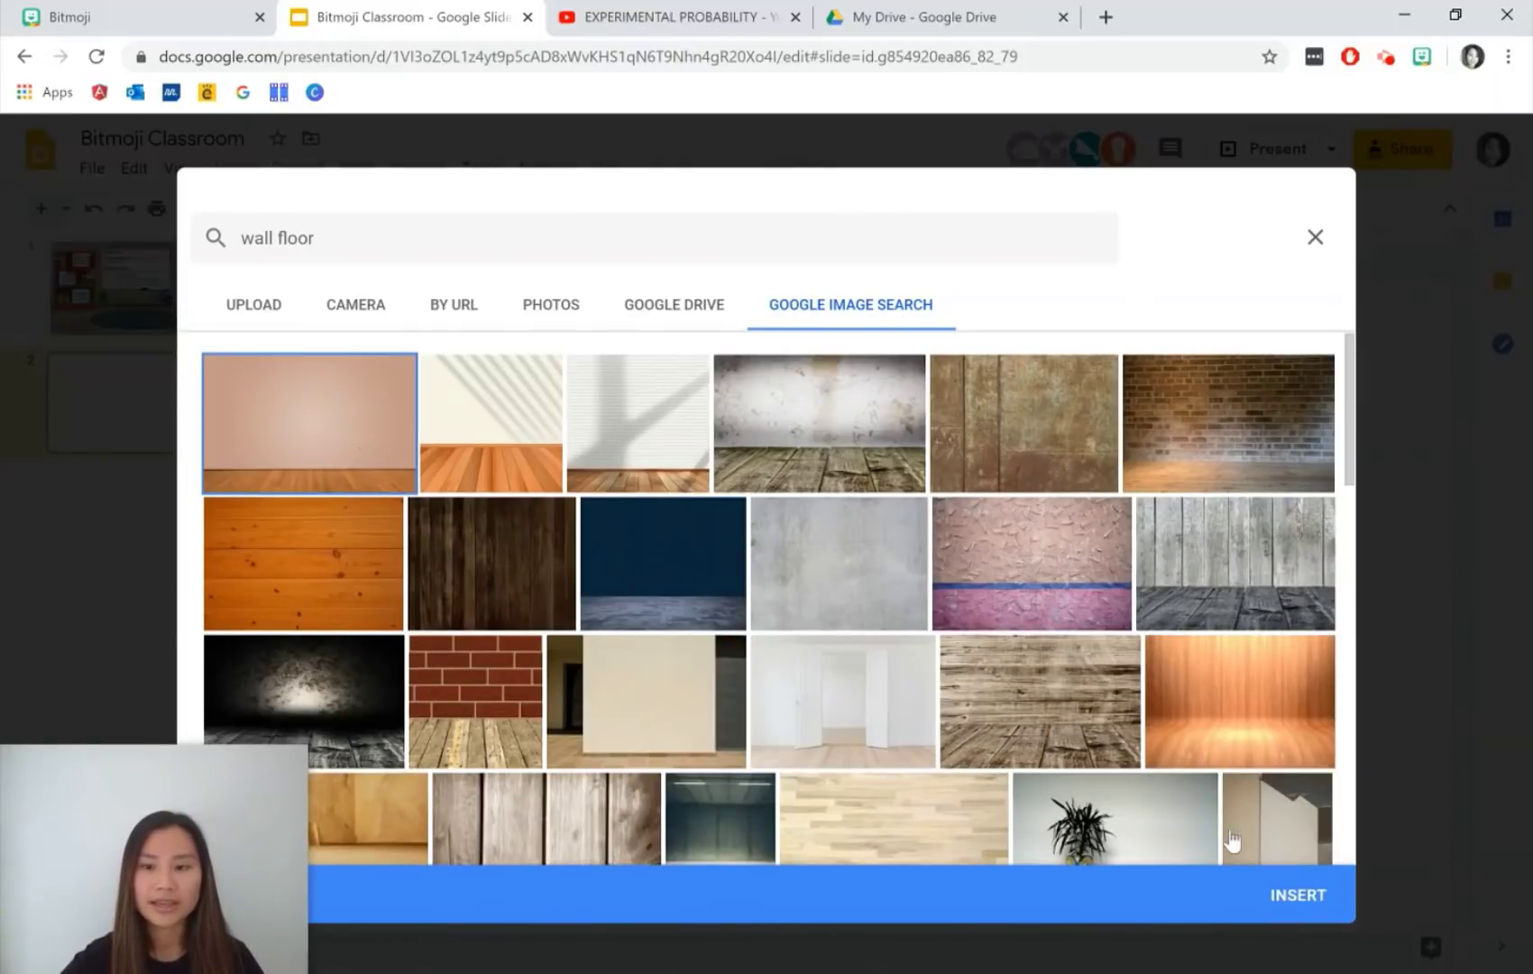
pyautogui.click(1285, 897)
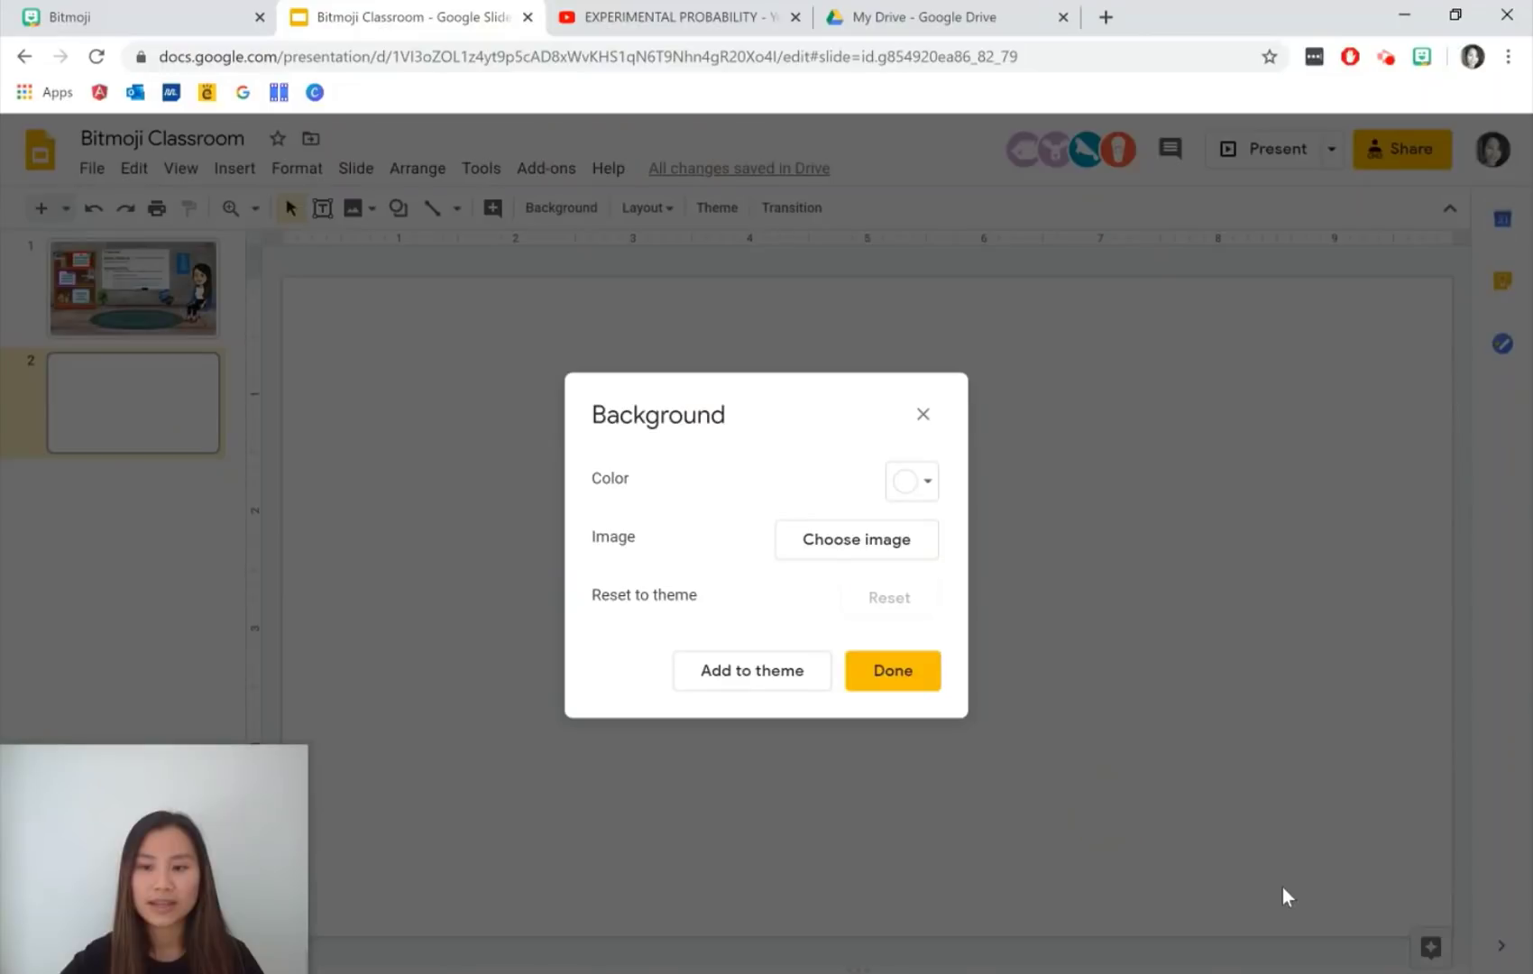
pyautogui.click(893, 672)
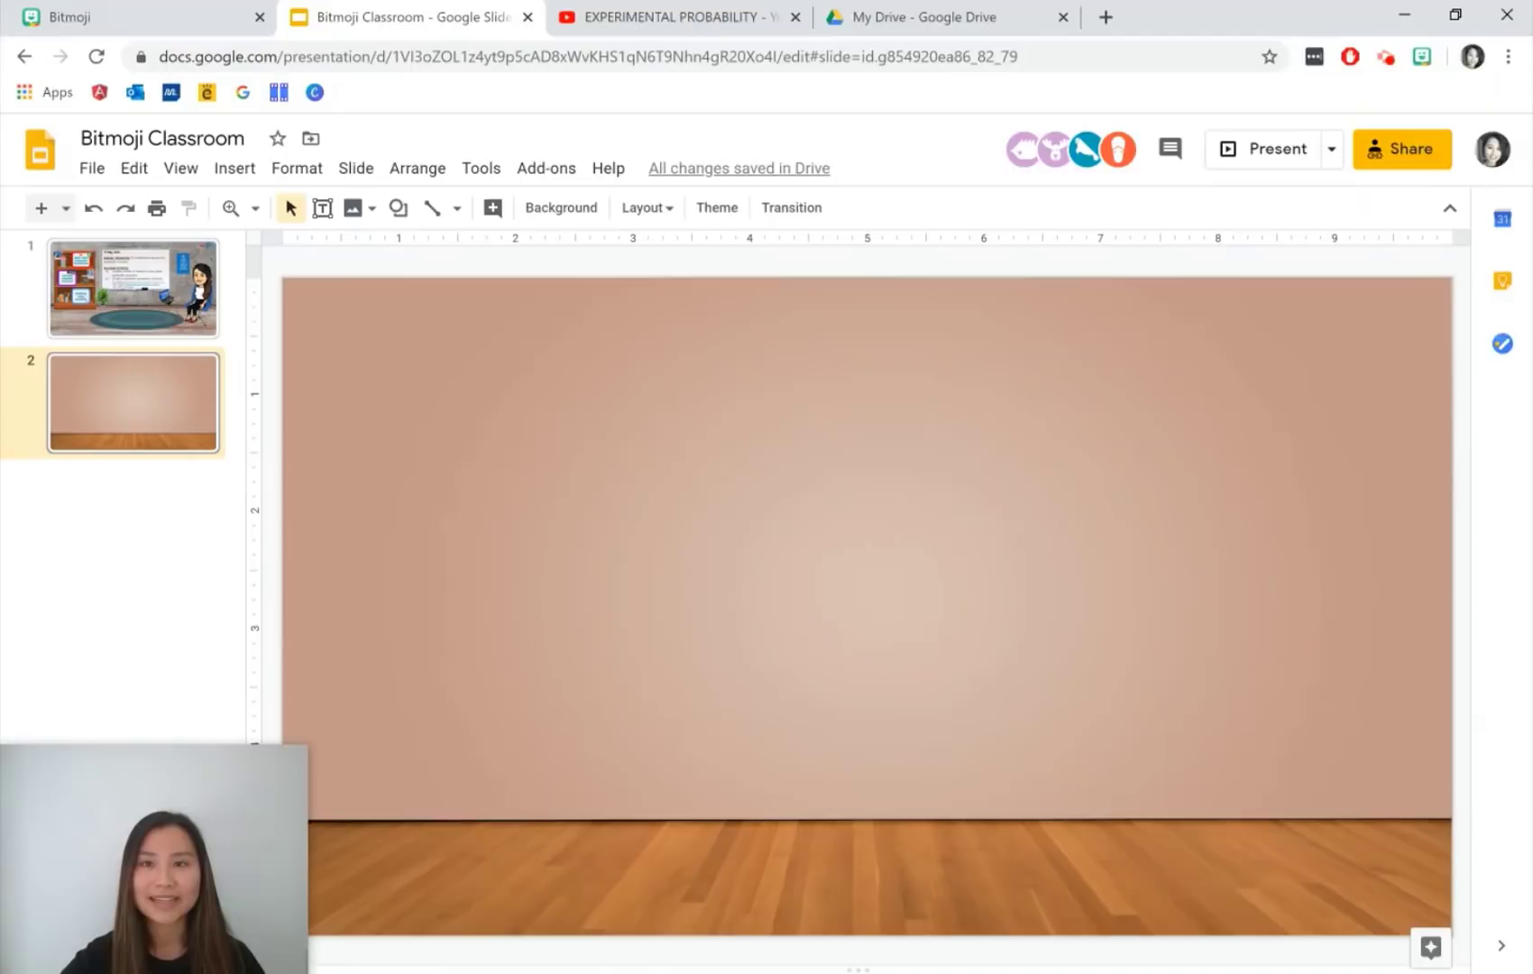
# - Drag the seated Bitmoji from the extension's Recents onto slide 2 and position it right
pyautogui.click(1421, 58)
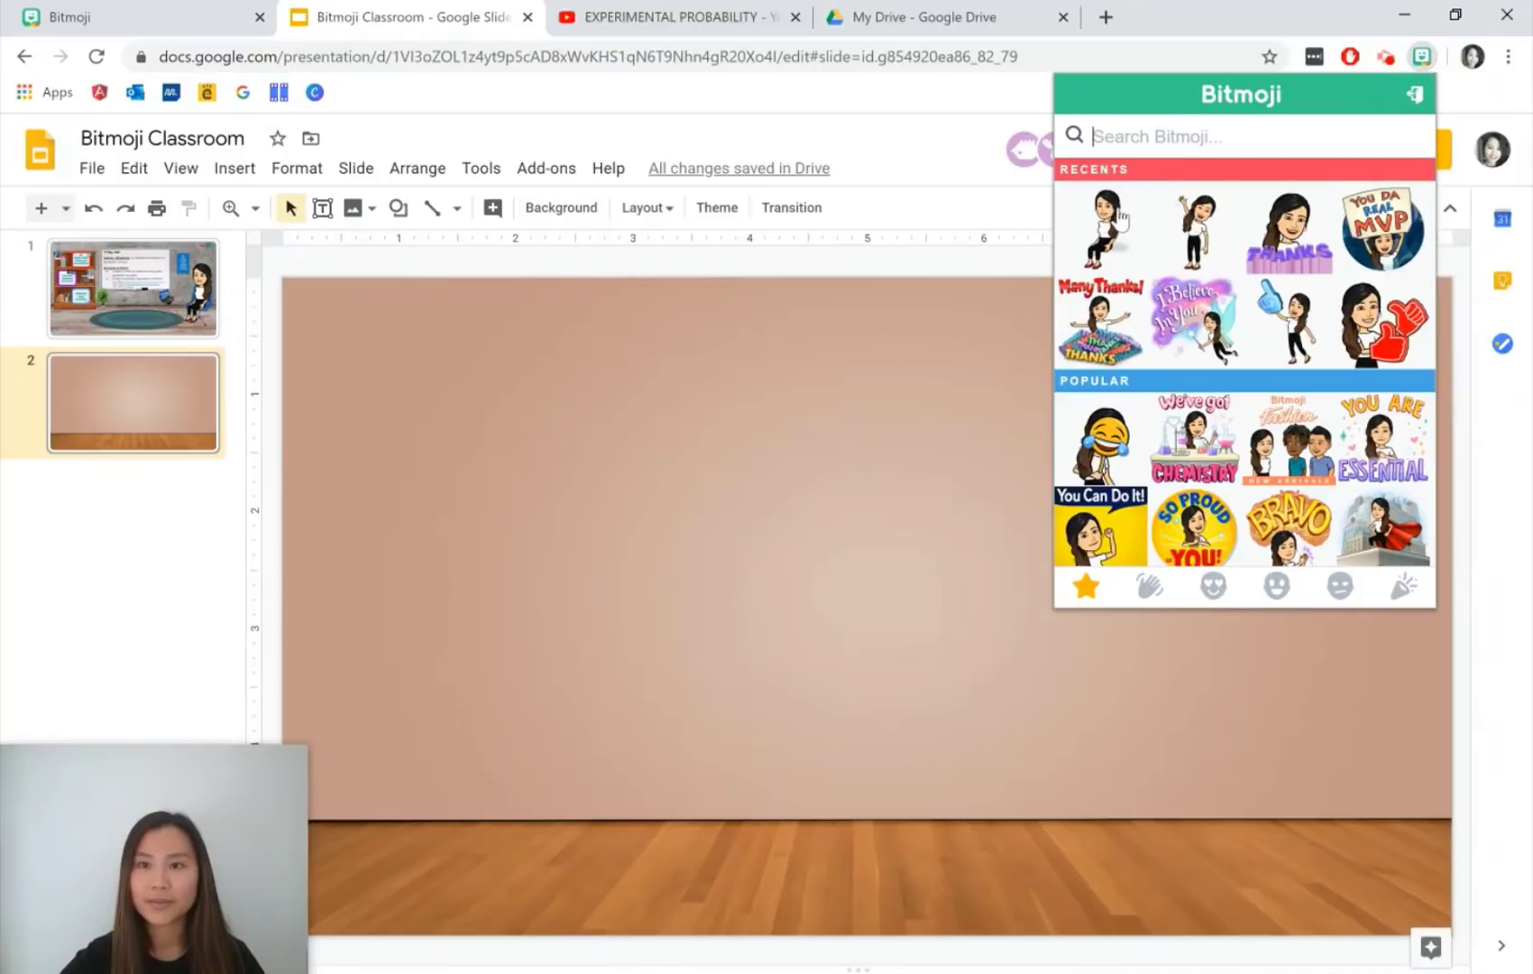
pyautogui.moveTo(1114, 222); pyautogui.dragTo(879, 577)
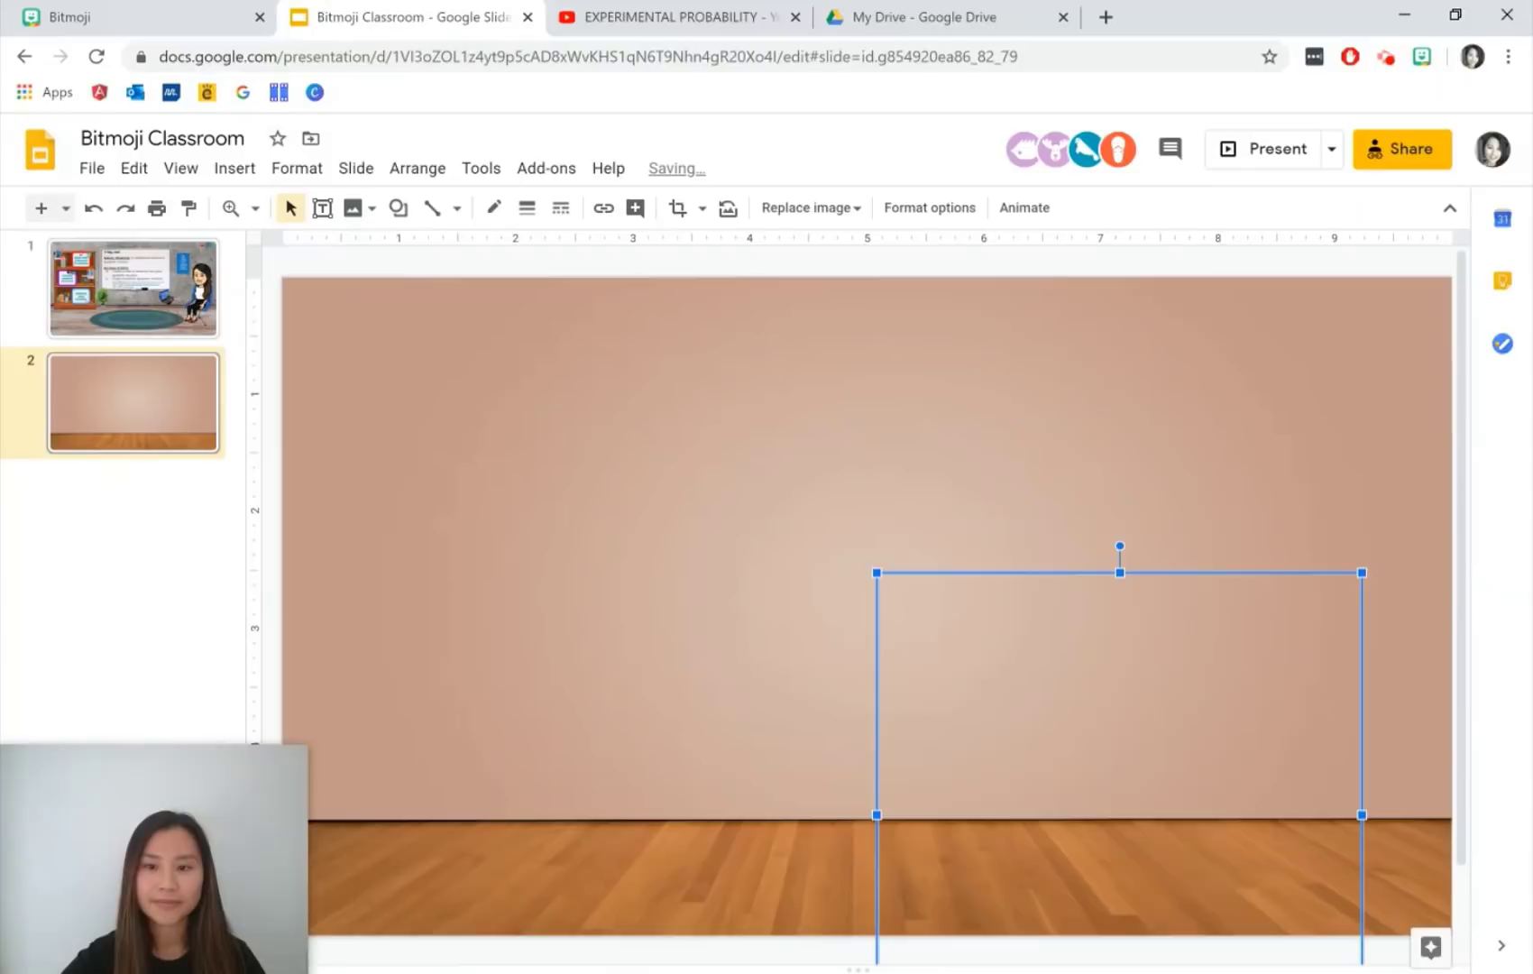
pyautogui.moveTo(1165, 788); pyautogui.dragTo(1158, 672)
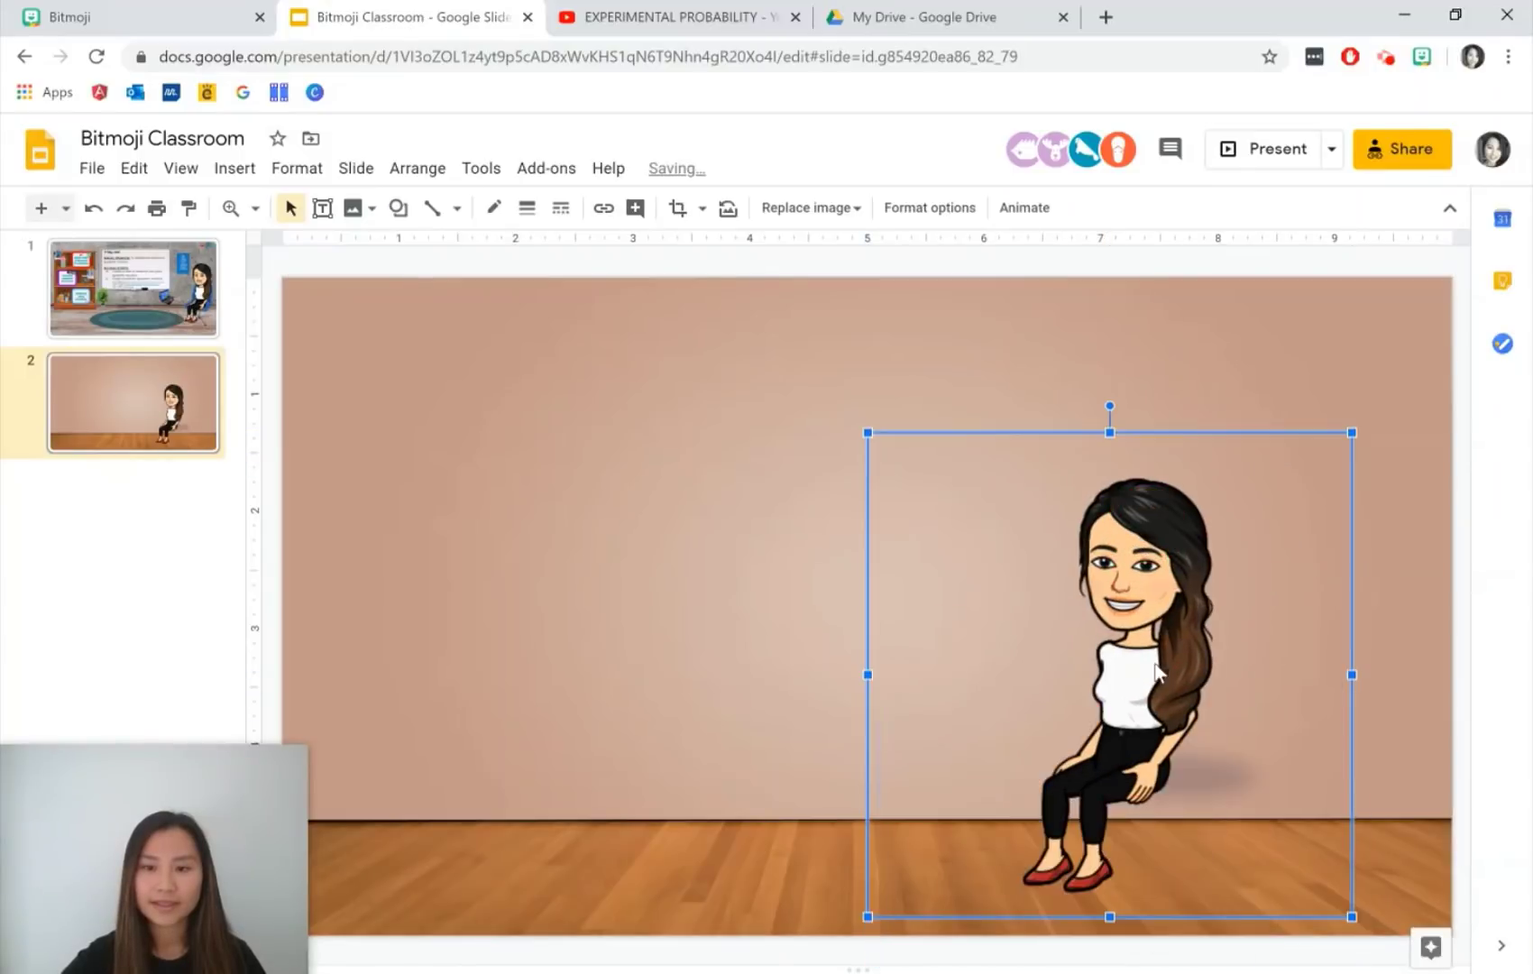
# - Search web images for 'seat transparent background'
pyautogui.click(233, 168)
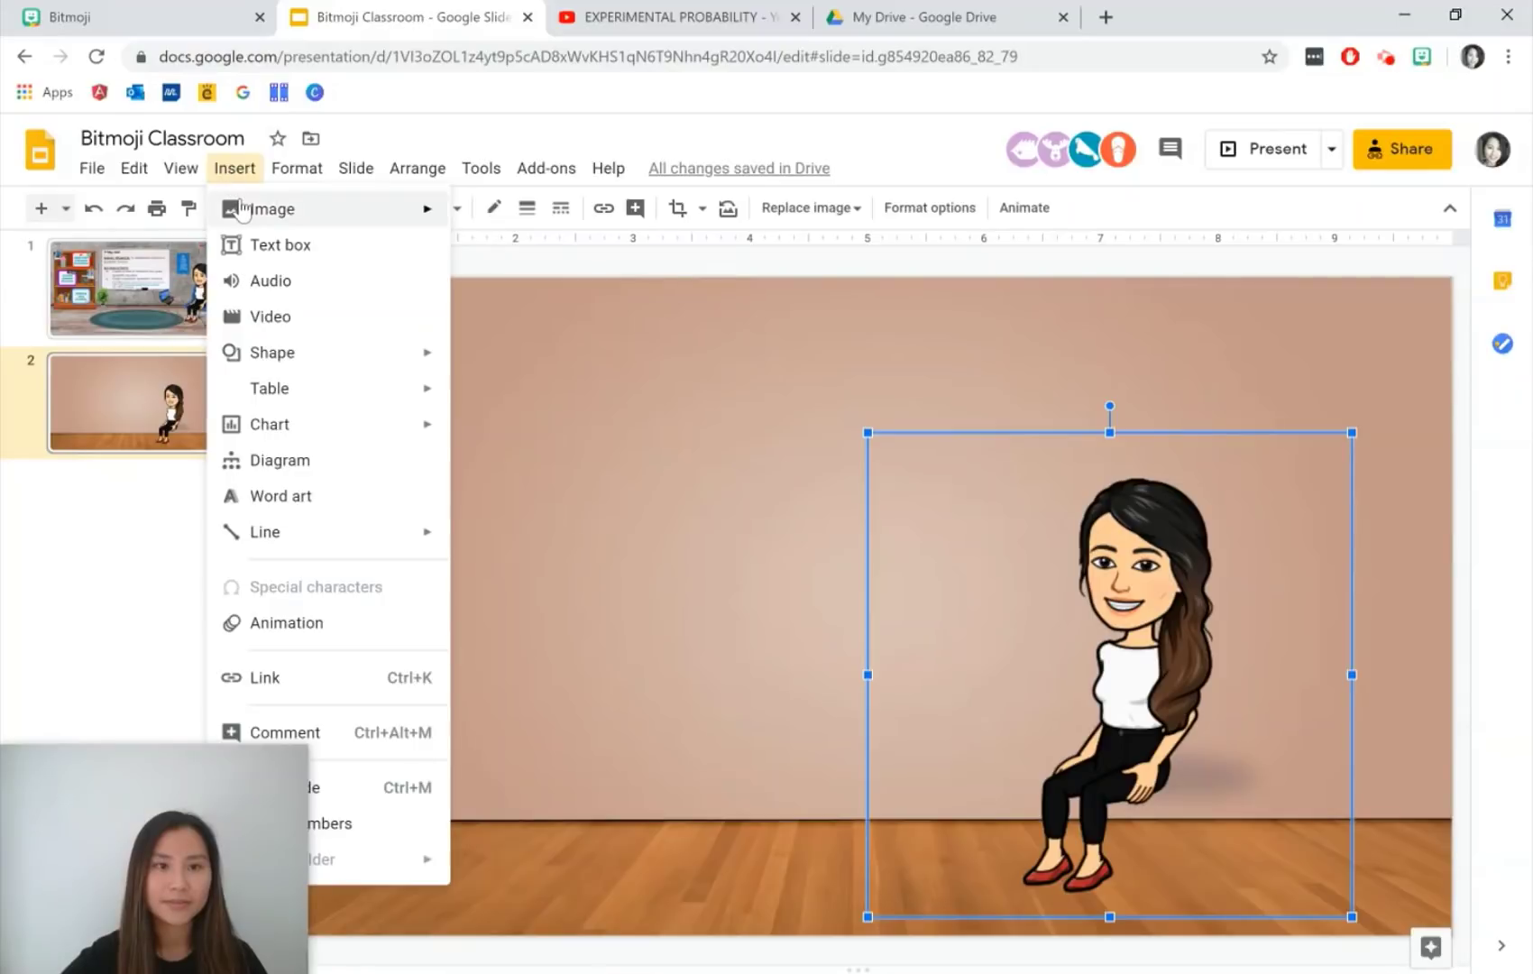
pyautogui.moveTo(416, 214)
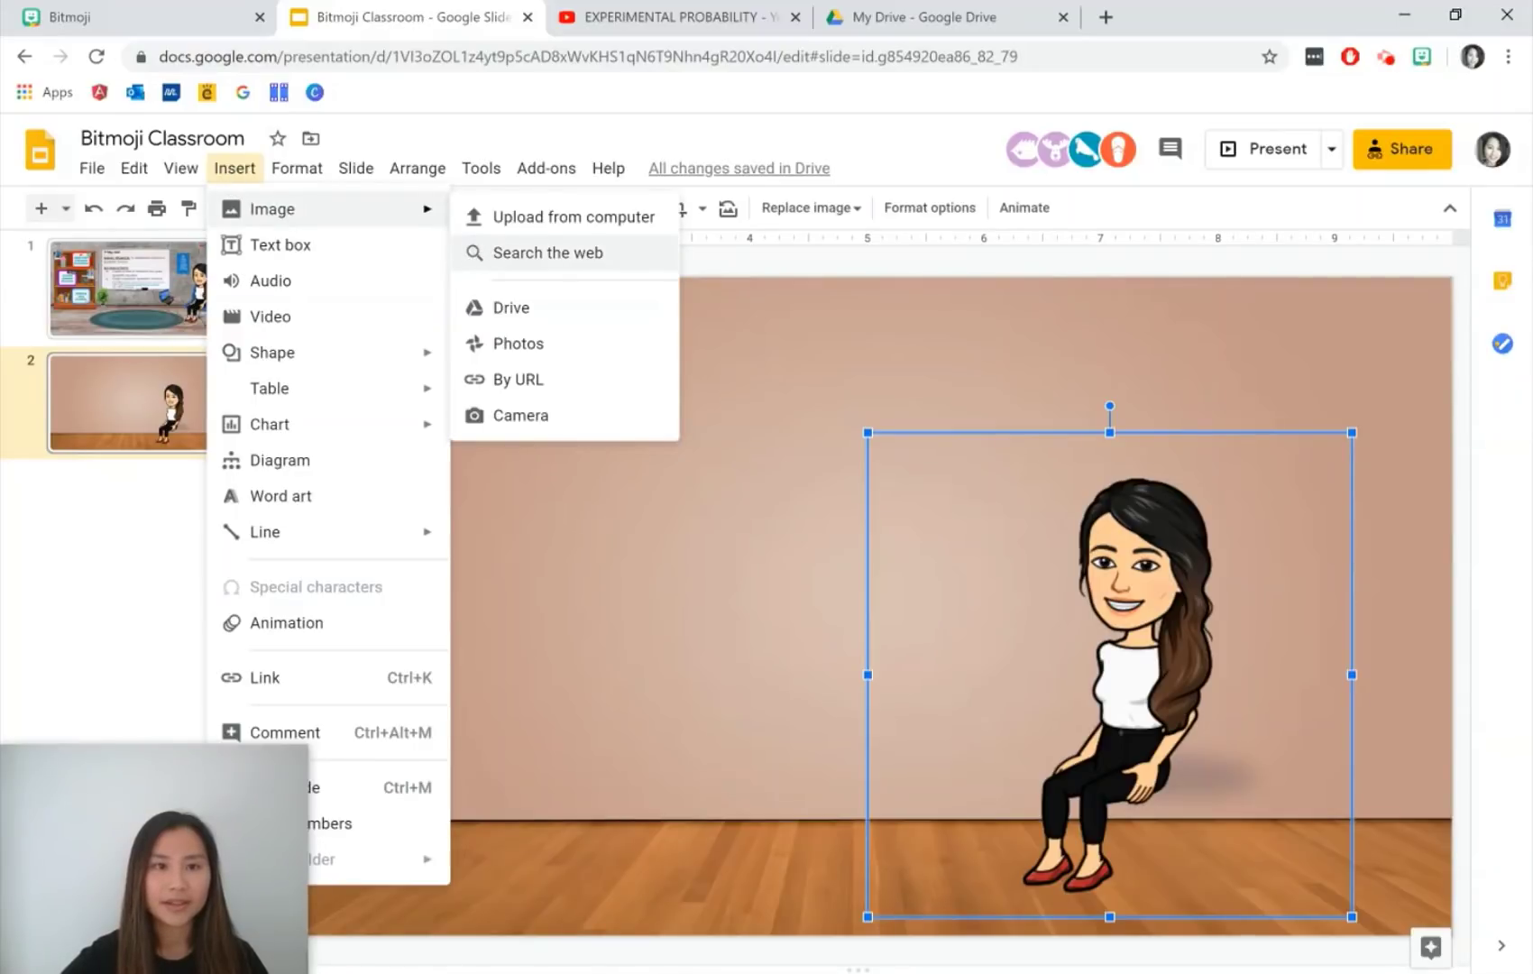
pyautogui.click(477, 255)
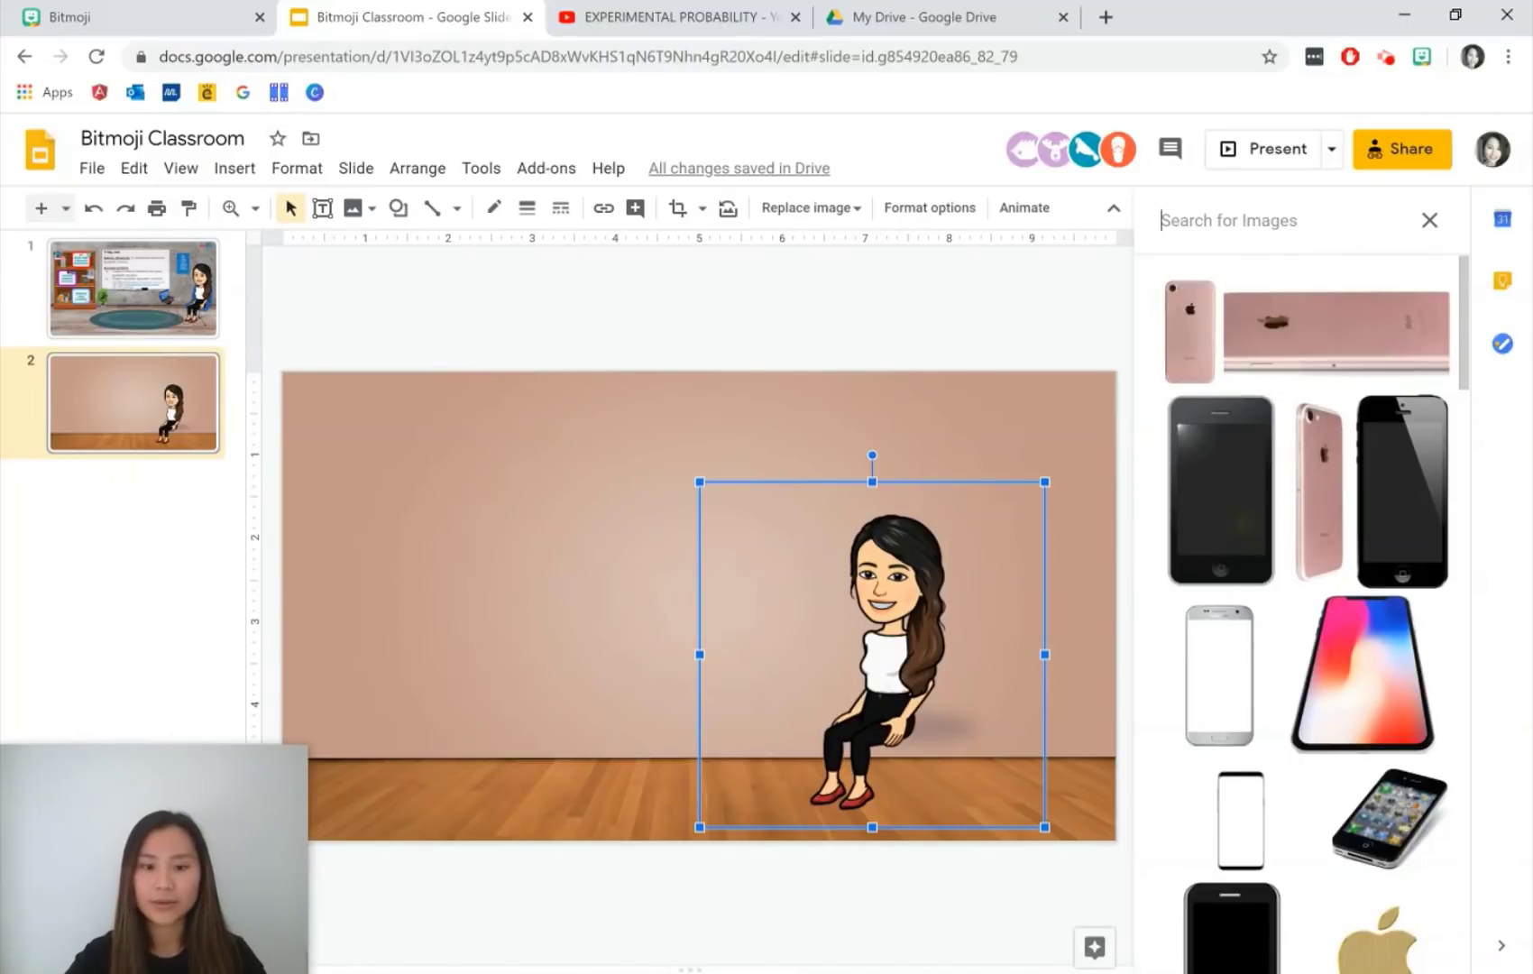
pyautogui.write('seat')
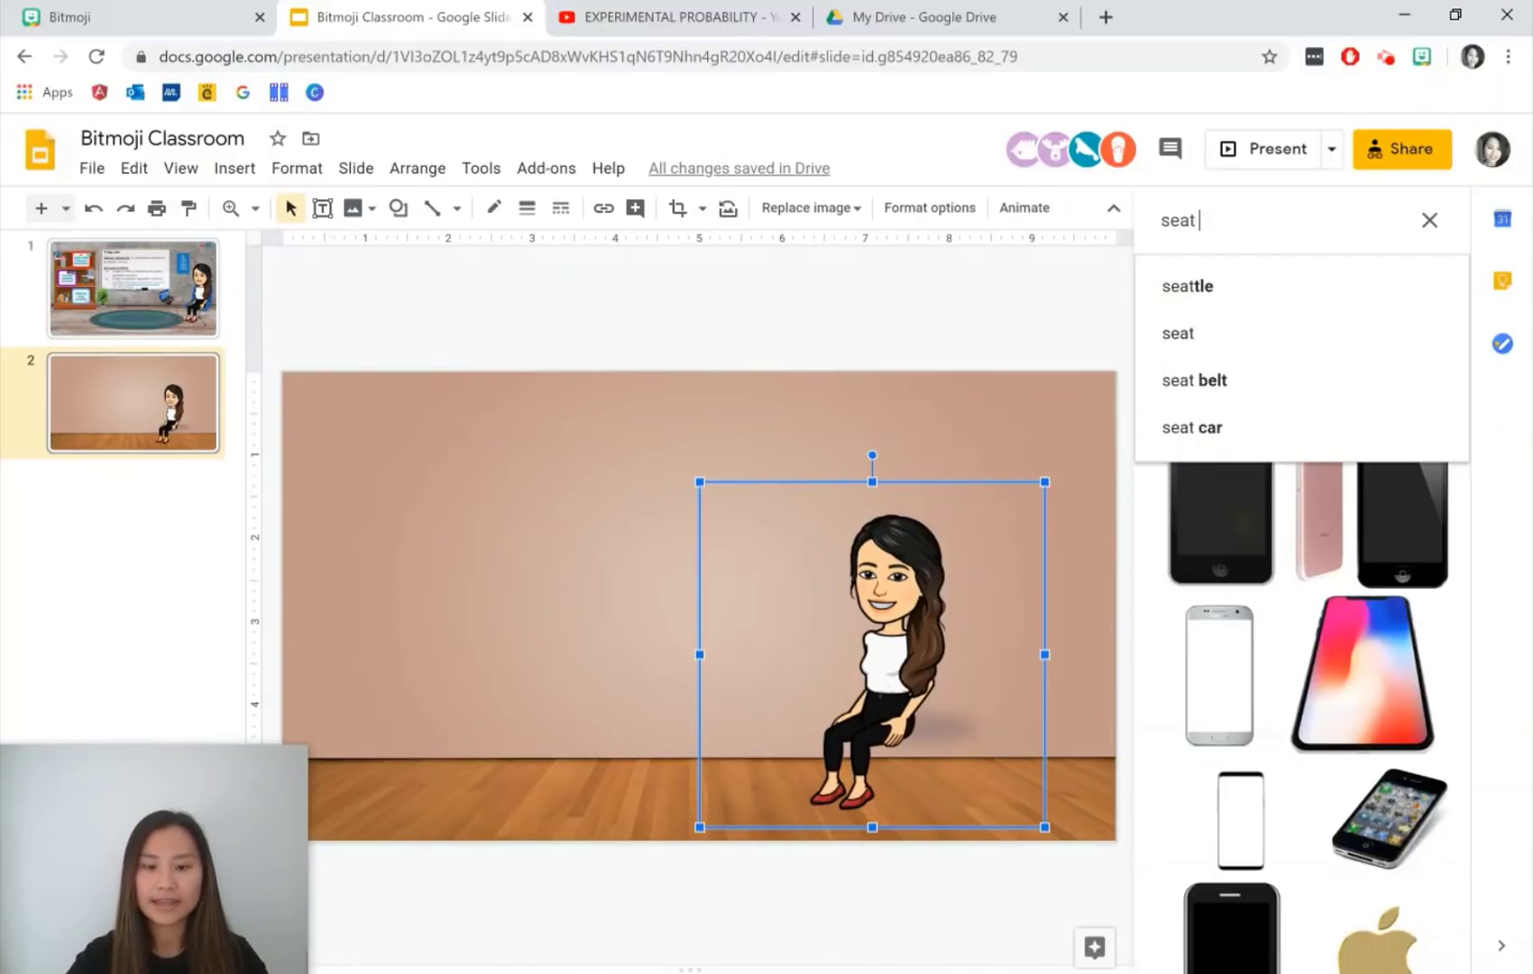
pyautogui.write(' transparent background')
pyautogui.press('Return')
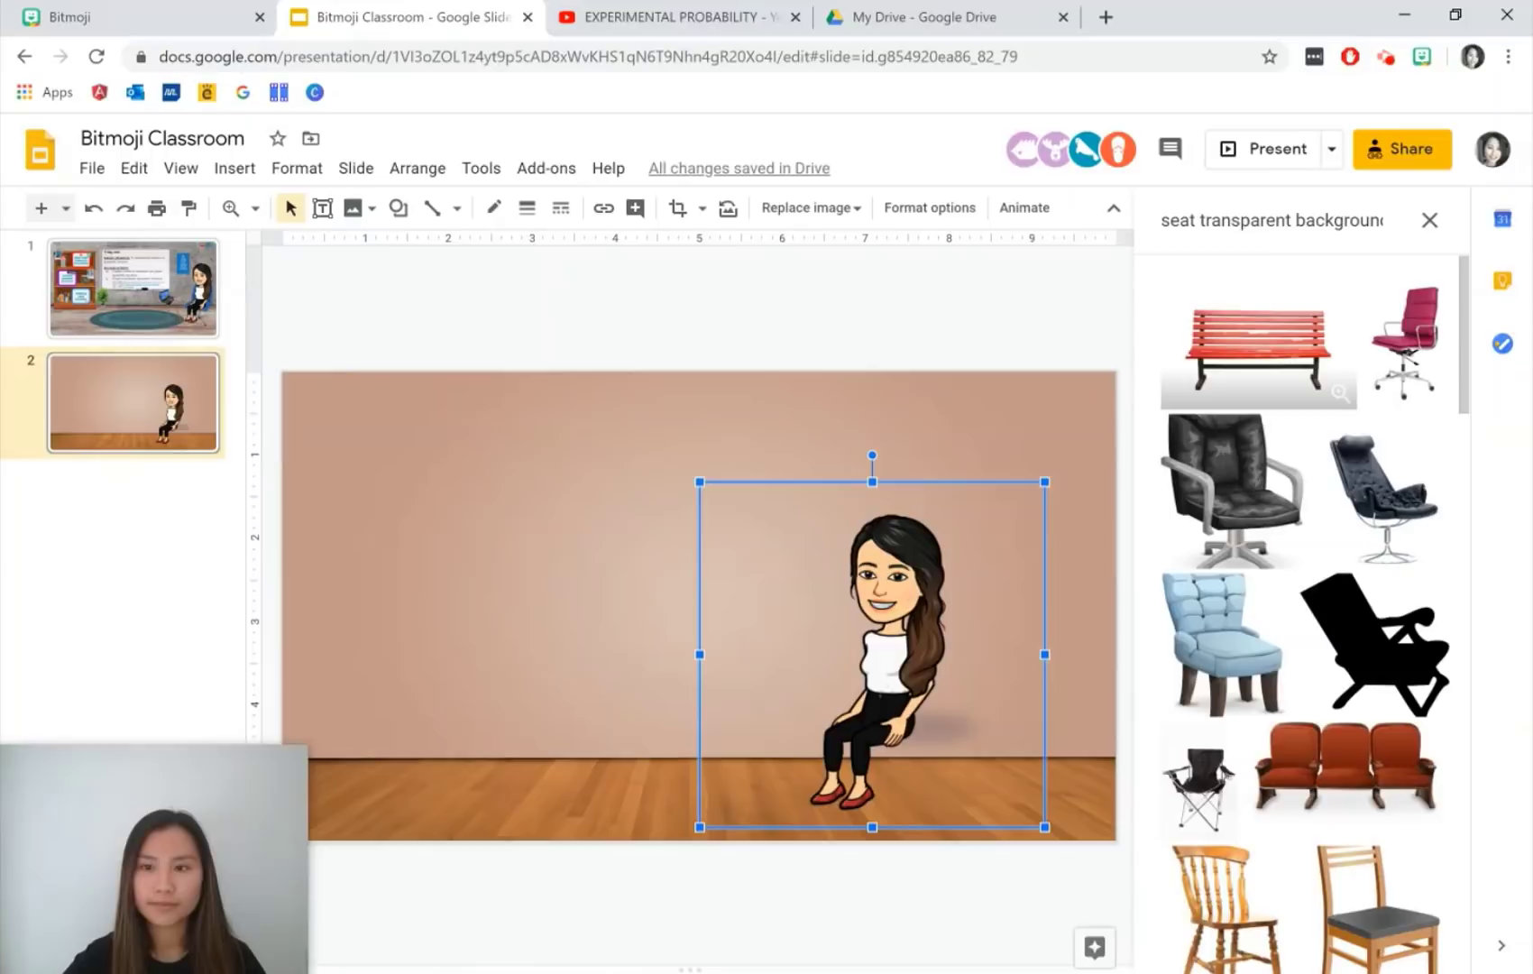
# - Drag the black office chair onto the slide, shrink it and move it lower left
pyautogui.moveTo(1234, 491); pyautogui.dragTo(387, 554)
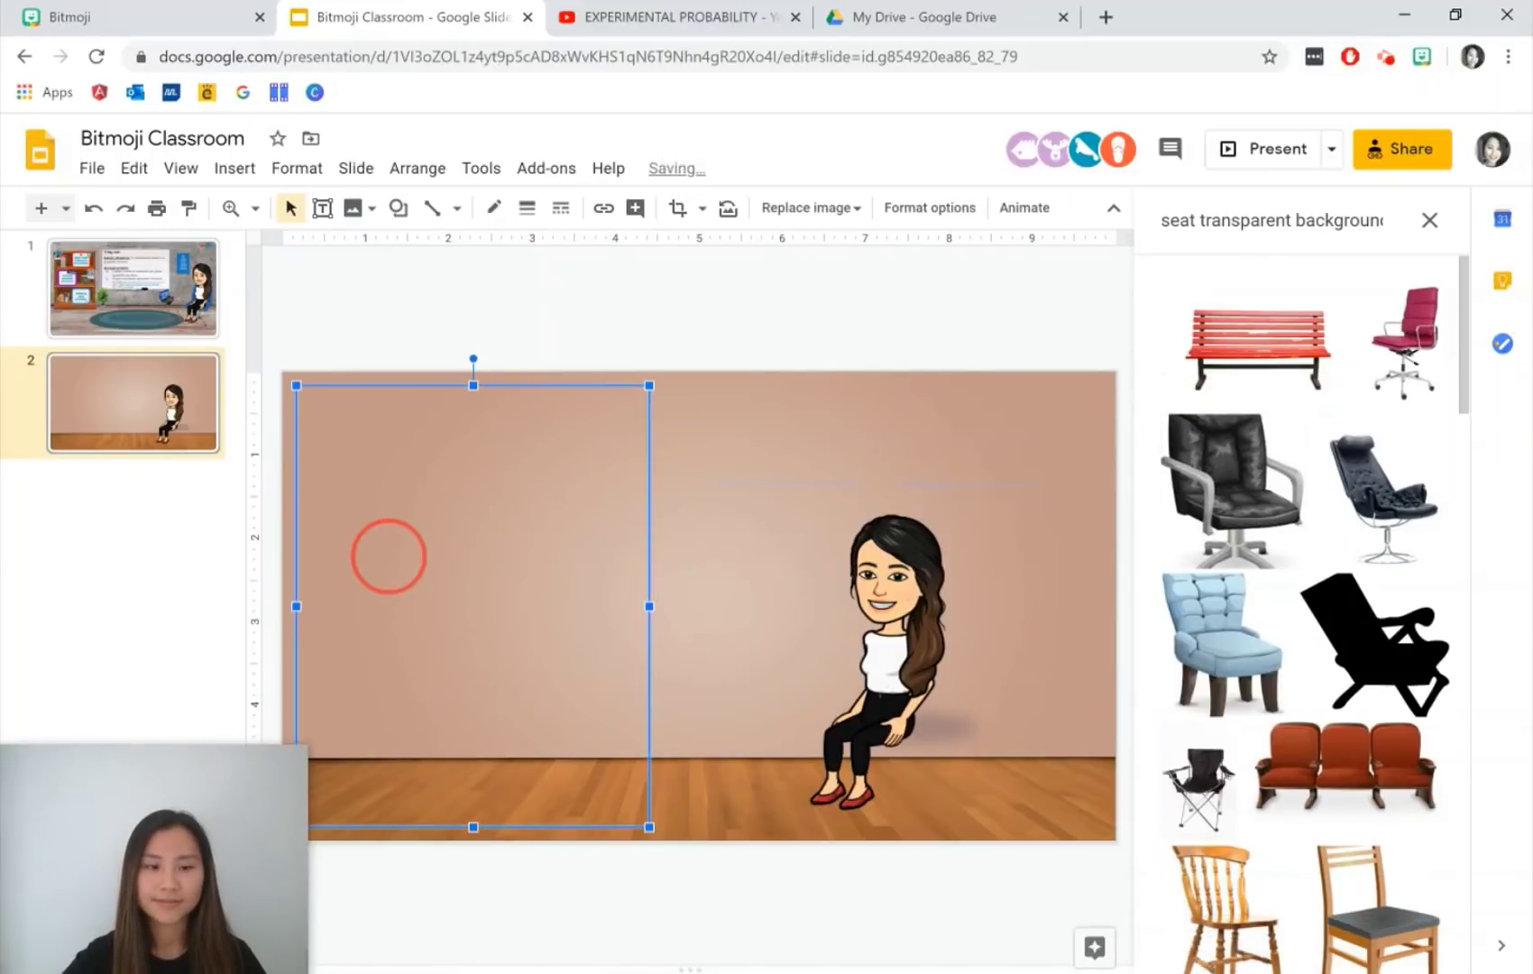
pyautogui.moveTo(651, 386); pyautogui.dragTo(448, 644)
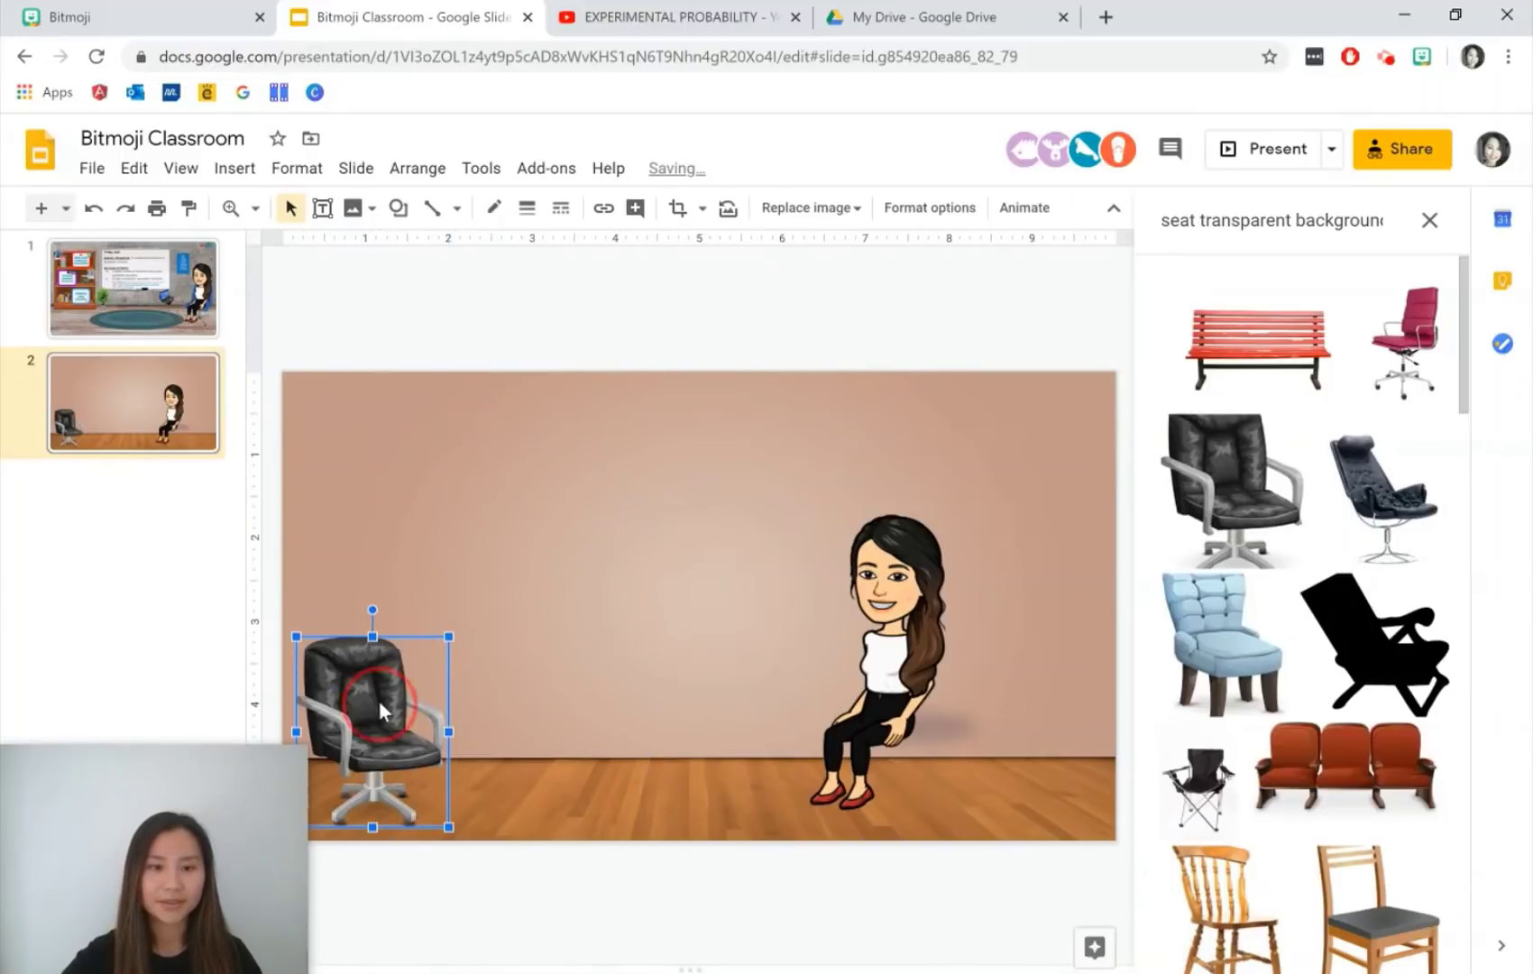
pyautogui.moveTo(385, 701); pyautogui.dragTo(415, 692)
pyautogui.click(890, 650)
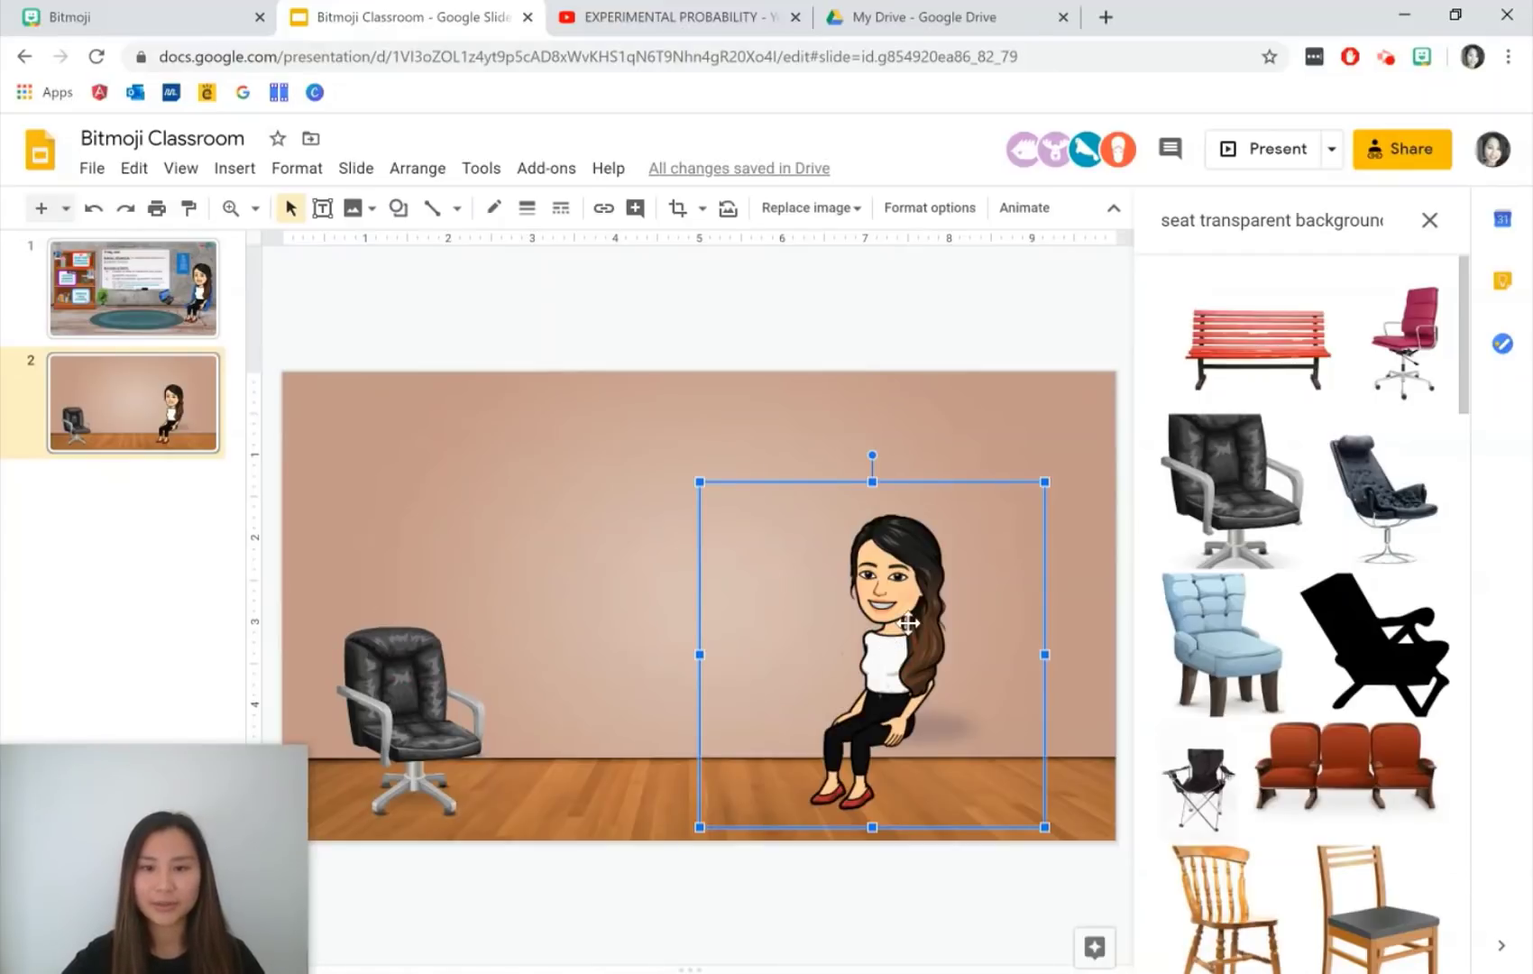
# - Flip the Bitmoji horizontally and move it onto the black chair
pyautogui.rightClick(909, 631)
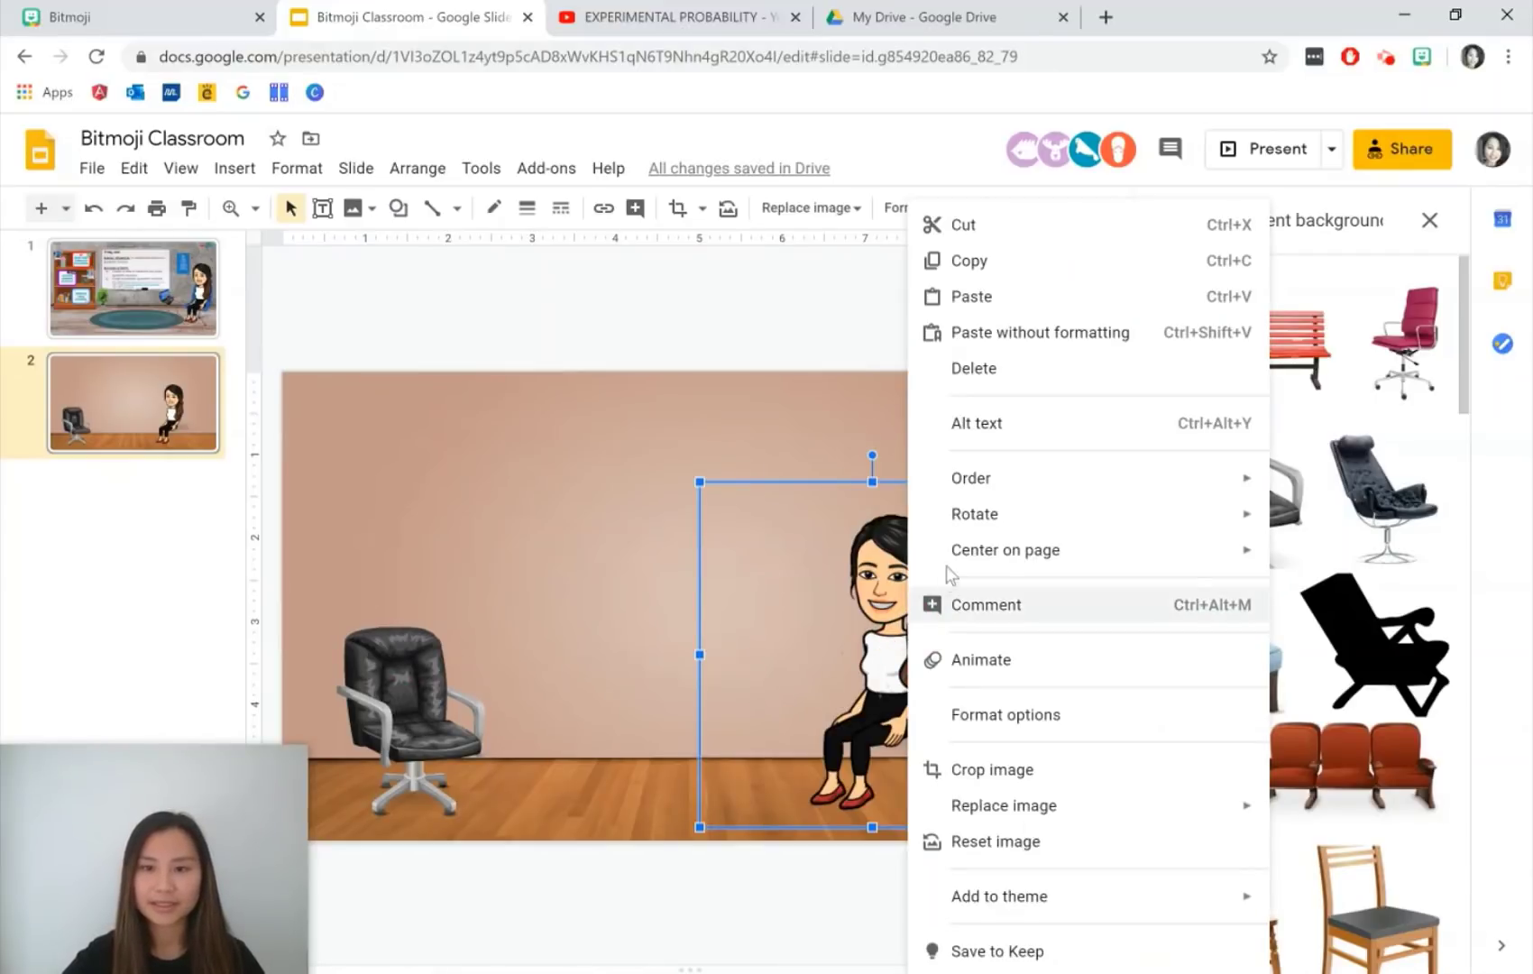
pyautogui.moveTo(974, 527)
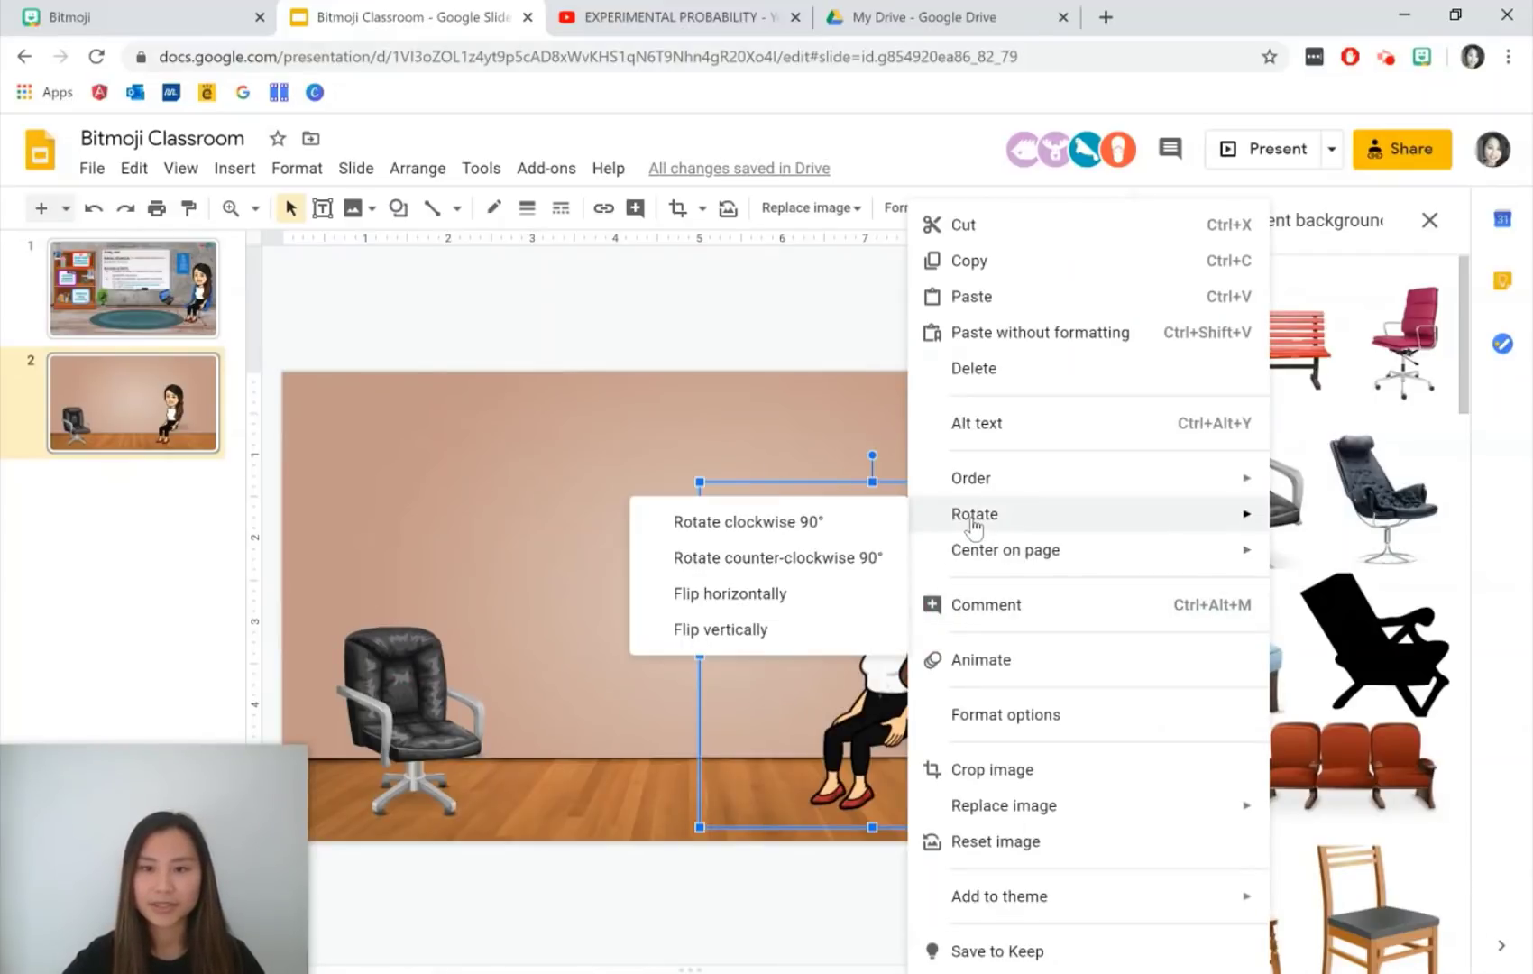
pyautogui.click(798, 592)
pyautogui.moveTo(843, 642); pyautogui.dragTo(440, 641)
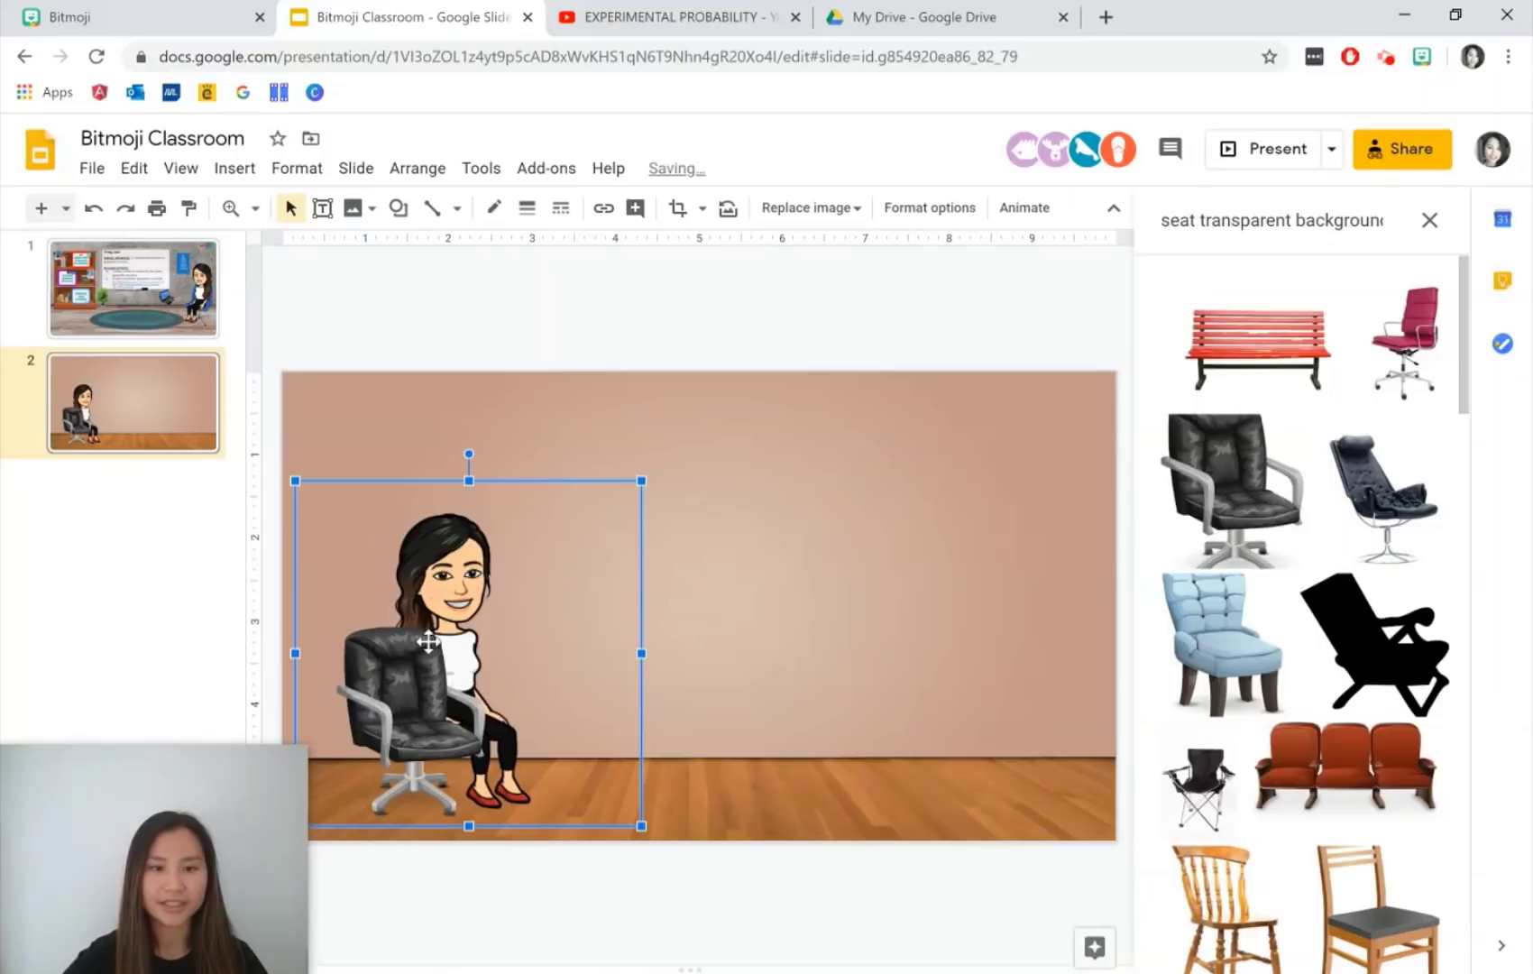
# - Bring the Bitmoji to the front and nudge it slightly left into the chair
pyautogui.click(424, 180)
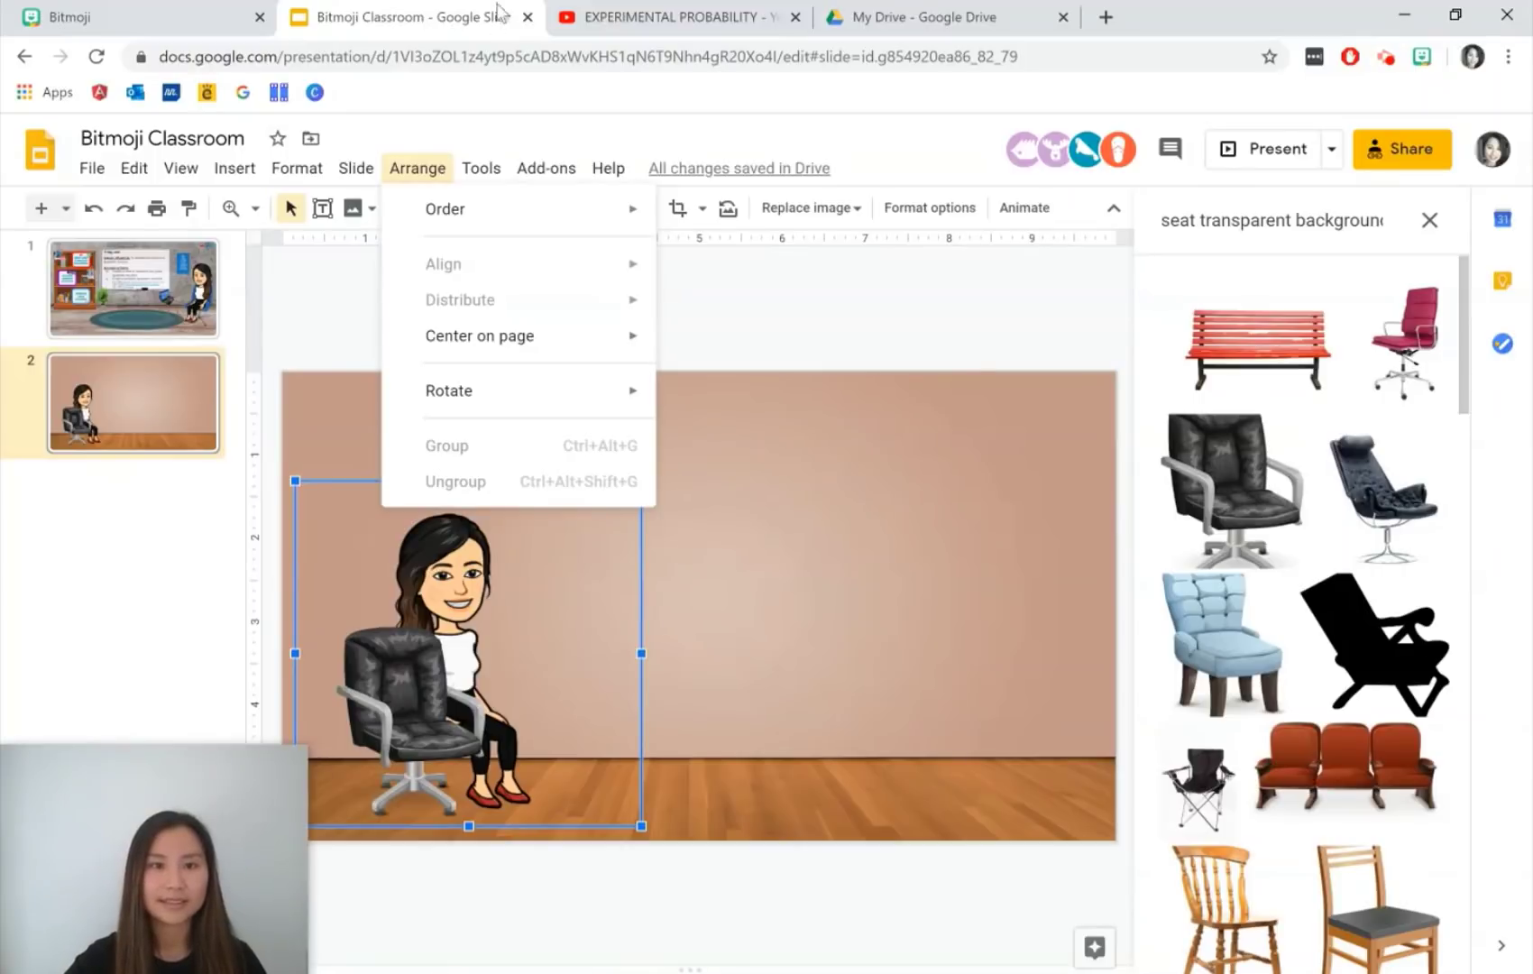
pyautogui.moveTo(482, 213)
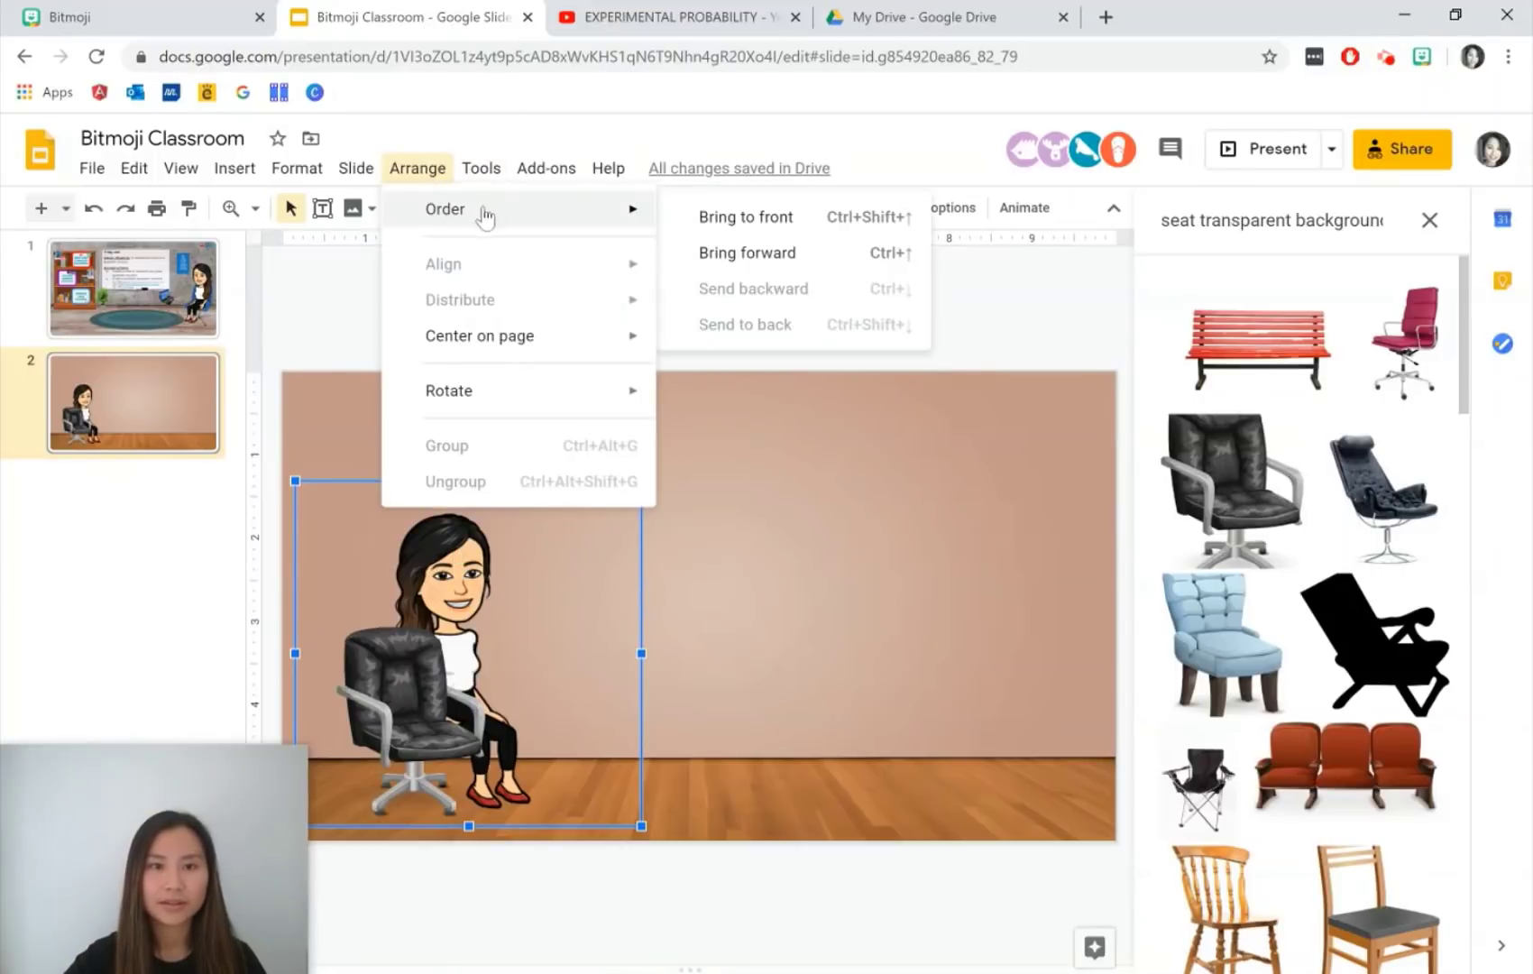
pyautogui.click(708, 219)
pyautogui.click(428, 674)
pyautogui.moveTo(428, 674); pyautogui.dragTo(400, 677)
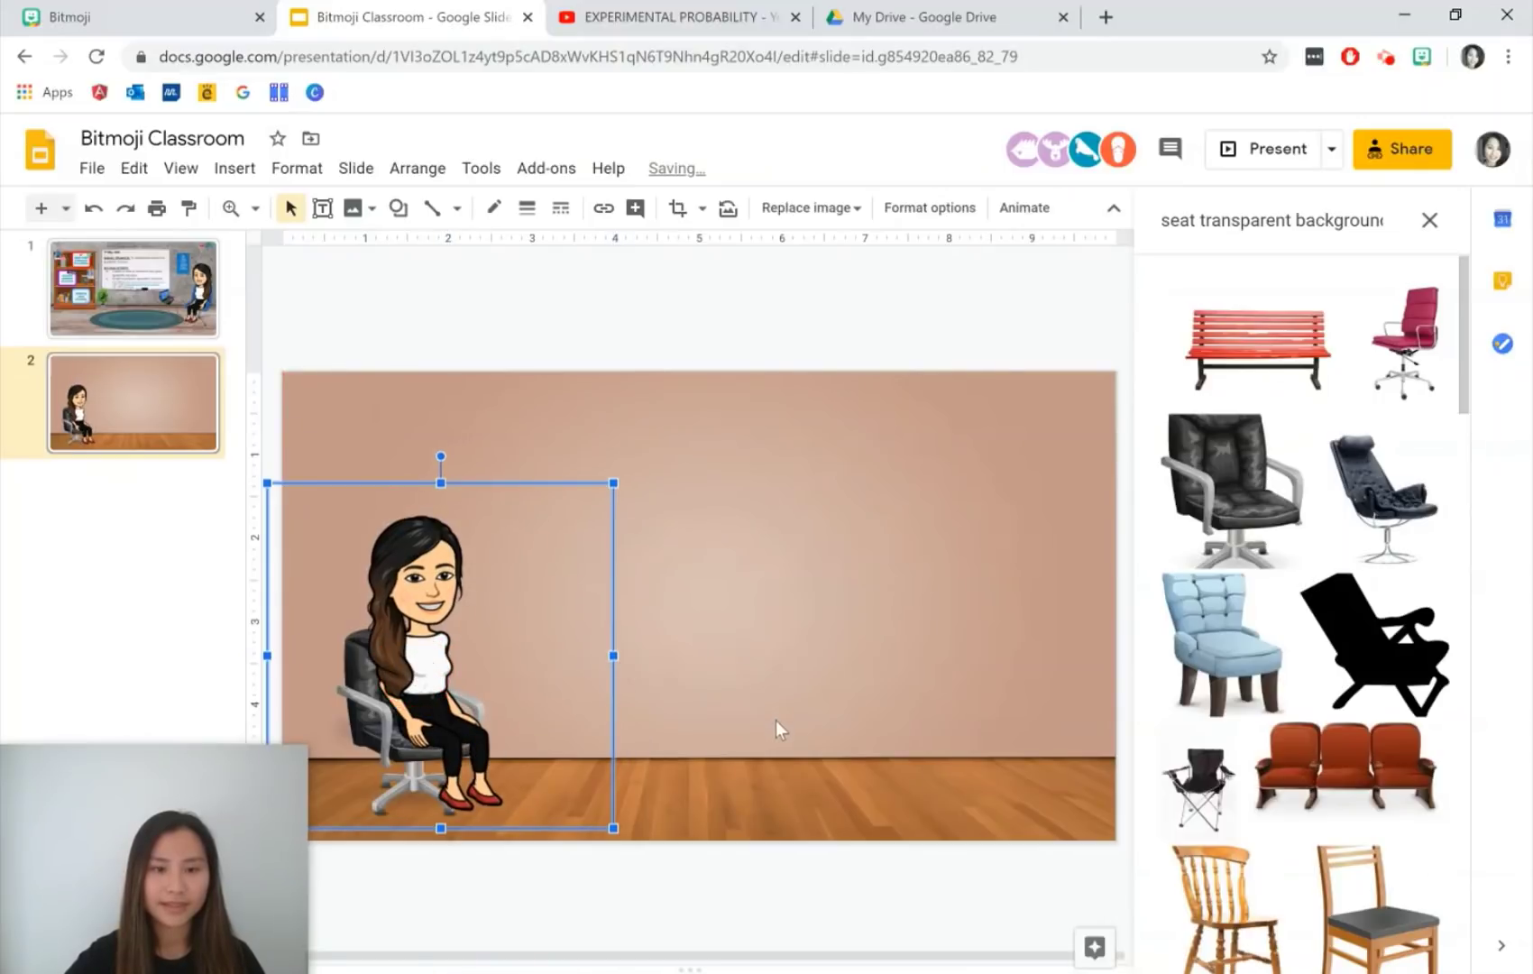
# - Add the first 'whiteboard' search result, shrink it and centre it on the wall
pyautogui.click(775, 743)
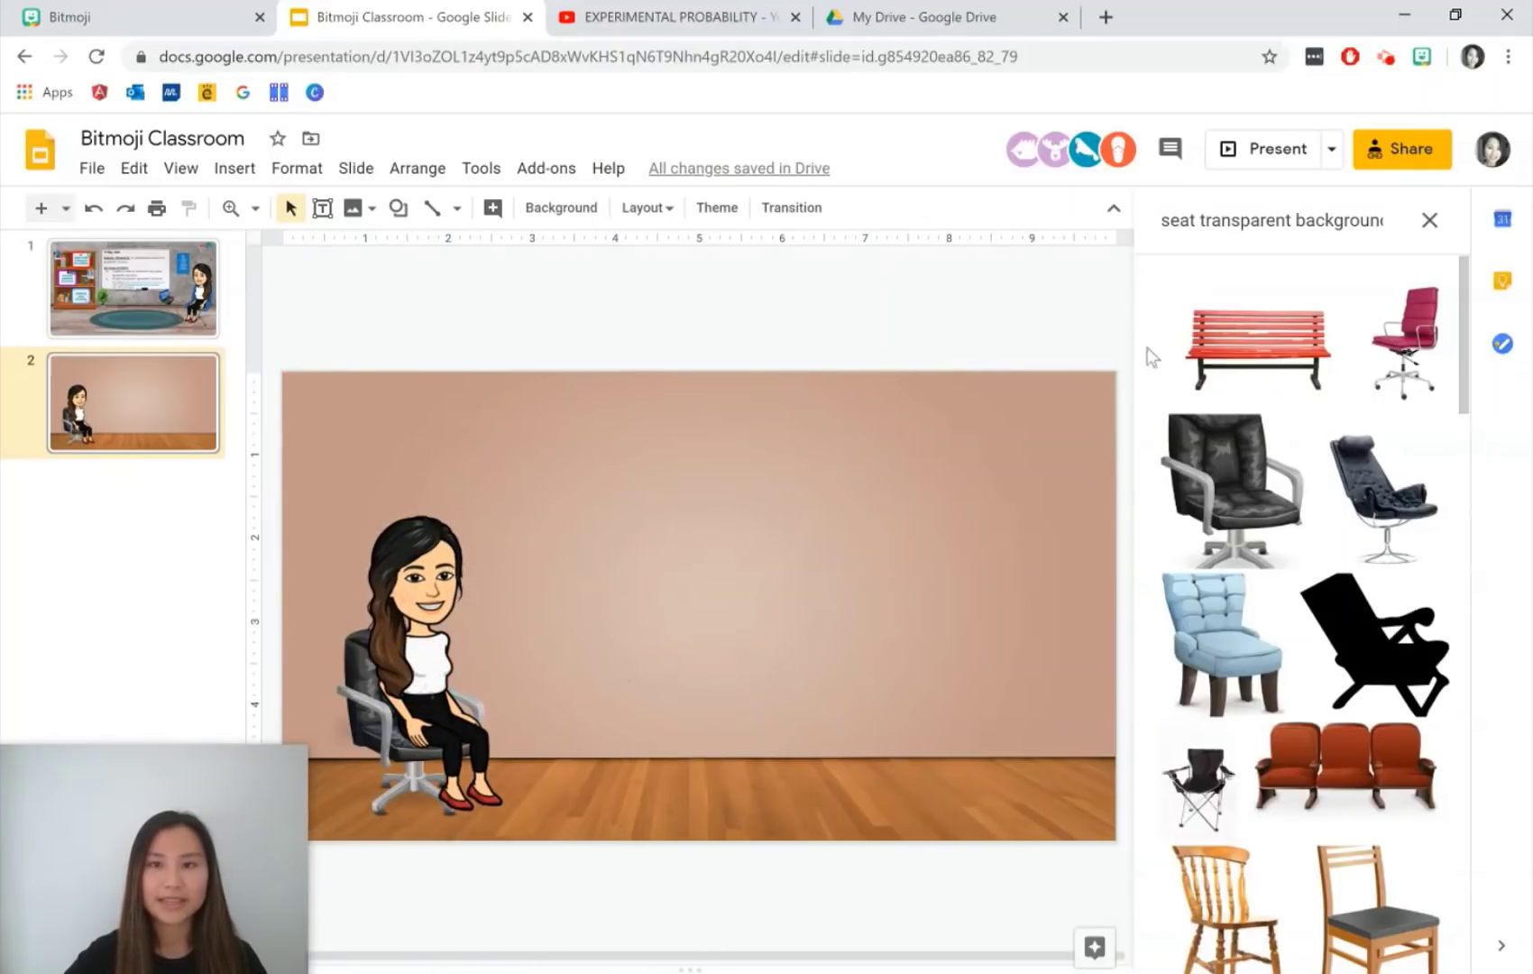
pyautogui.click(1241, 227)
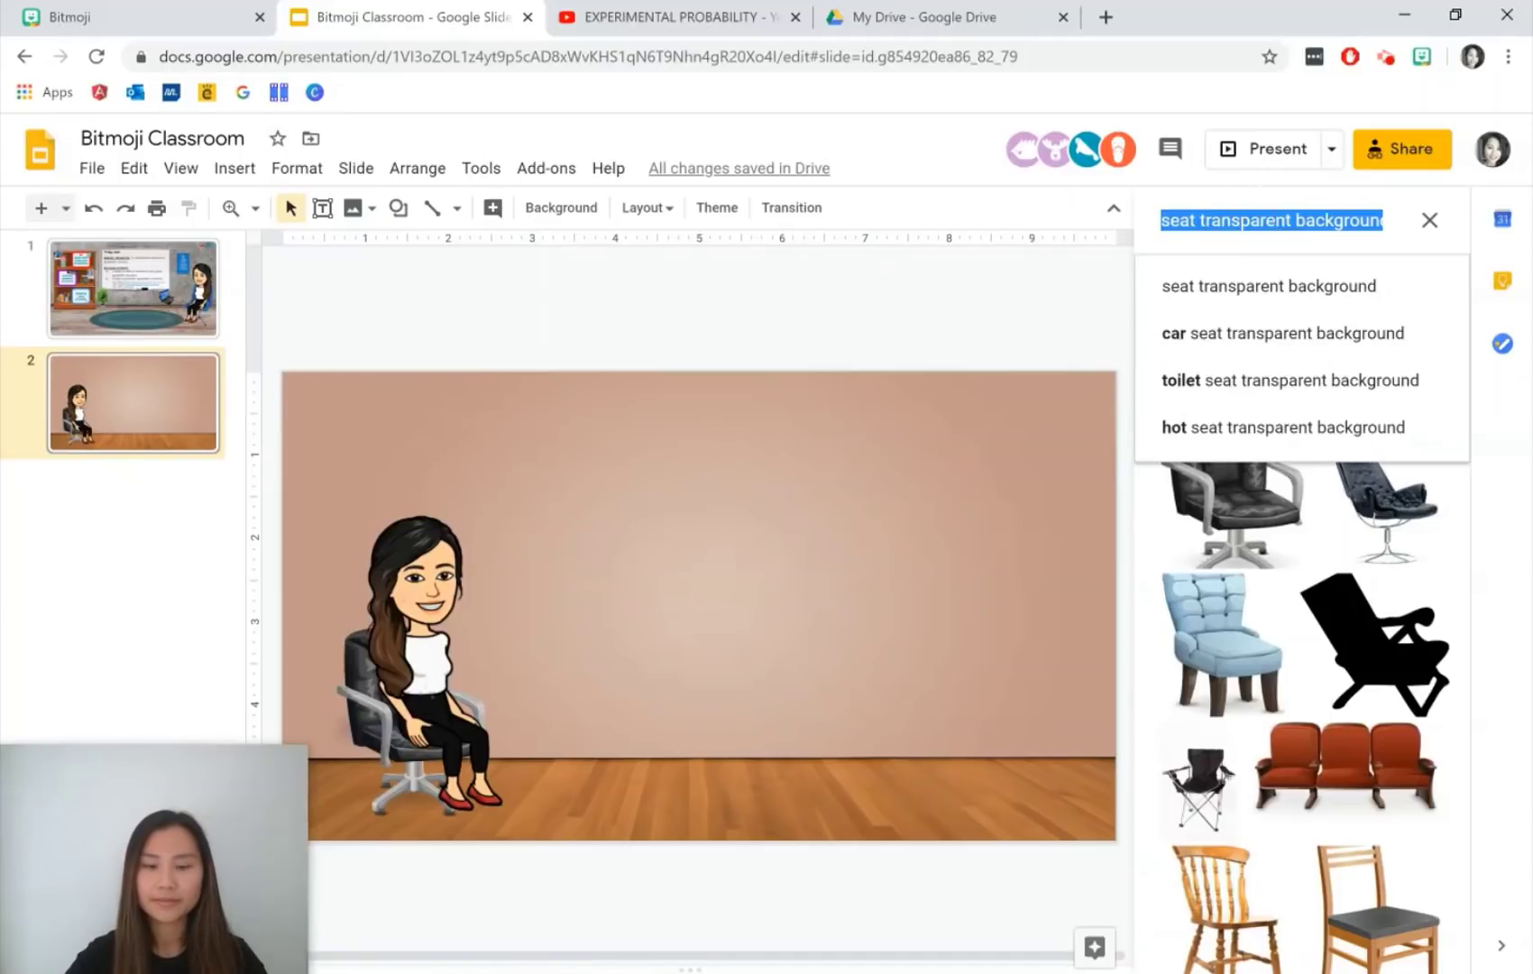
pyautogui.write('whiteboard')
pyautogui.press('Return')
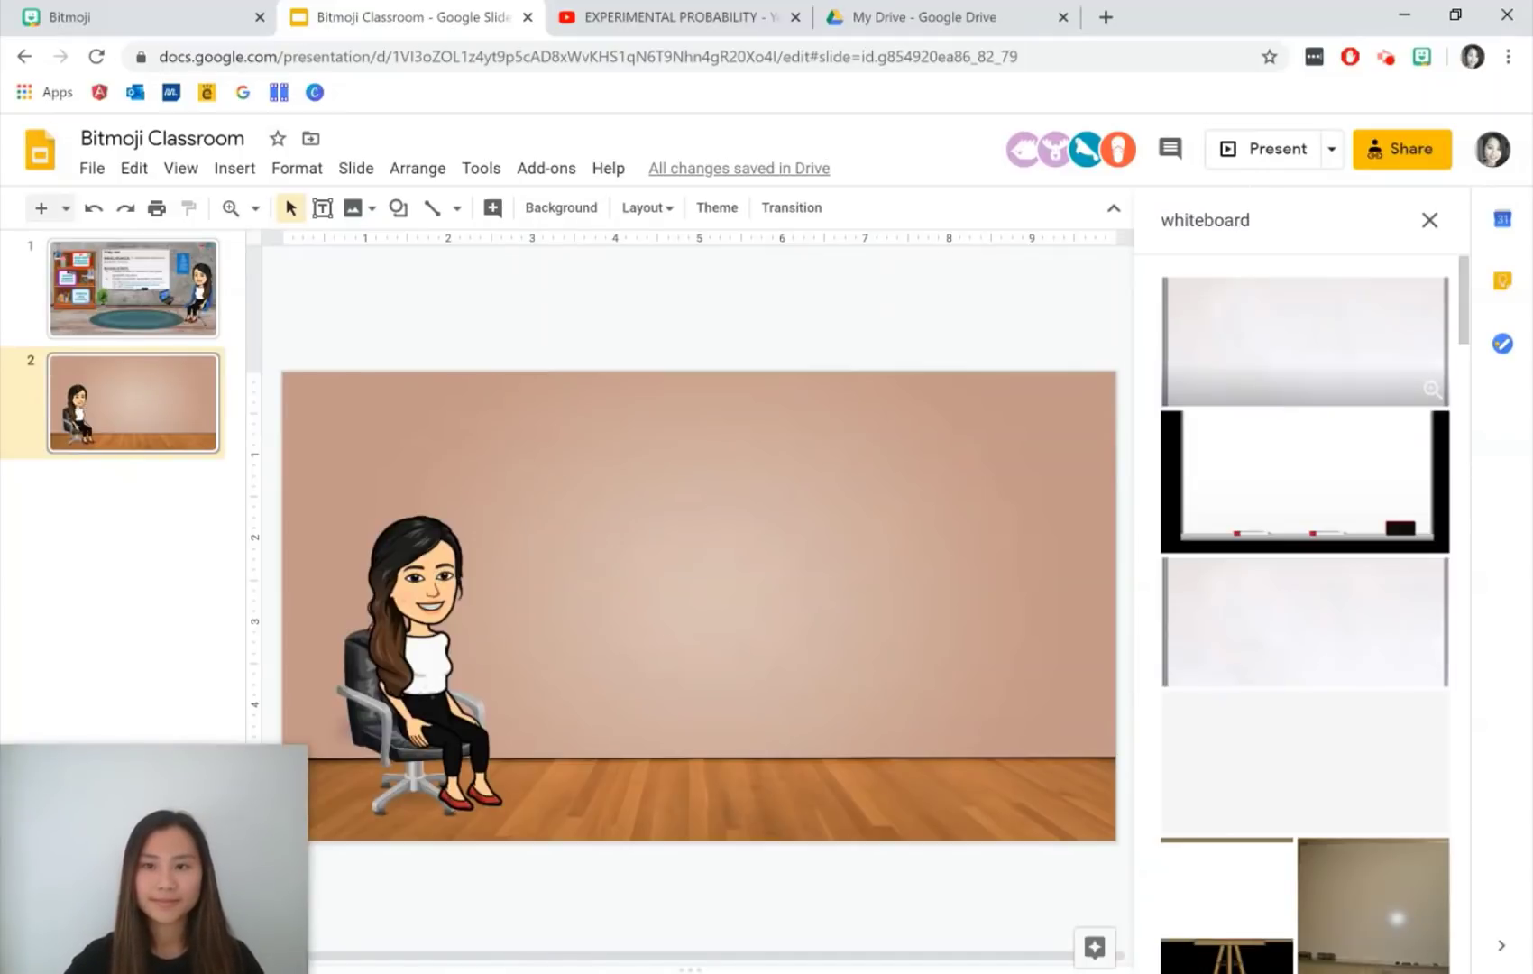
pyautogui.moveTo(1348, 326); pyautogui.dragTo(537, 498)
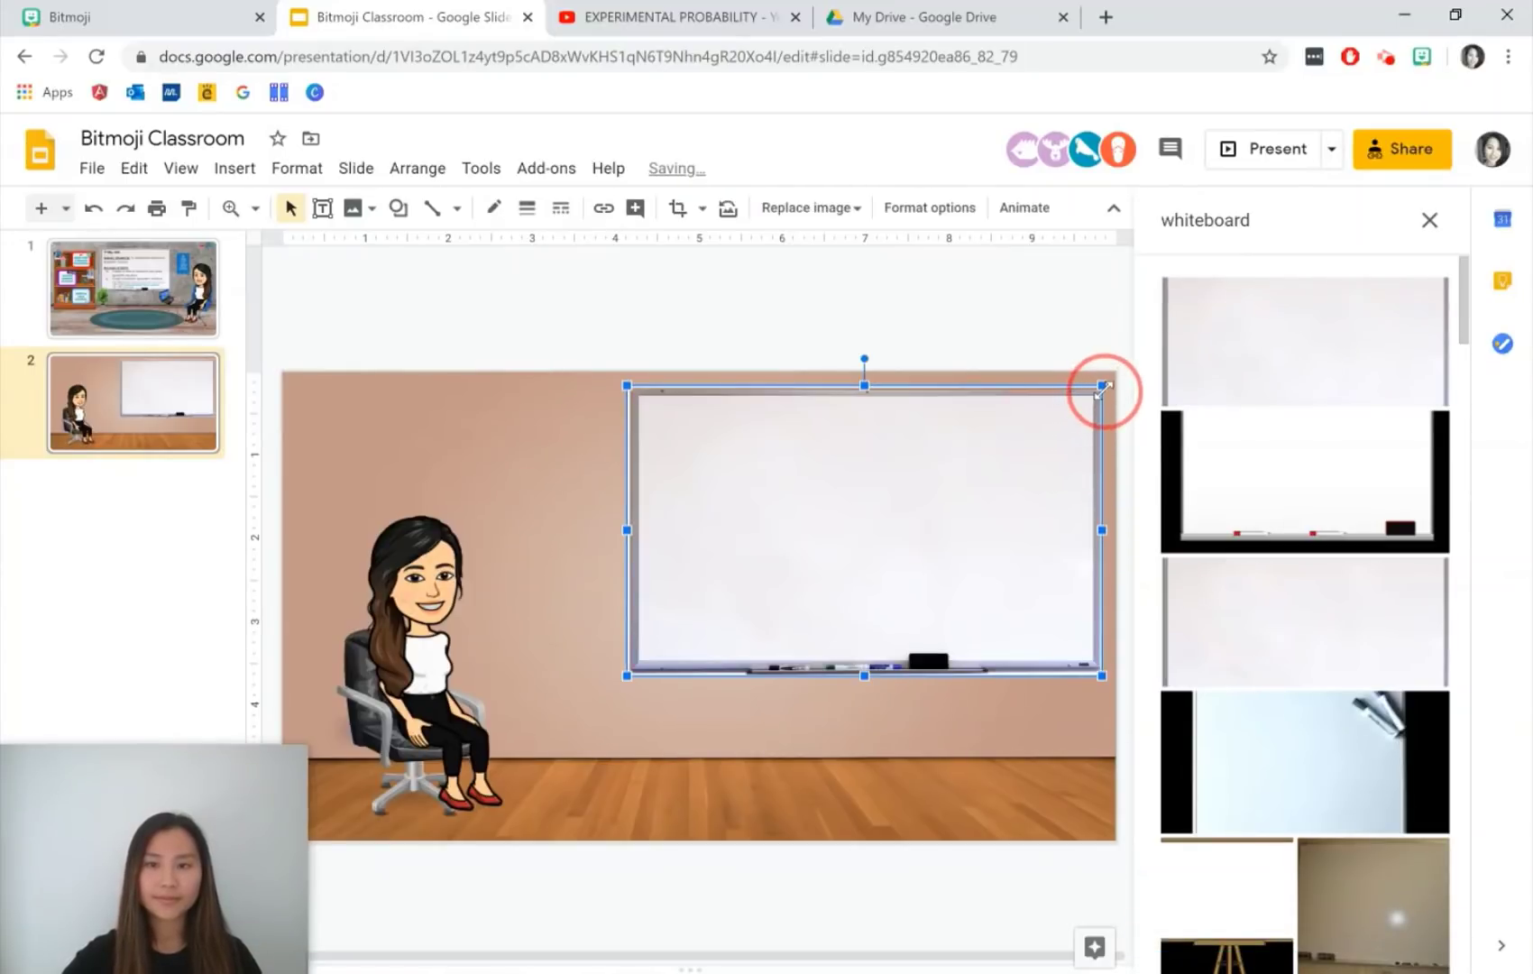
pyautogui.moveTo(1071, 421); pyautogui.dragTo(1069, 424)
pyautogui.moveTo(928, 524); pyautogui.dragTo(769, 535)
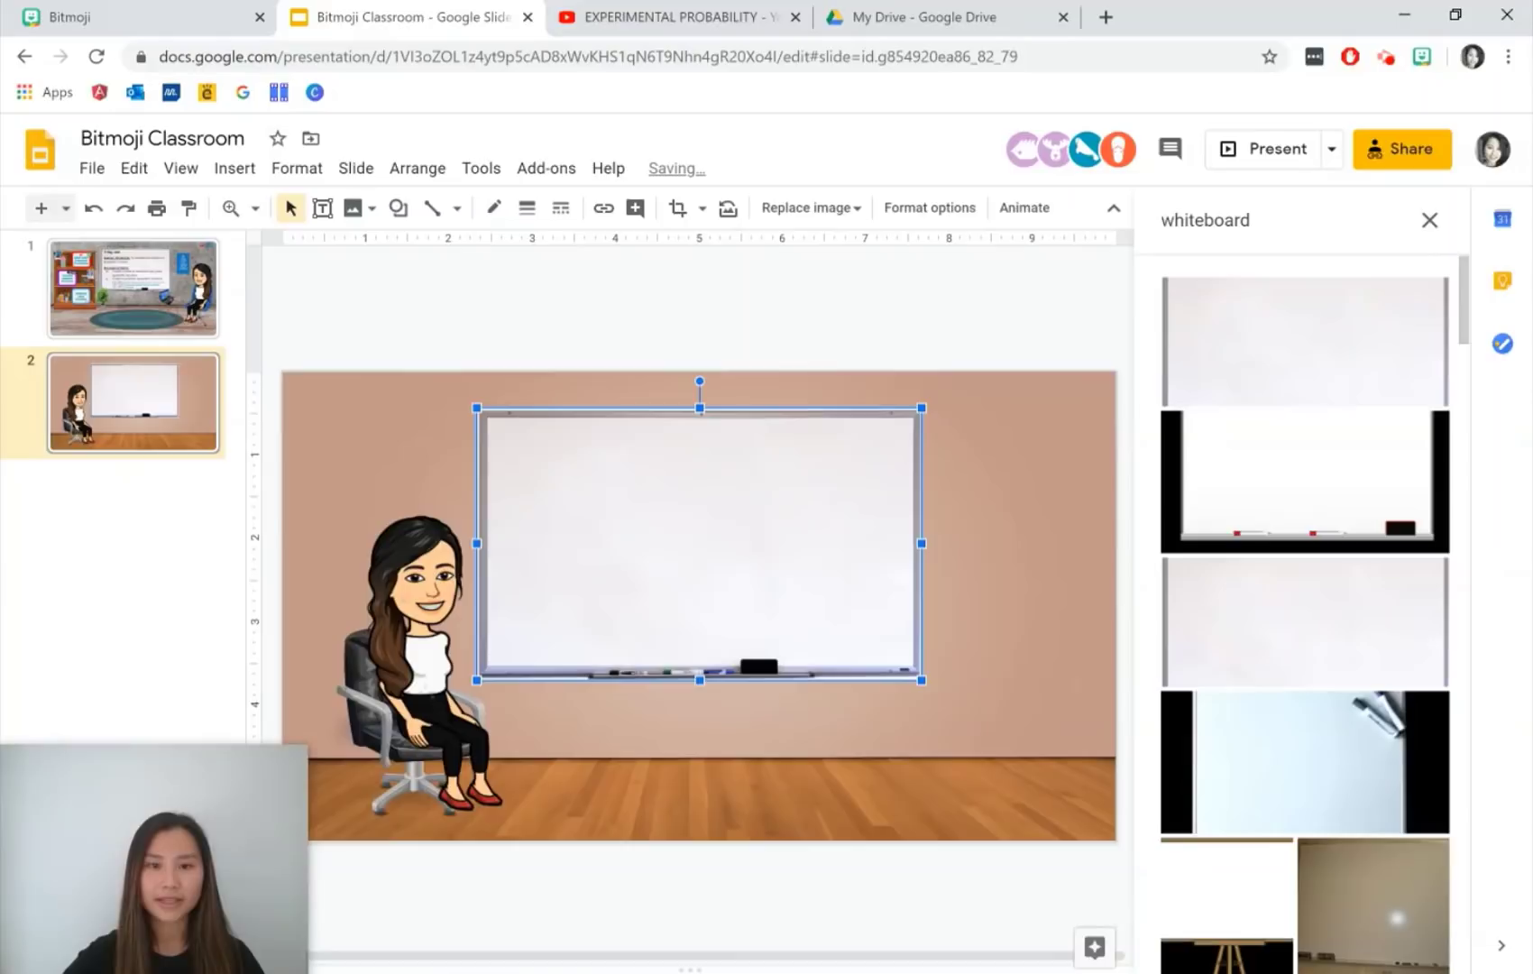
pyautogui.click(965, 488)
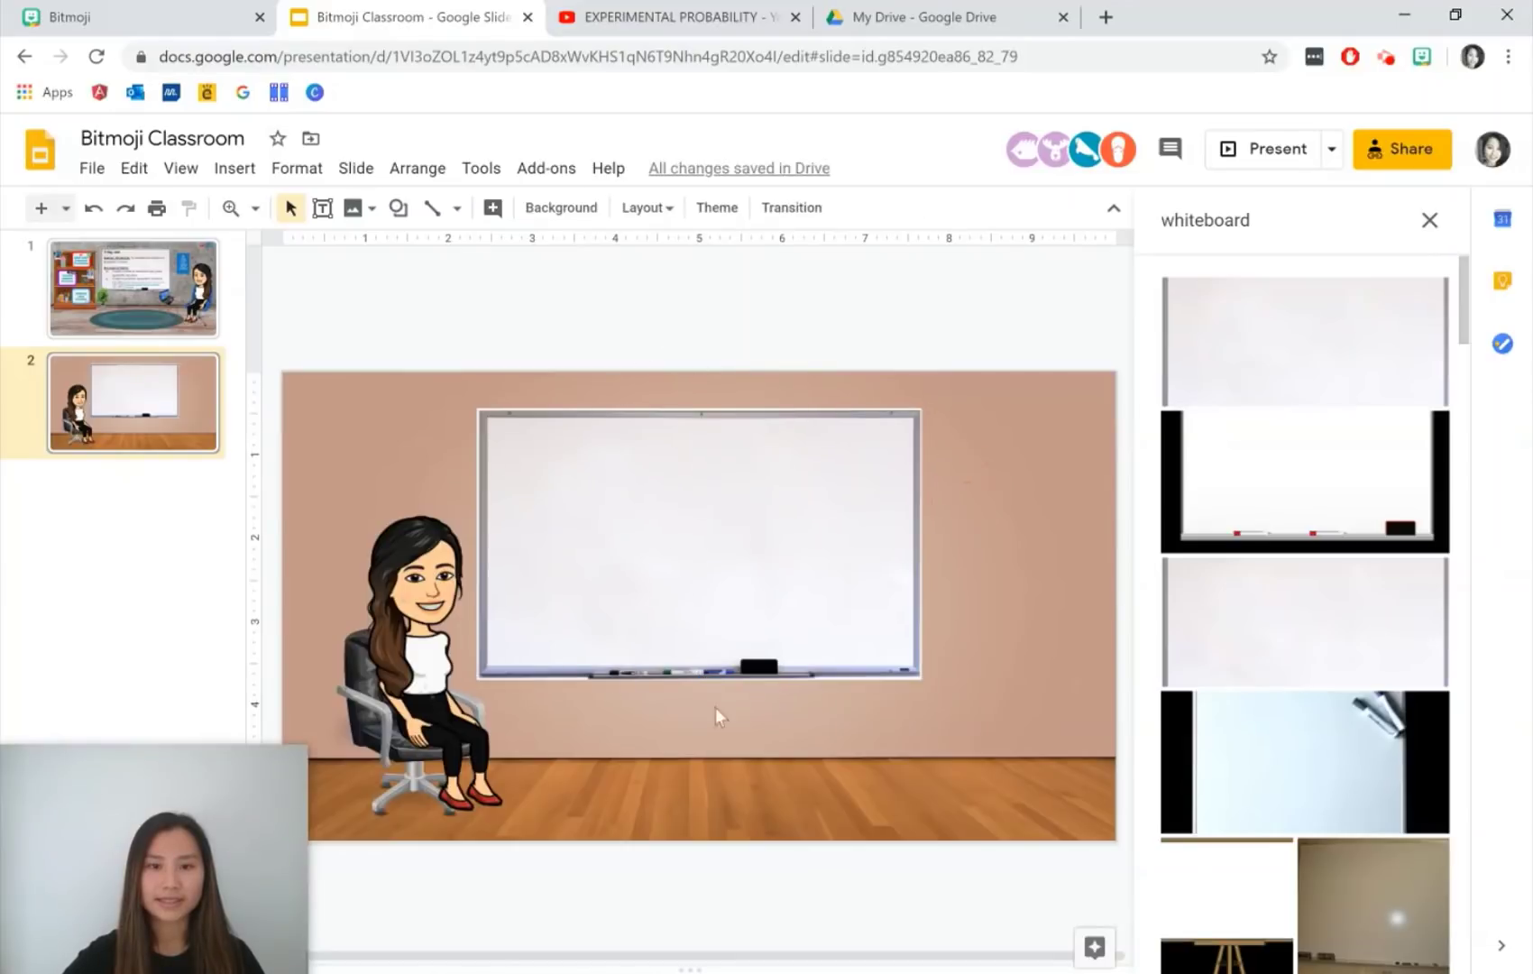
# - Add a text box reading '15th May, 2020' at the whiteboard's top left
pyautogui.click(225, 176)
pyautogui.click(236, 245)
pyautogui.moveTo(507, 437); pyautogui.dragTo(678, 493)
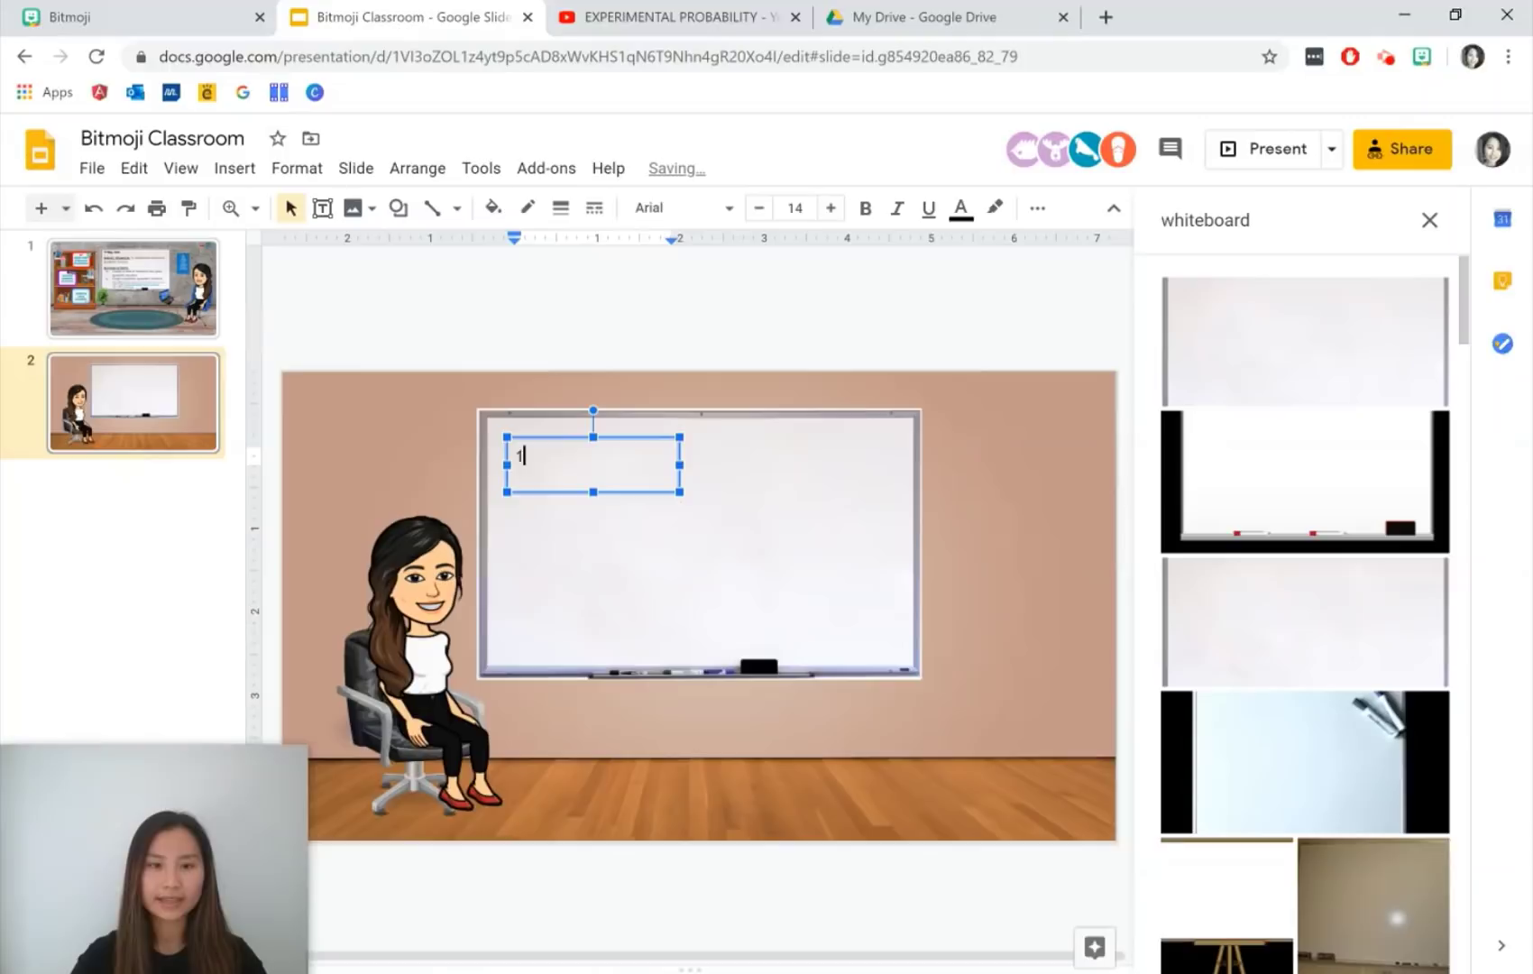
pyautogui.write('15th May, 2020')
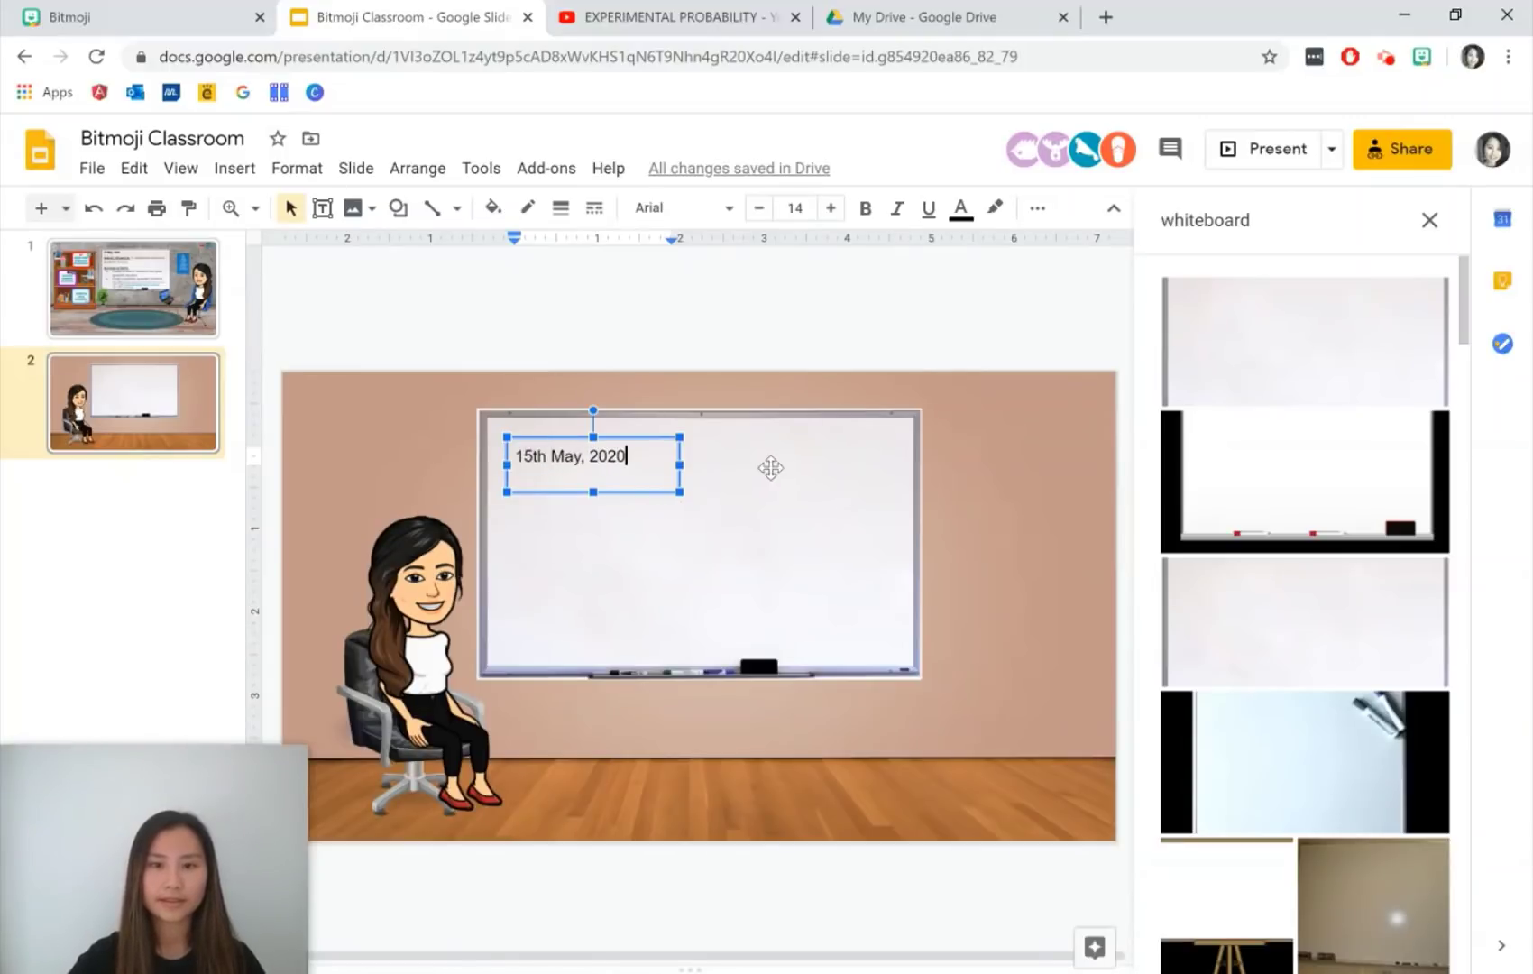
pyautogui.click(964, 448)
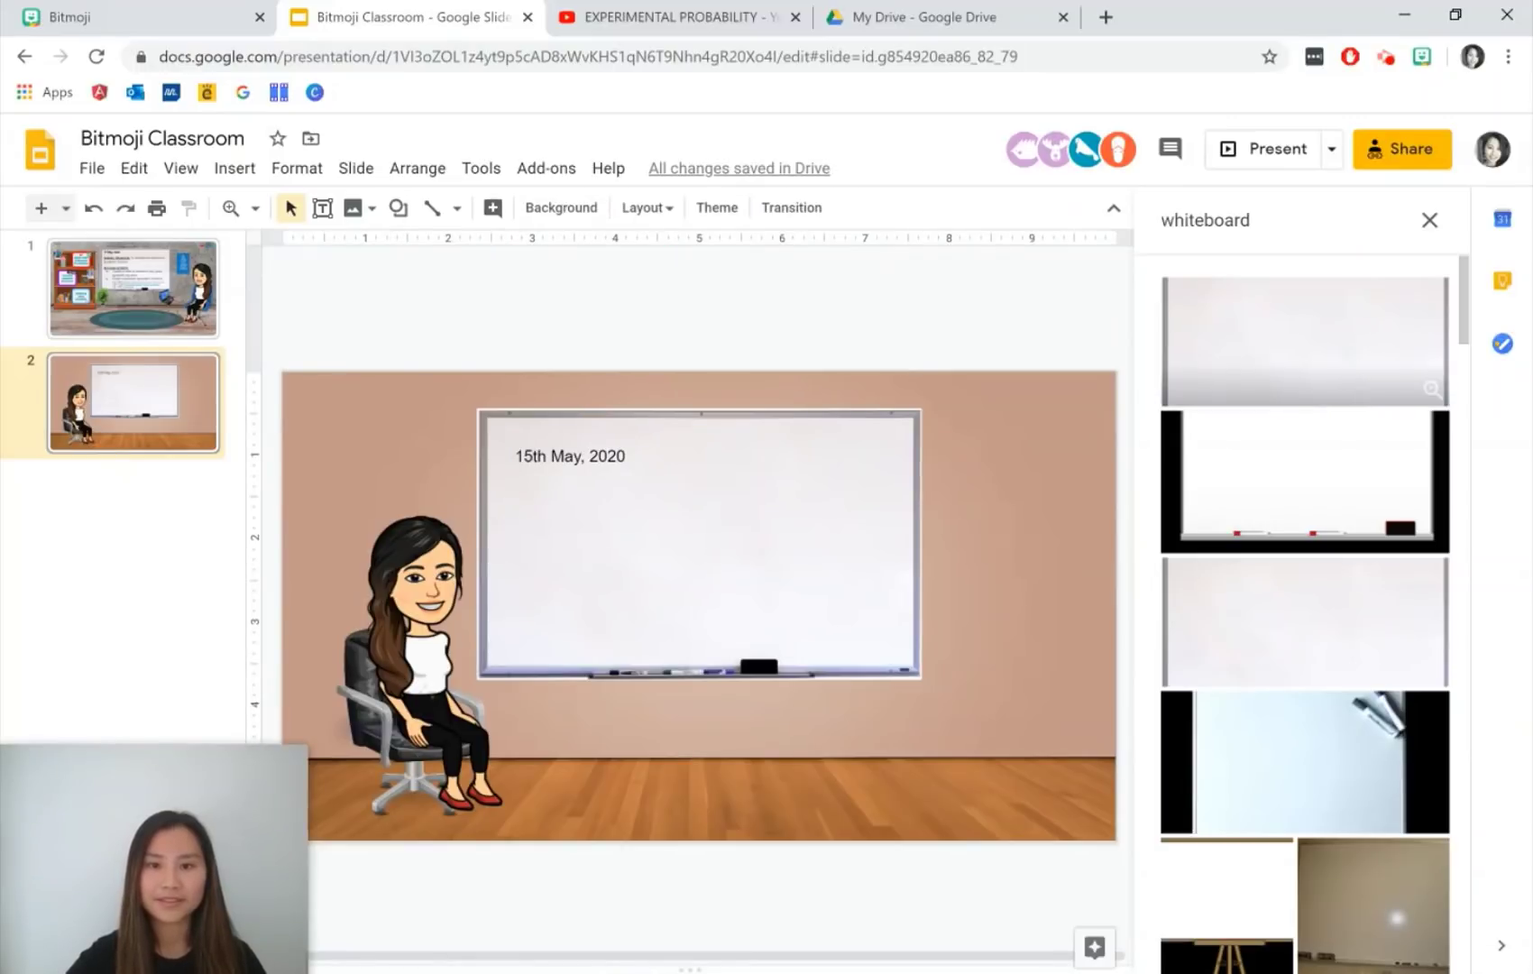
# - Search images for 'bookshelf transparent background' and scroll to the wooden shelf
pyautogui.moveTo(1283, 224); pyautogui.dragTo(1044, 217)
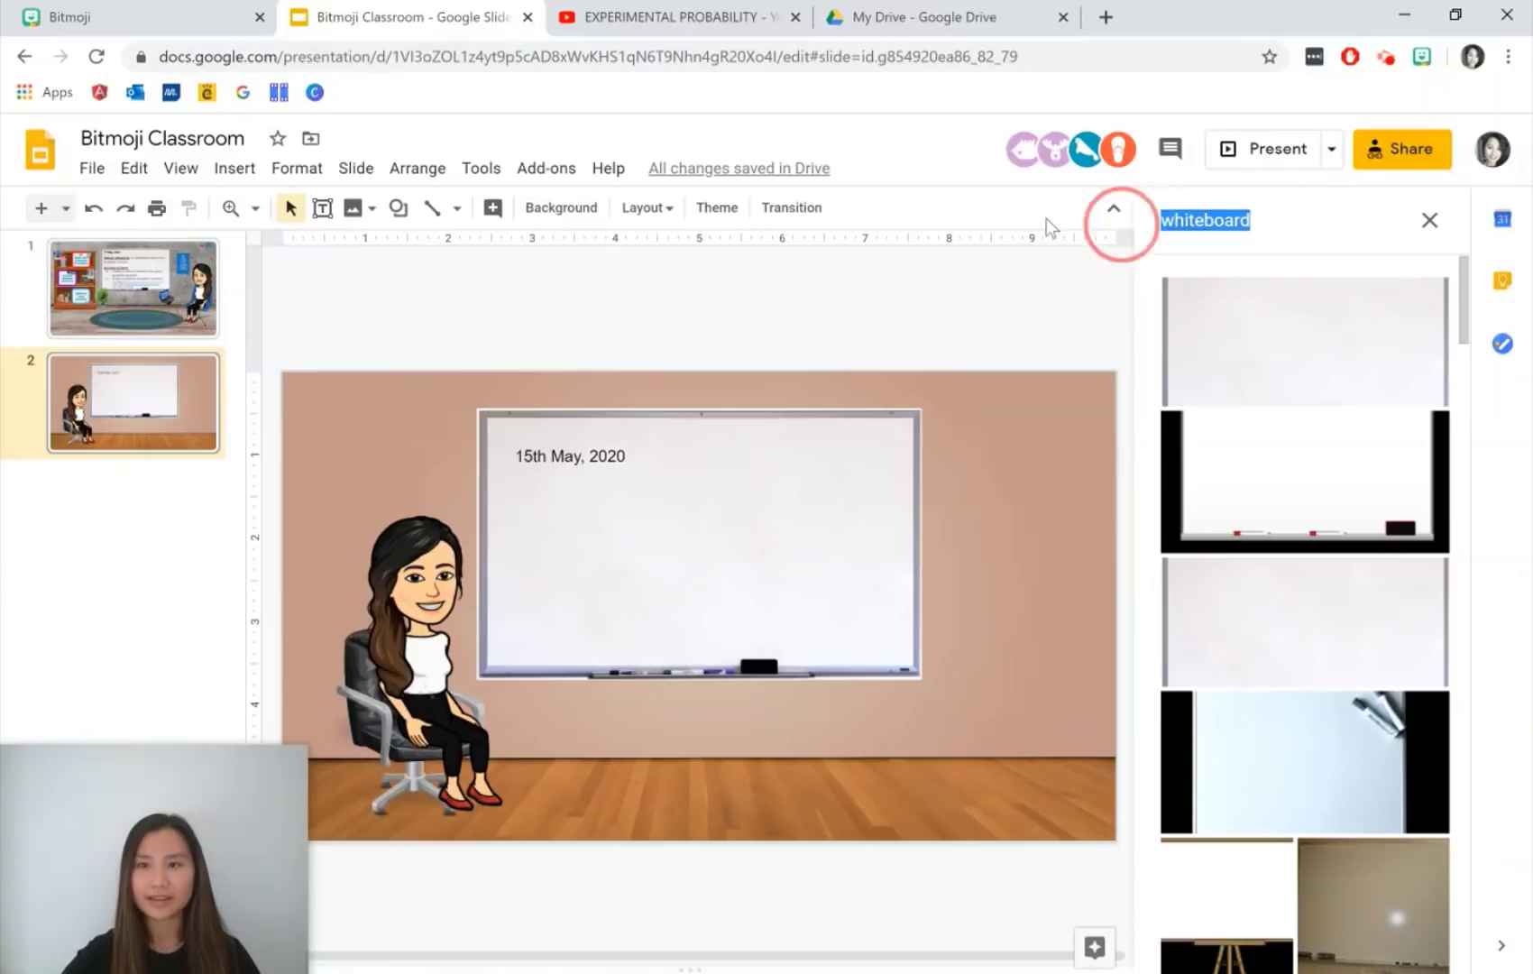
pyautogui.write('bookshelf')
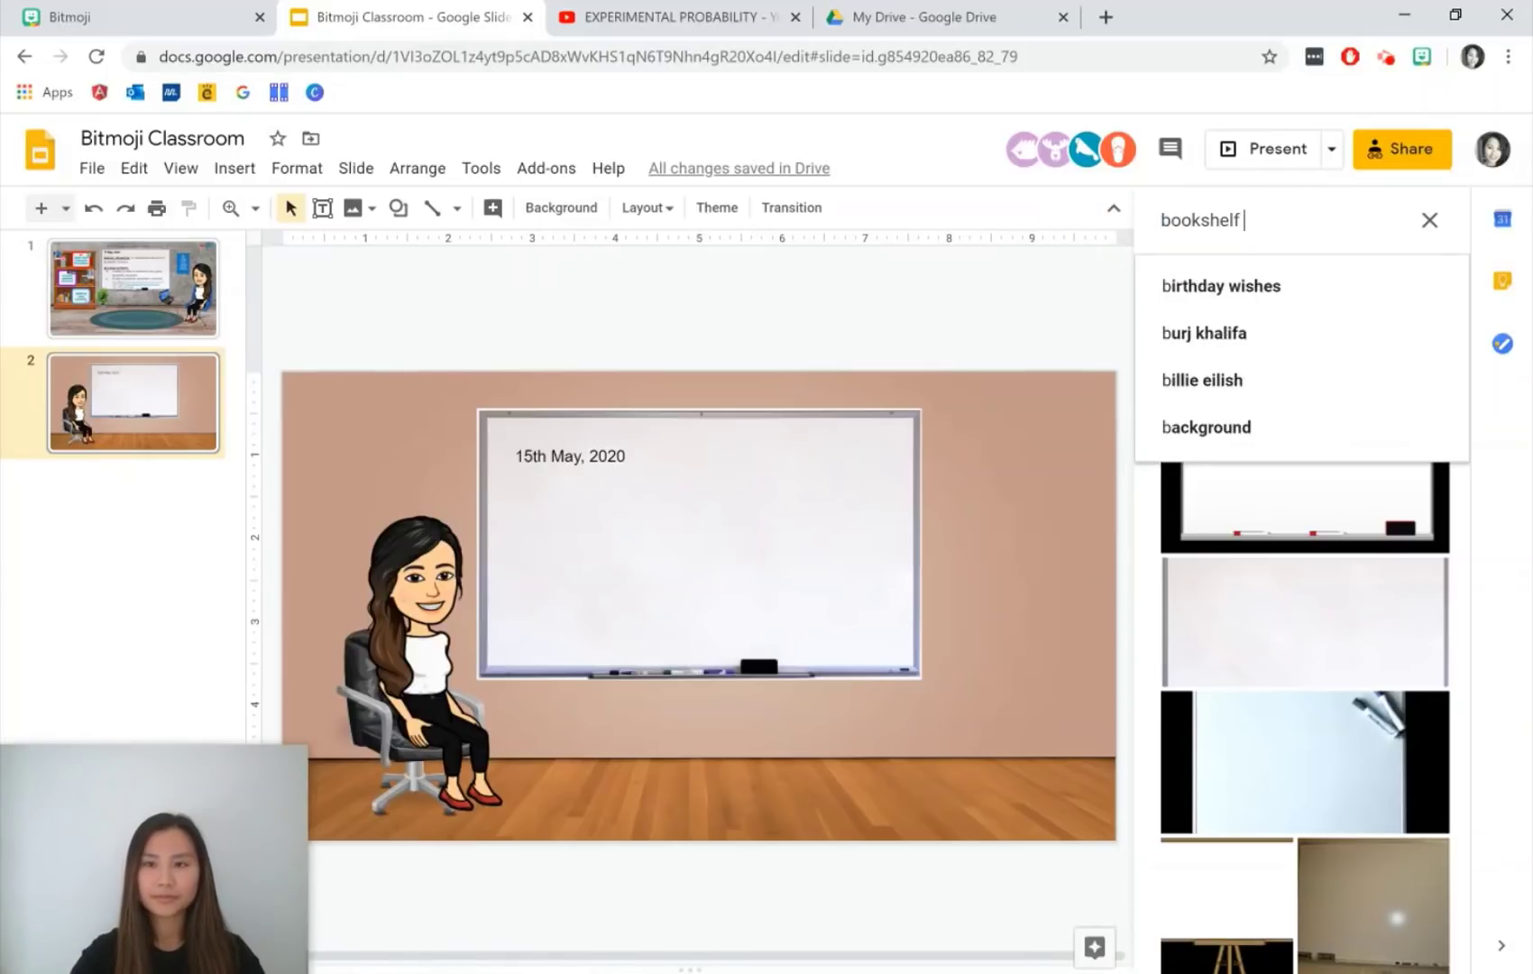
pyautogui.write(' transparent background')
pyautogui.press('Return')
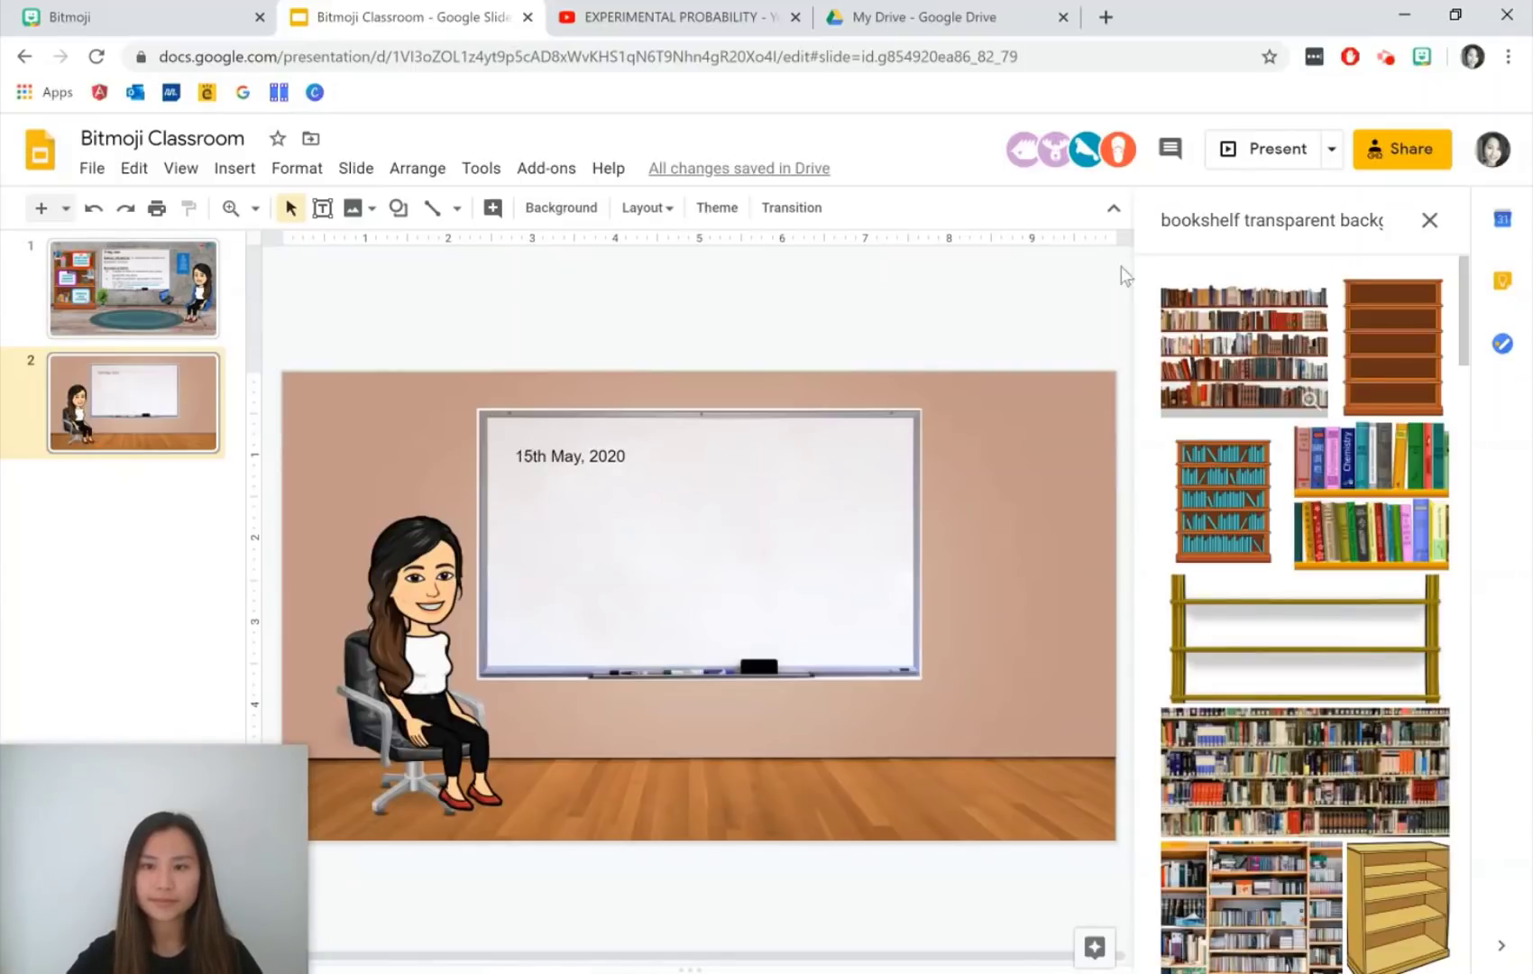
pyautogui.scroll(-10, 1249, 428)
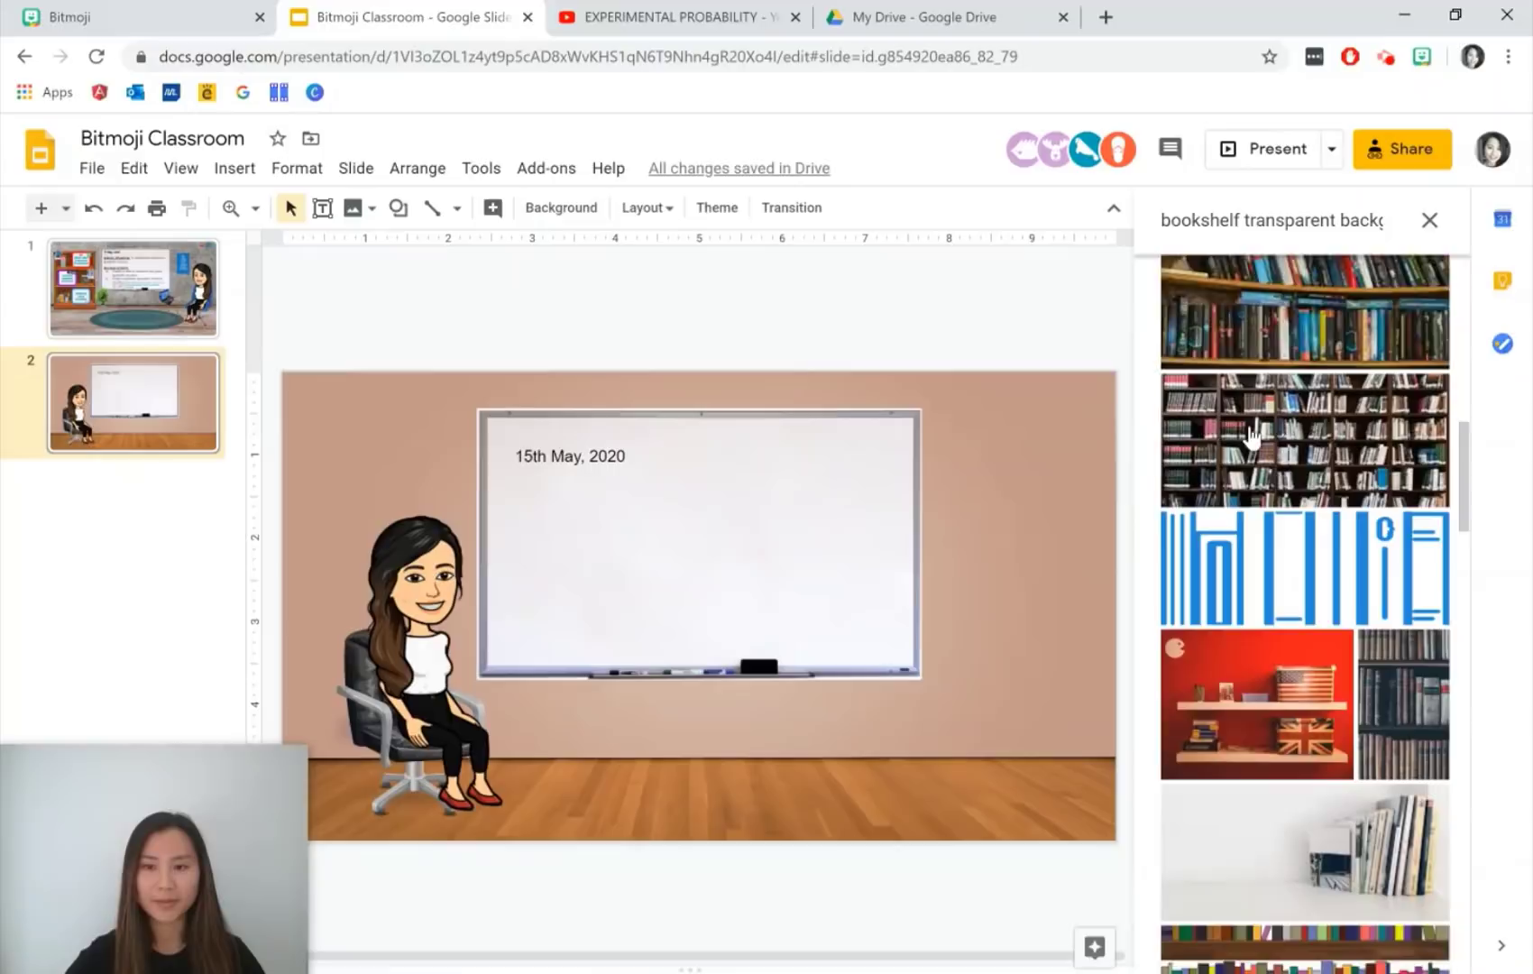
pyautogui.scroll(-15, 1252, 435)
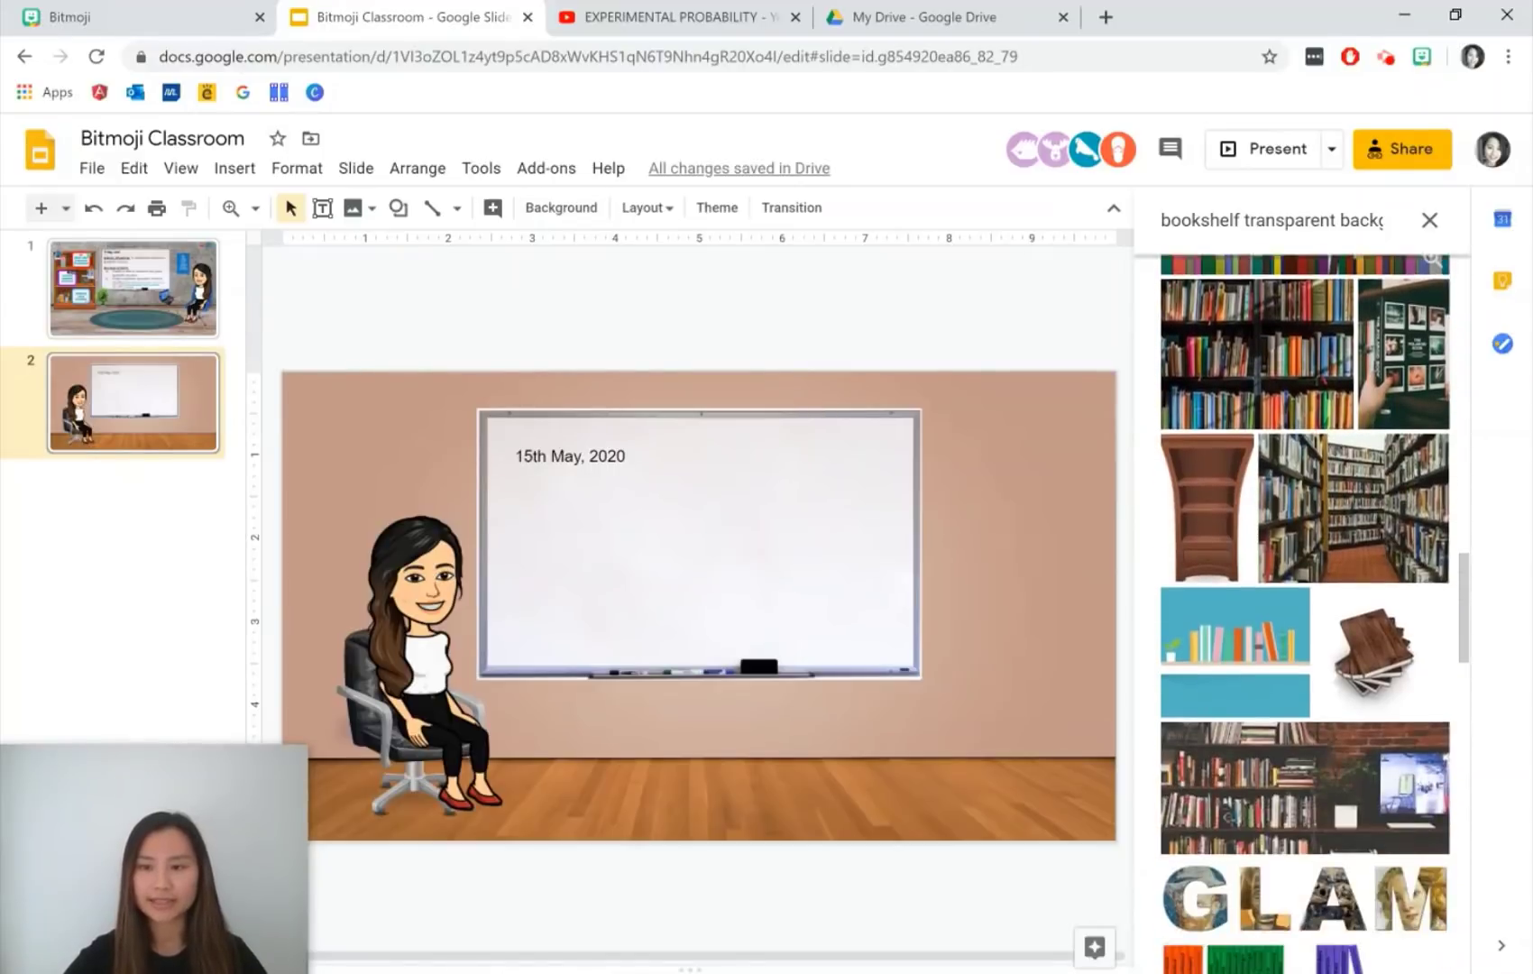
pyautogui.scroll(-15, 1253, 439)
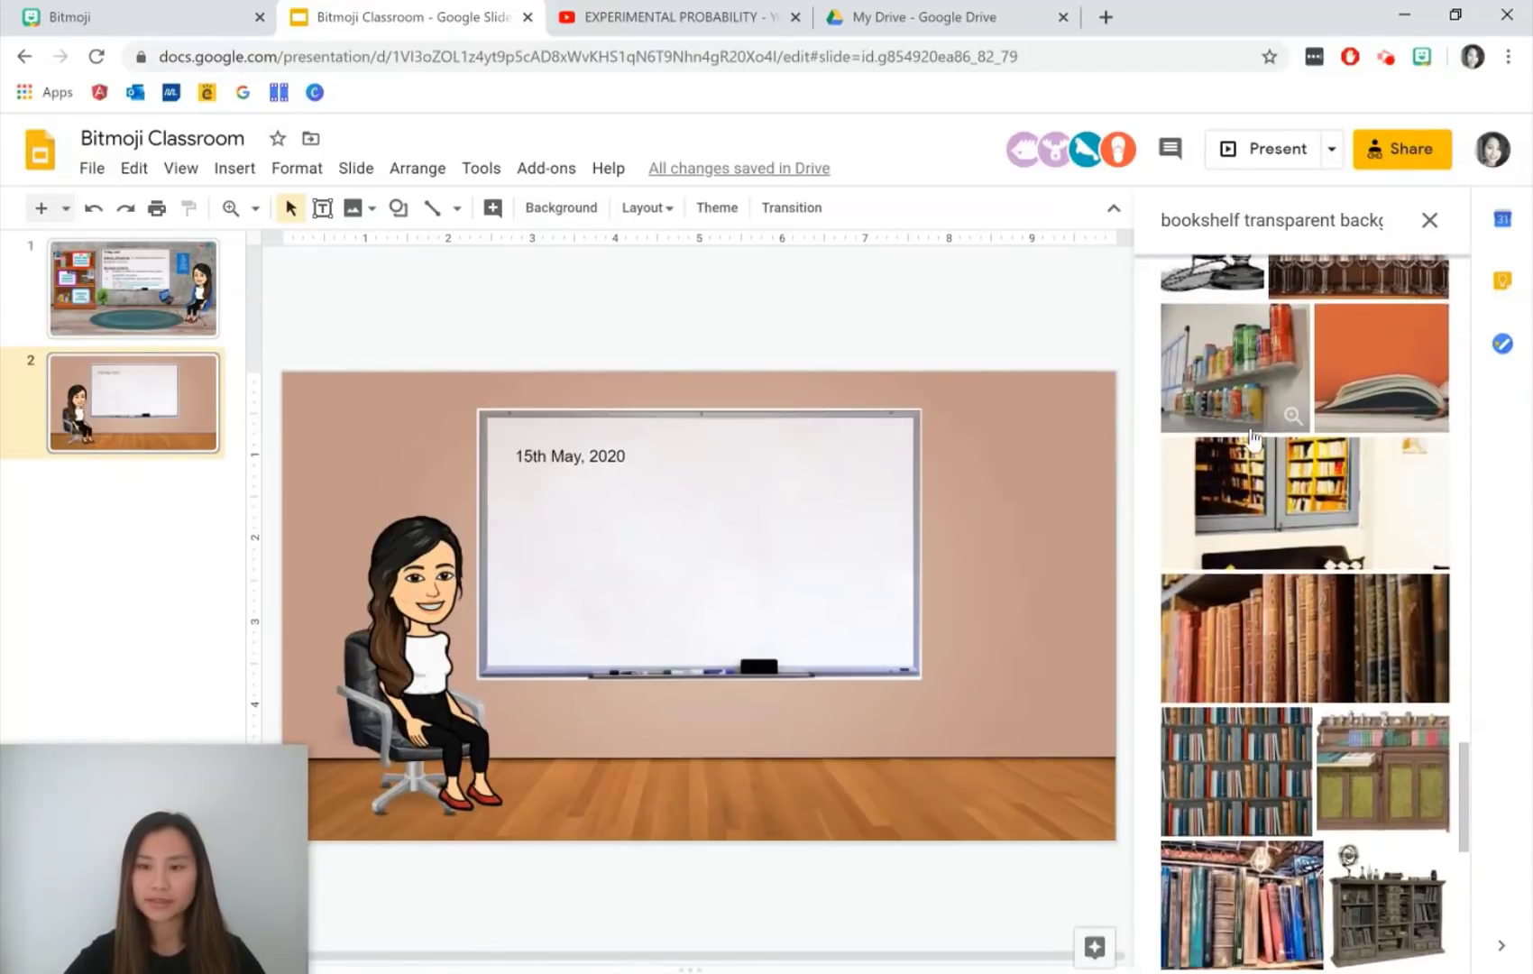
pyautogui.scroll(-15, 1253, 440)
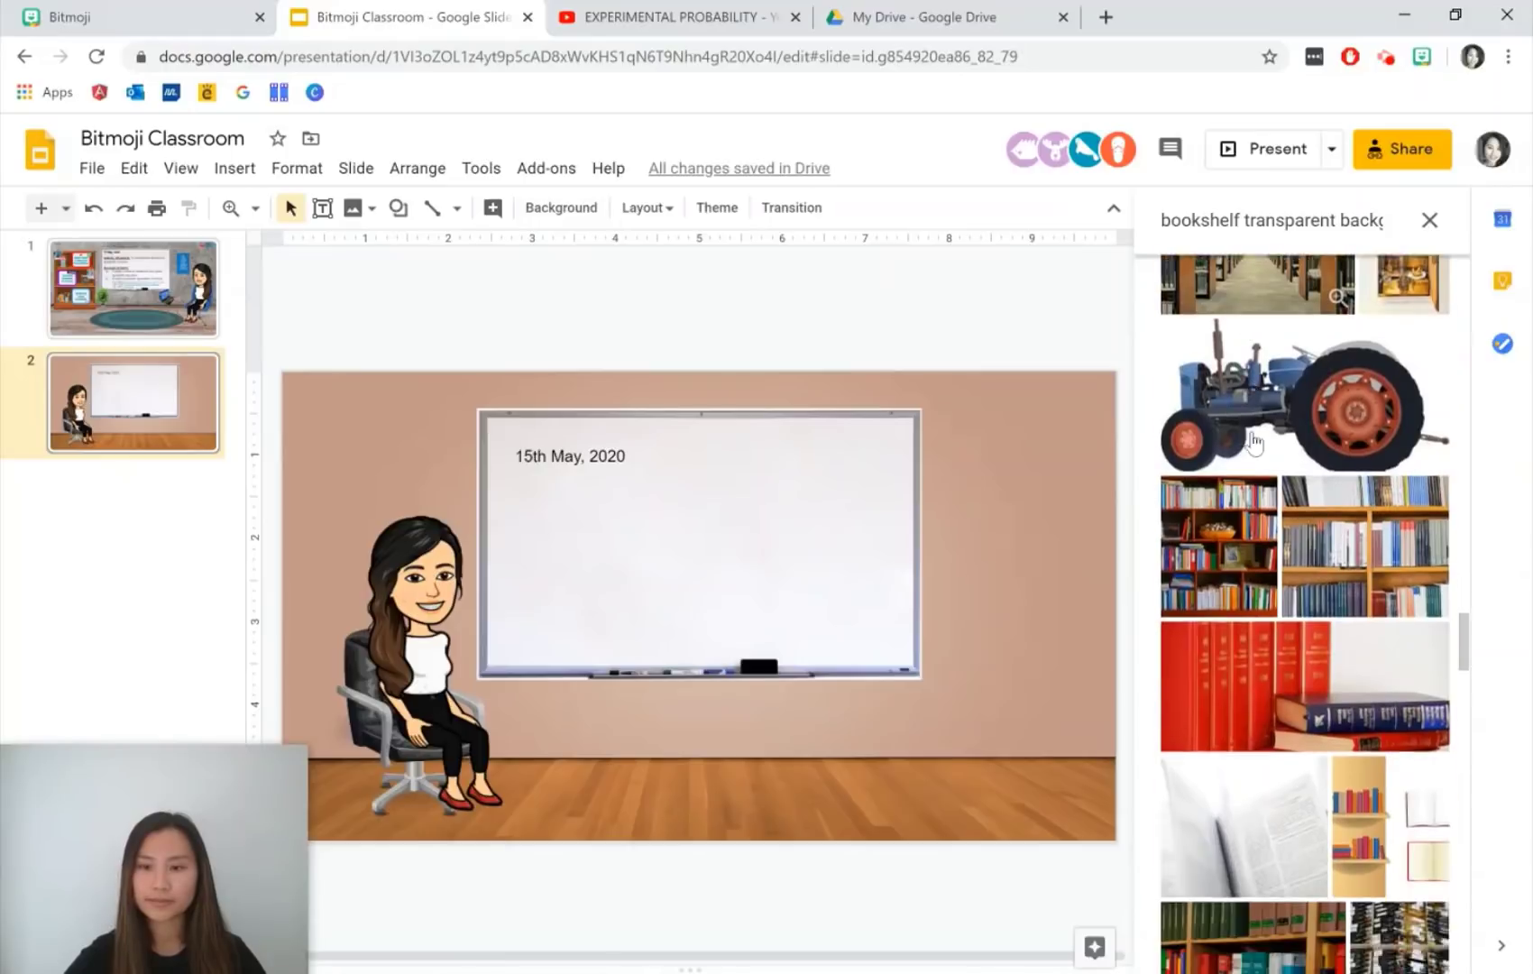
pyautogui.scroll(-15, 1253, 439)
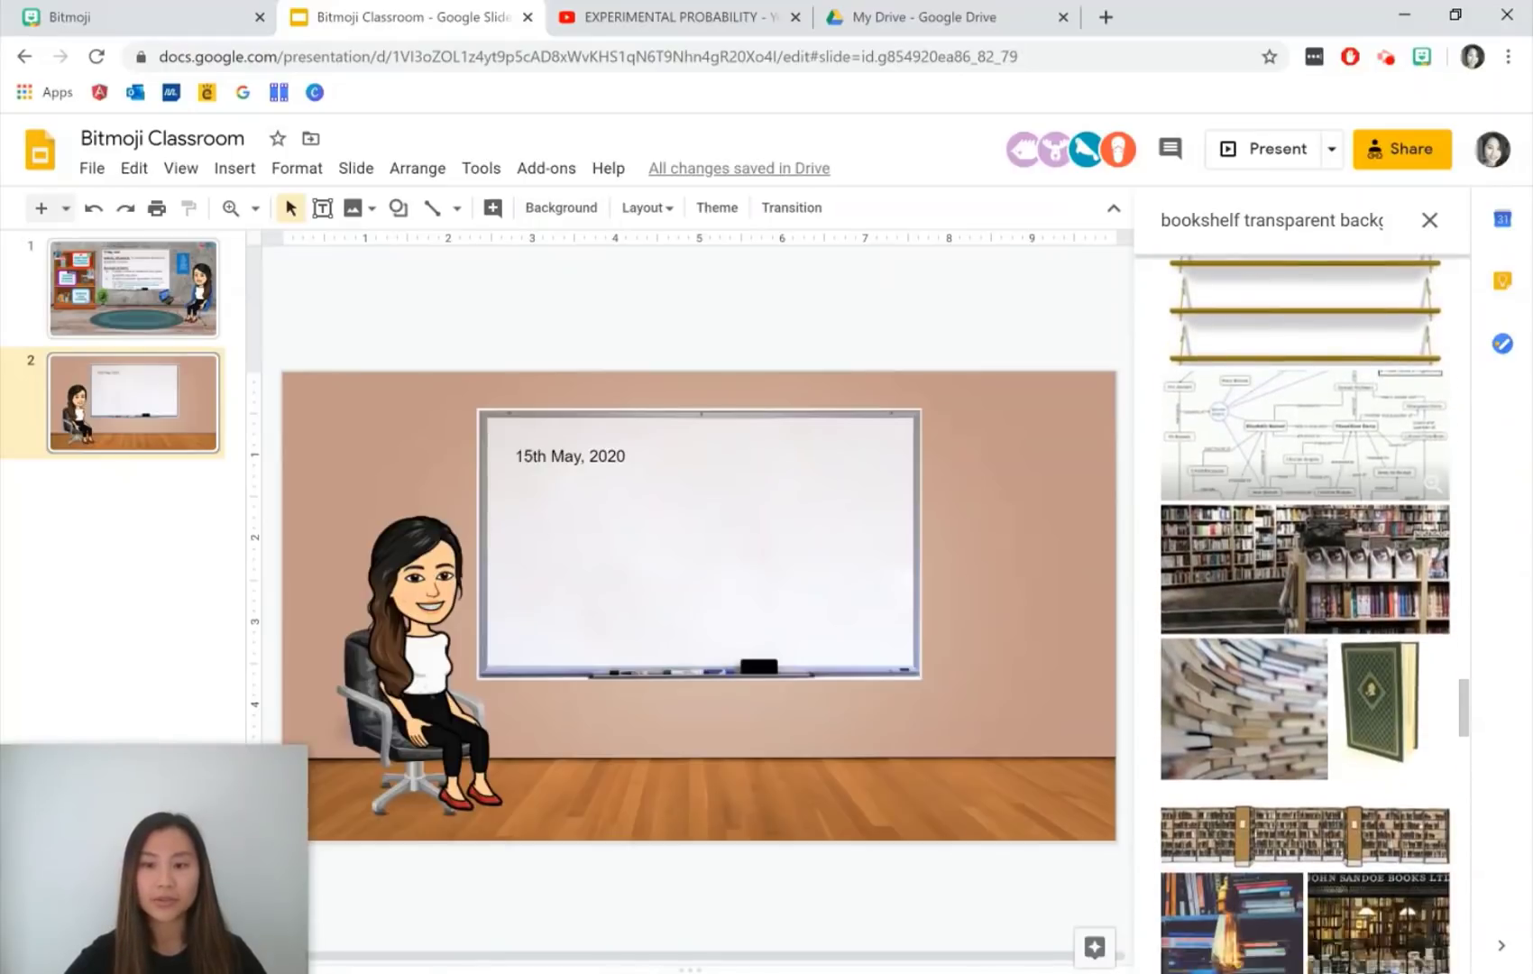
pyautogui.scroll(-3, 1253, 439)
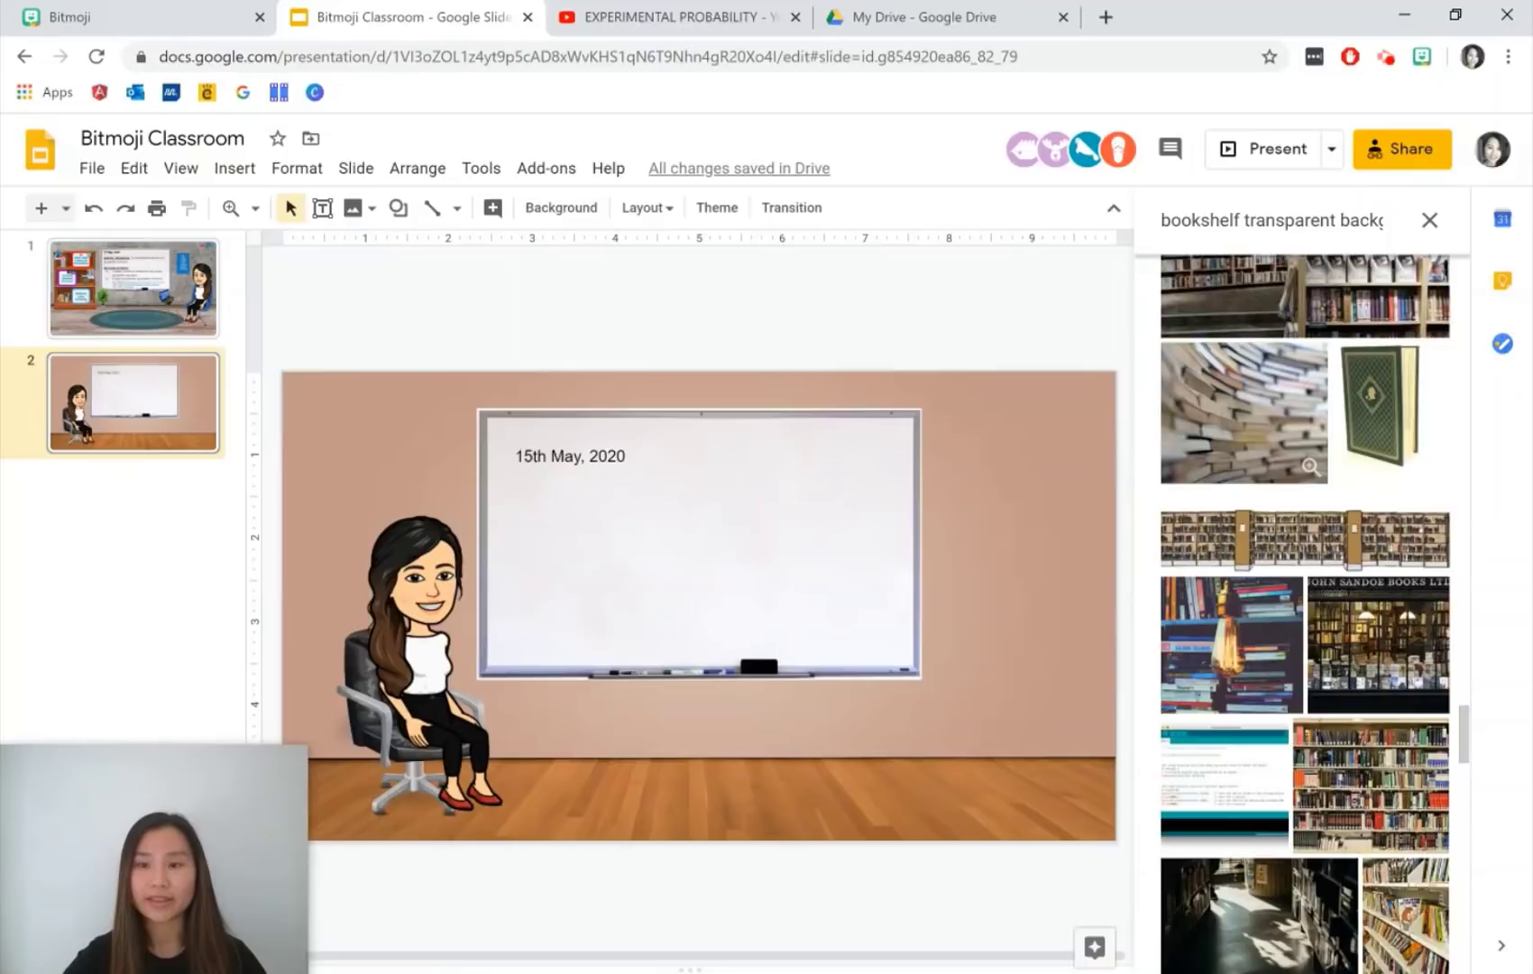
pyautogui.scroll(-6, 1253, 439)
# - Stand the enlarged shelf on the right floor, shrink the whiteboard, and stretch the shelf taller
pyautogui.moveTo(1199, 438); pyautogui.dragTo(770, 550)
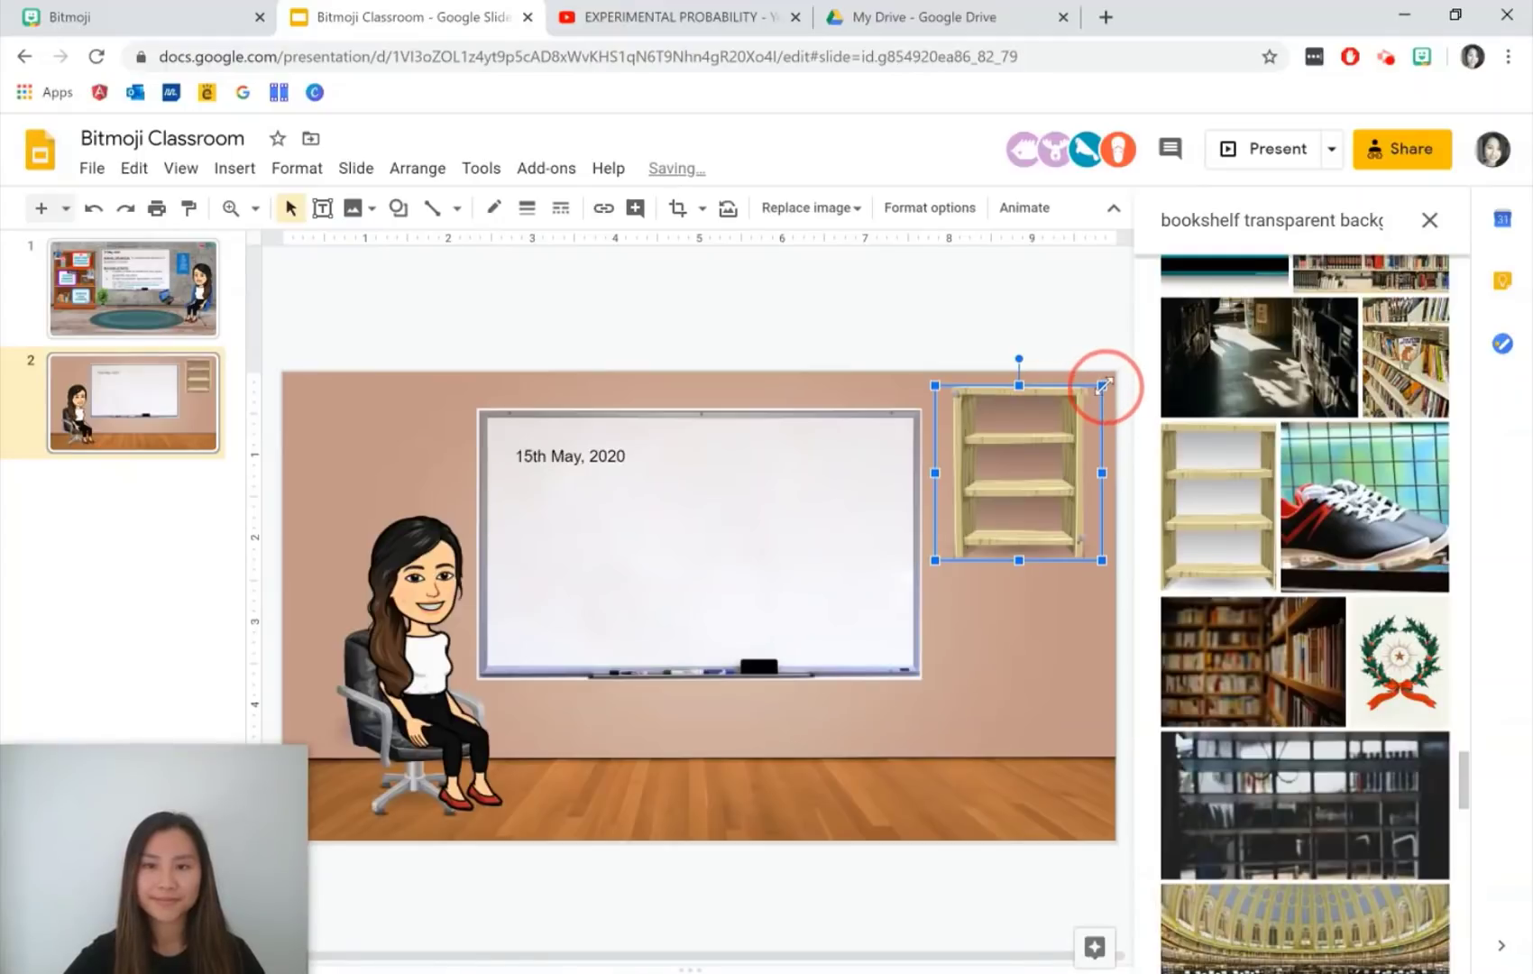
pyautogui.moveTo(935, 560); pyautogui.dragTo(854, 645)
pyautogui.moveTo(1027, 649); pyautogui.dragTo(1037, 770)
pyautogui.click(924, 411)
pyautogui.moveTo(924, 411); pyautogui.dragTo(873, 437)
pyautogui.moveTo(795, 521); pyautogui.dragTo(802, 502)
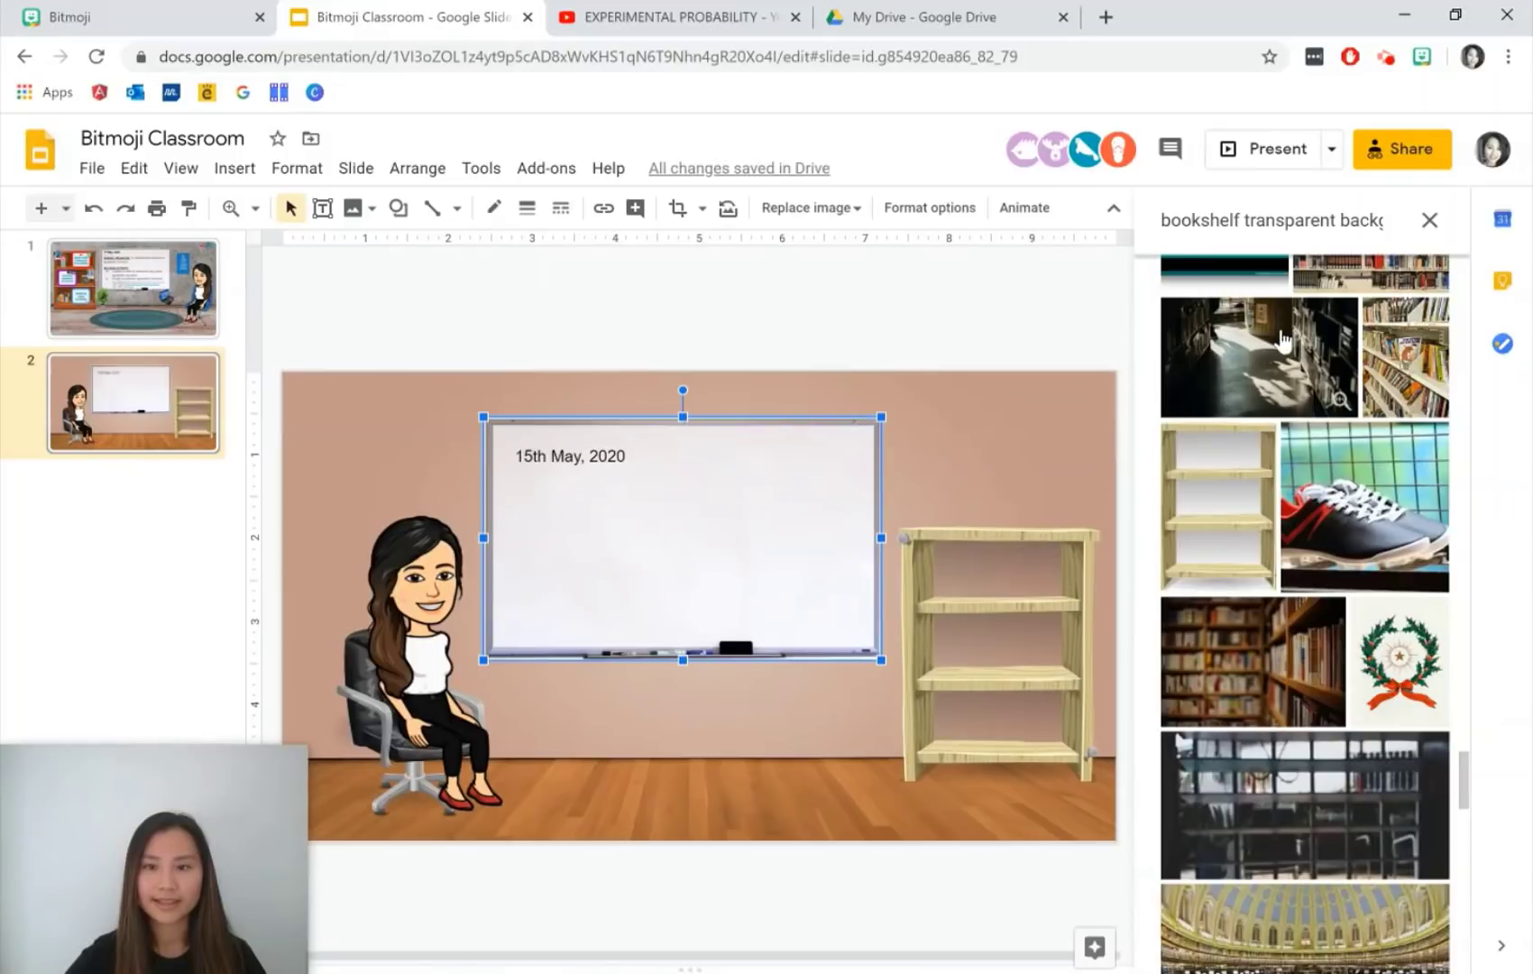
pyautogui.click(1000, 534)
pyautogui.moveTo(996, 531); pyautogui.dragTo(999, 497)
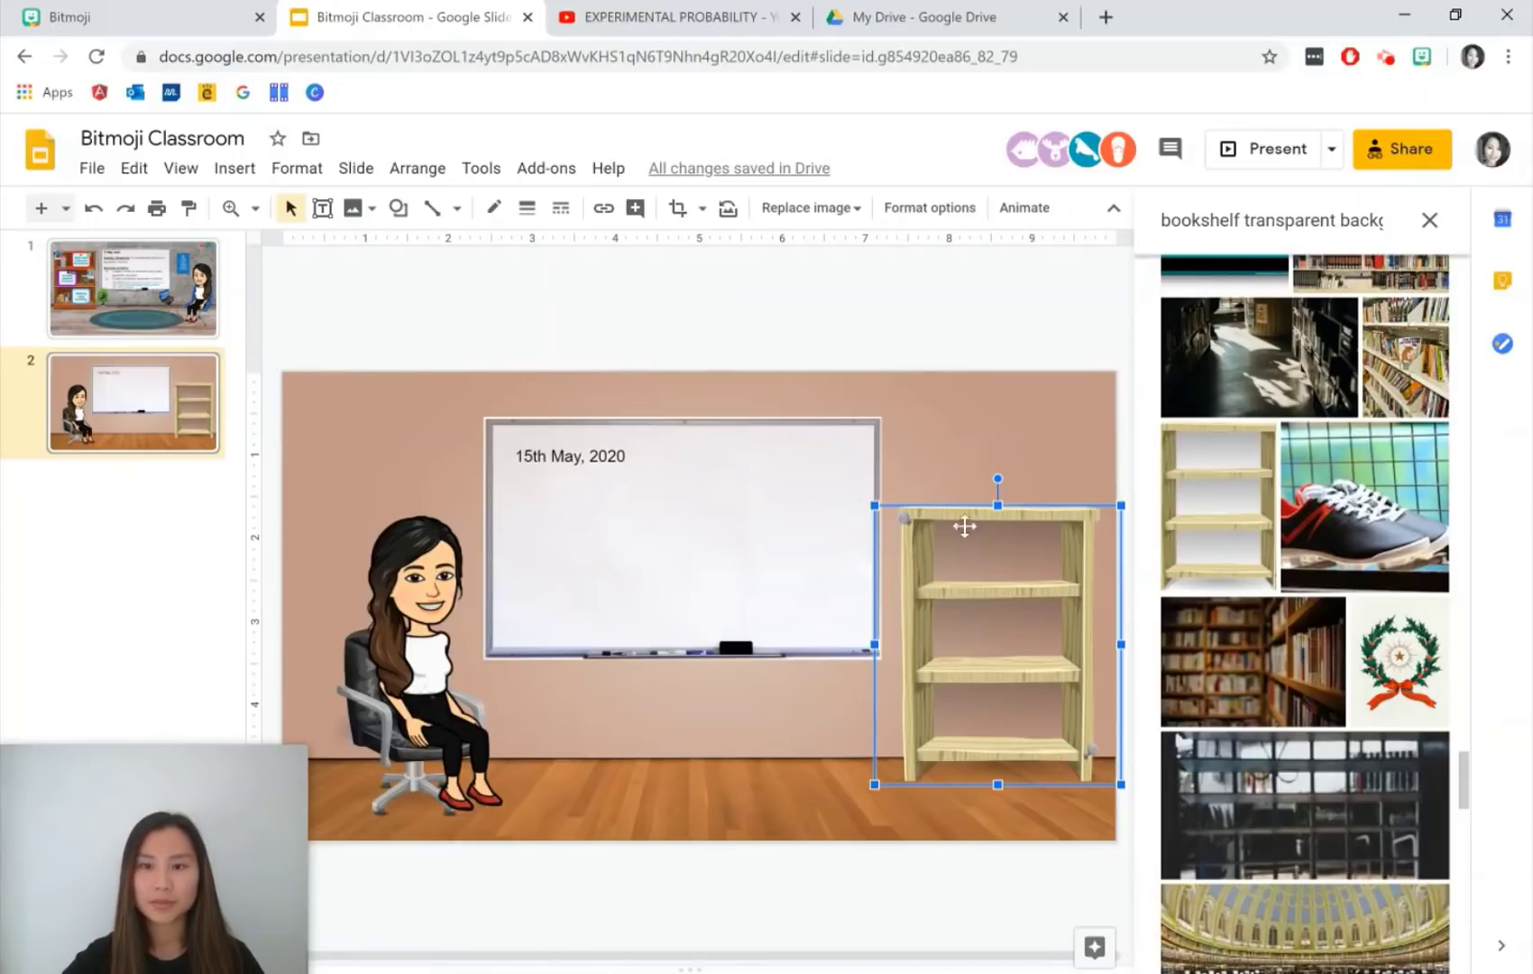
# - Draw a rounded rectangle on the bookshelf's top shelf
pyautogui.click(234, 168)
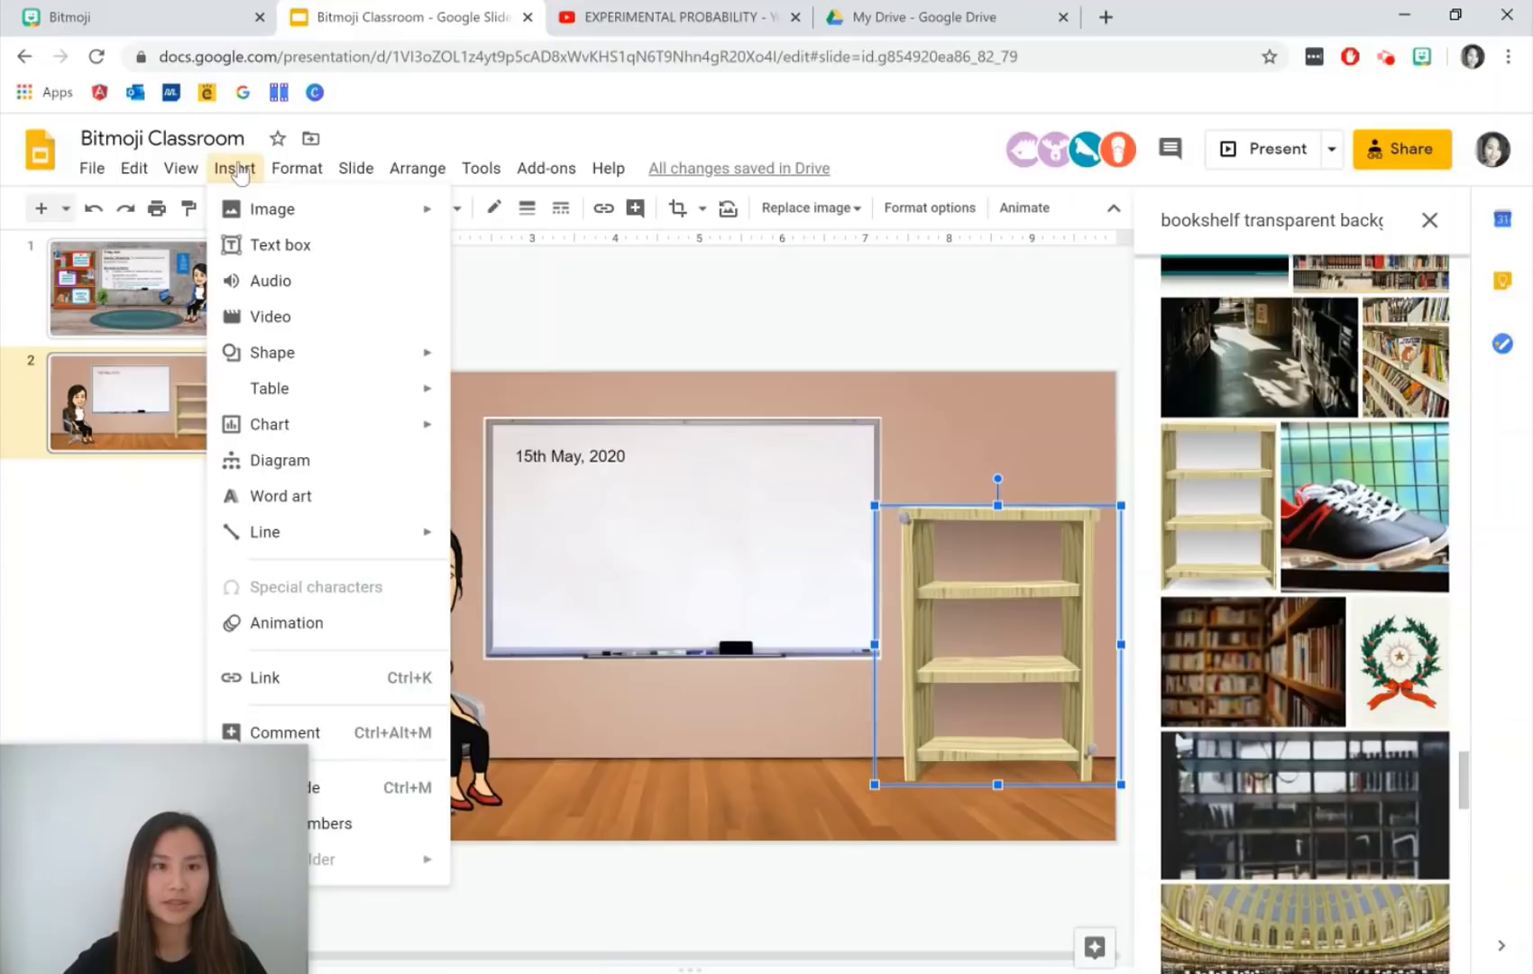
pyautogui.moveTo(417, 361)
pyautogui.moveTo(485, 367)
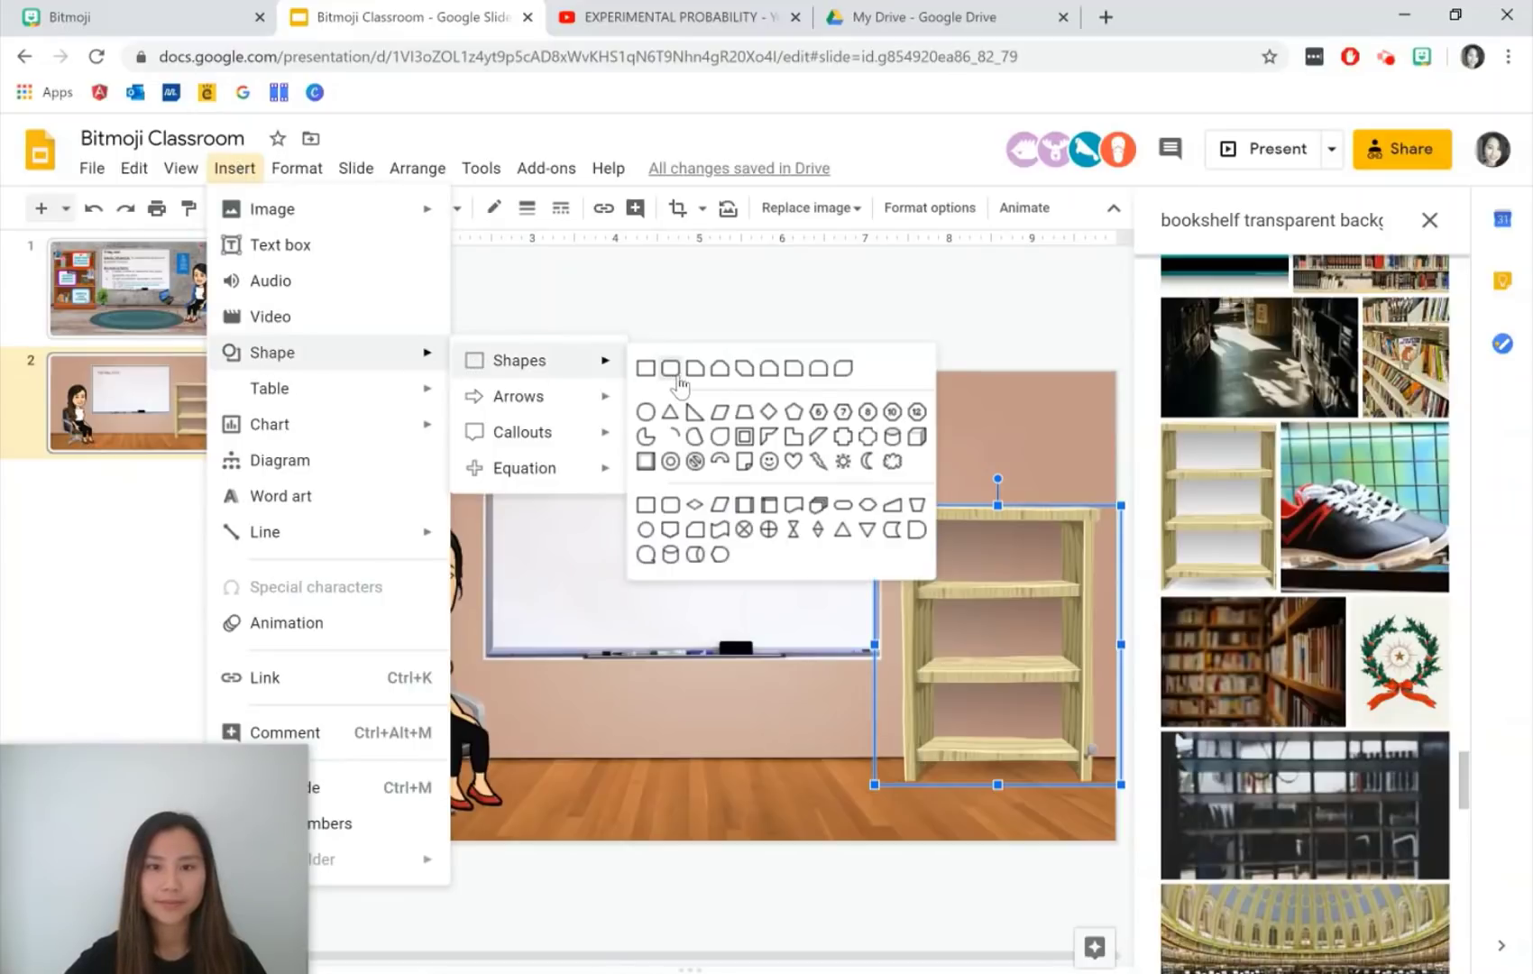
pyautogui.click(646, 368)
pyautogui.moveTo(931, 523); pyautogui.dragTo(1026, 586)
# - Give the rounded box a 4px orange border
pyautogui.click(1429, 220)
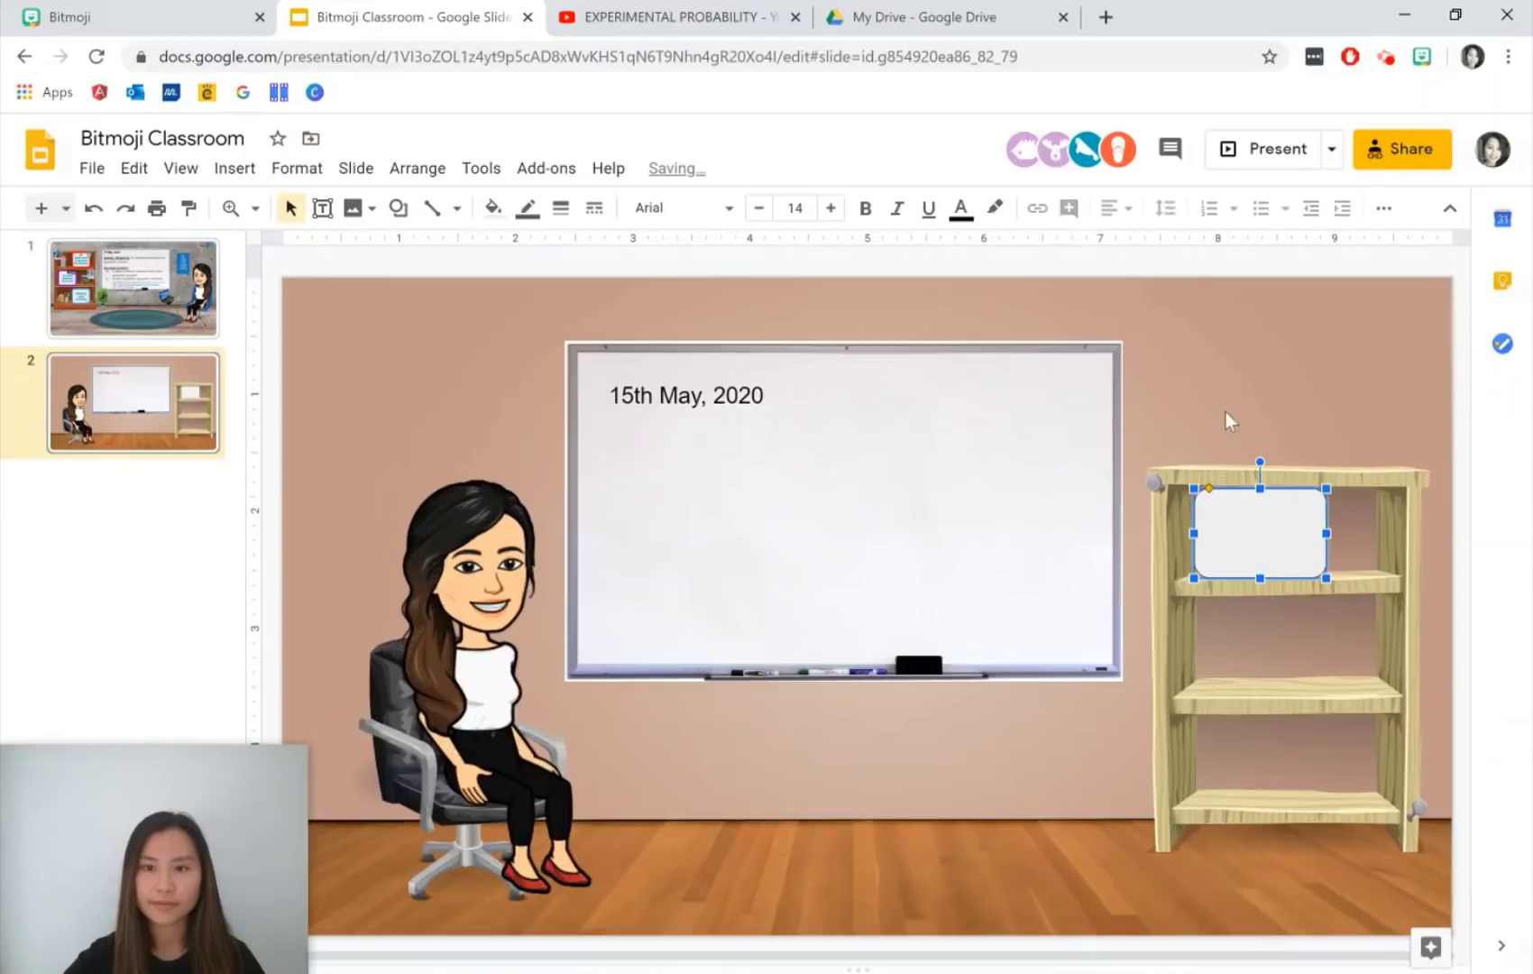
pyautogui.click(1255, 525)
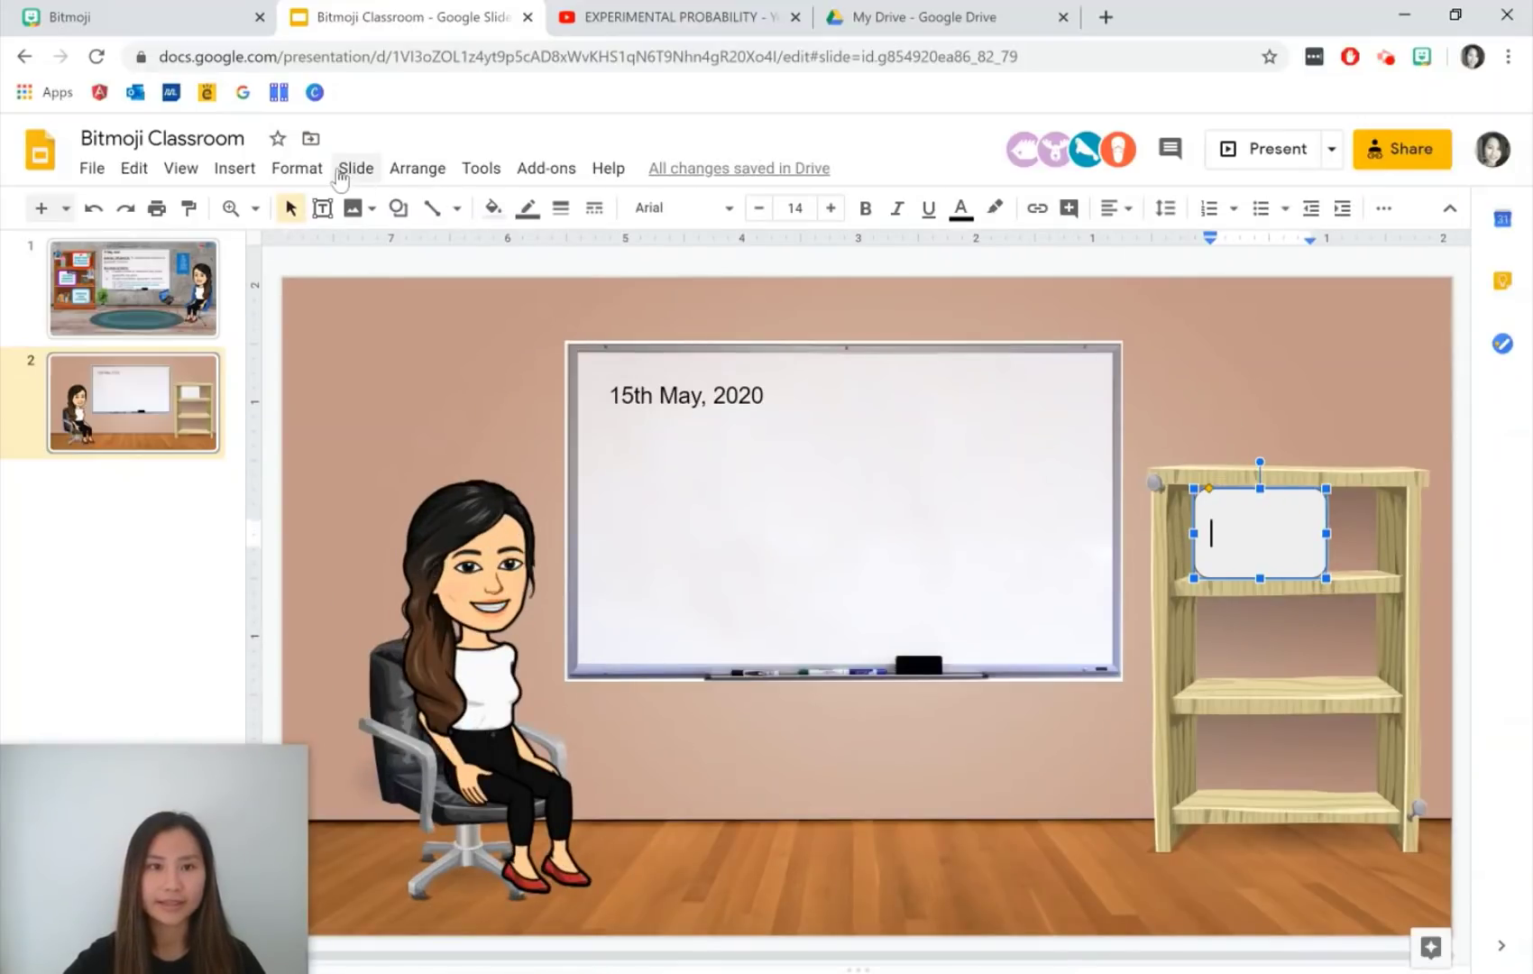
pyautogui.click(565, 217)
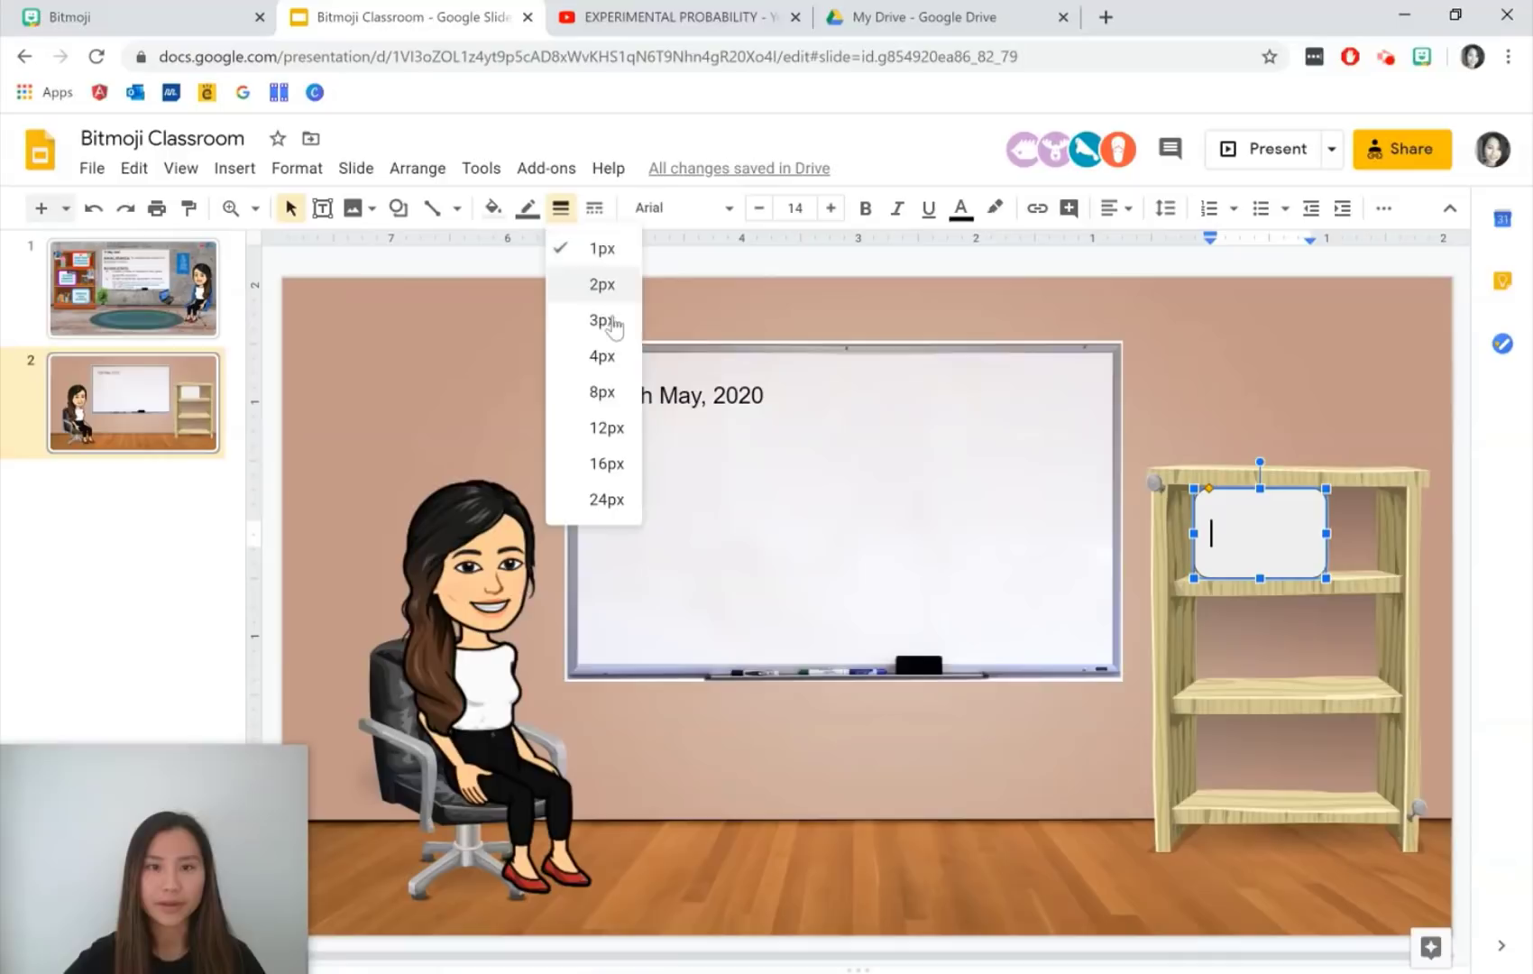
pyautogui.click(605, 353)
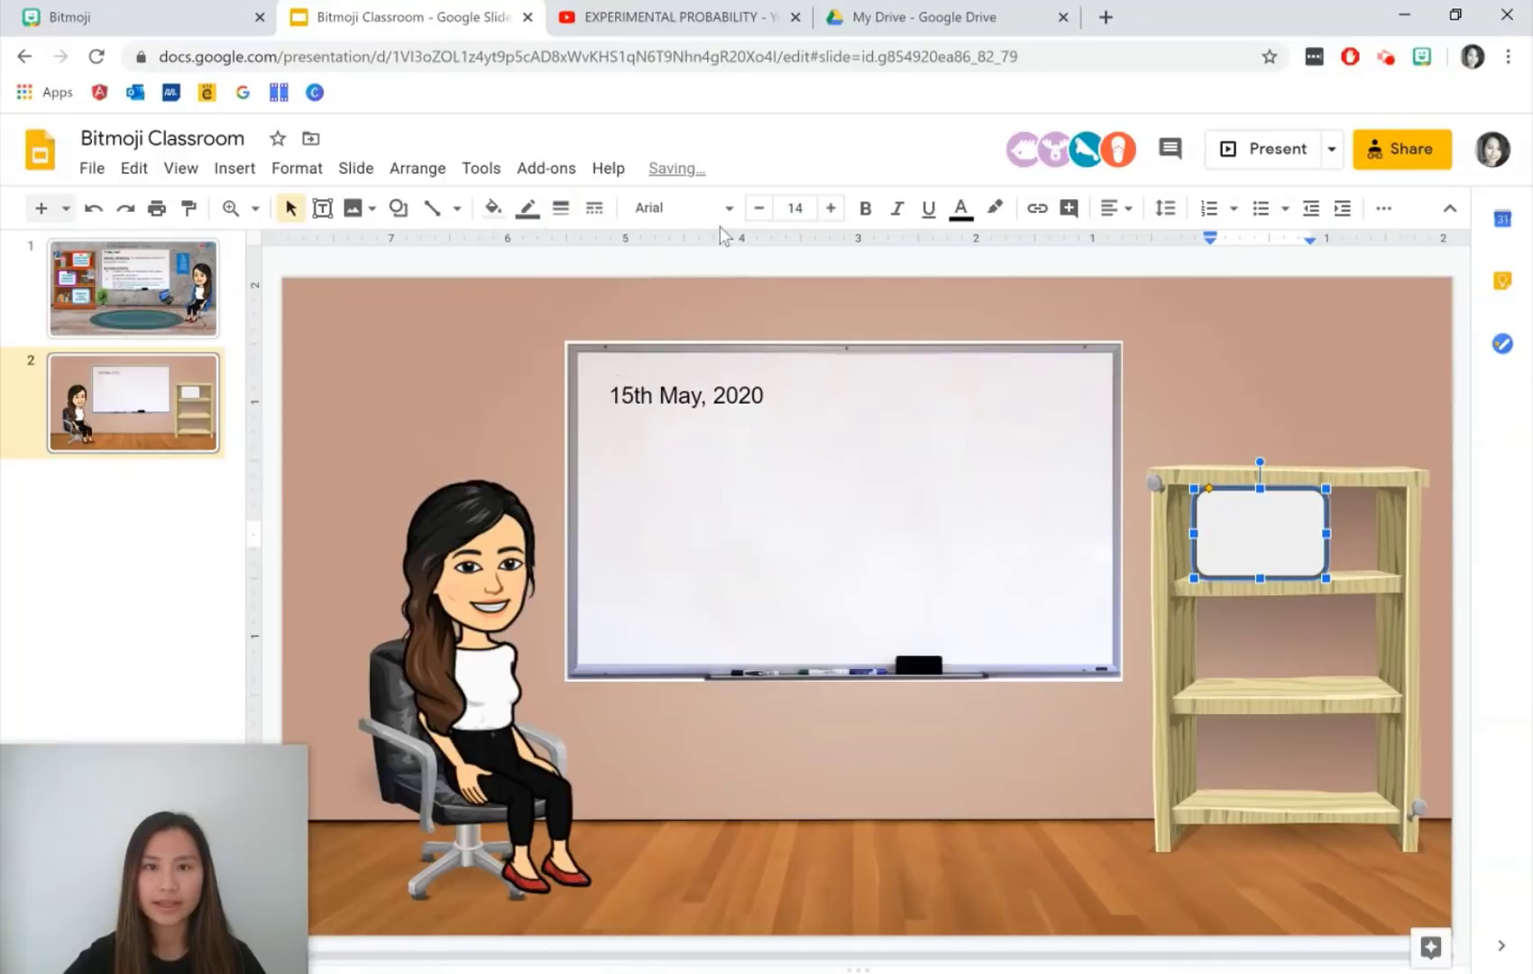
pyautogui.click(528, 211)
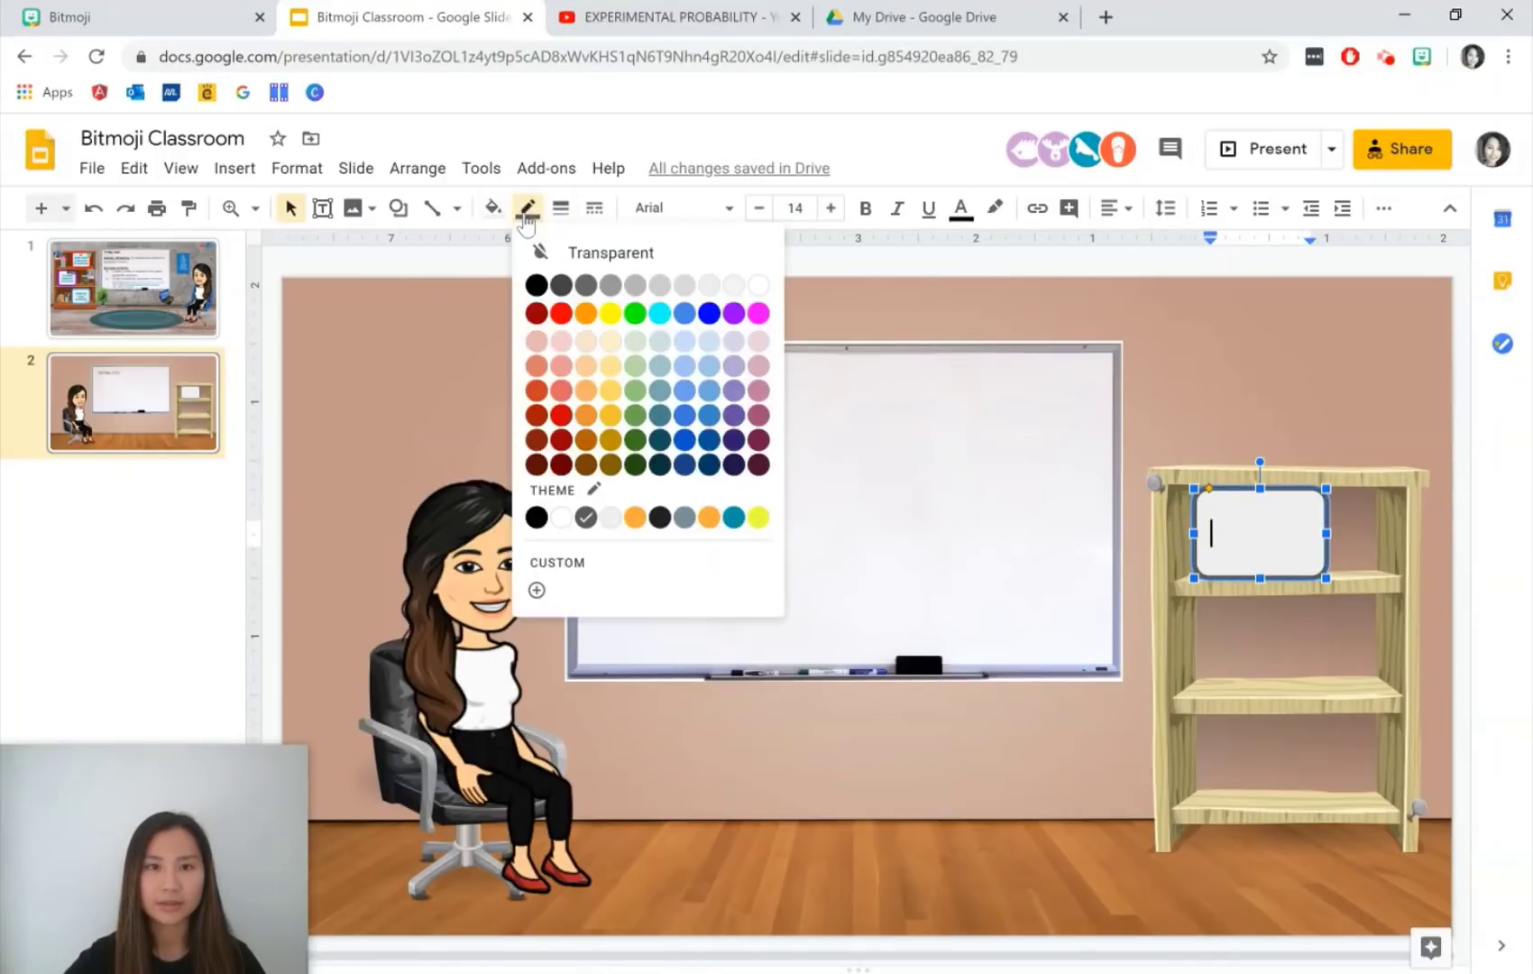
pyautogui.click(586, 313)
pyautogui.click(1272, 371)
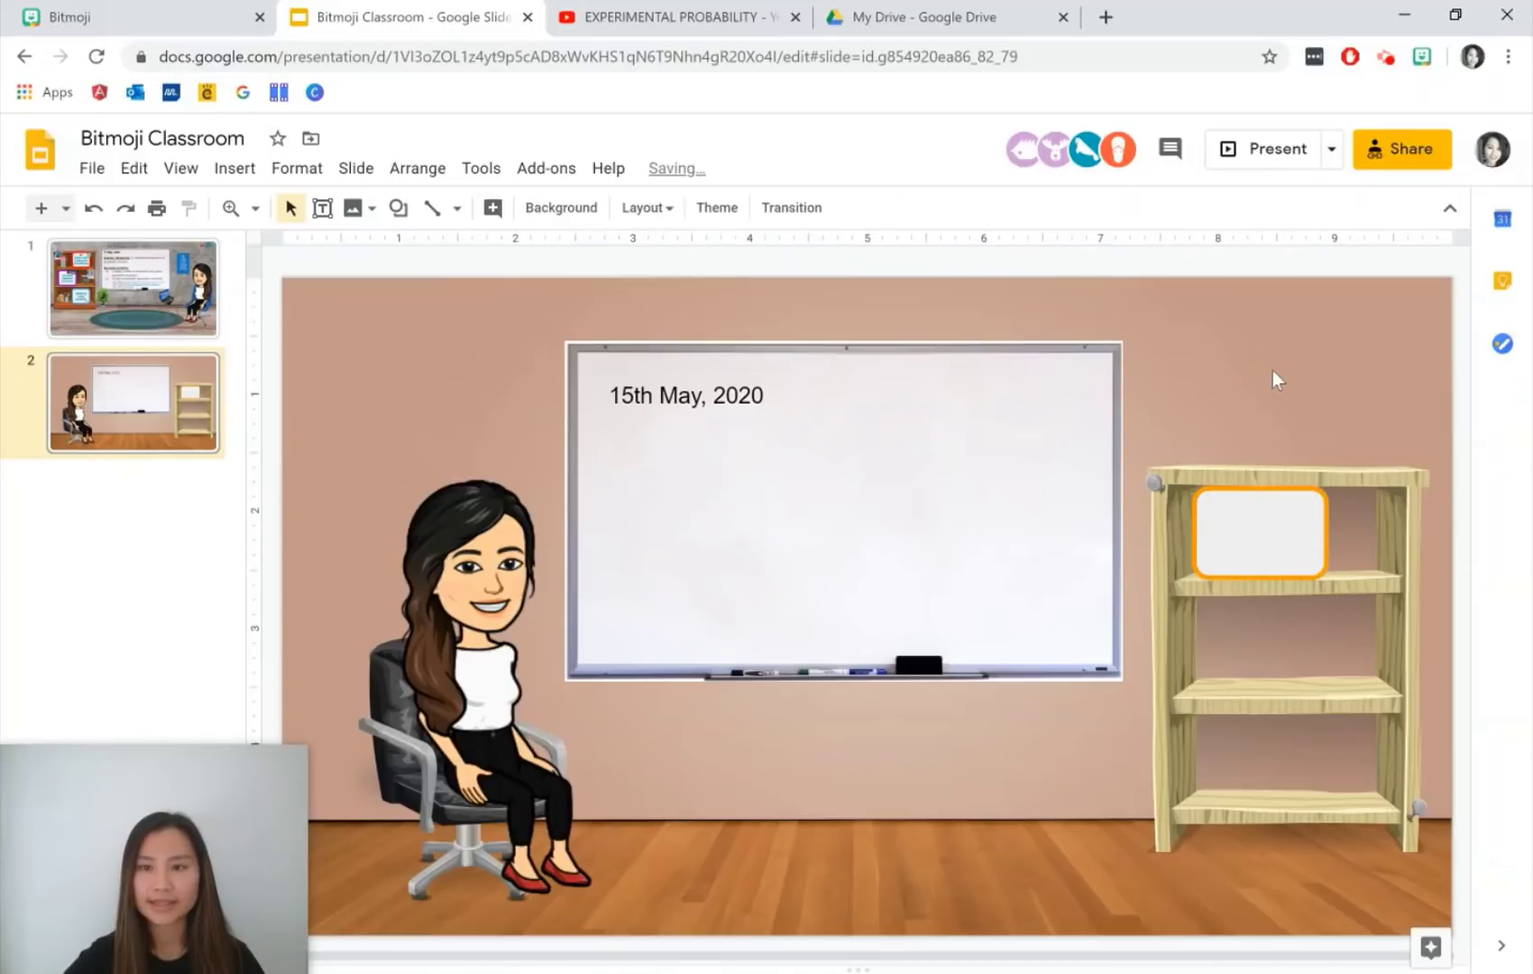
# - Add a text box reading 'Watch this video' over the orange box
pyautogui.click(234, 168)
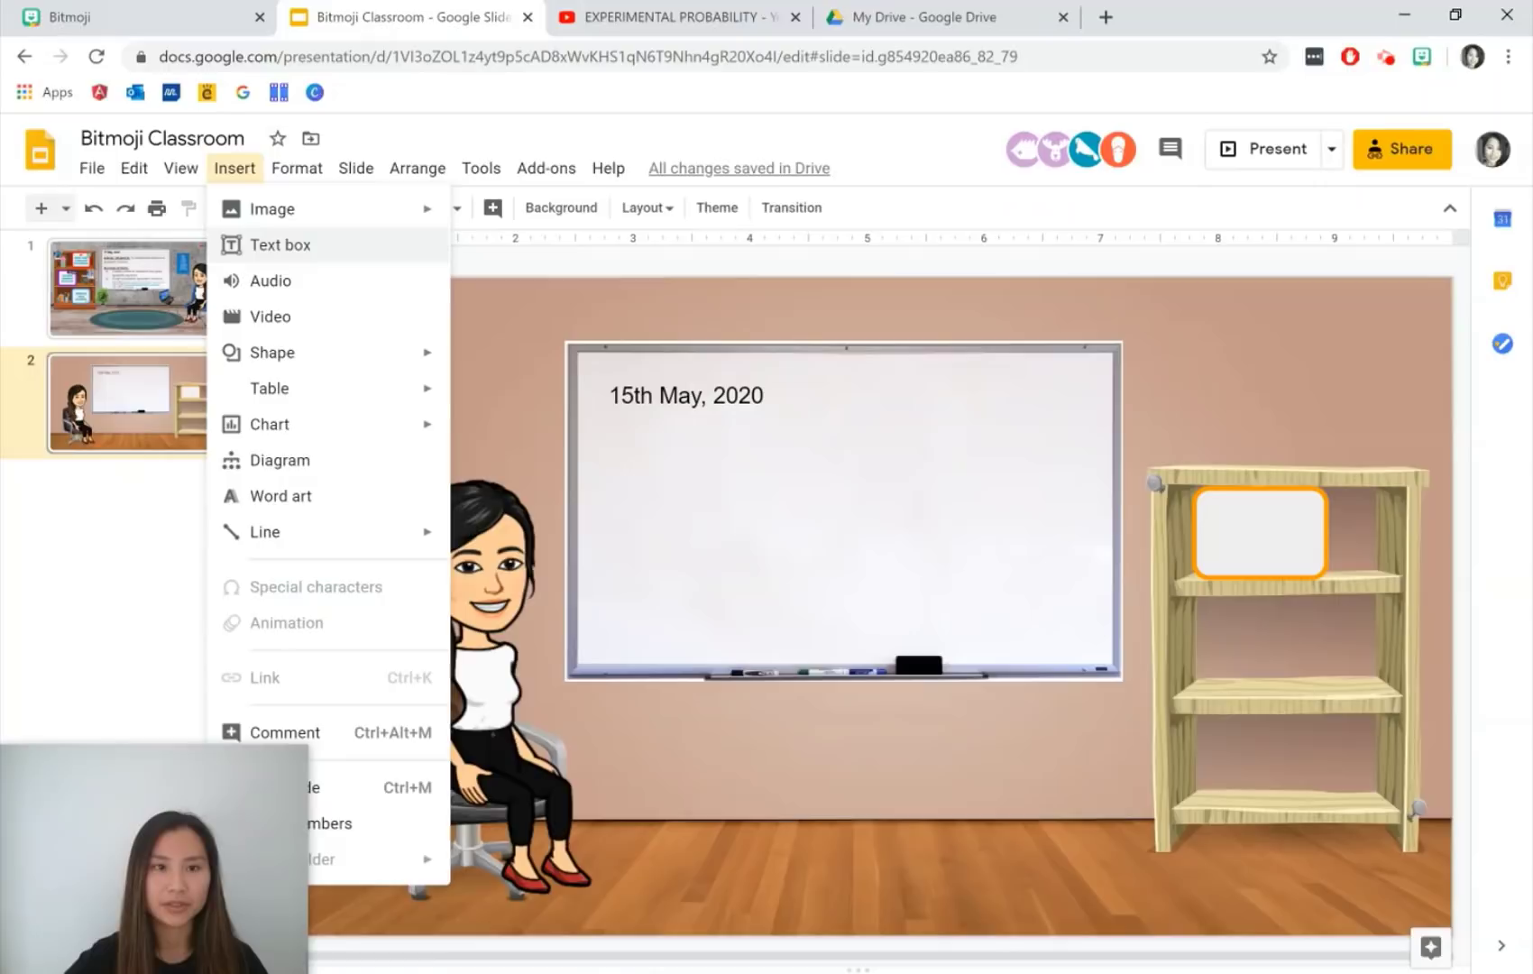
pyautogui.click(279, 244)
pyautogui.moveTo(1218, 503); pyautogui.dragTo(1318, 568)
pyautogui.write('Watch this video')
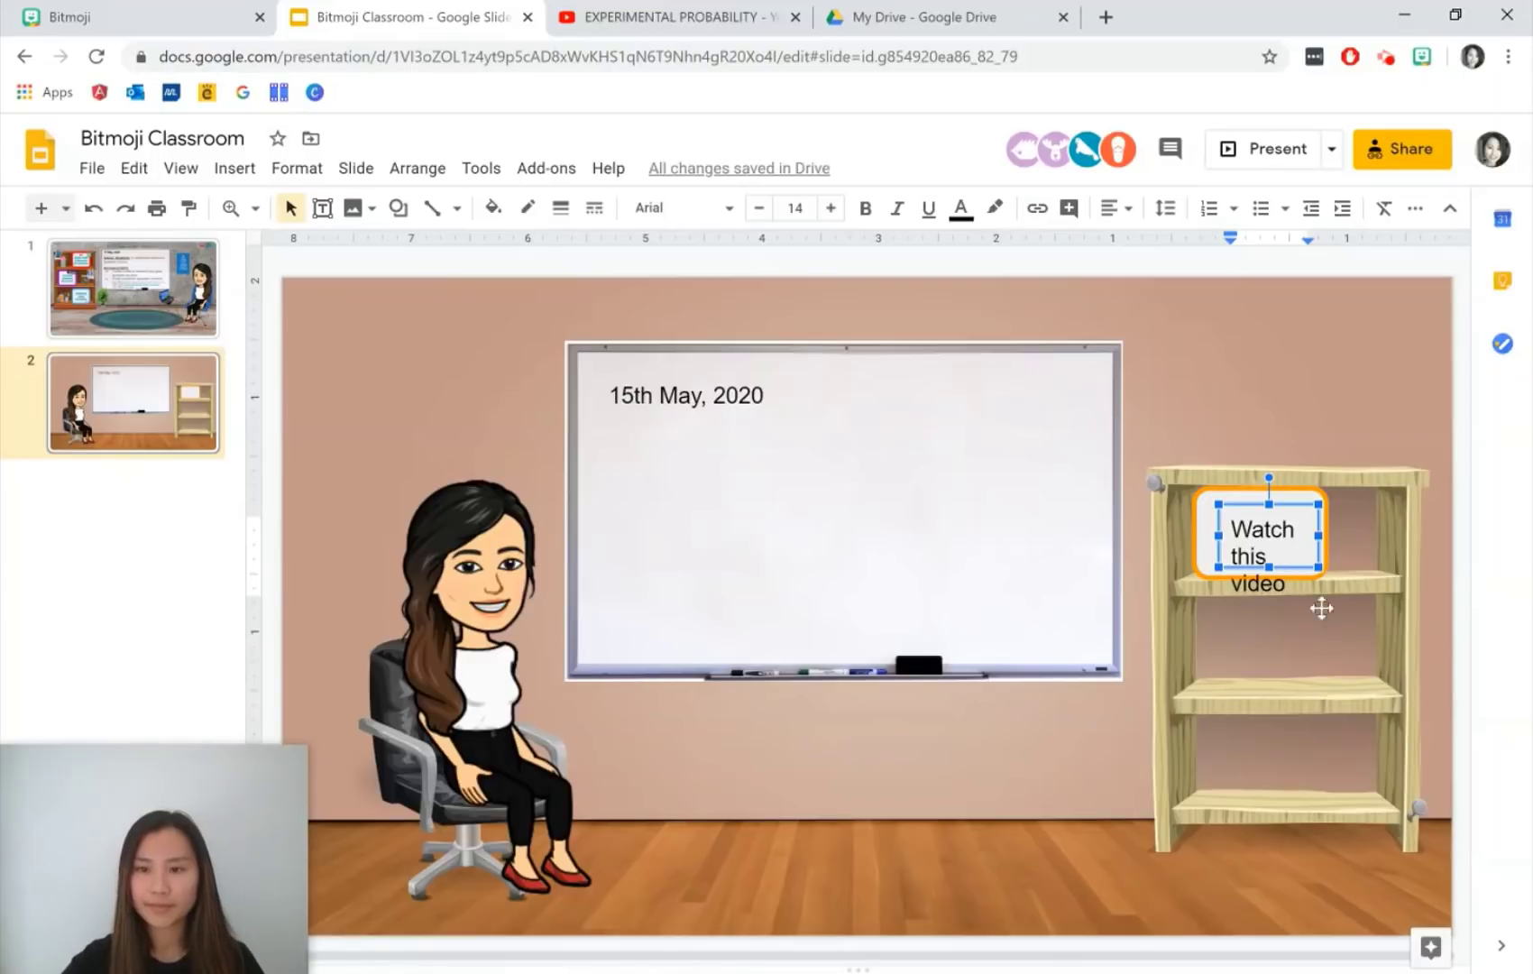
# - Set the label to 12-point centred text and fit its box inside the orange box
pyautogui.moveTo(1239, 532); pyautogui.dragTo(1300, 598)
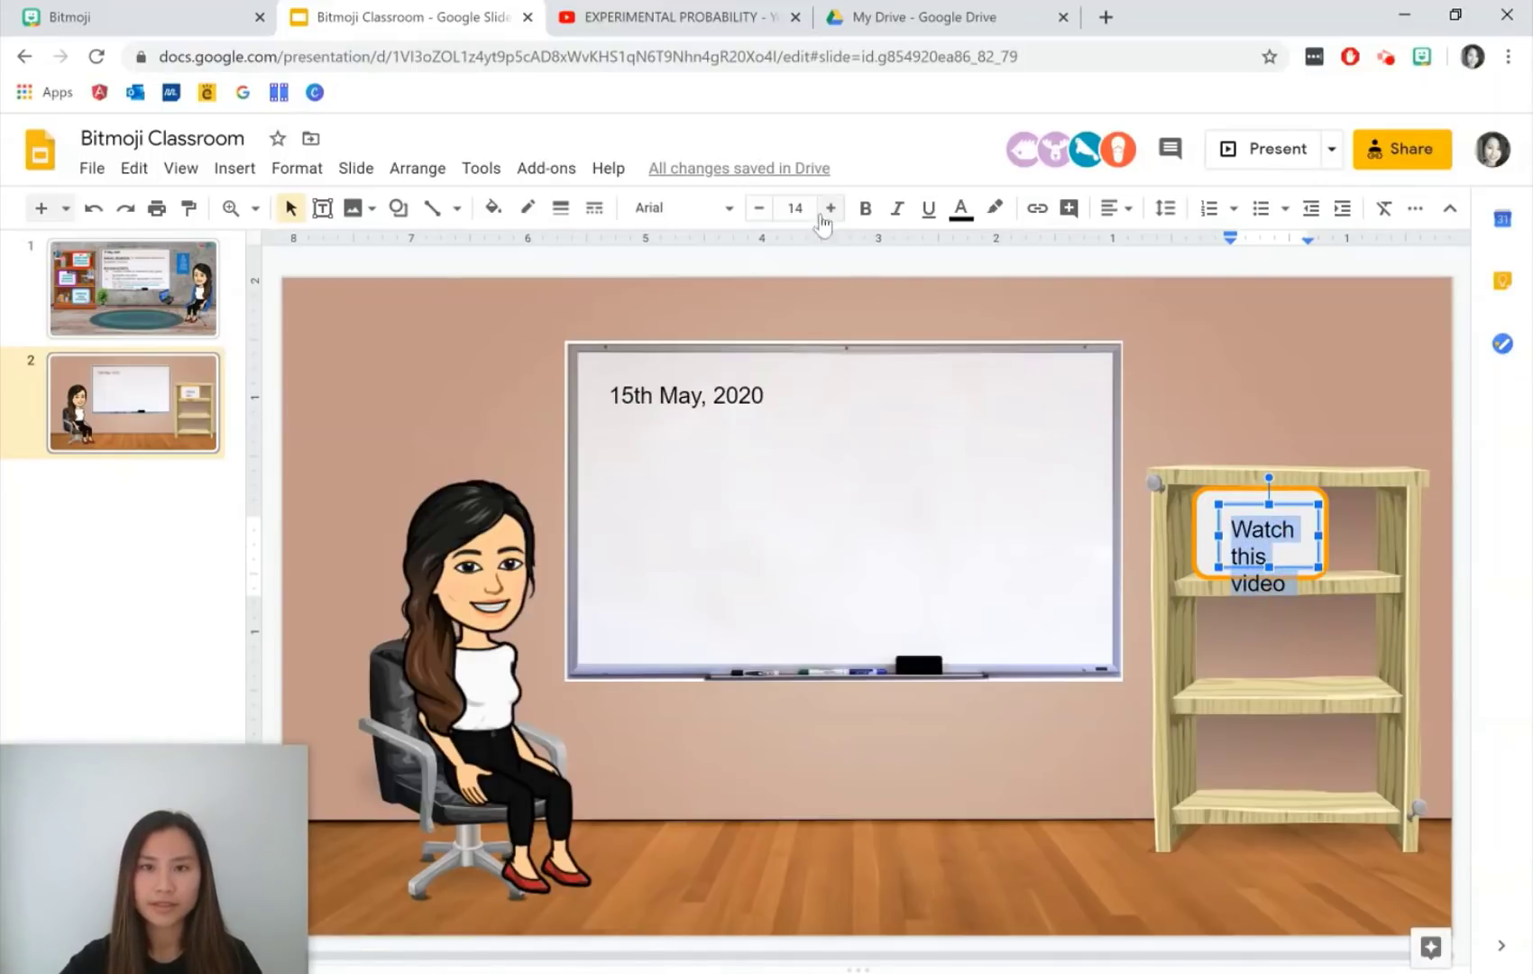
pyautogui.click(760, 212)
pyautogui.click(760, 210)
pyautogui.click(1118, 208)
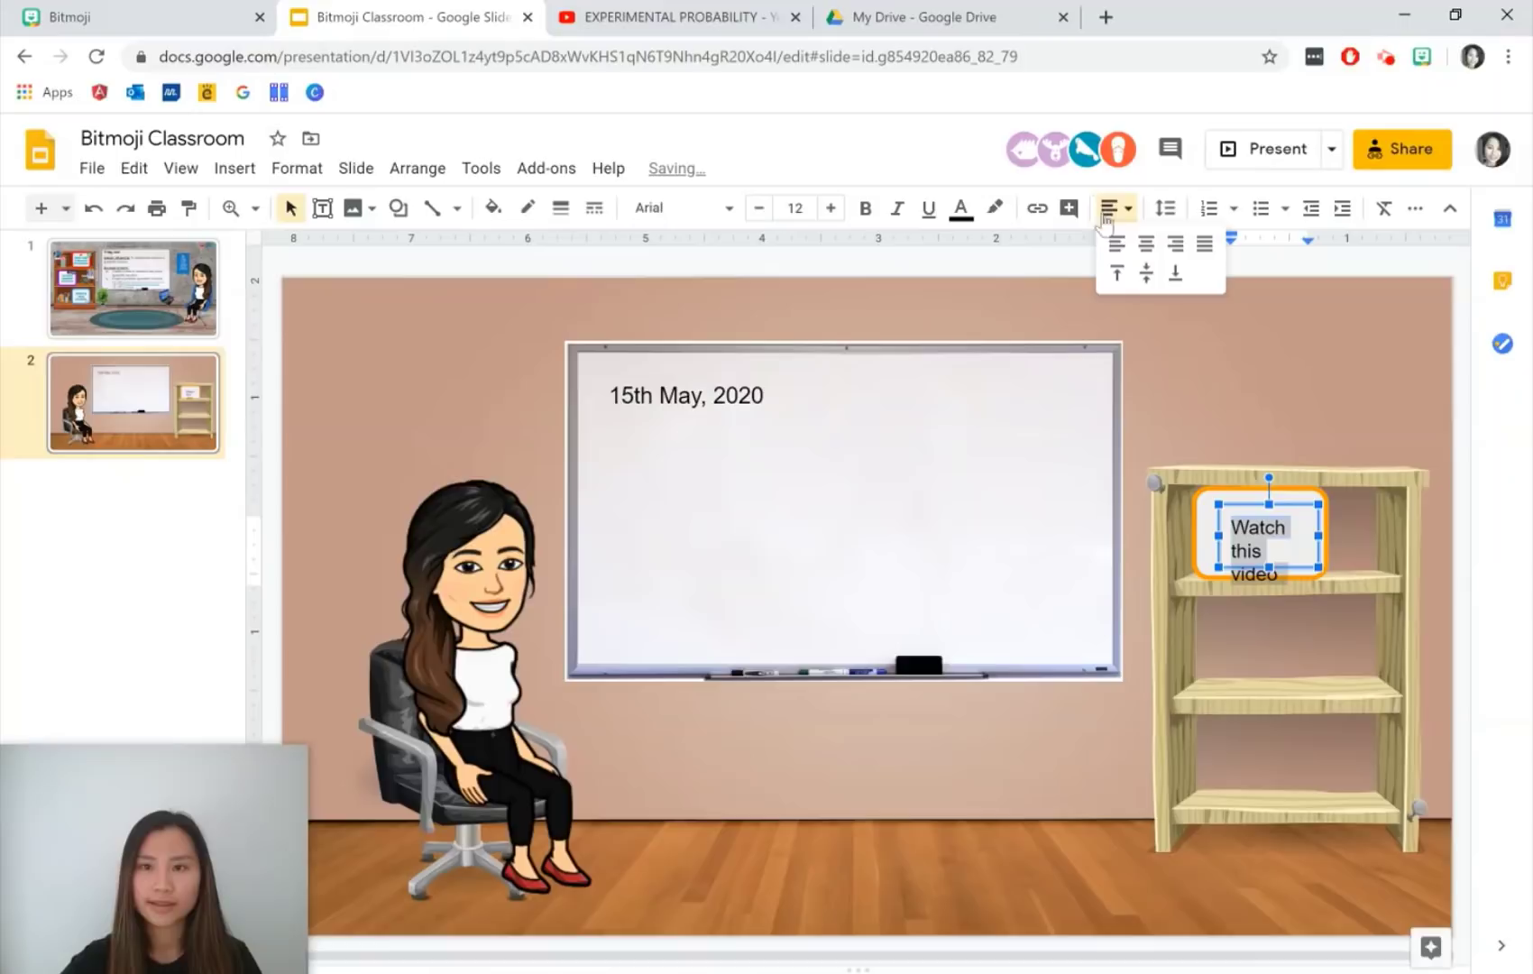
pyautogui.click(1143, 245)
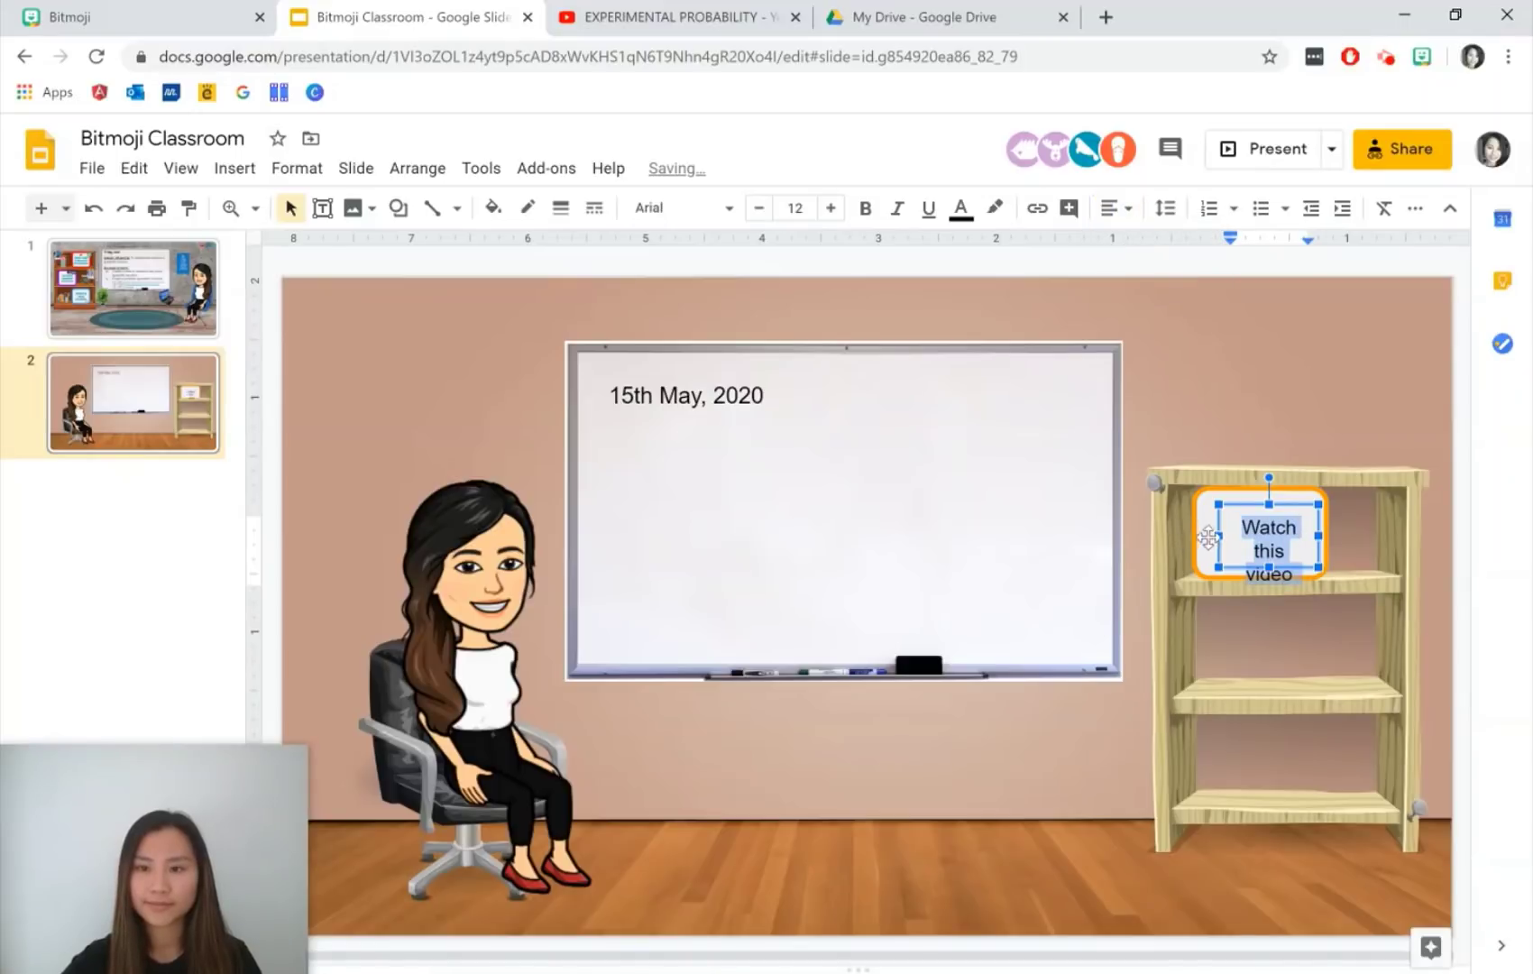
pyautogui.moveTo(1217, 535); pyautogui.dragTo(1186, 535)
pyautogui.moveTo(1290, 507); pyautogui.dragTo(1298, 504)
pyautogui.click(1307, 400)
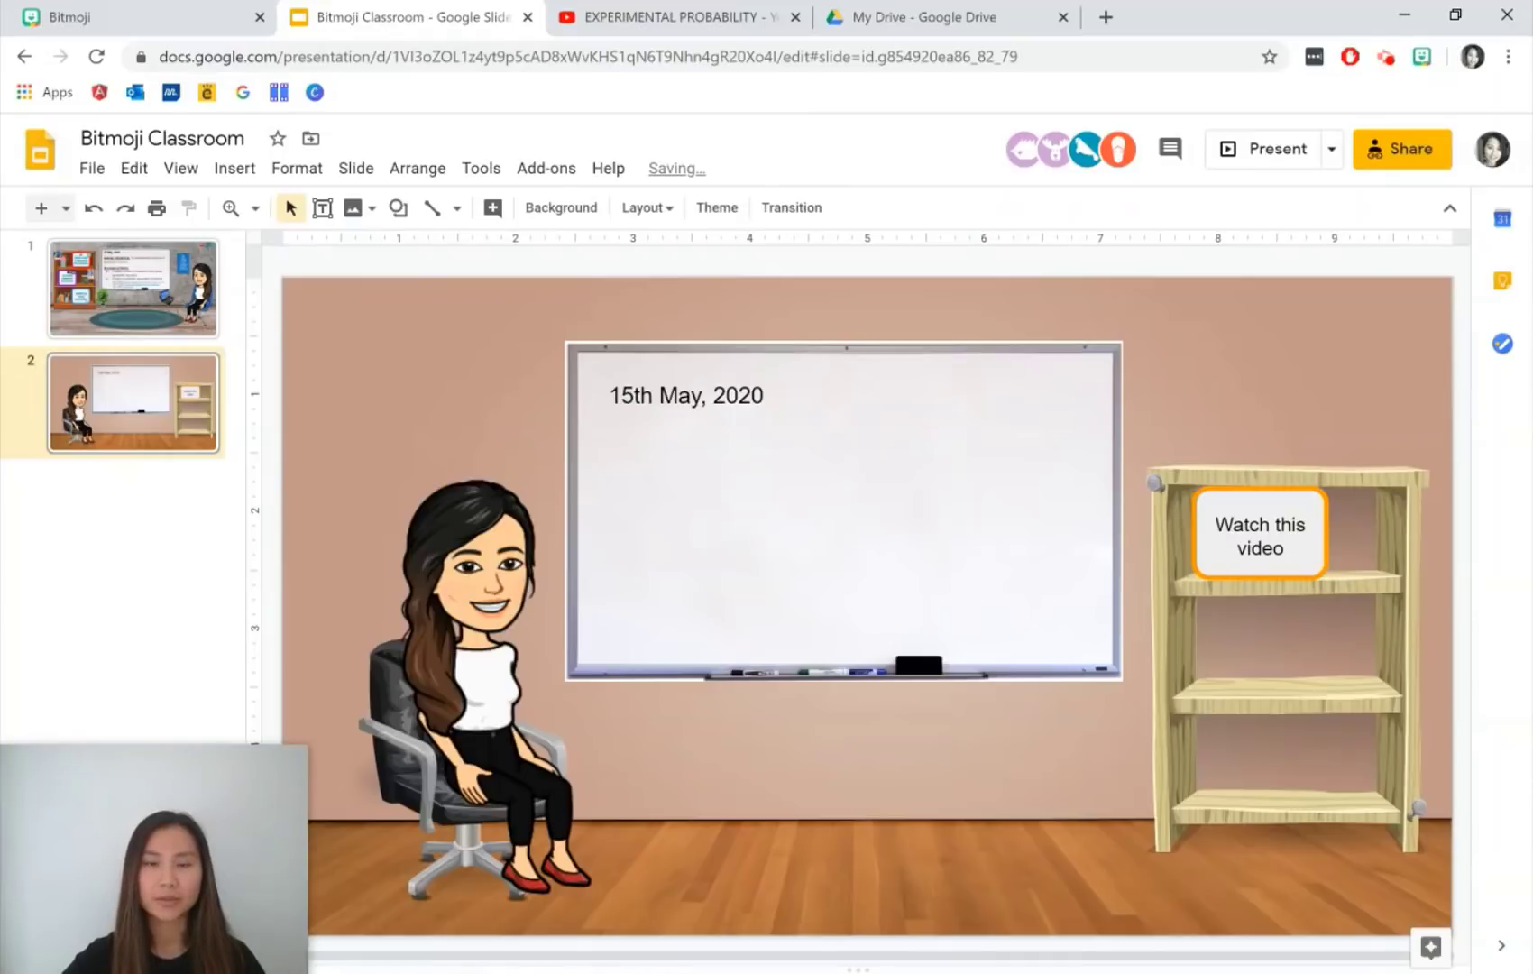
# - Copy the experimental probability video's web address and select the label text
pyautogui.click(658, 16)
pyautogui.click(576, 54)
pyautogui.click(455, 12)
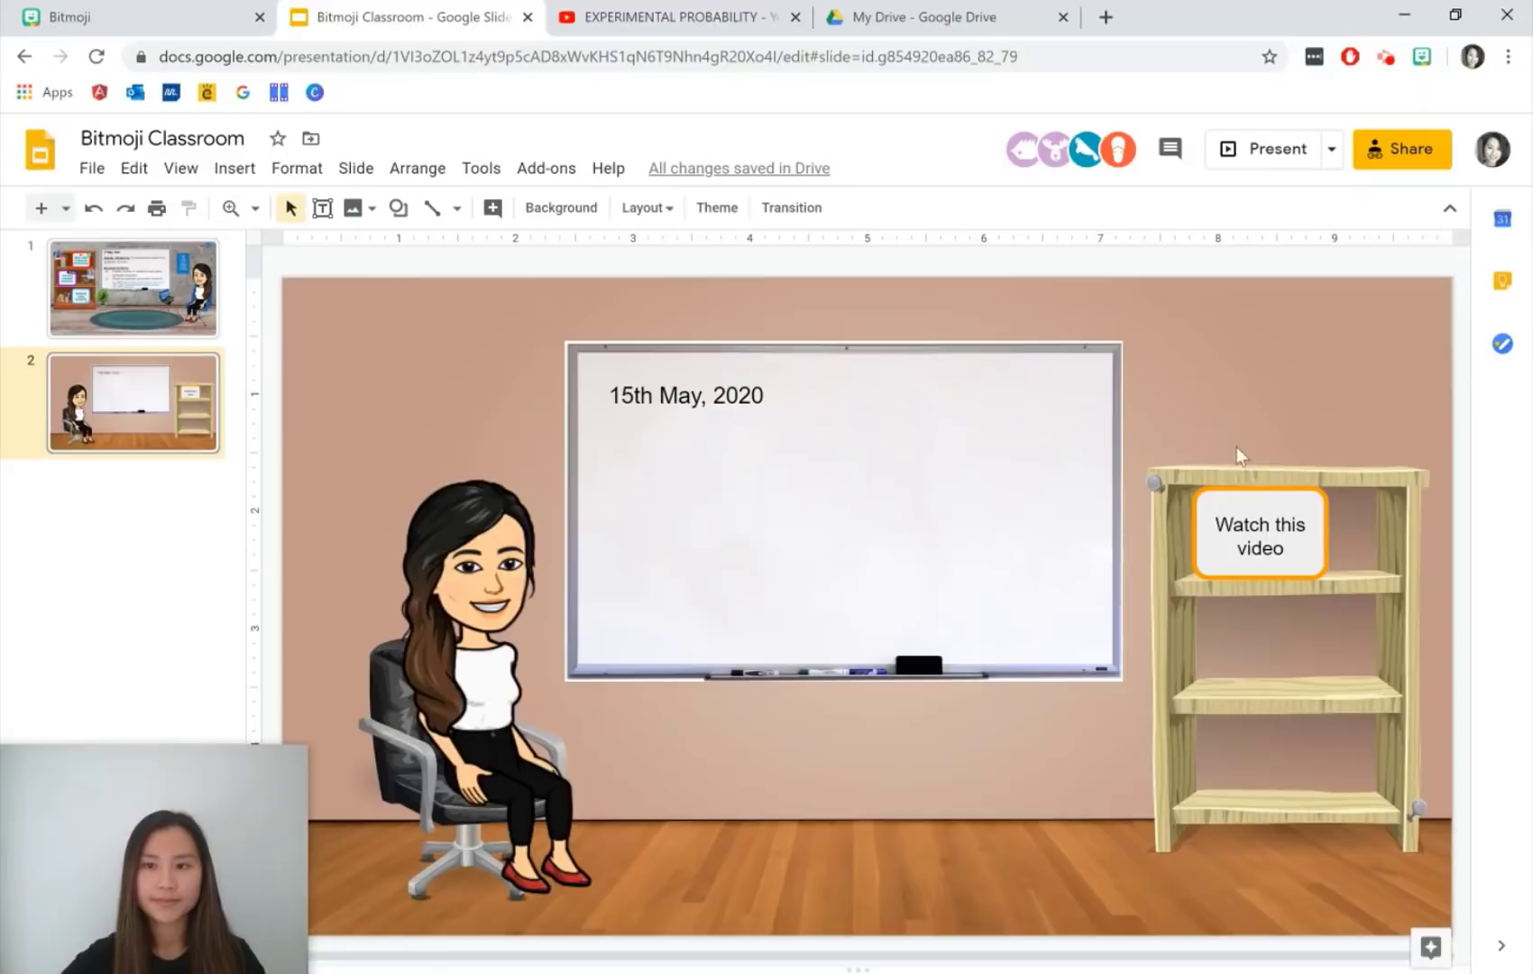
pyautogui.moveTo(1222, 524); pyautogui.dragTo(1282, 548)
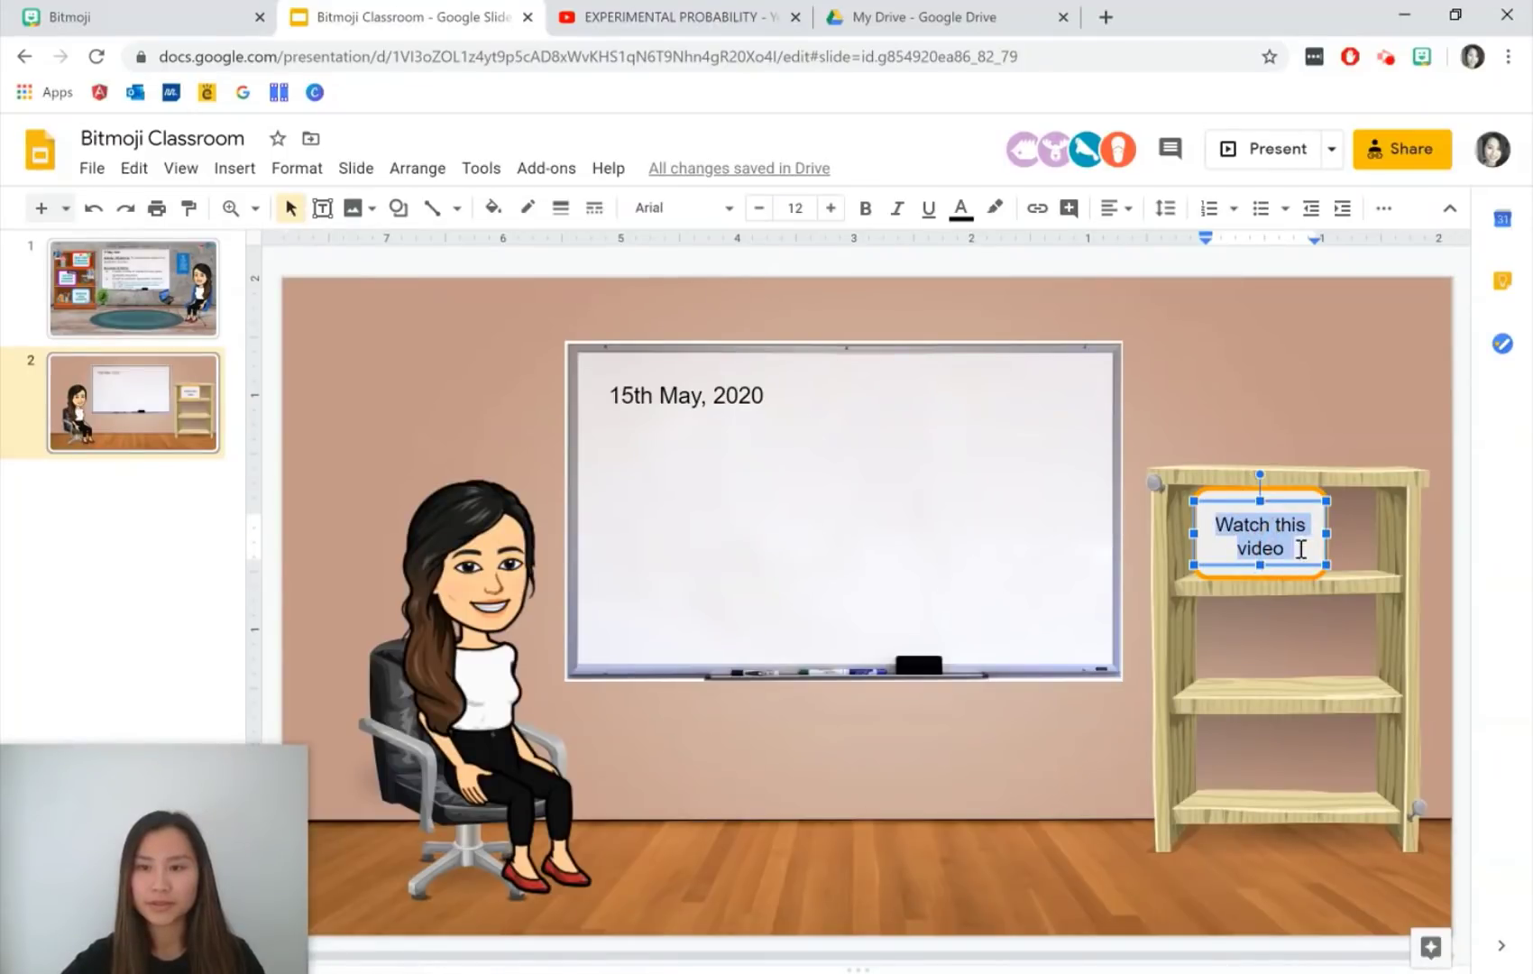
# - Link the 'Watch this video' label to the pasted YouTube video address
pyautogui.rightClick(1253, 519)
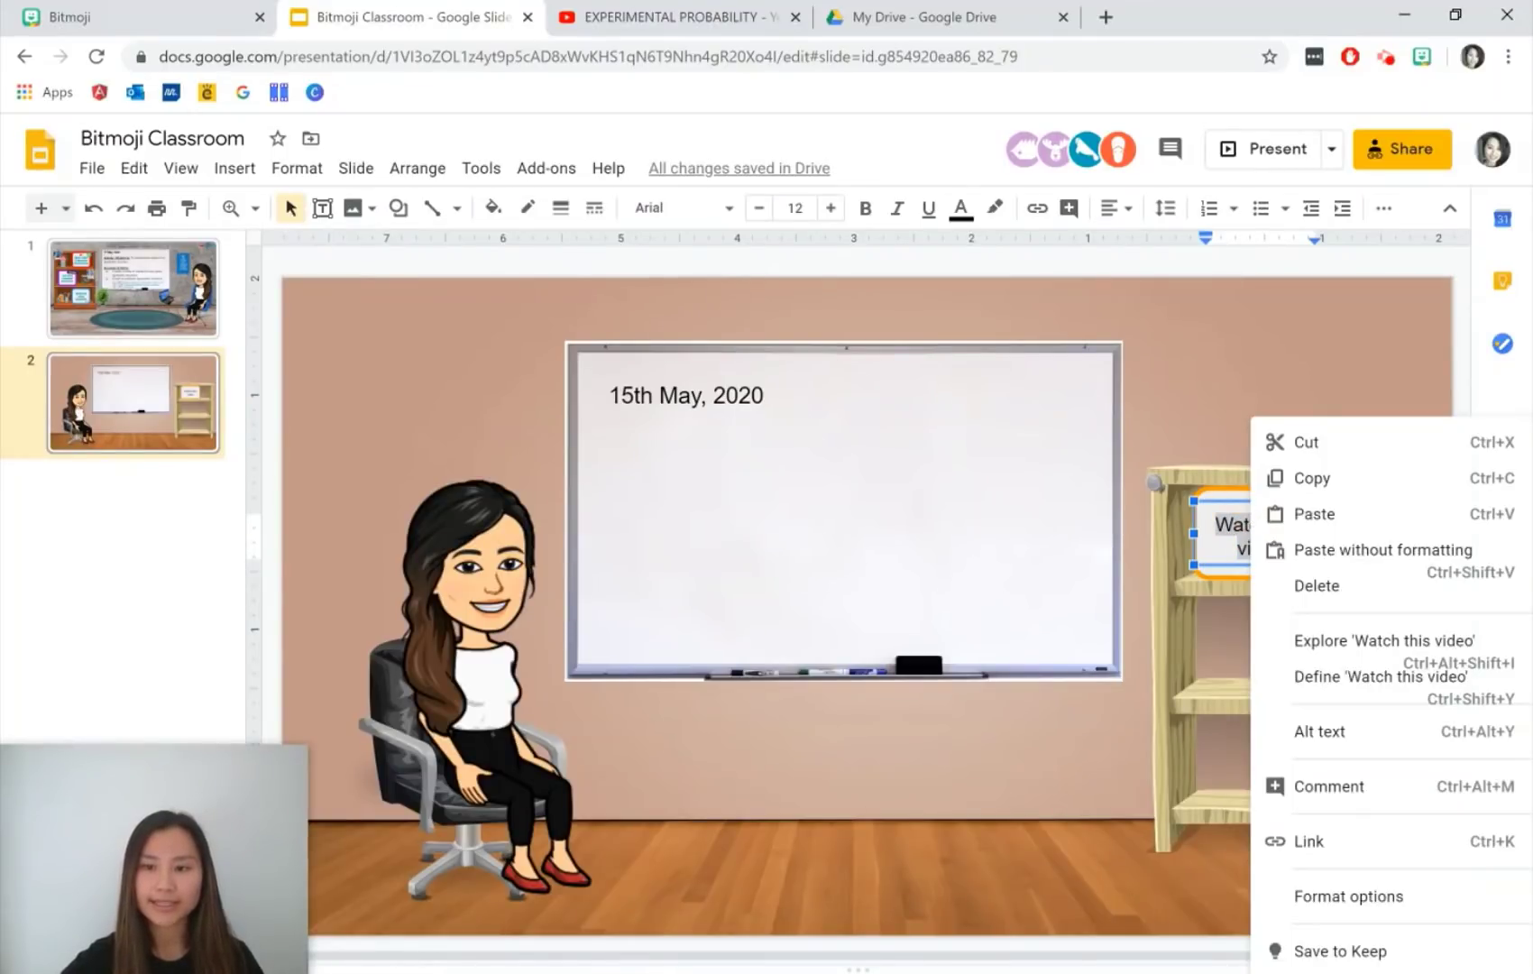
pyautogui.click(1309, 840)
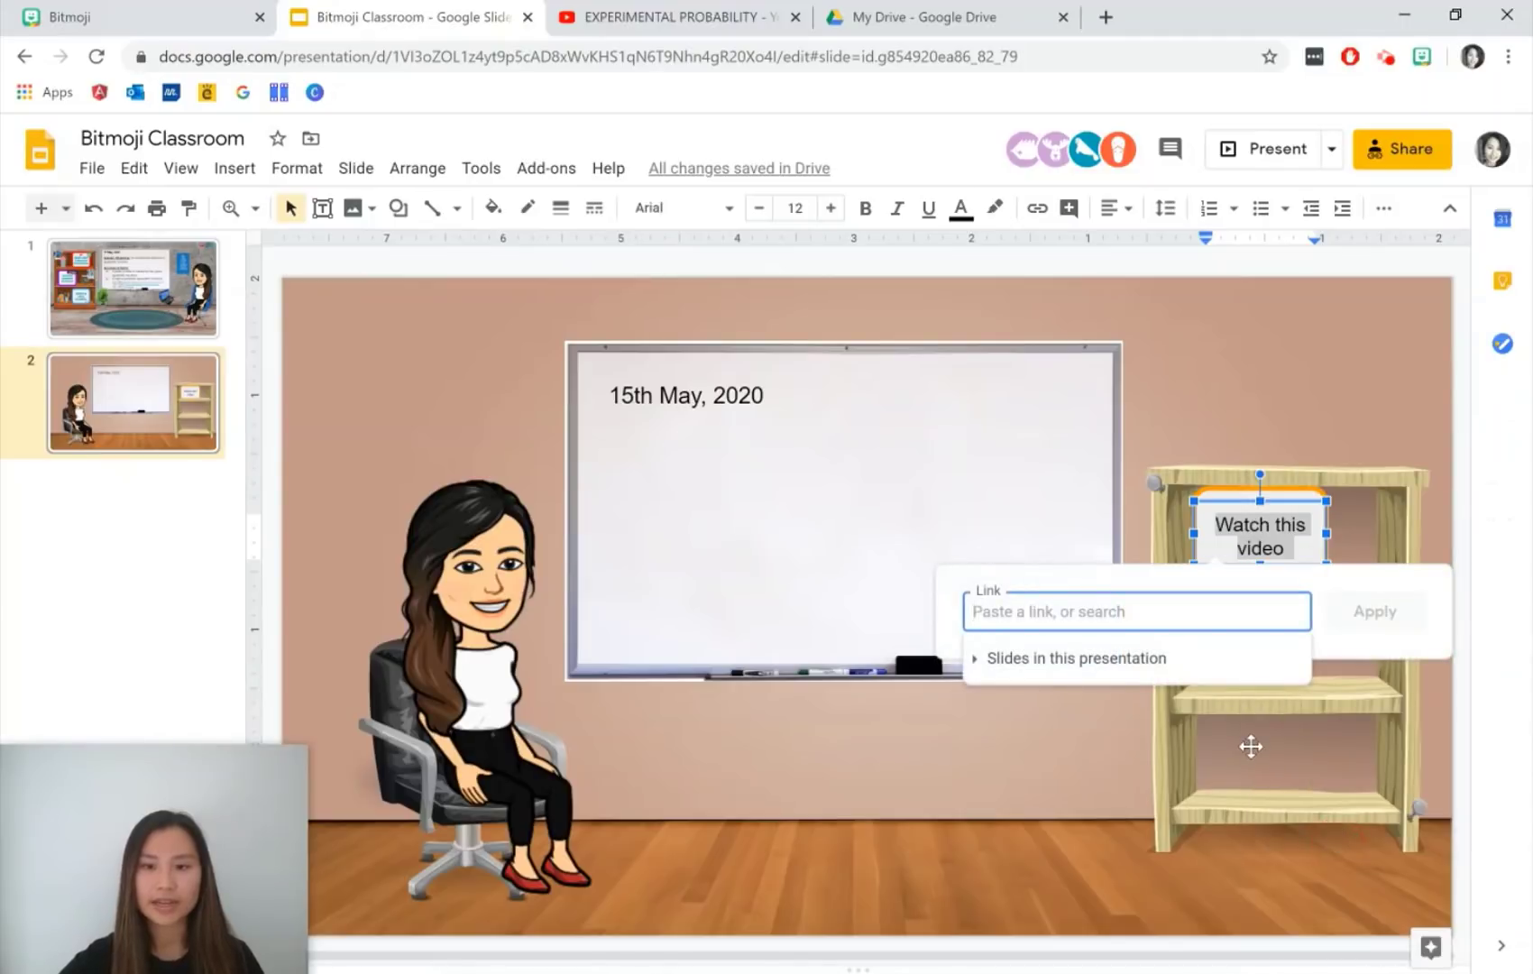
pyautogui.hotkey('ctrl', 'v')
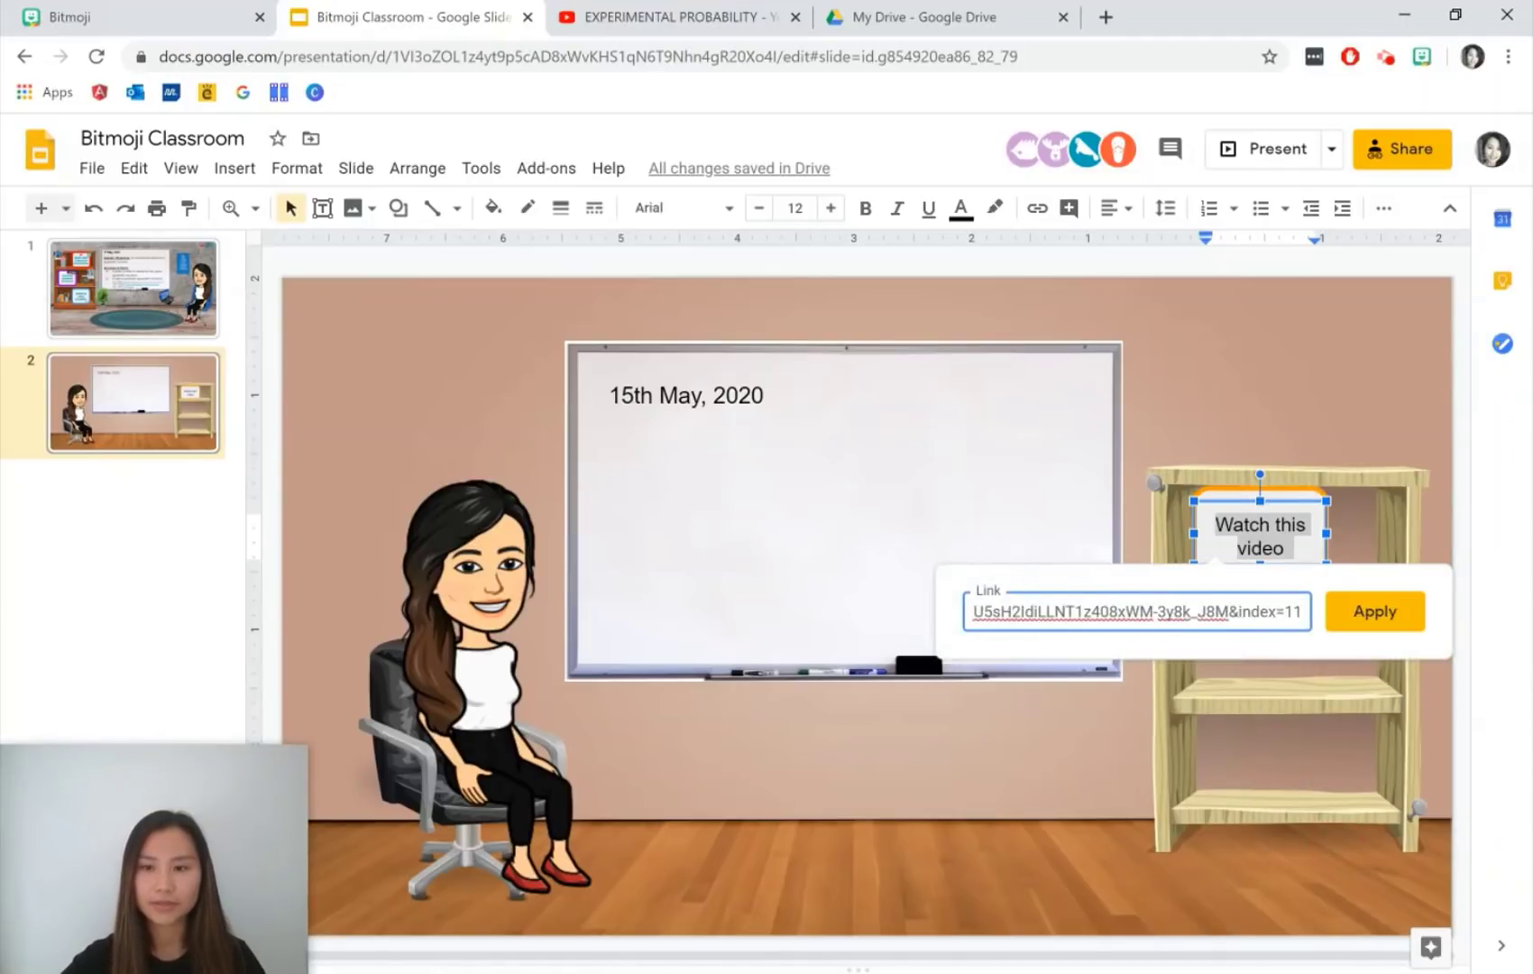
pyautogui.press('Return')
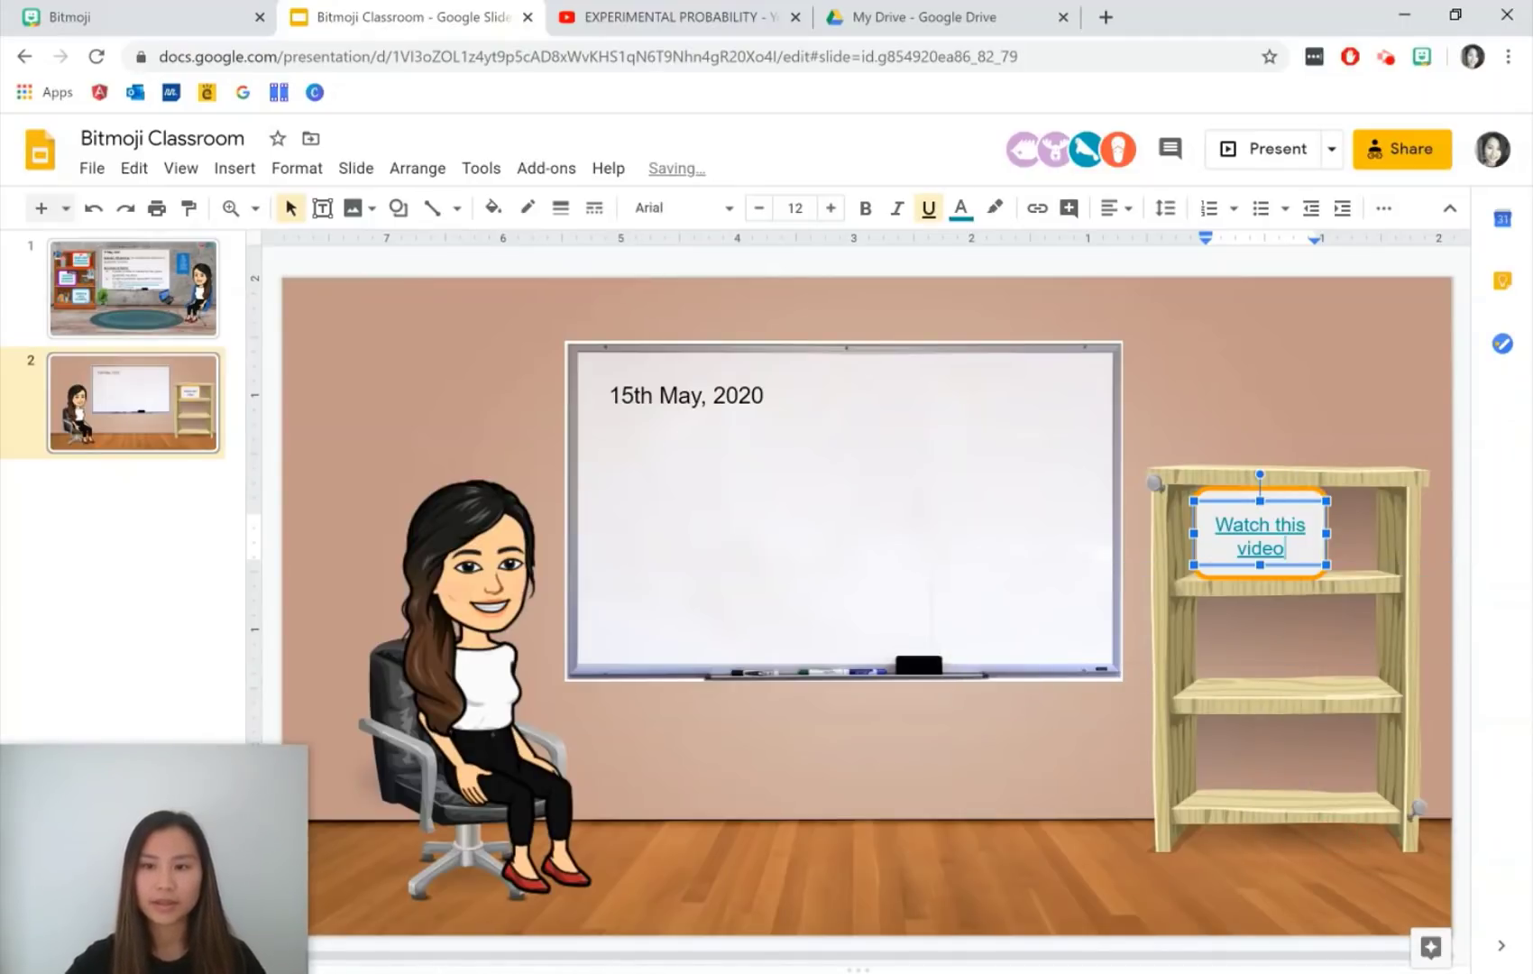
pyautogui.click(1359, 443)
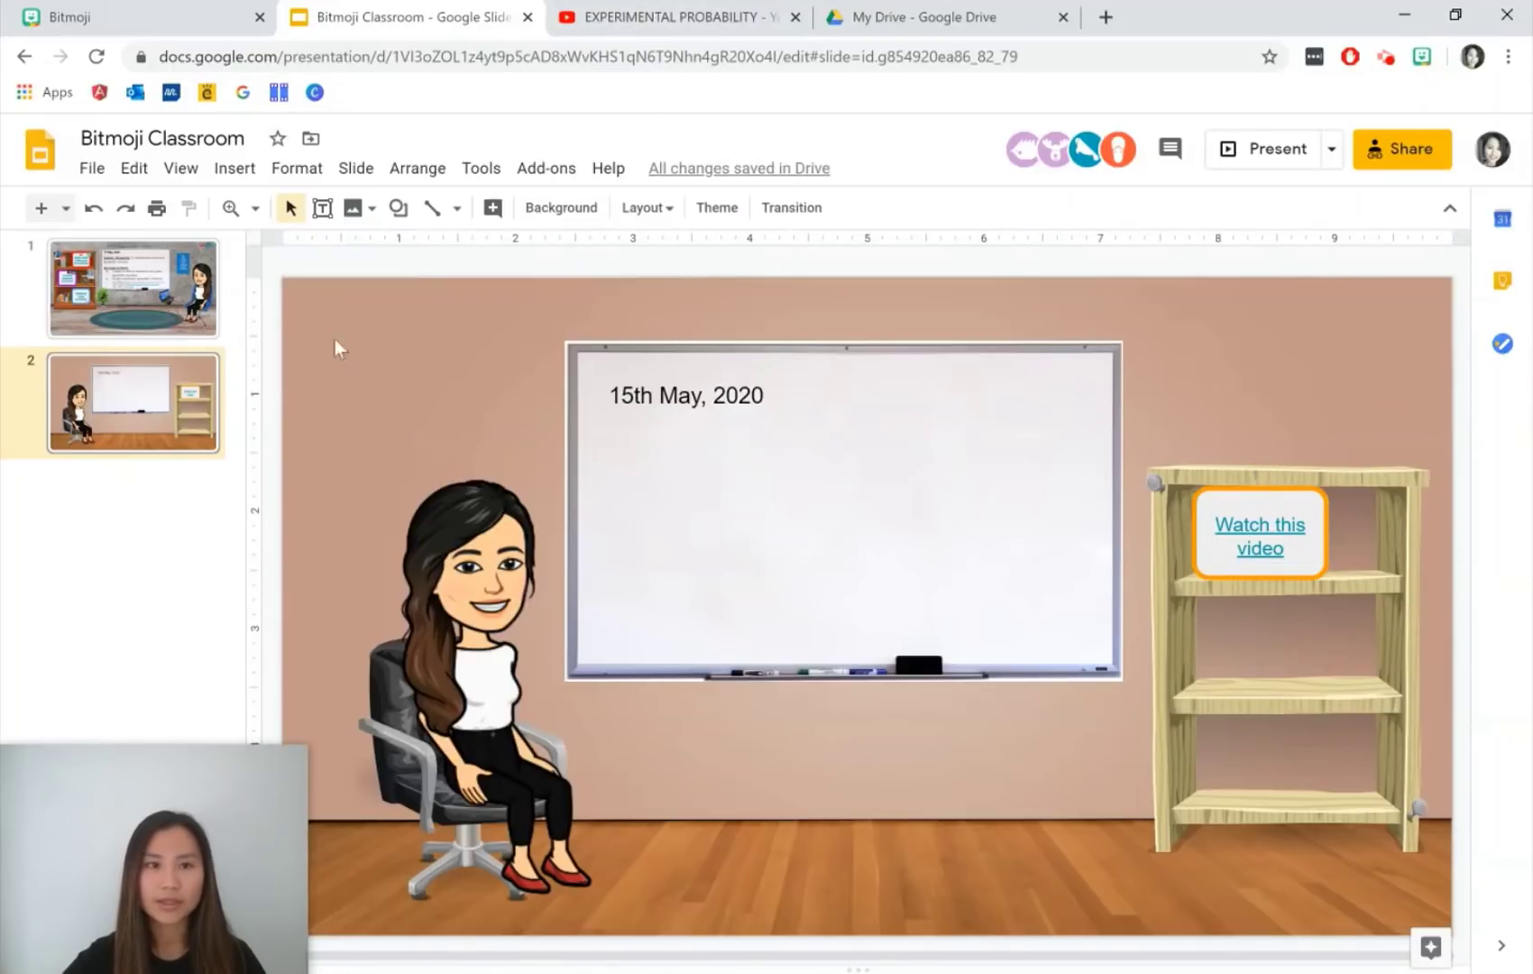
# - Verify the label's link through Insert > Link without changing it
pyautogui.click(250, 170)
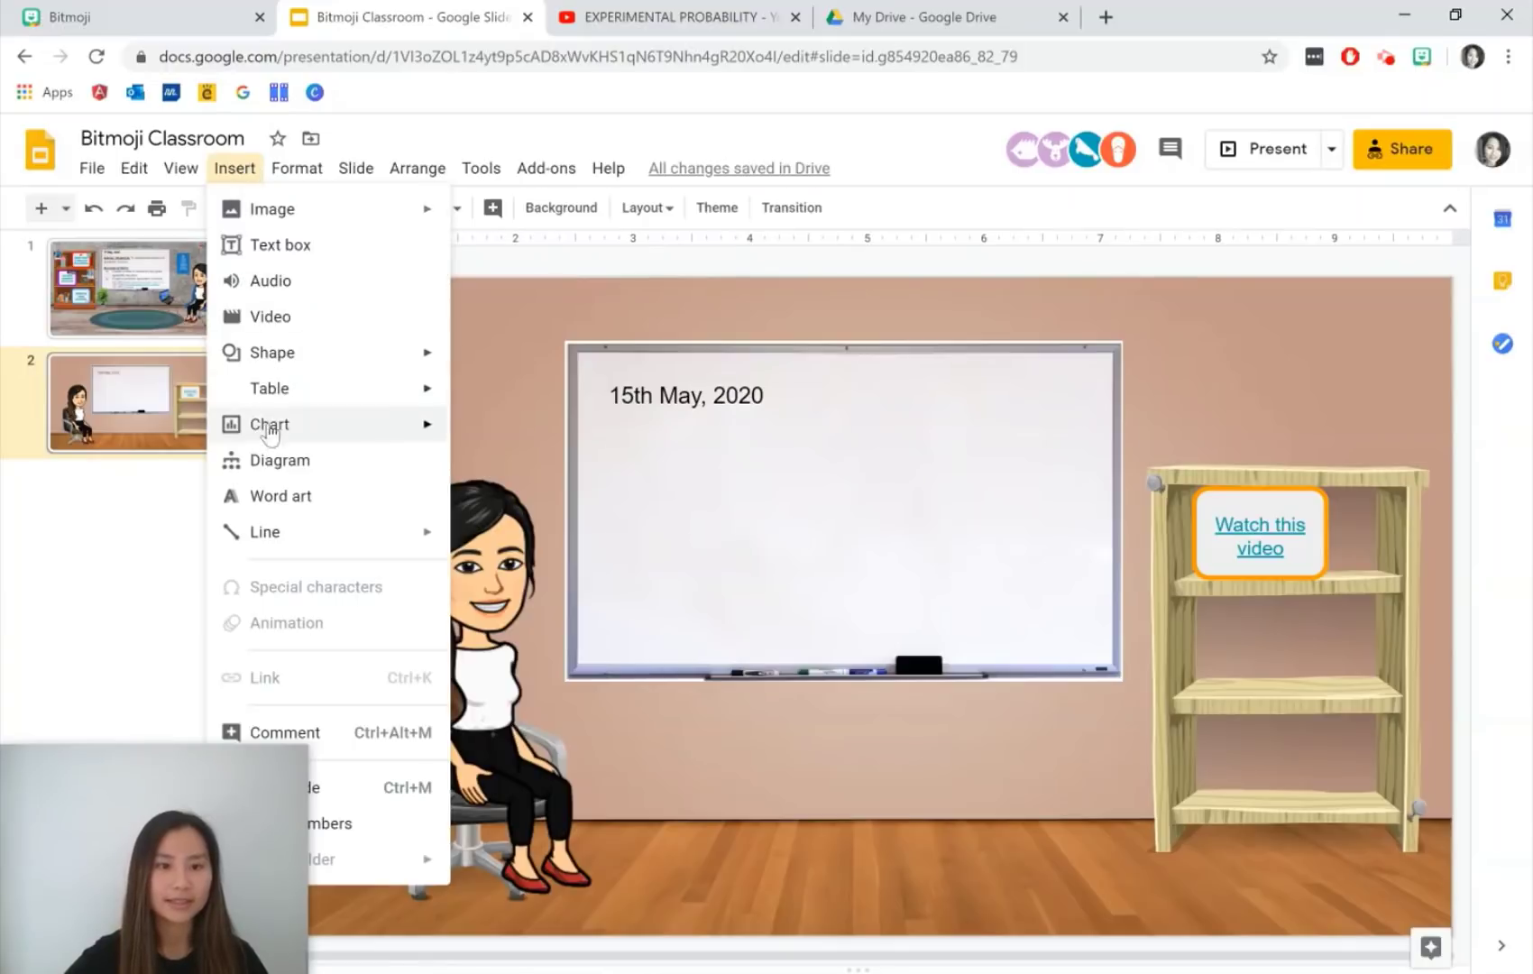
pyautogui.click(1199, 561)
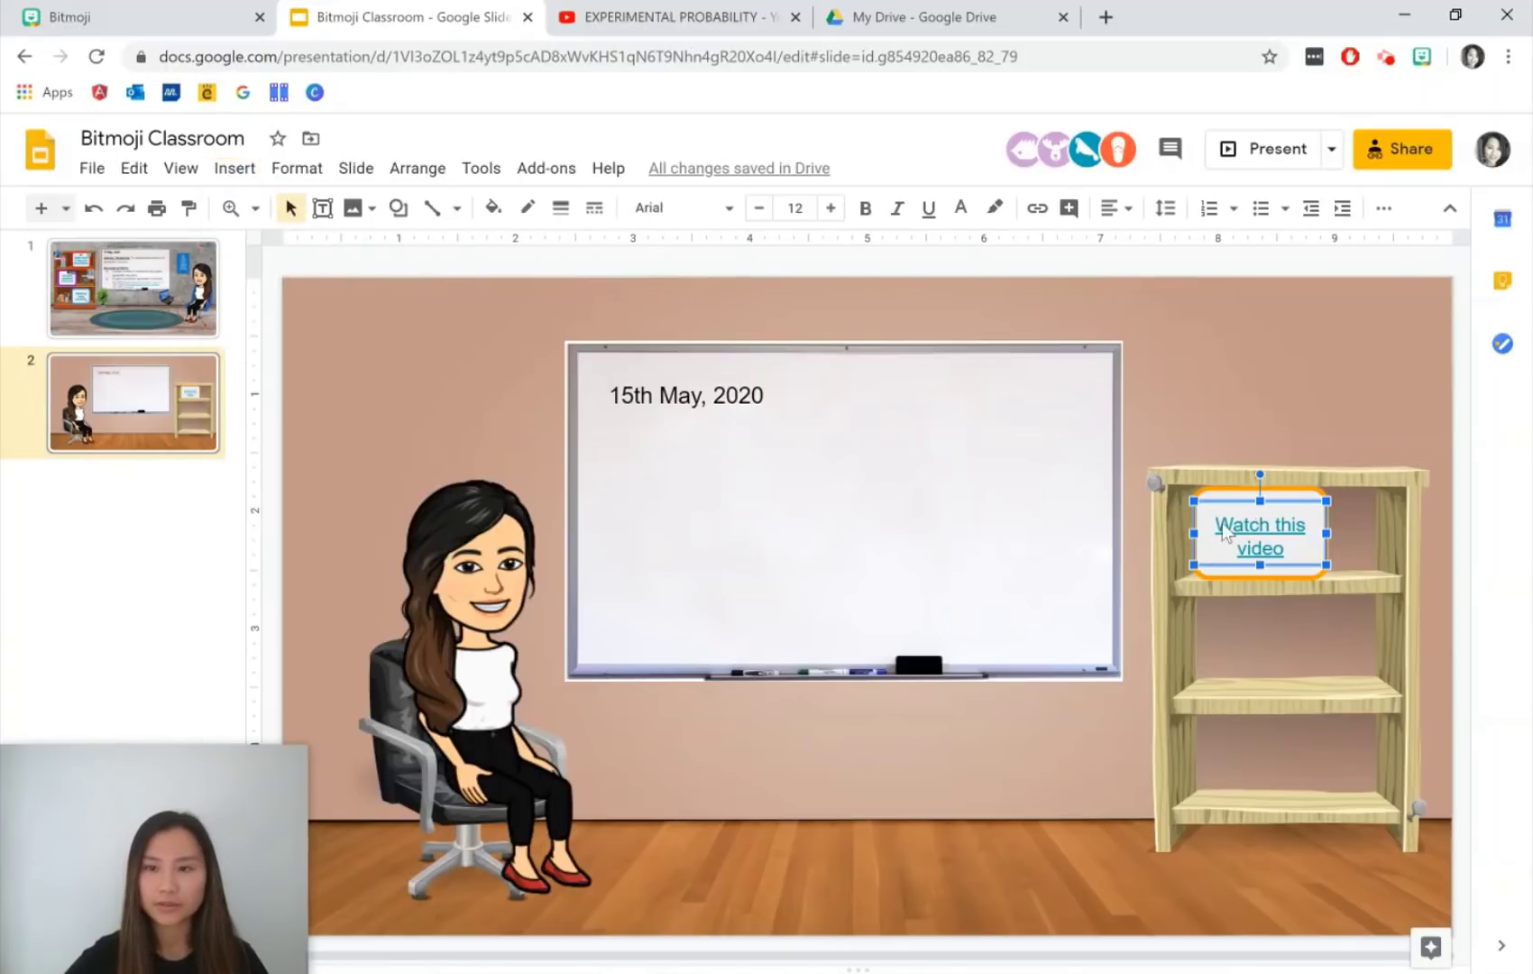
pyautogui.click(244, 180)
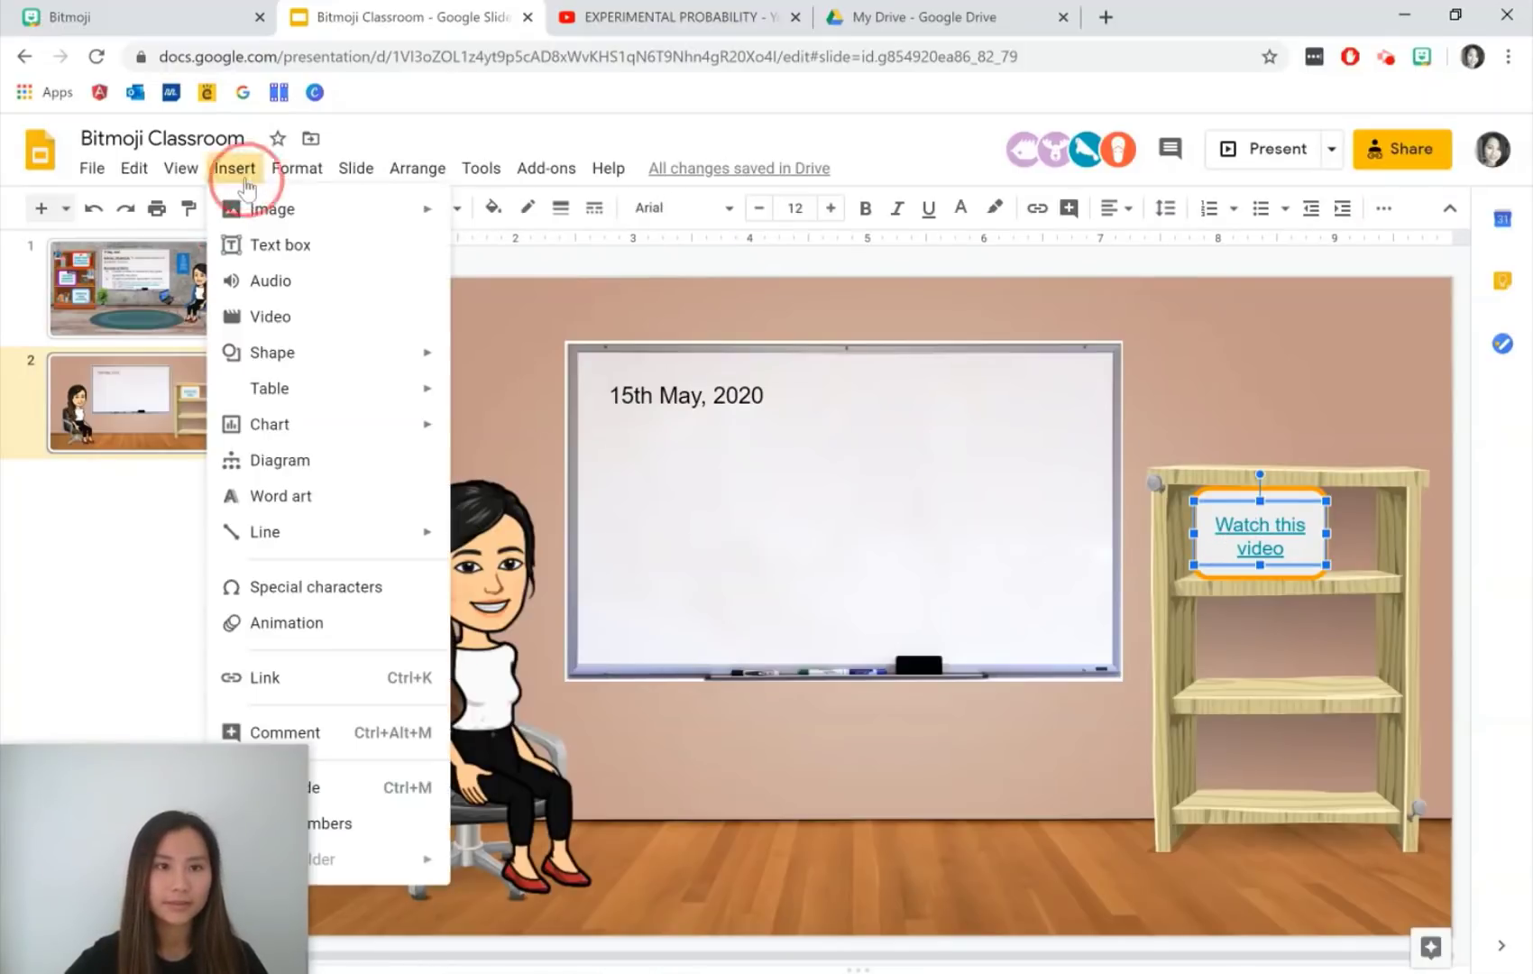
pyautogui.click(271, 678)
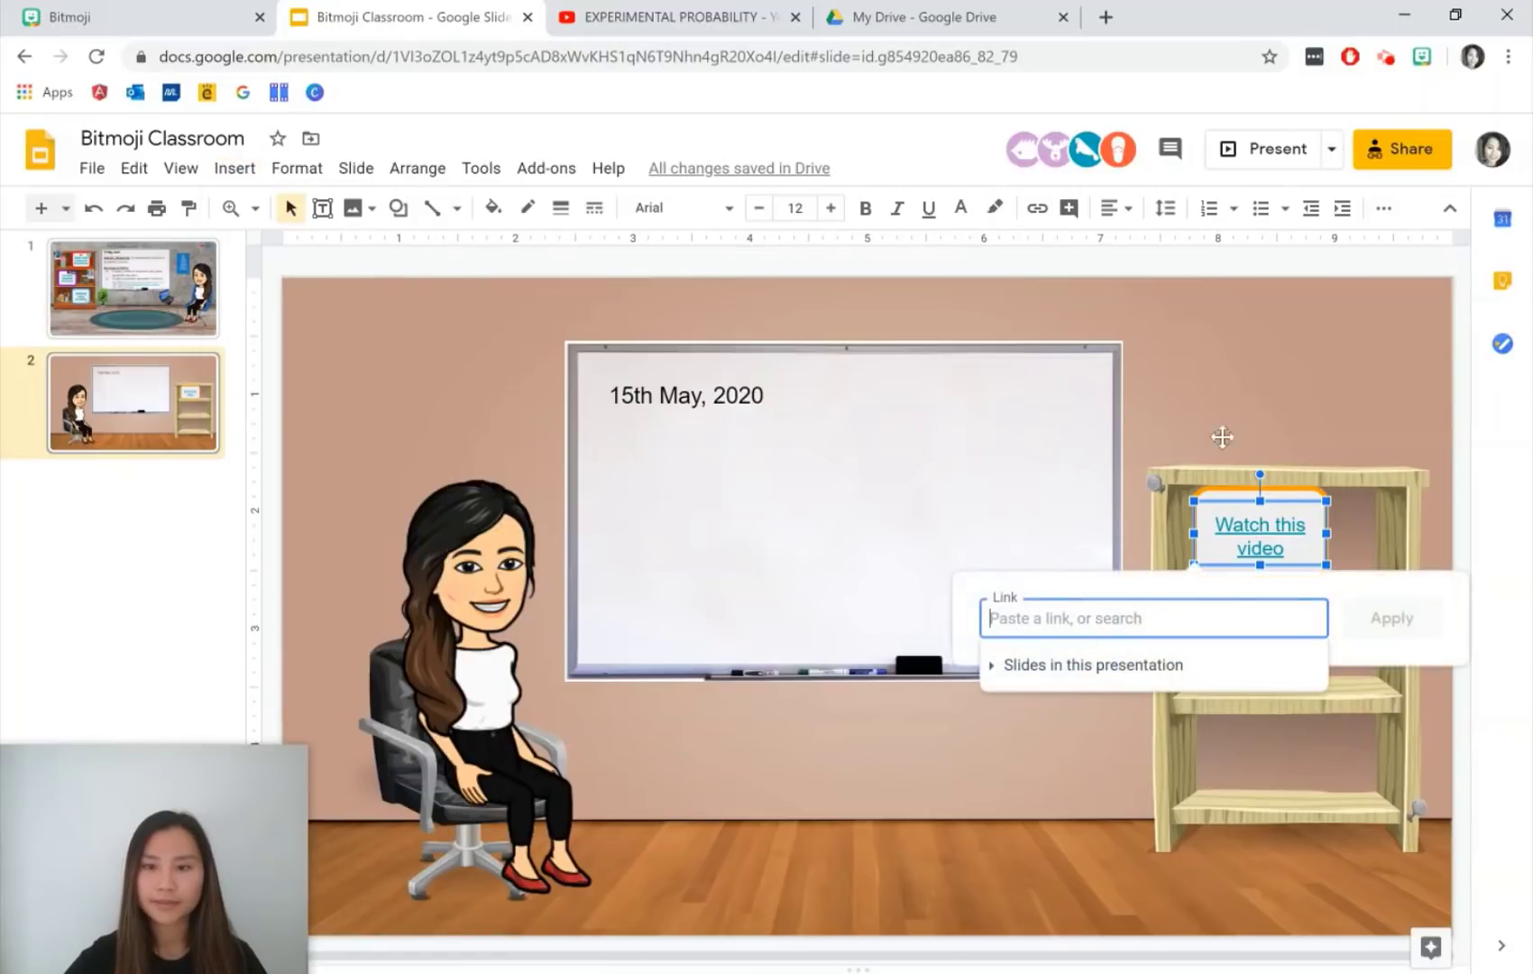
pyautogui.click(1232, 402)
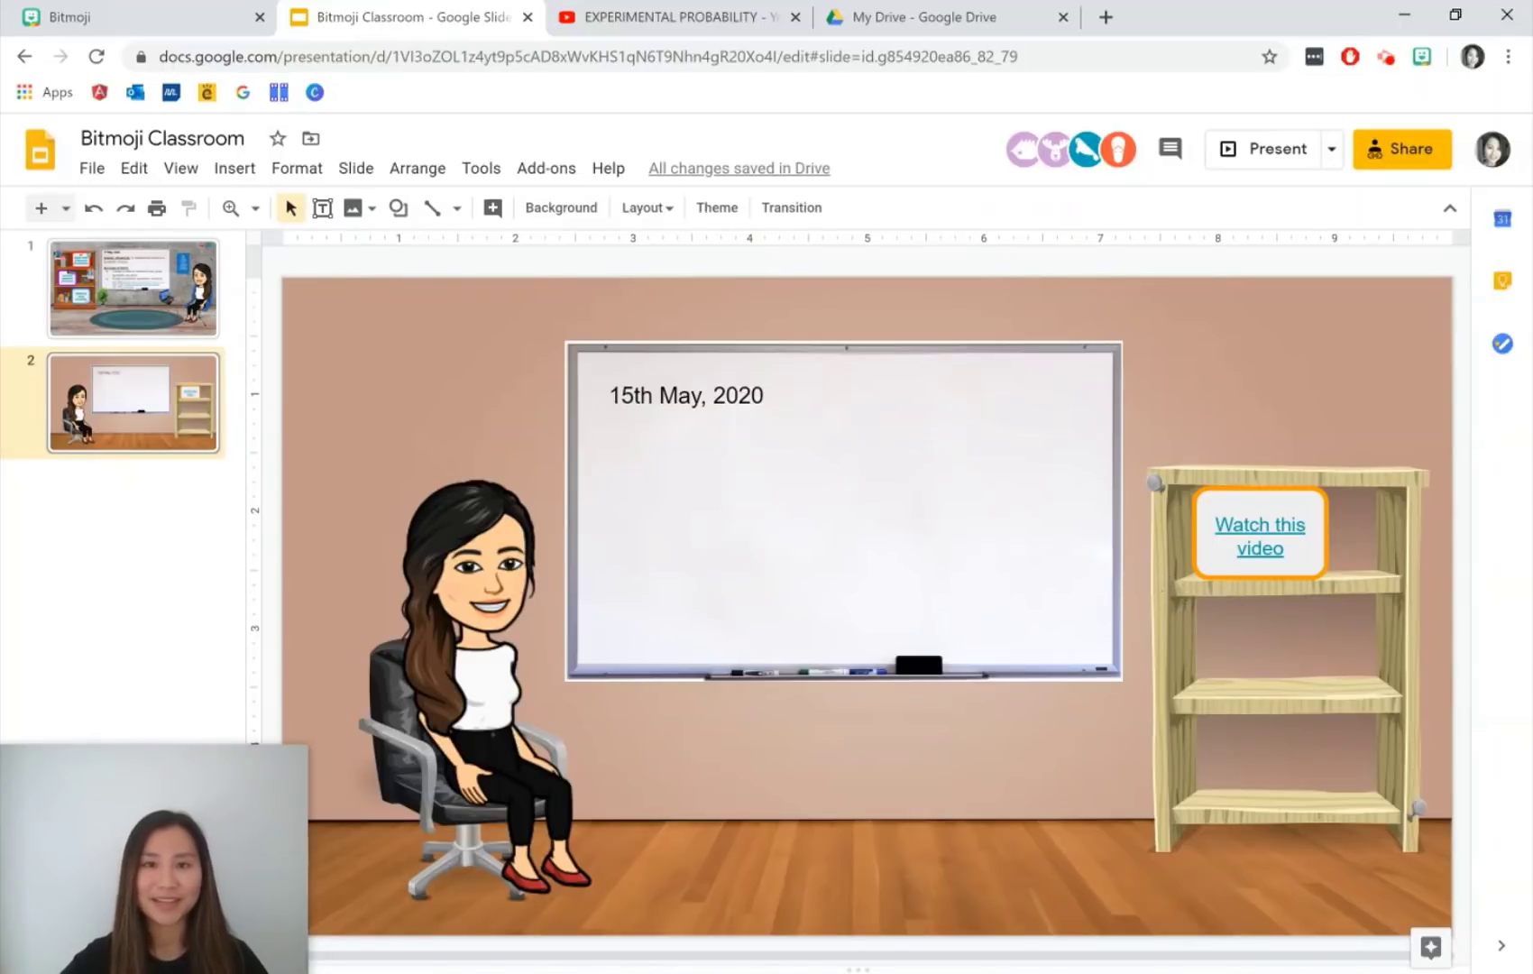
# - Insert a 'small table' image from web search, shrink it, and place it beside the chair
pyautogui.click(234, 168)
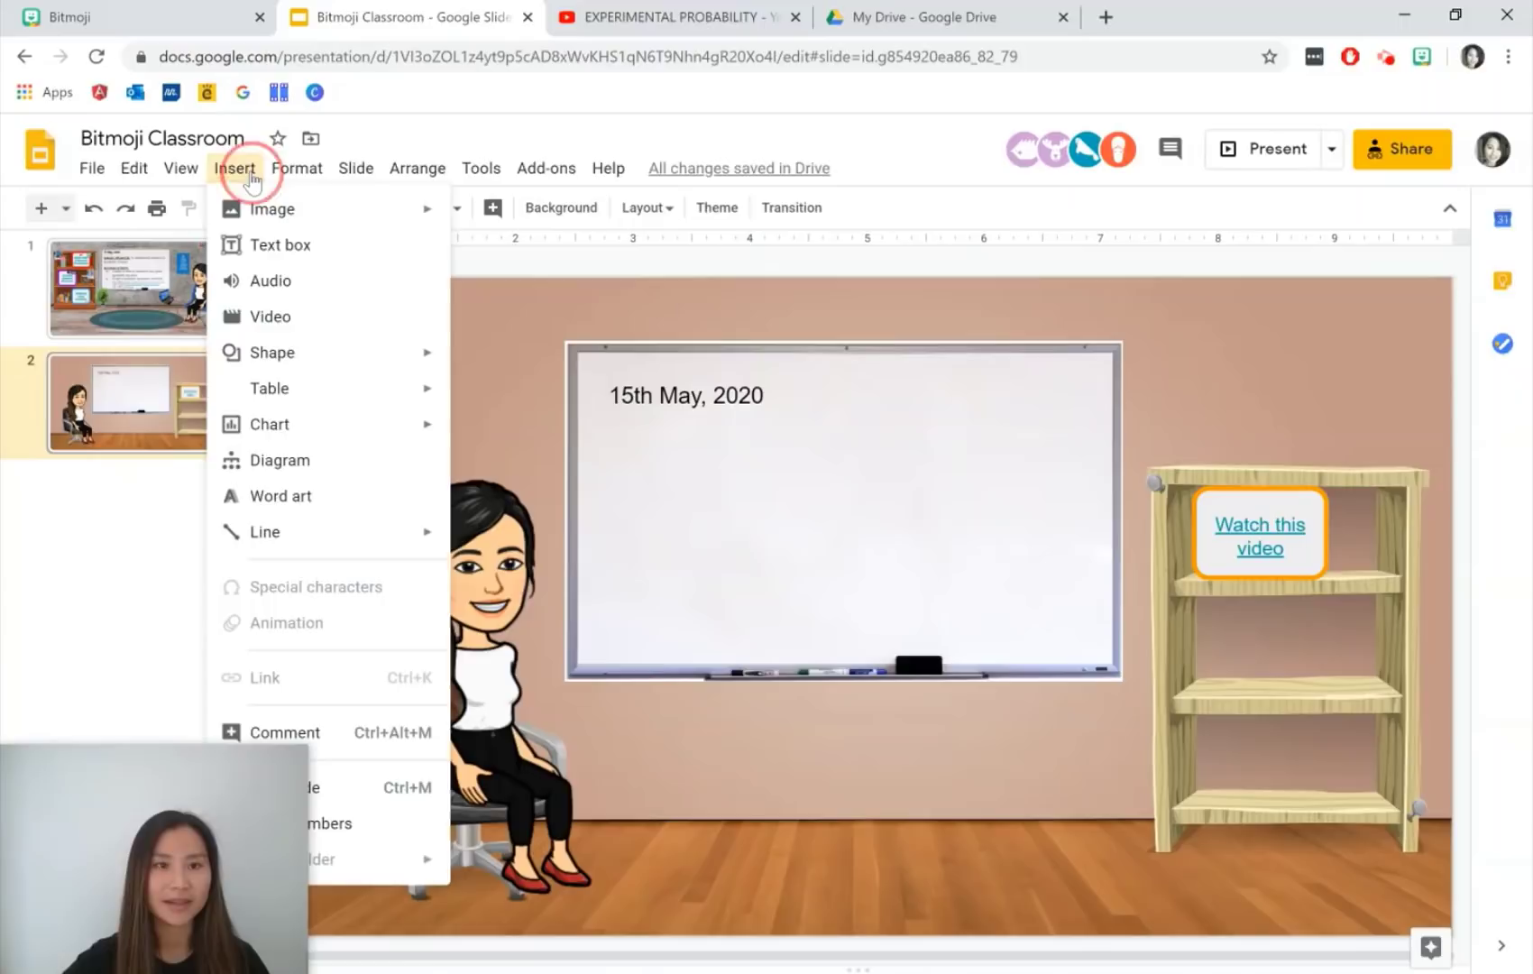
pyautogui.moveTo(406, 221)
pyautogui.click(528, 254)
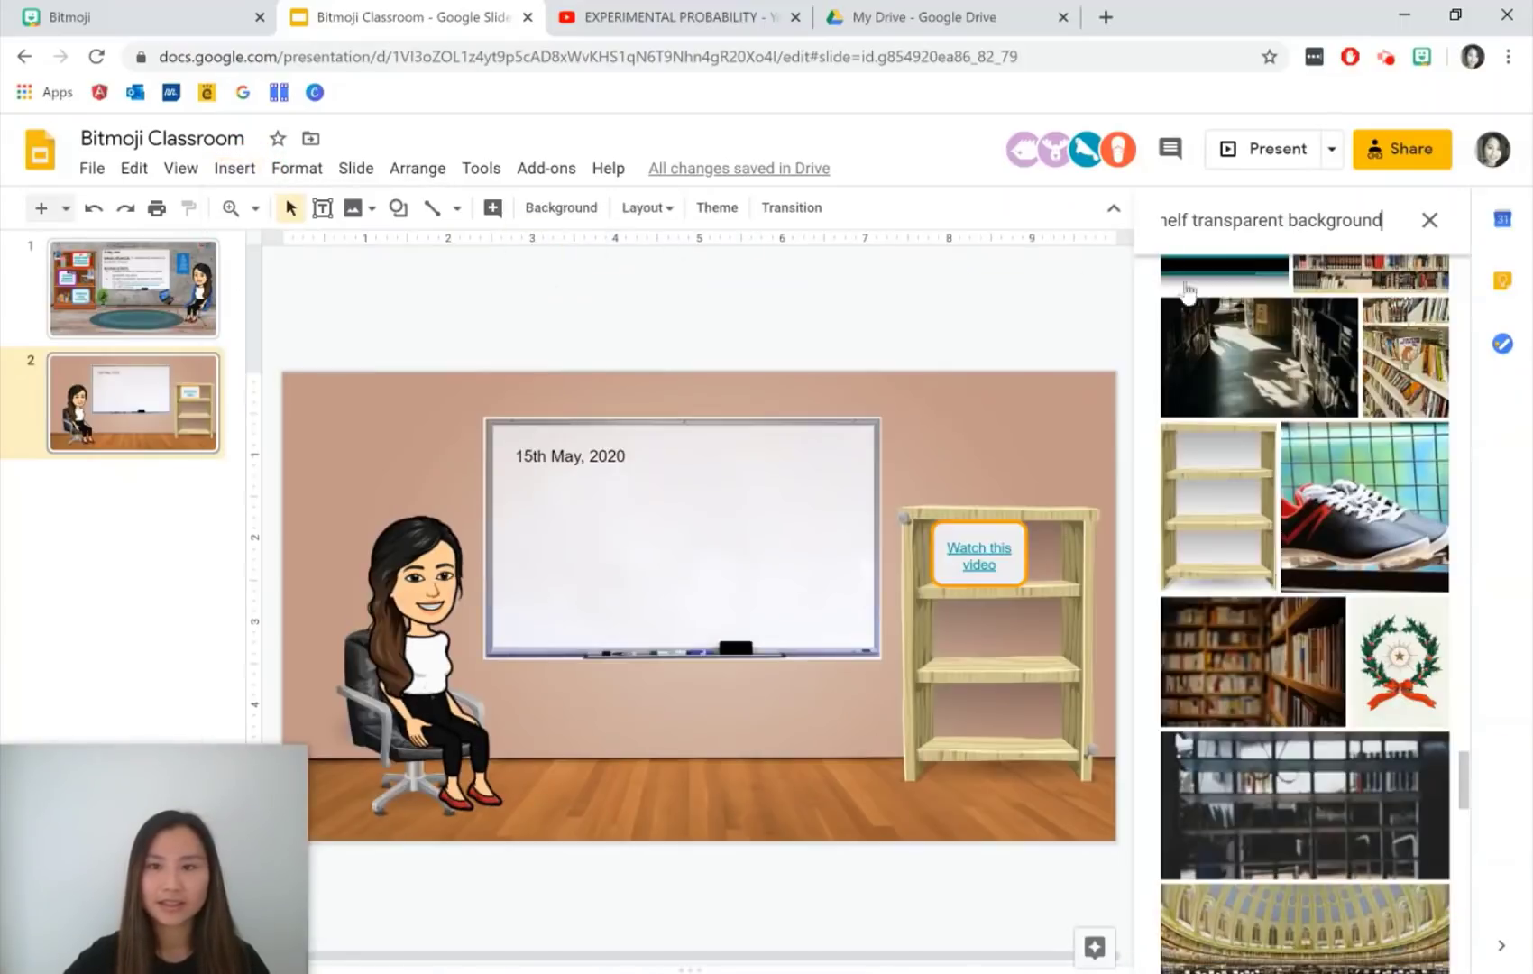
pyautogui.click(1280, 224)
pyautogui.doubleClick(1197, 221)
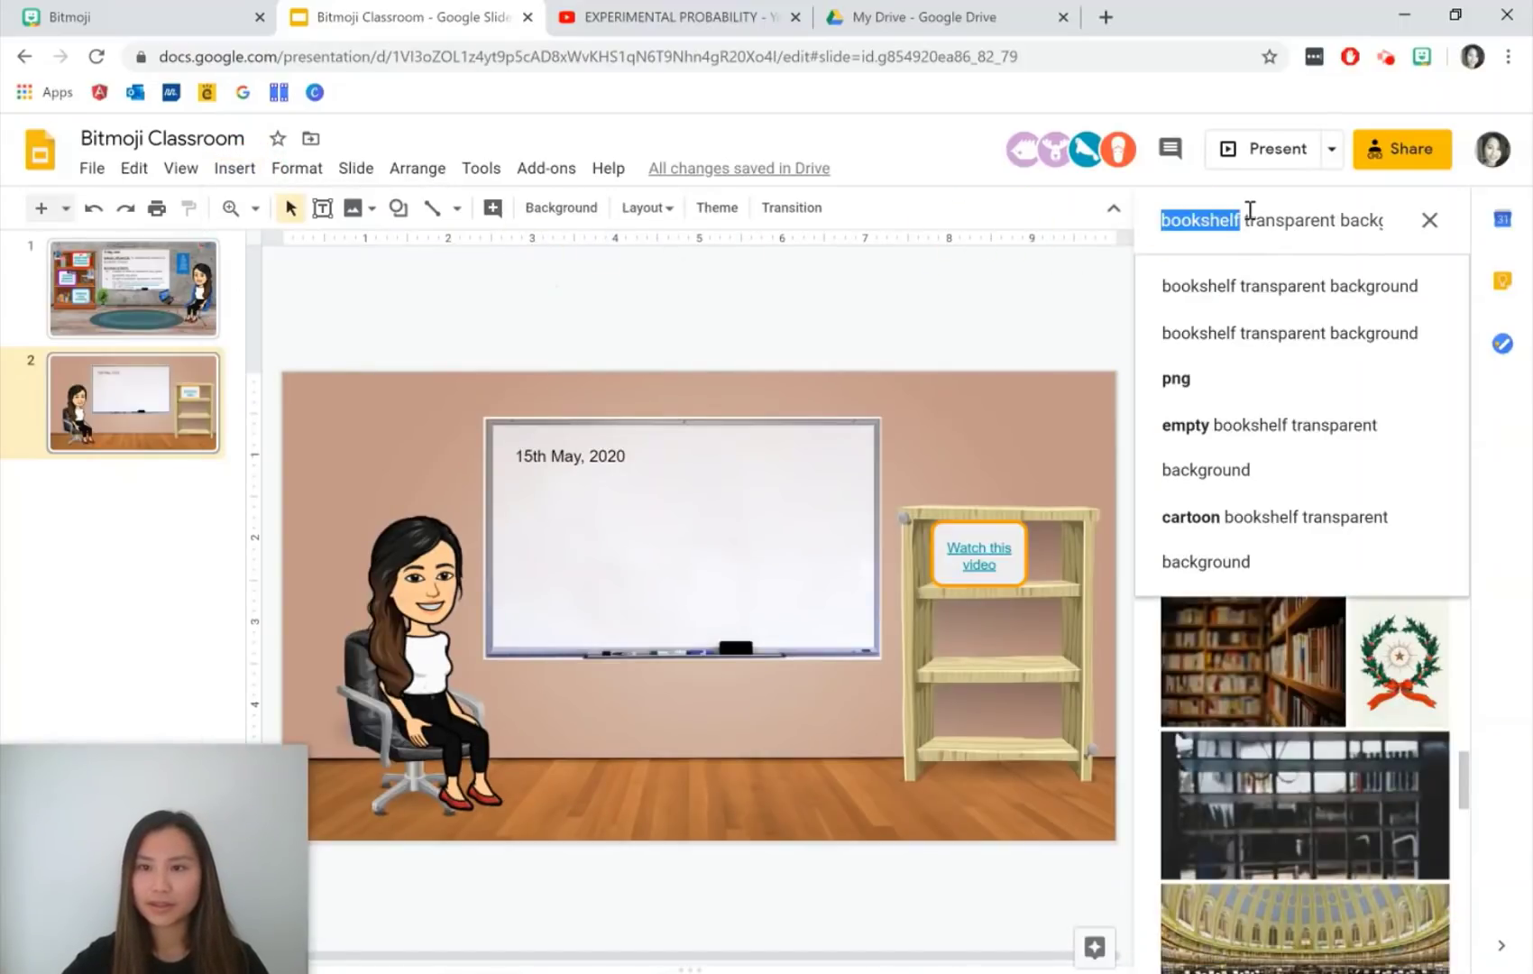
pyautogui.write('small table')
pyautogui.press('Return')
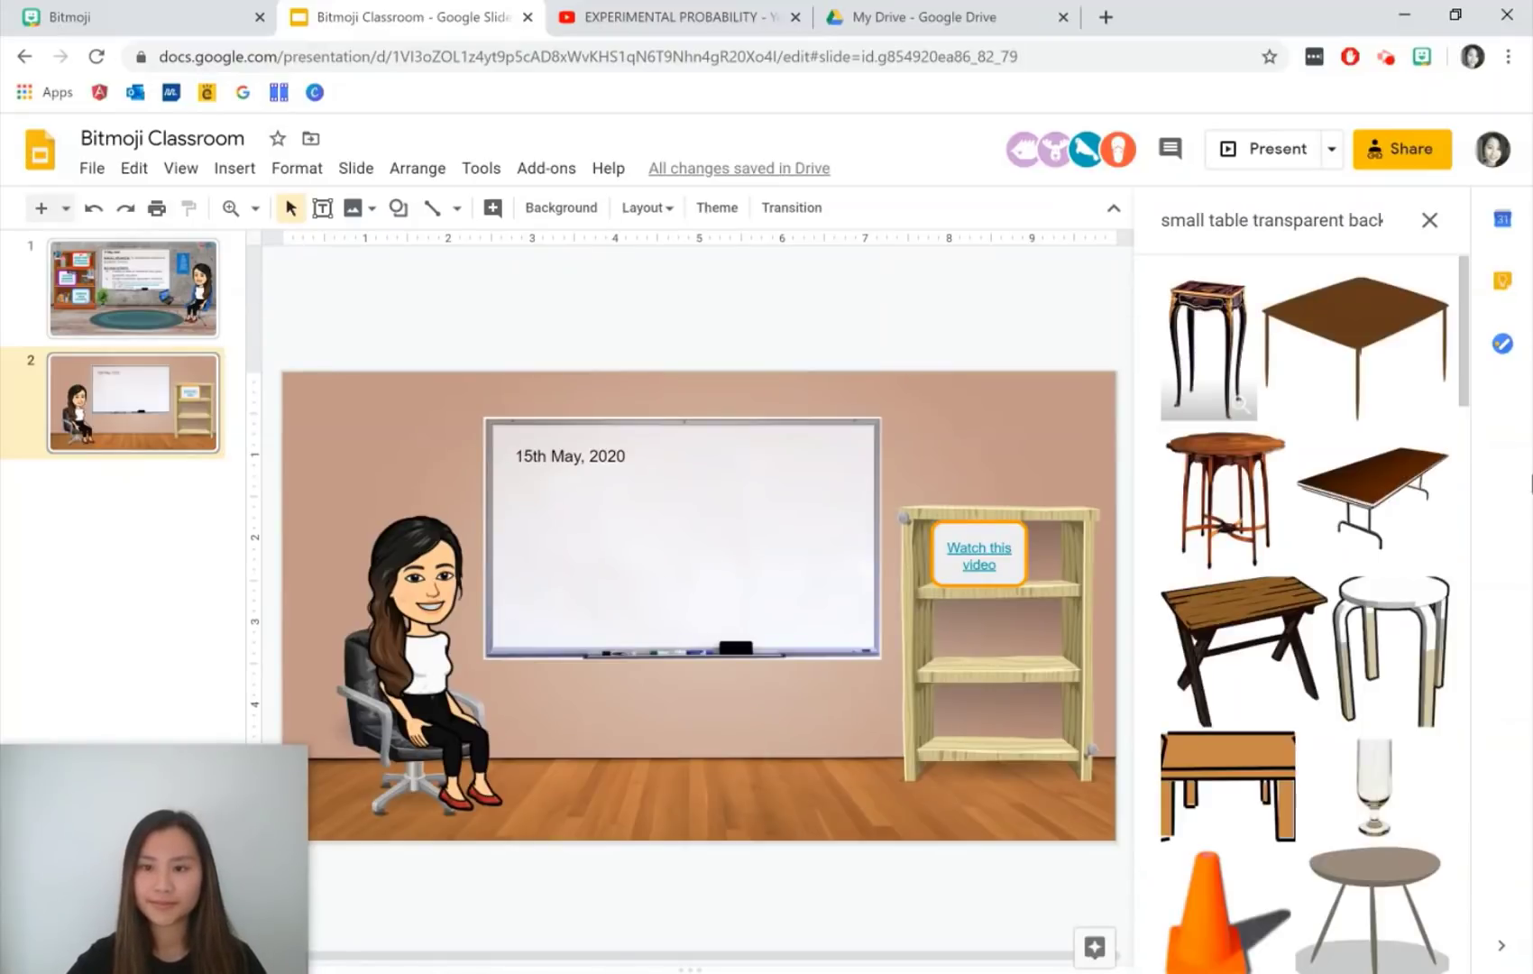
pyautogui.moveTo(1372, 871); pyautogui.dragTo(604, 647)
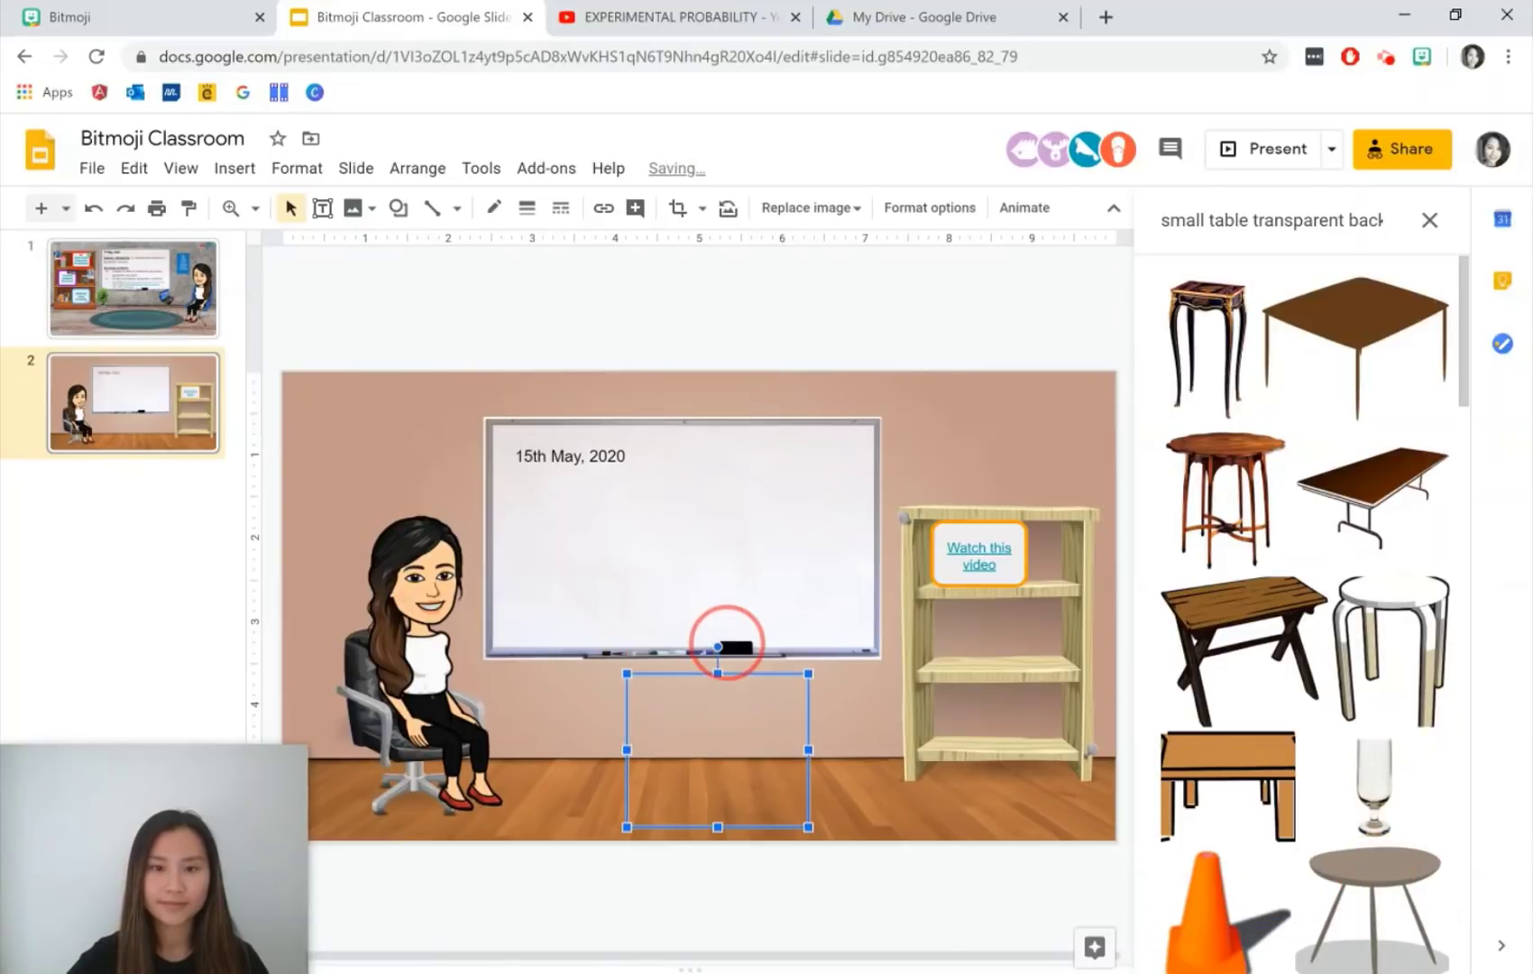
pyautogui.moveTo(808, 673); pyautogui.dragTo(733, 738)
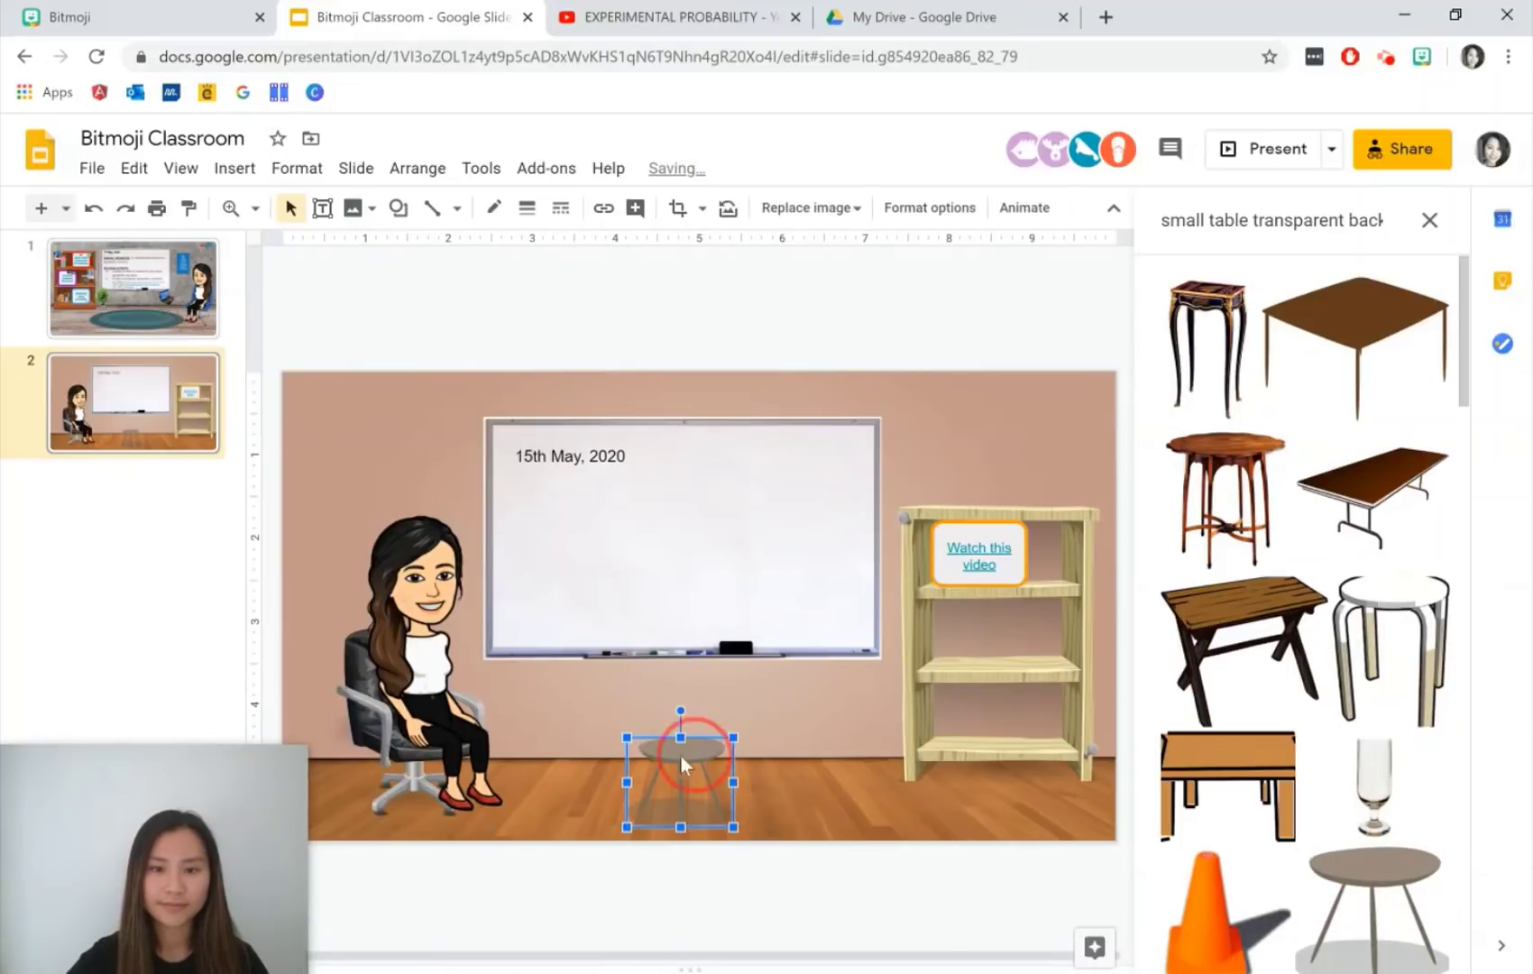
pyautogui.moveTo(644, 771); pyautogui.dragTo(336, 771)
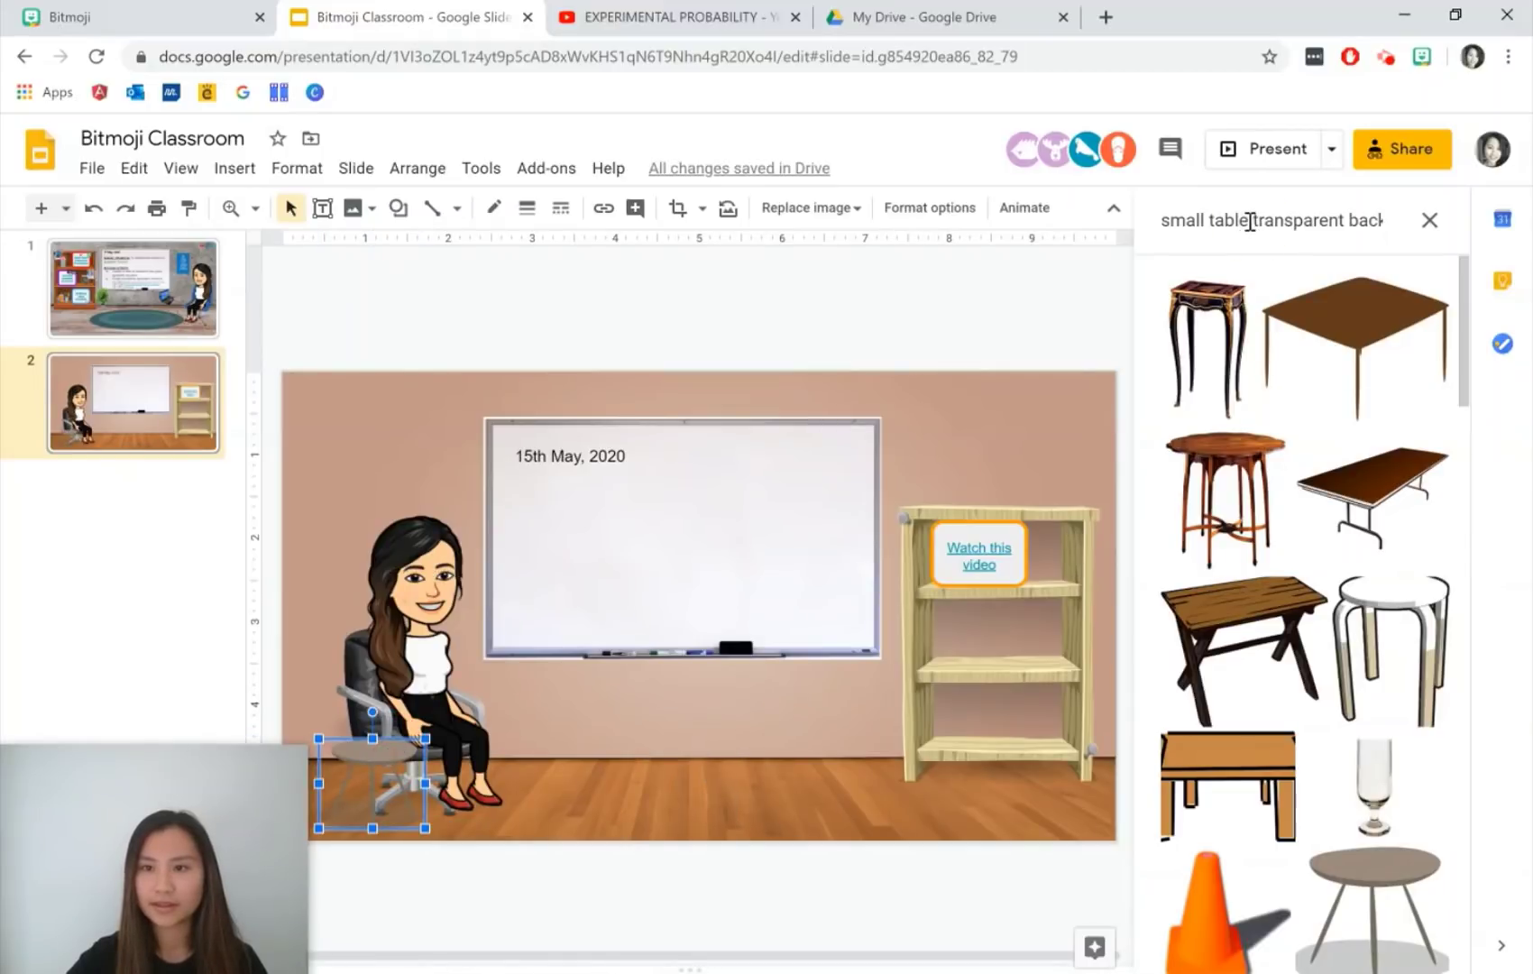
# - Add a small rose-gold iPhone image from an 'iphone' search onto the side table
pyautogui.moveTo(1244, 221); pyautogui.dragTo(1019, 212)
pyautogui.write('iphone')
pyautogui.press('Return')
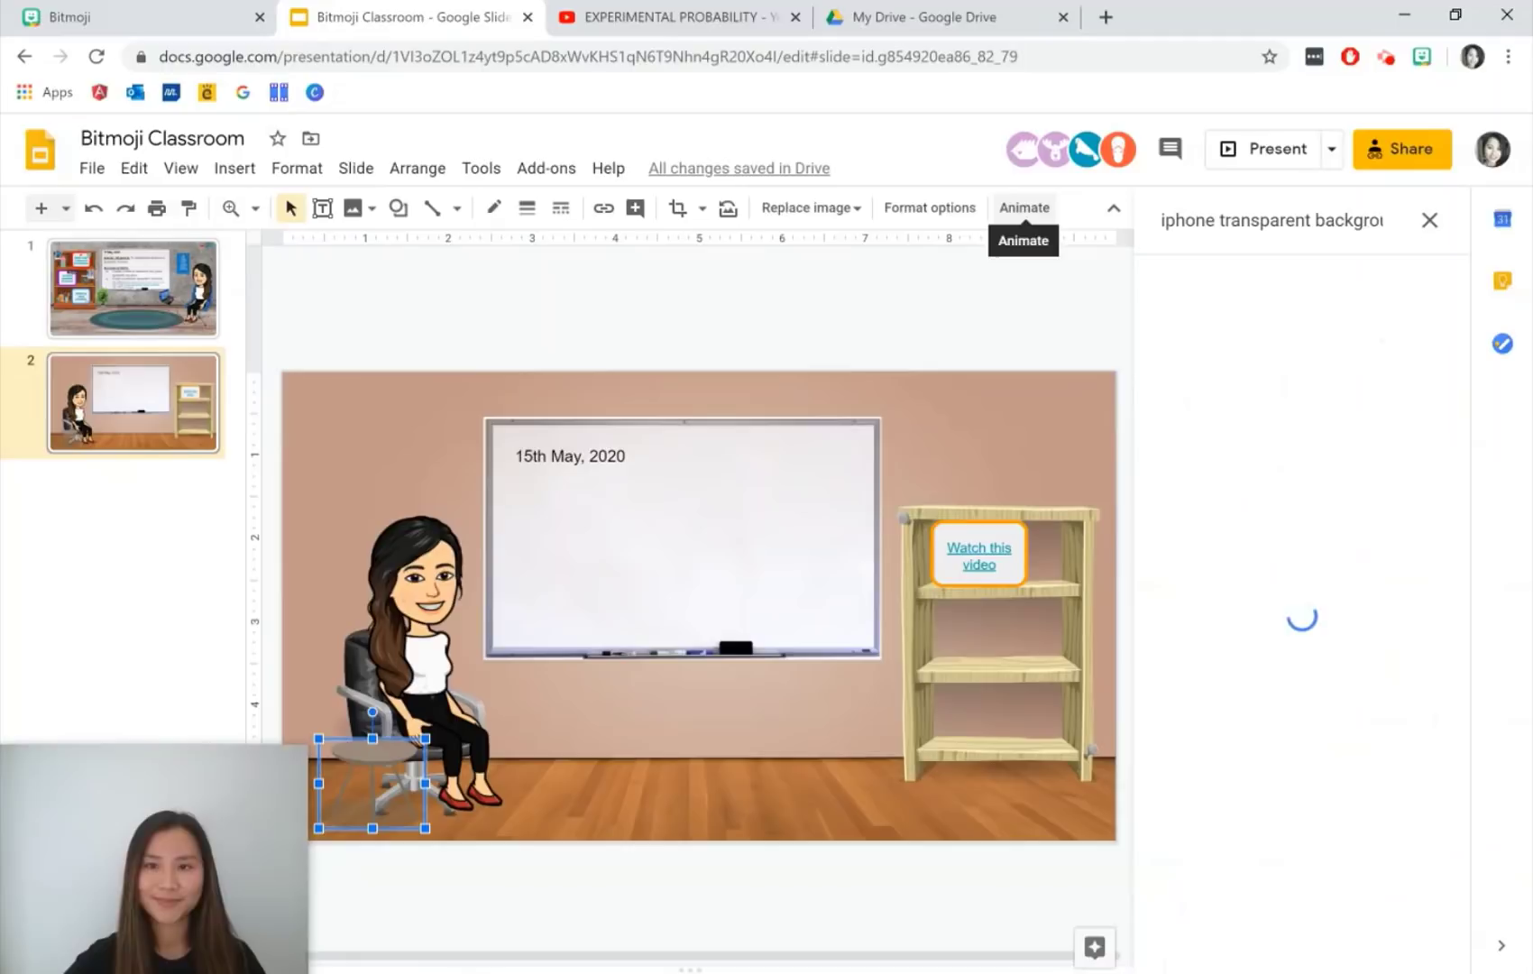
pyautogui.moveTo(1217, 377); pyautogui.dragTo(610, 605)
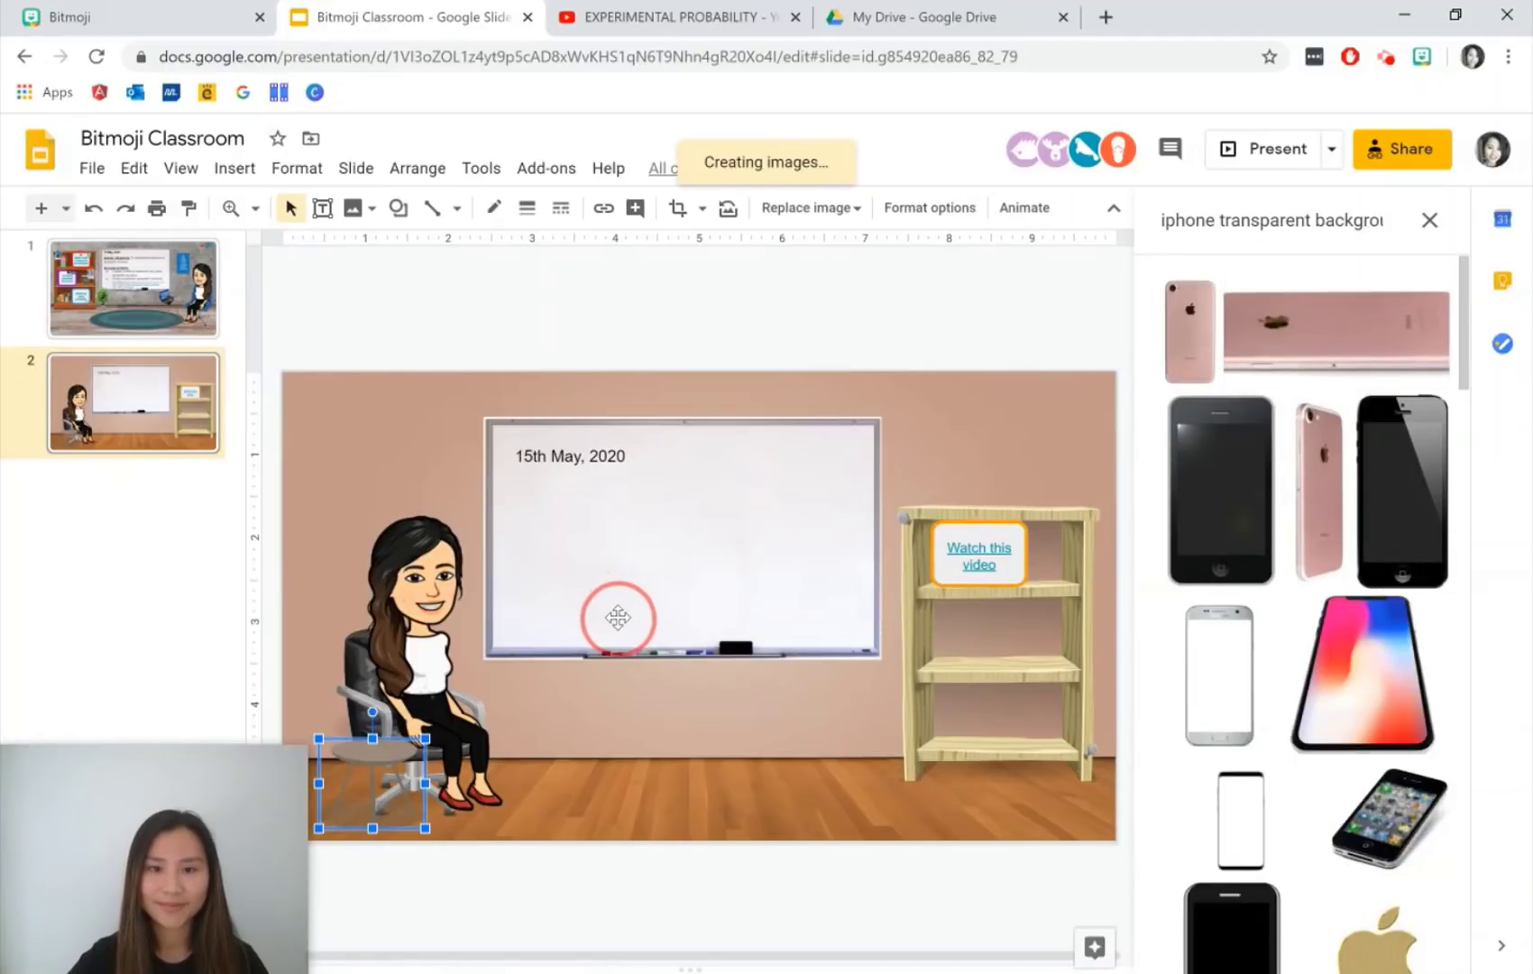
pyautogui.moveTo(1027, 472); pyautogui.dragTo(541, 631)
pyautogui.moveTo(456, 696); pyautogui.dragTo(845, 680)
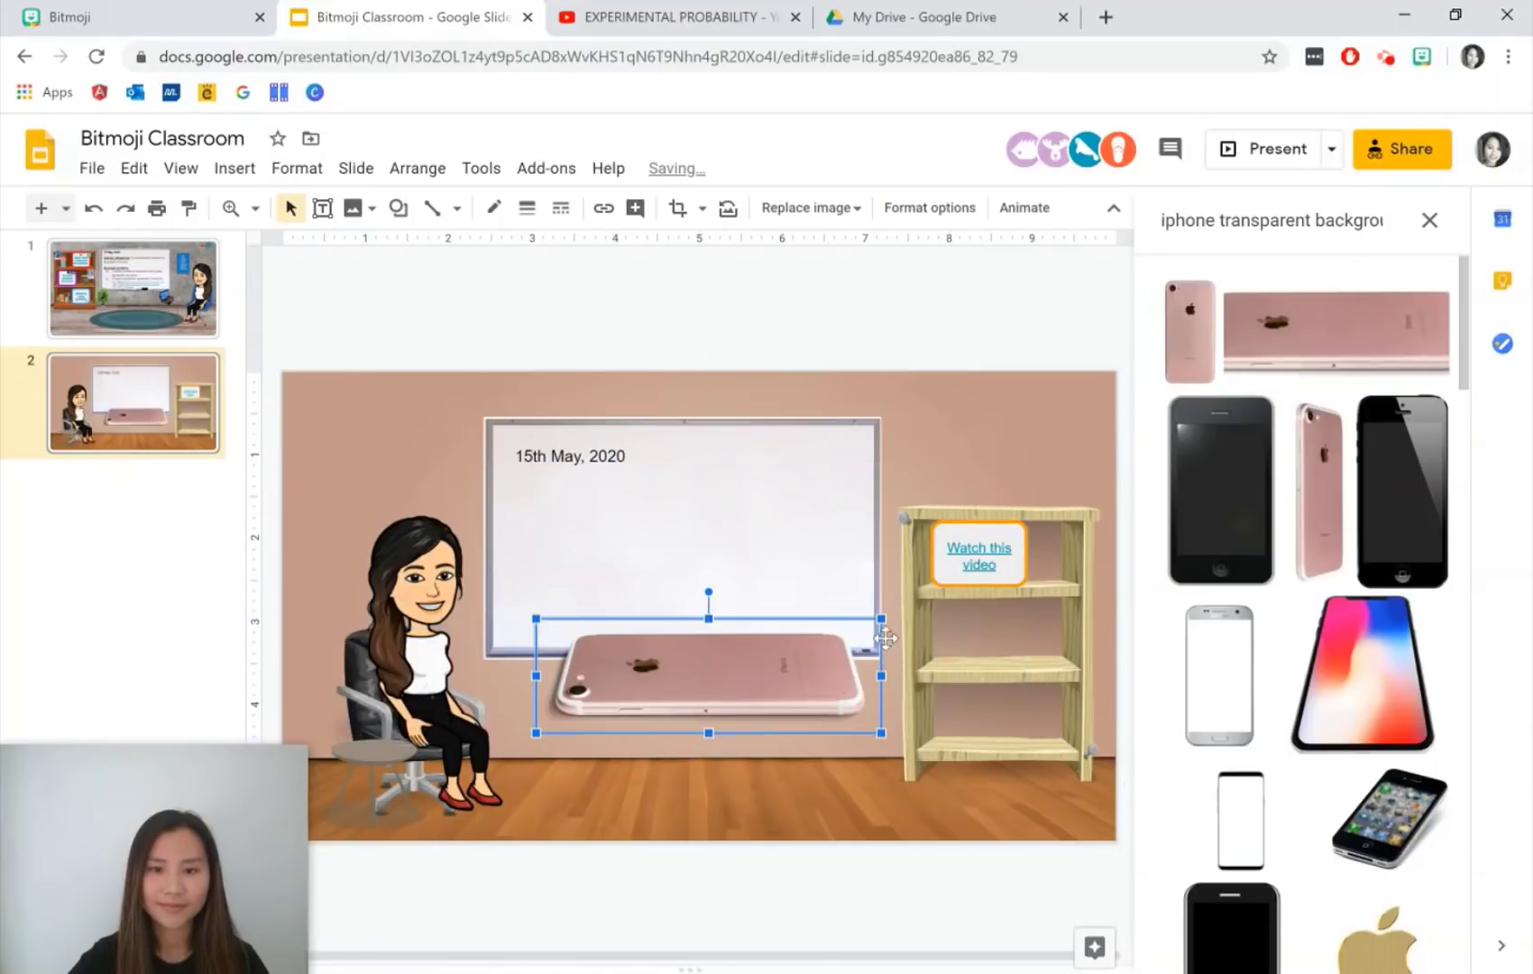
pyautogui.moveTo(880, 618); pyautogui.dragTo(336, 760)
pyautogui.click(565, 799)
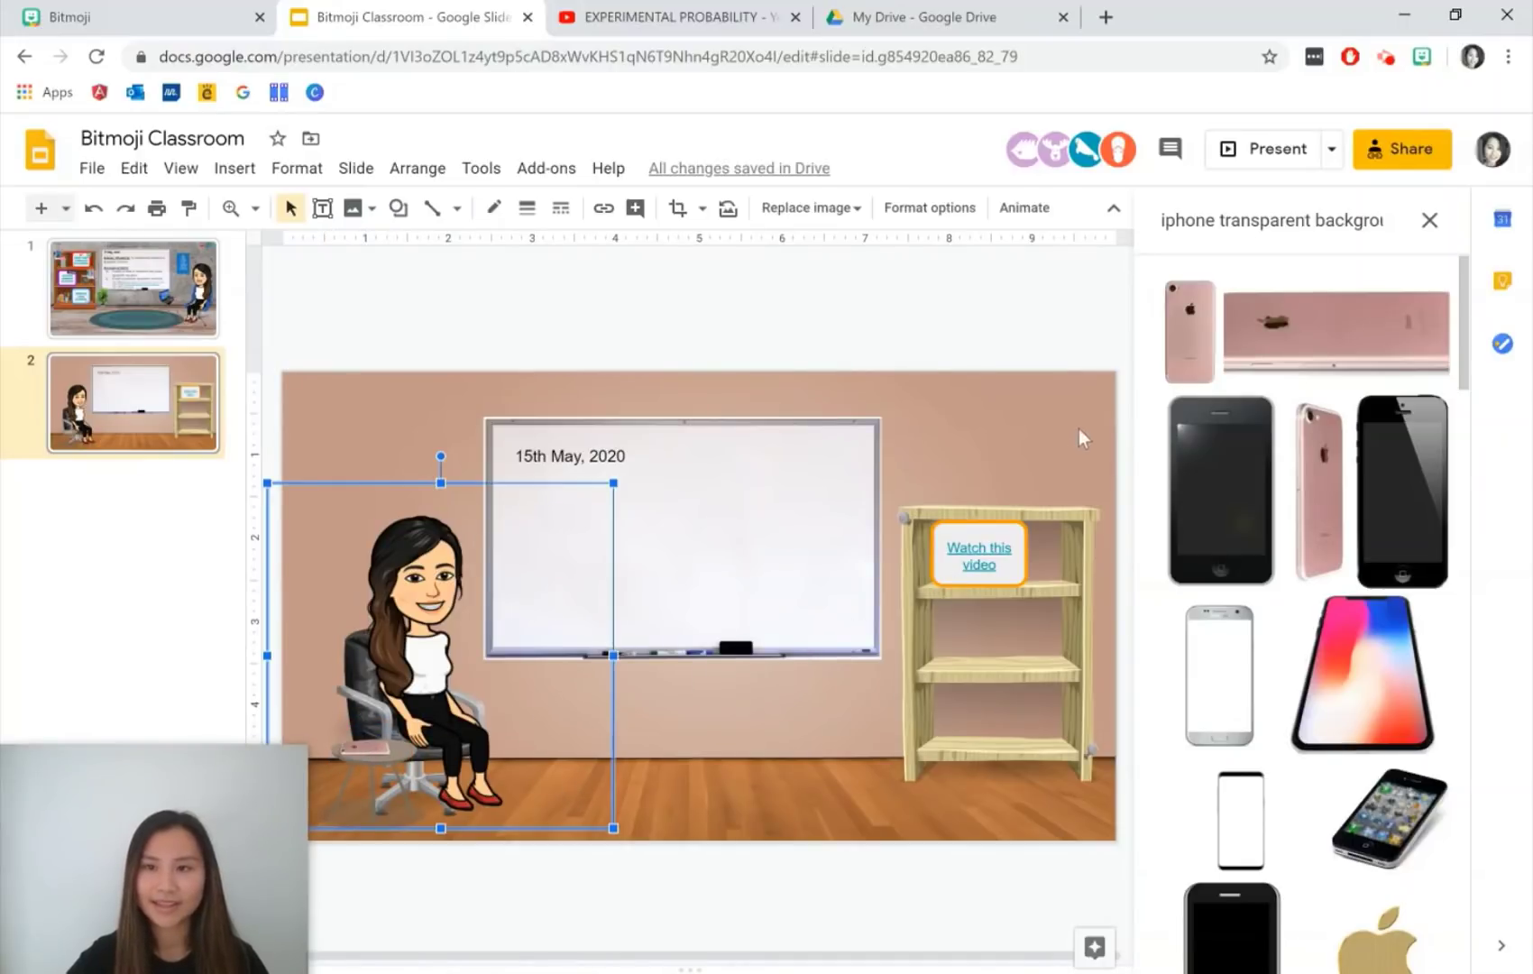
pyautogui.click(1020, 408)
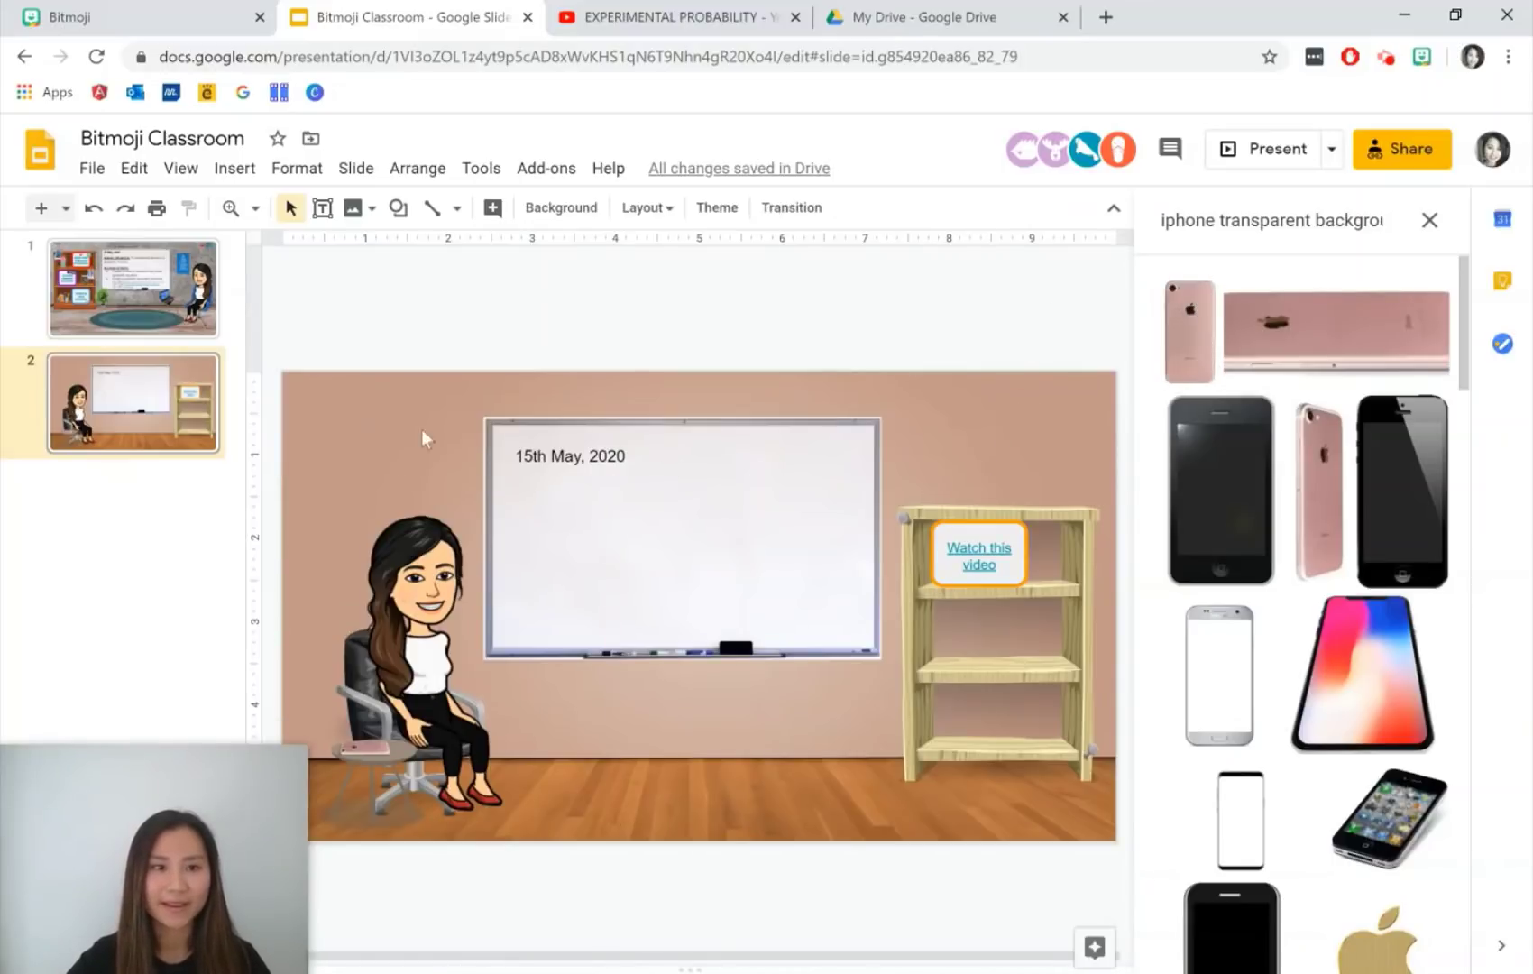
# - Back on slide 2, search the web images for 'rug' and browse the results
pyautogui.click(175, 317)
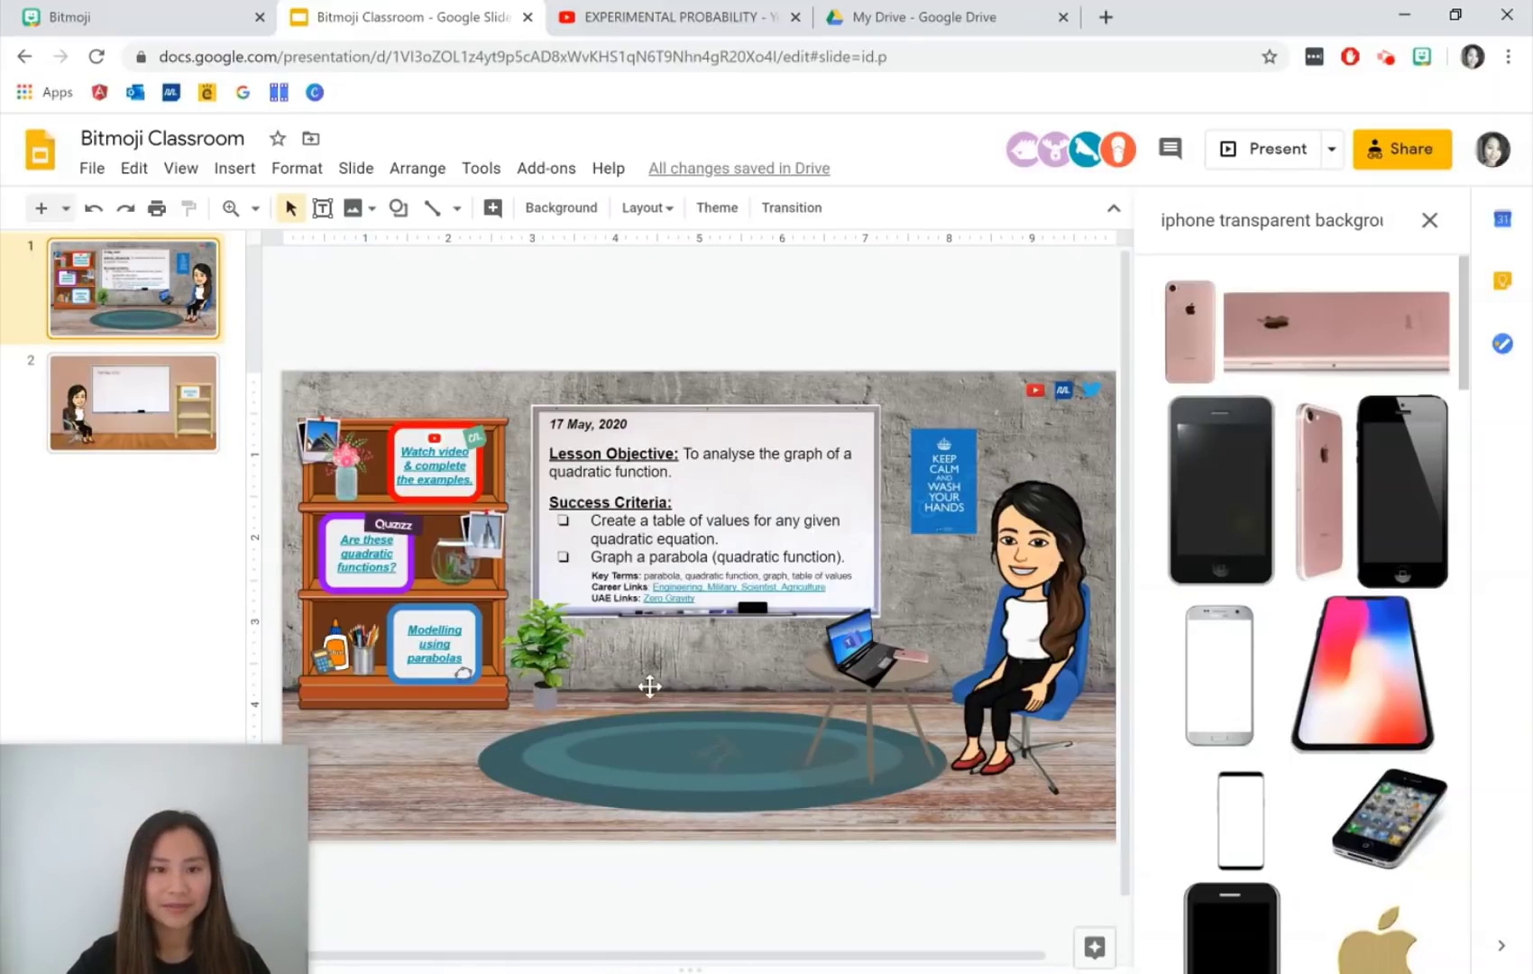
pyautogui.click(163, 409)
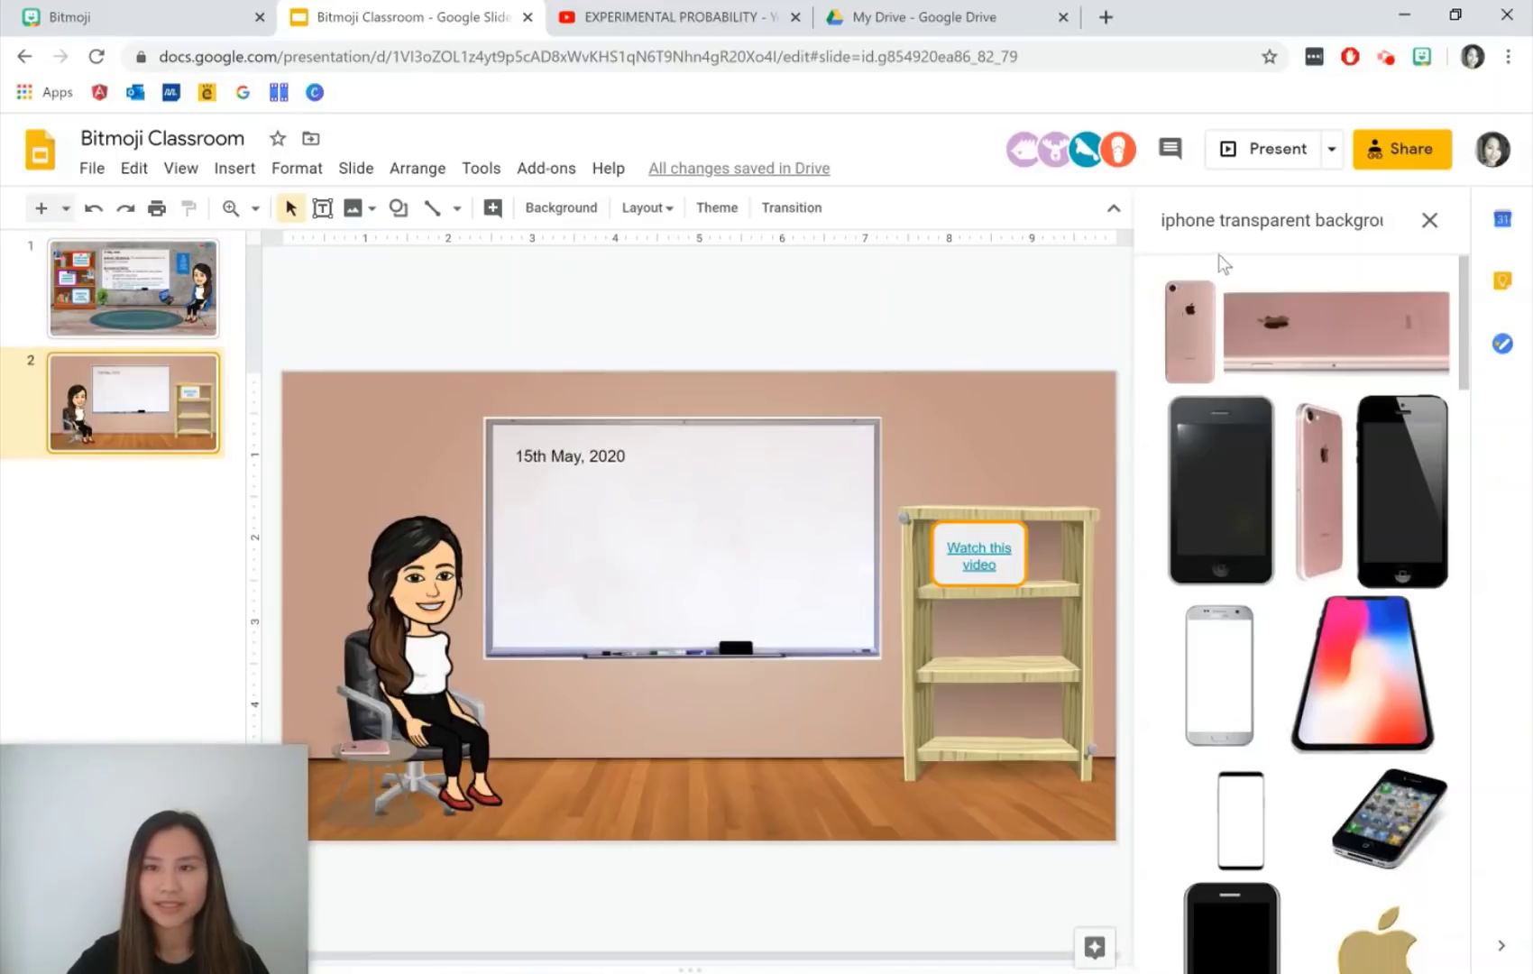
pyautogui.doubleClick(1208, 222)
pyautogui.write('rug')
pyautogui.press('Return')
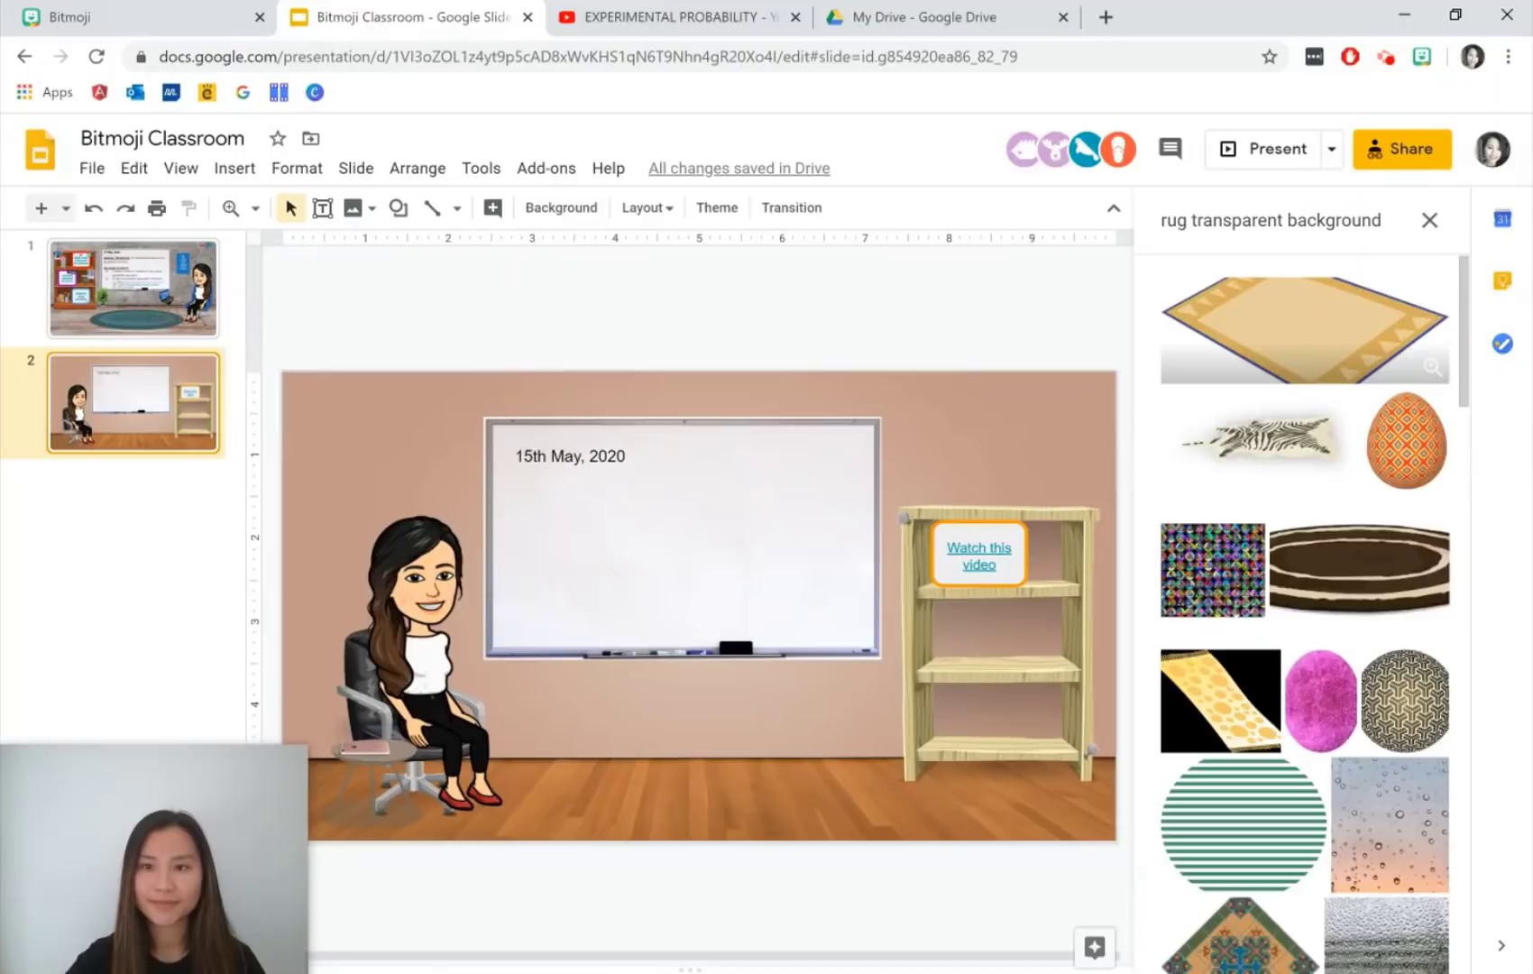
pyautogui.scroll(-10, 1420, 428)
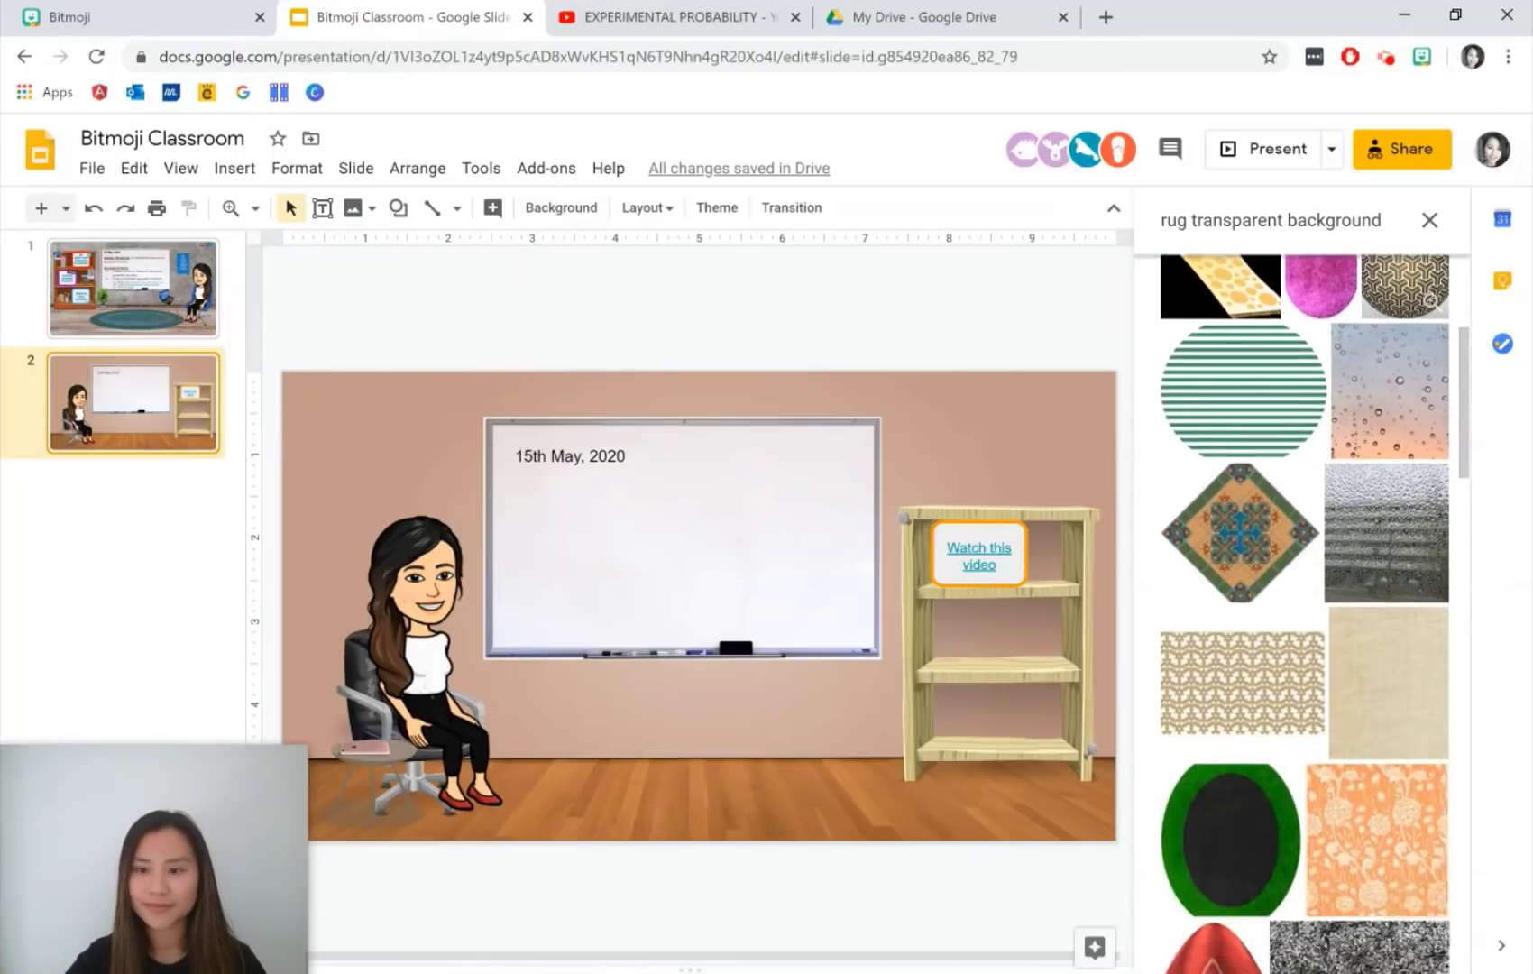
pyautogui.scroll(-1, 1308, 361)
pyautogui.scroll(10, 1307, 361)
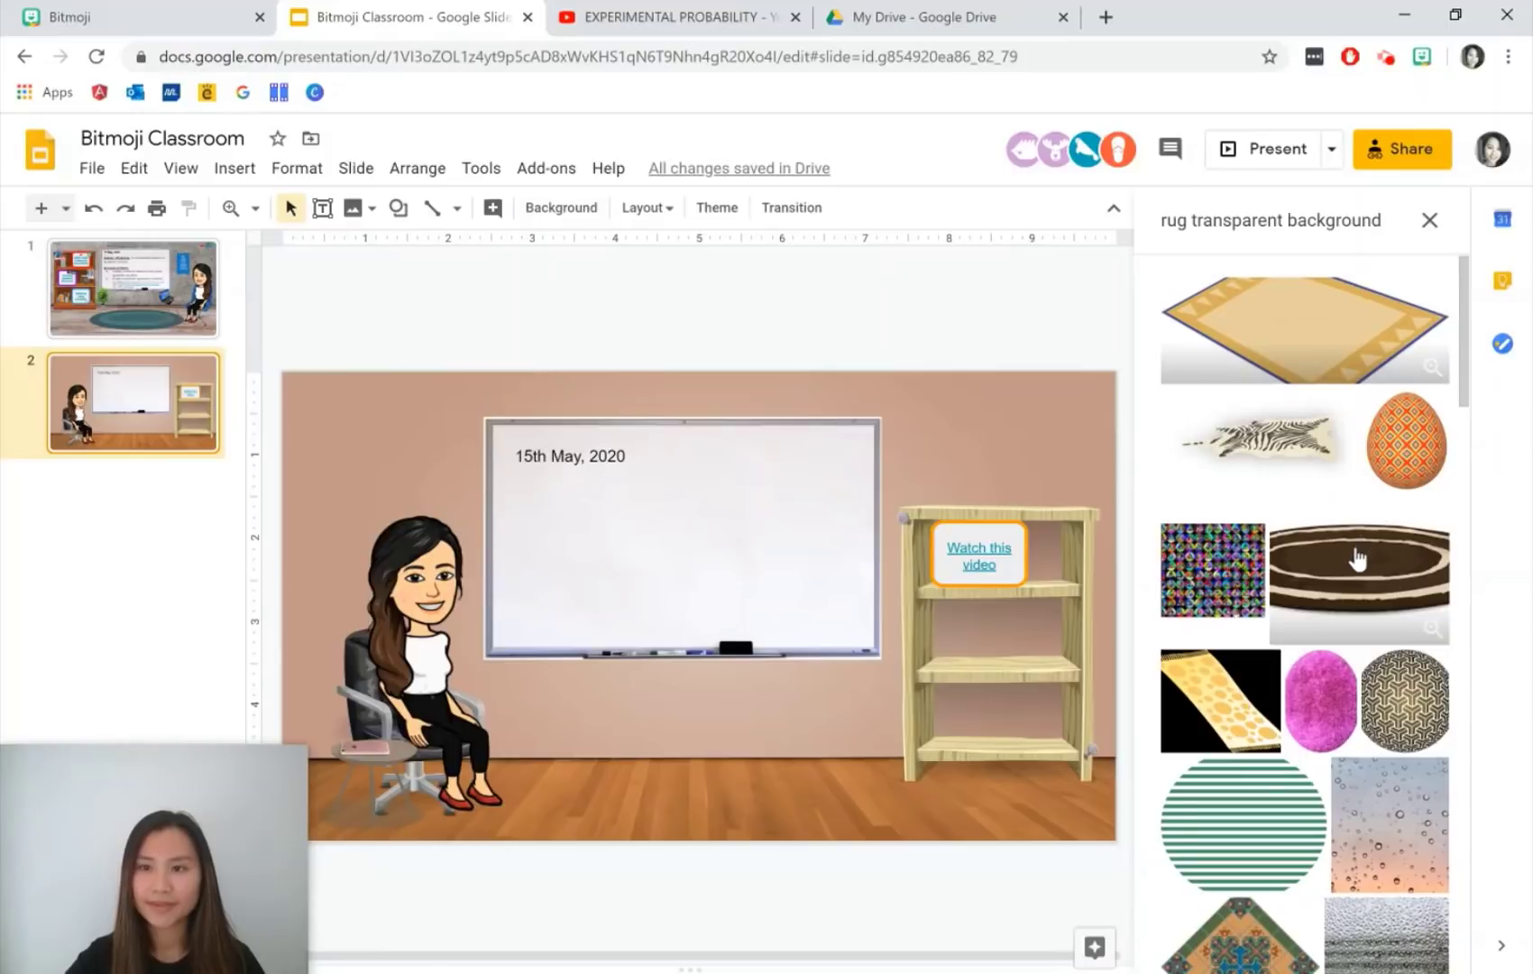
# - Add the brown oval rug, shrink it, and centre it on the floor beneath the whiteboard
pyautogui.moveTo(1371, 575); pyautogui.dragTo(629, 677)
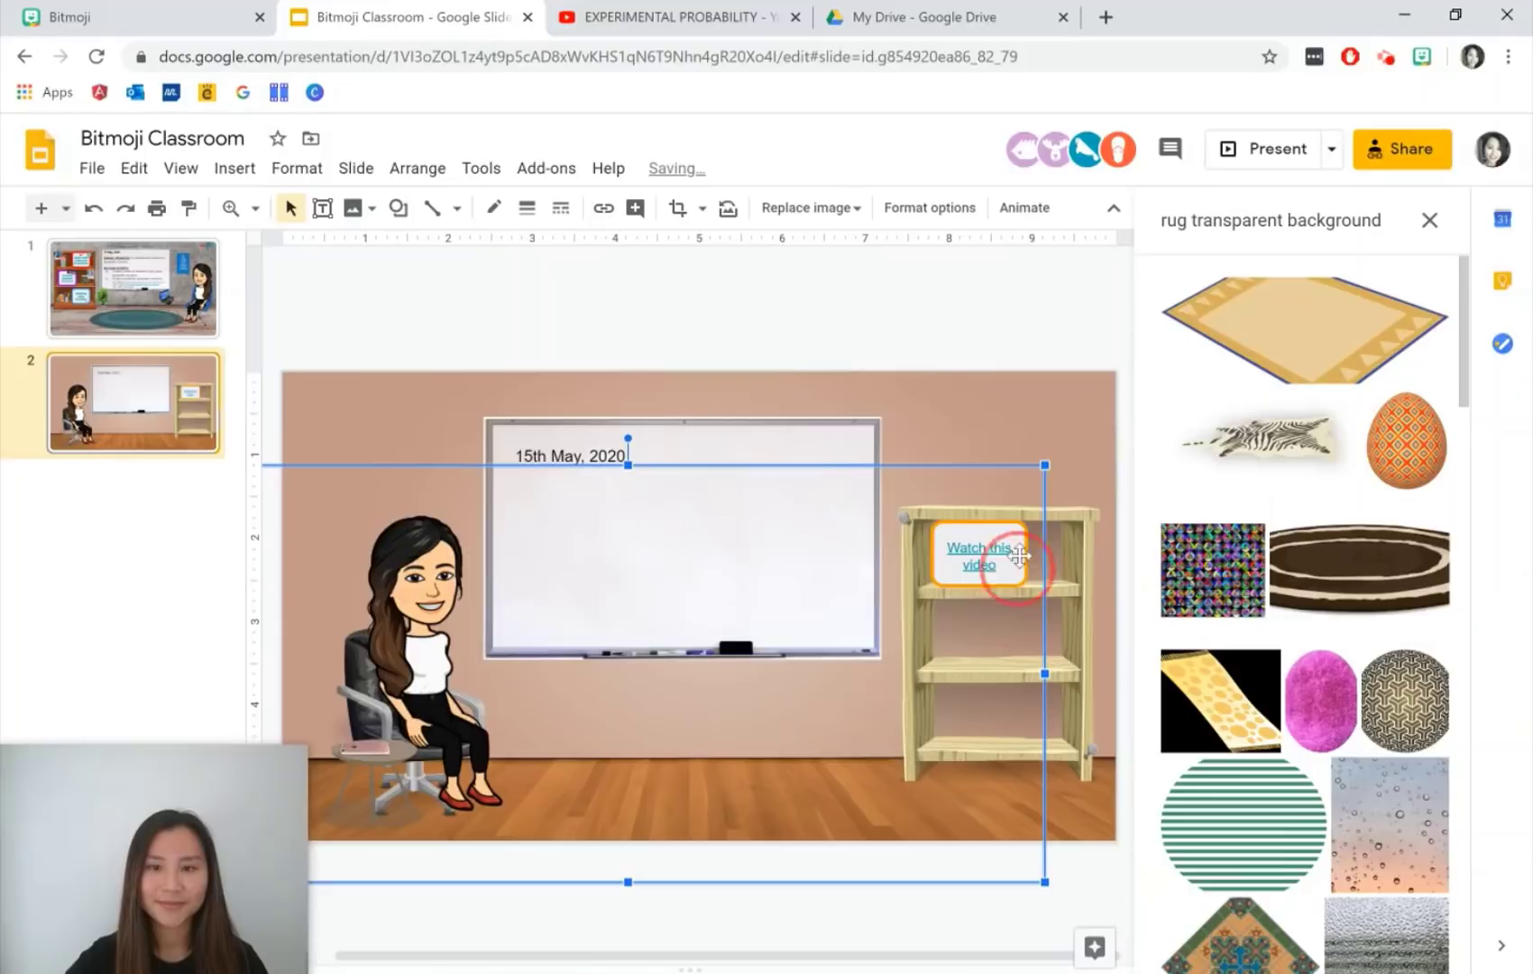
pyautogui.moveTo(1044, 465); pyautogui.dragTo(512, 731)
pyautogui.moveTo(471, 805); pyautogui.dragTo(745, 800)
pyautogui.click(958, 834)
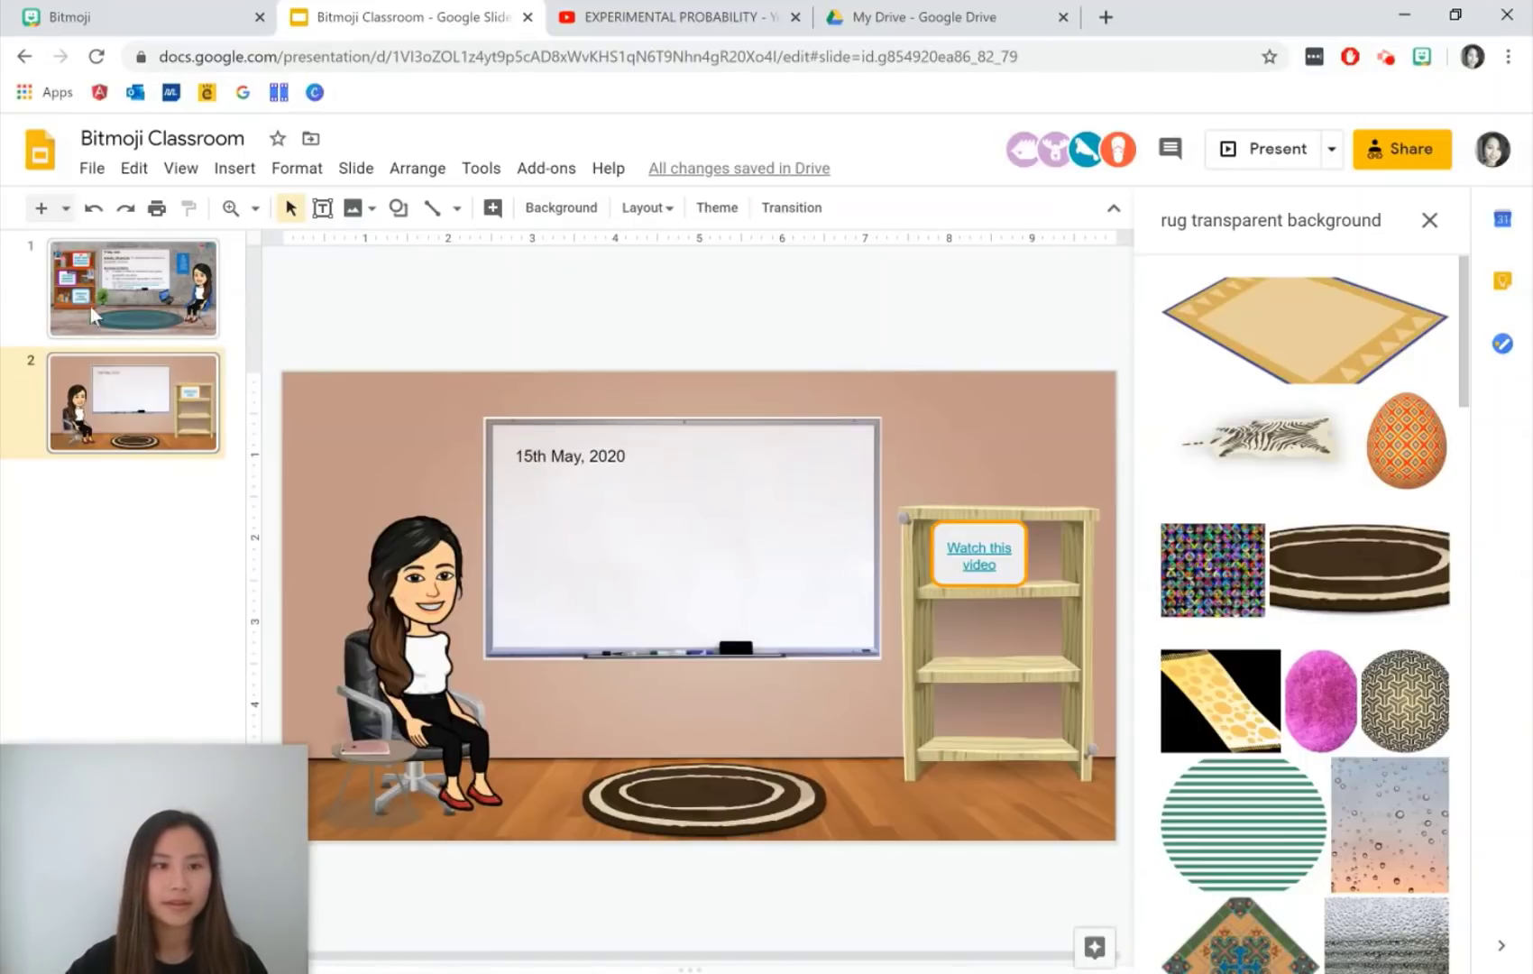
# - Add a new blank third slide and close the image search panel
pyautogui.click(40, 208)
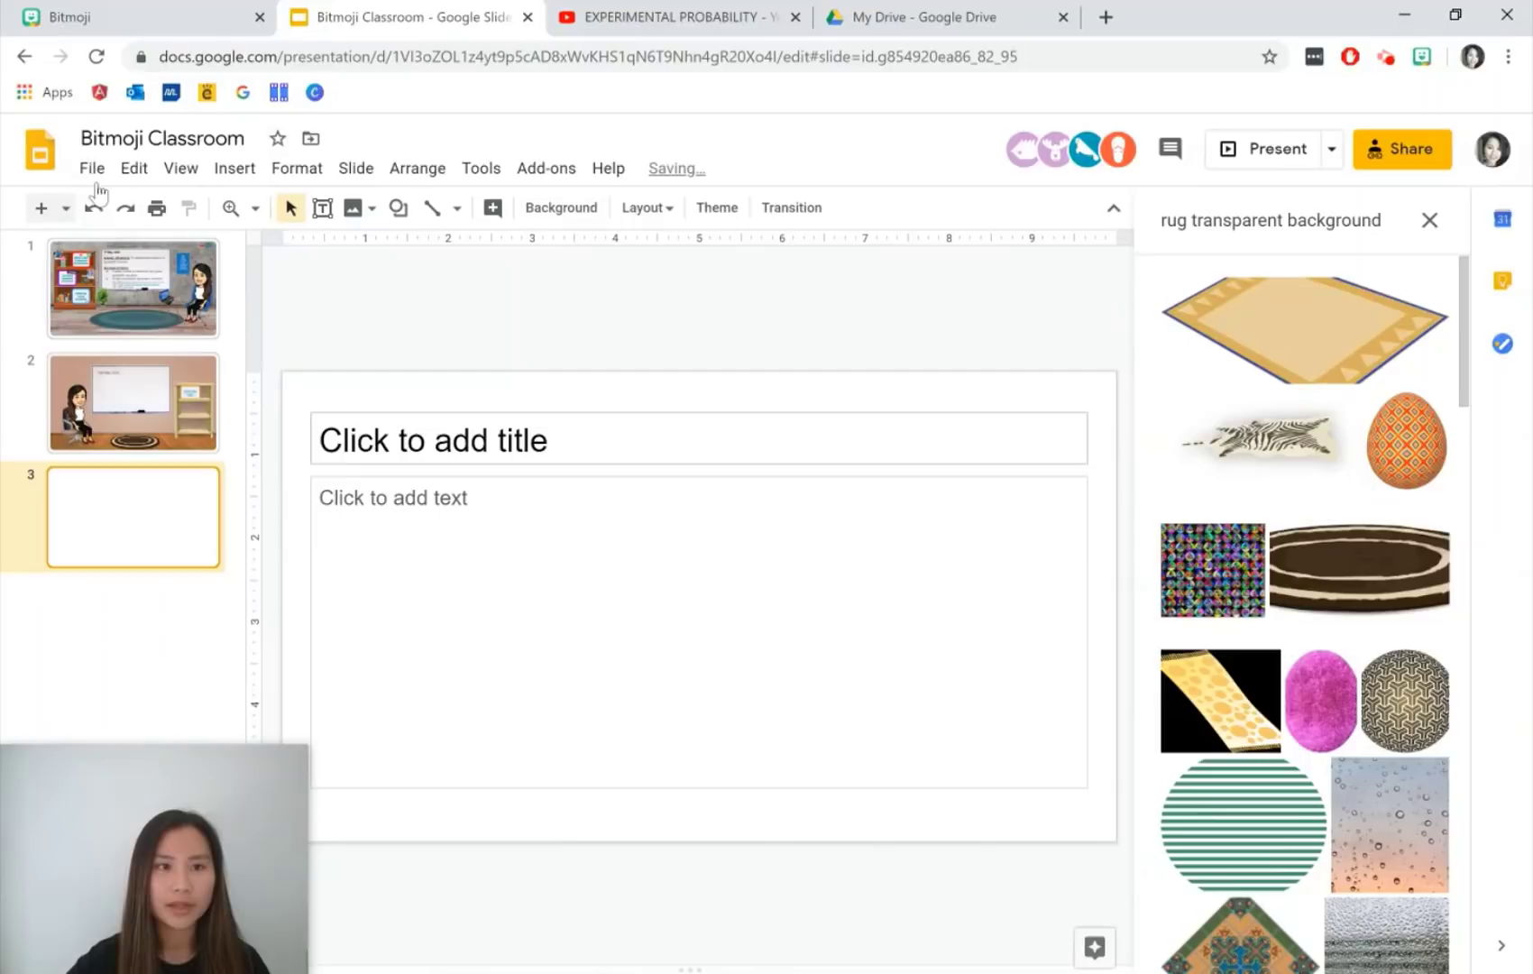
pyautogui.click(1429, 220)
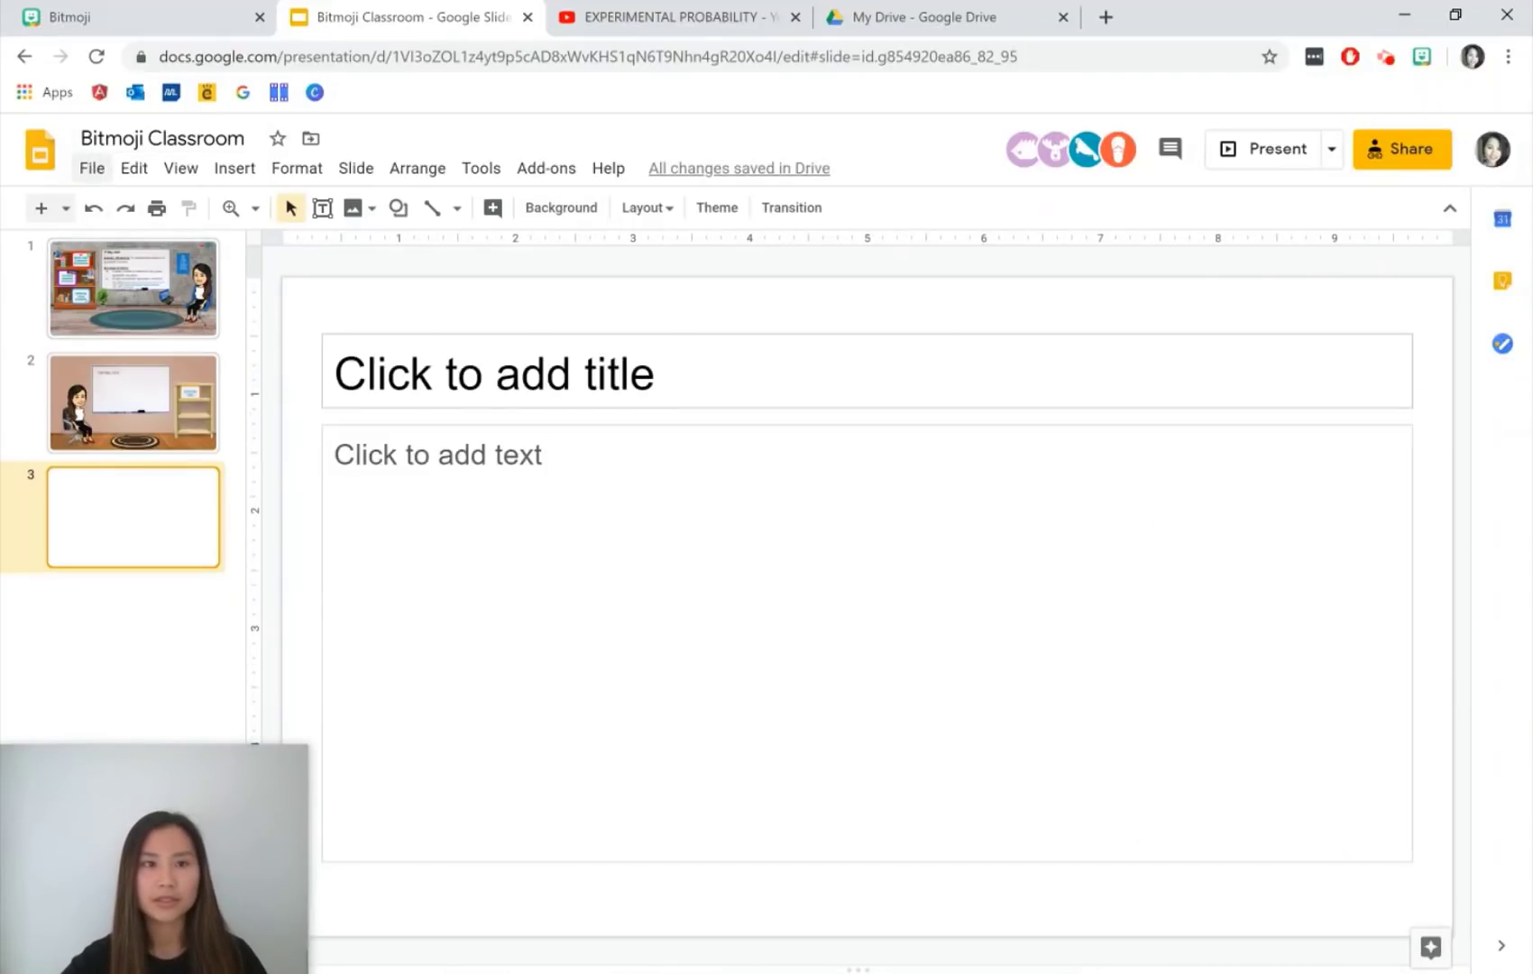
pyautogui.click(85, 175)
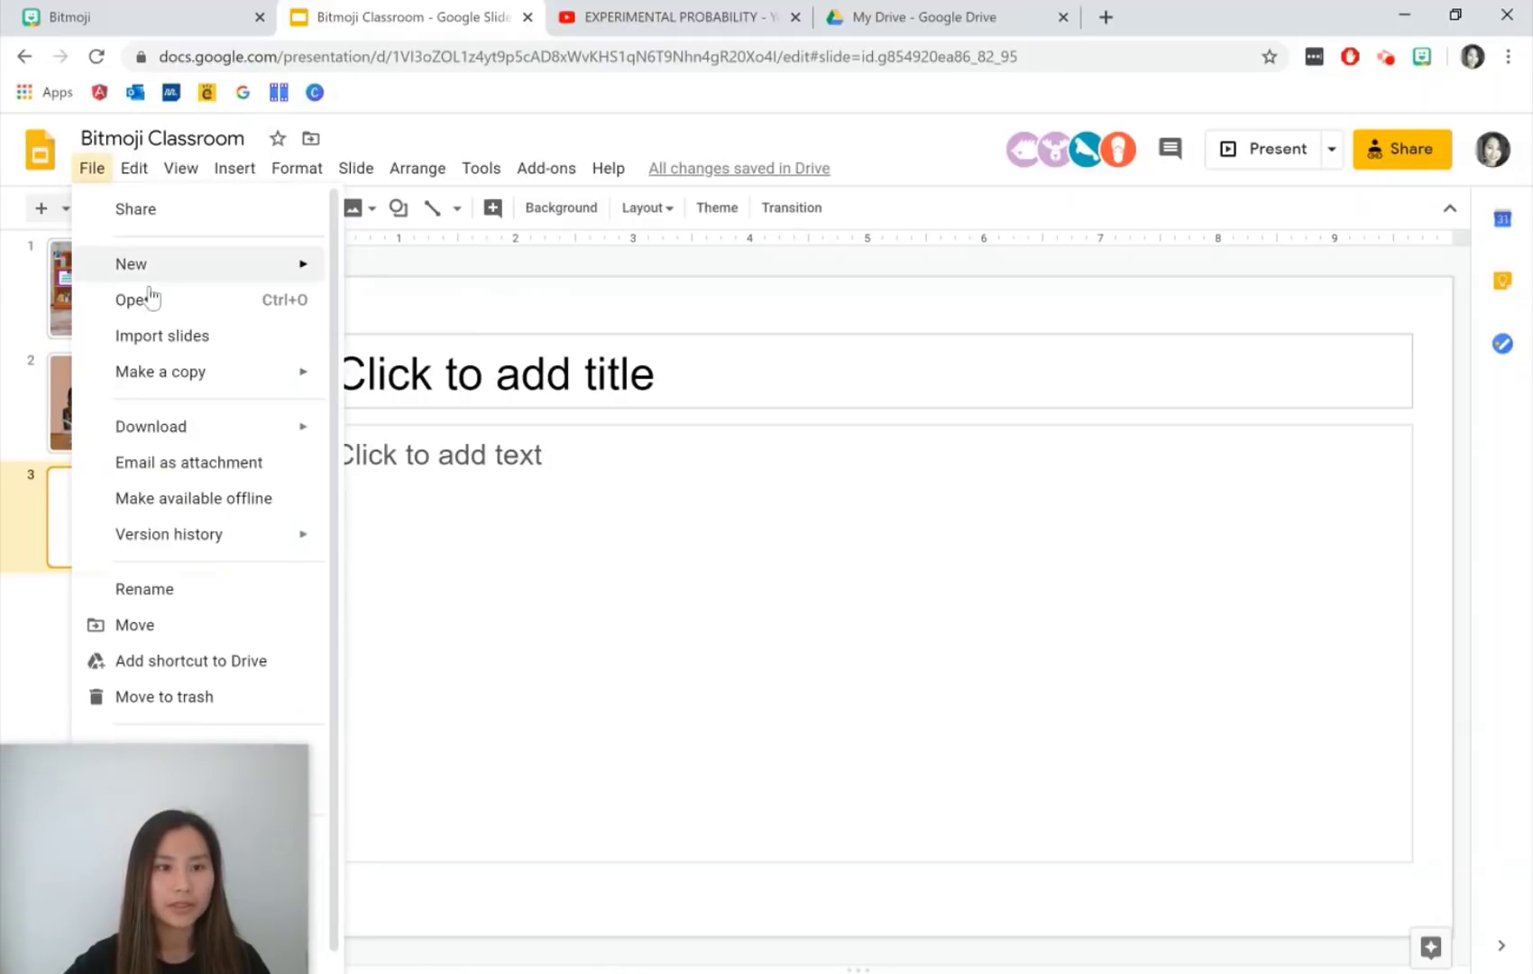
pyautogui.moveTo(151, 764); pyautogui.dragTo(1375, 771)
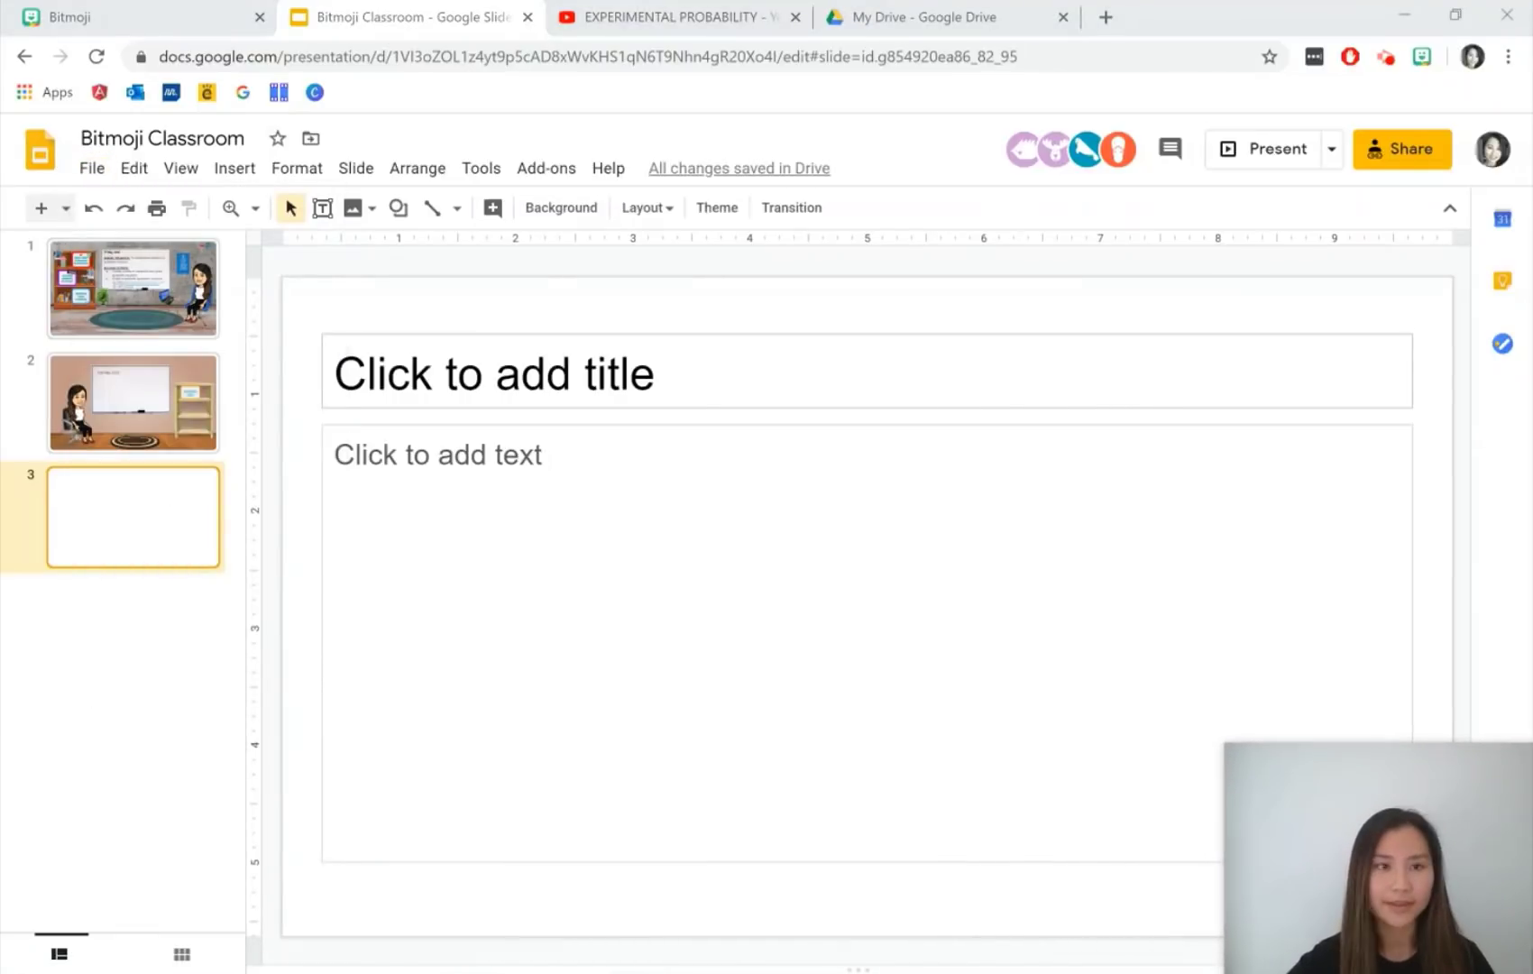
pyautogui.click(93, 171)
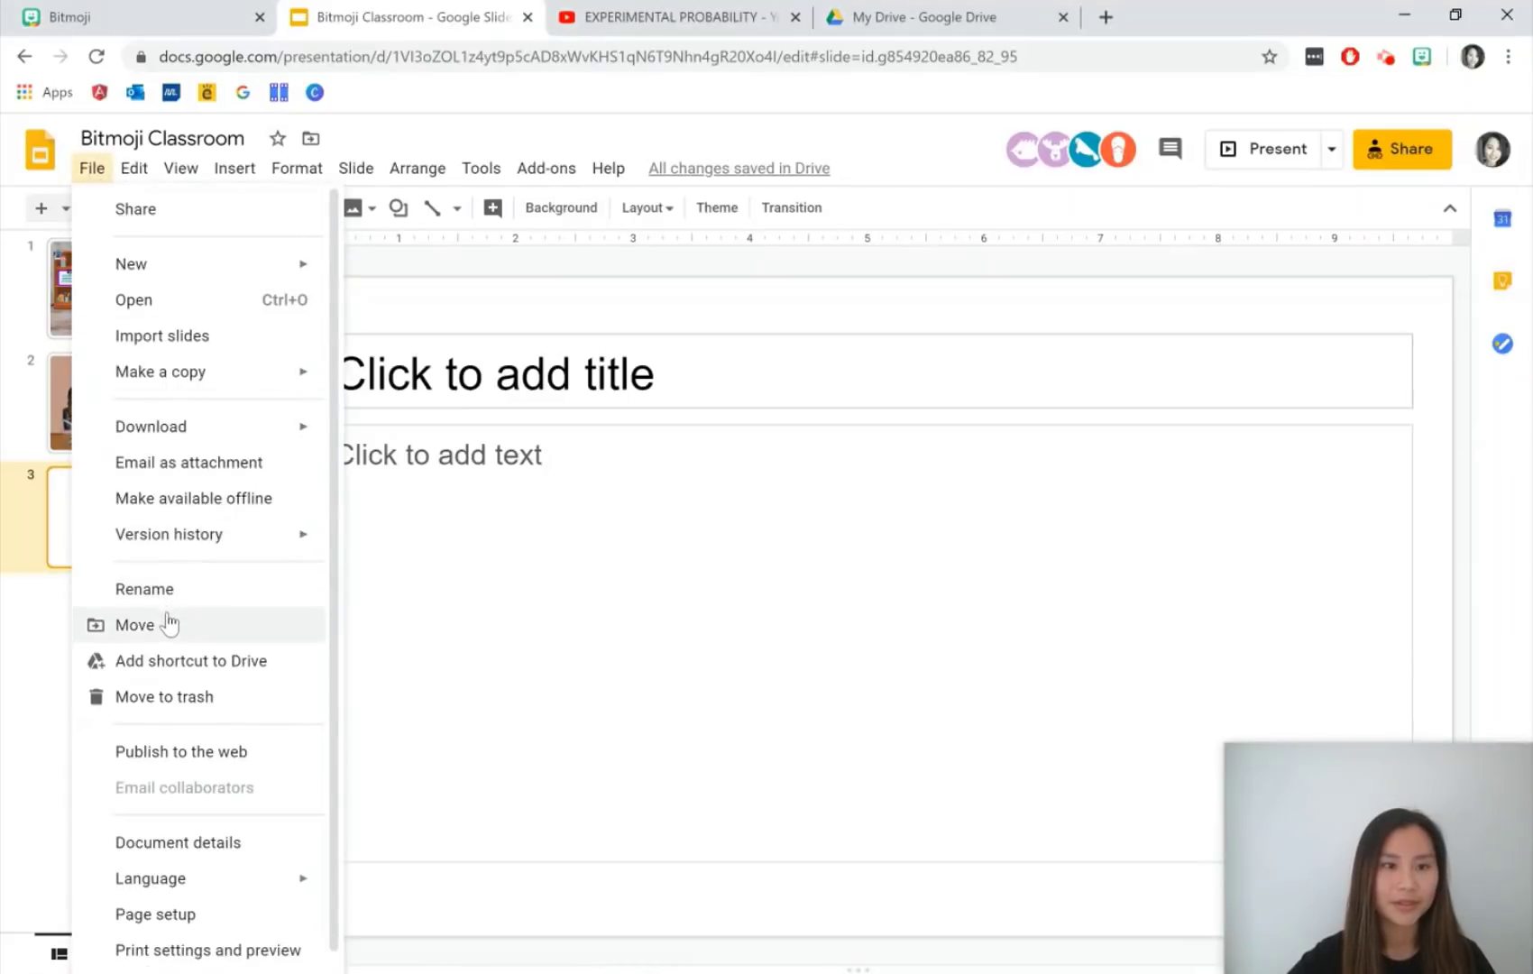
pyautogui.scroll(-1, 211, 732)
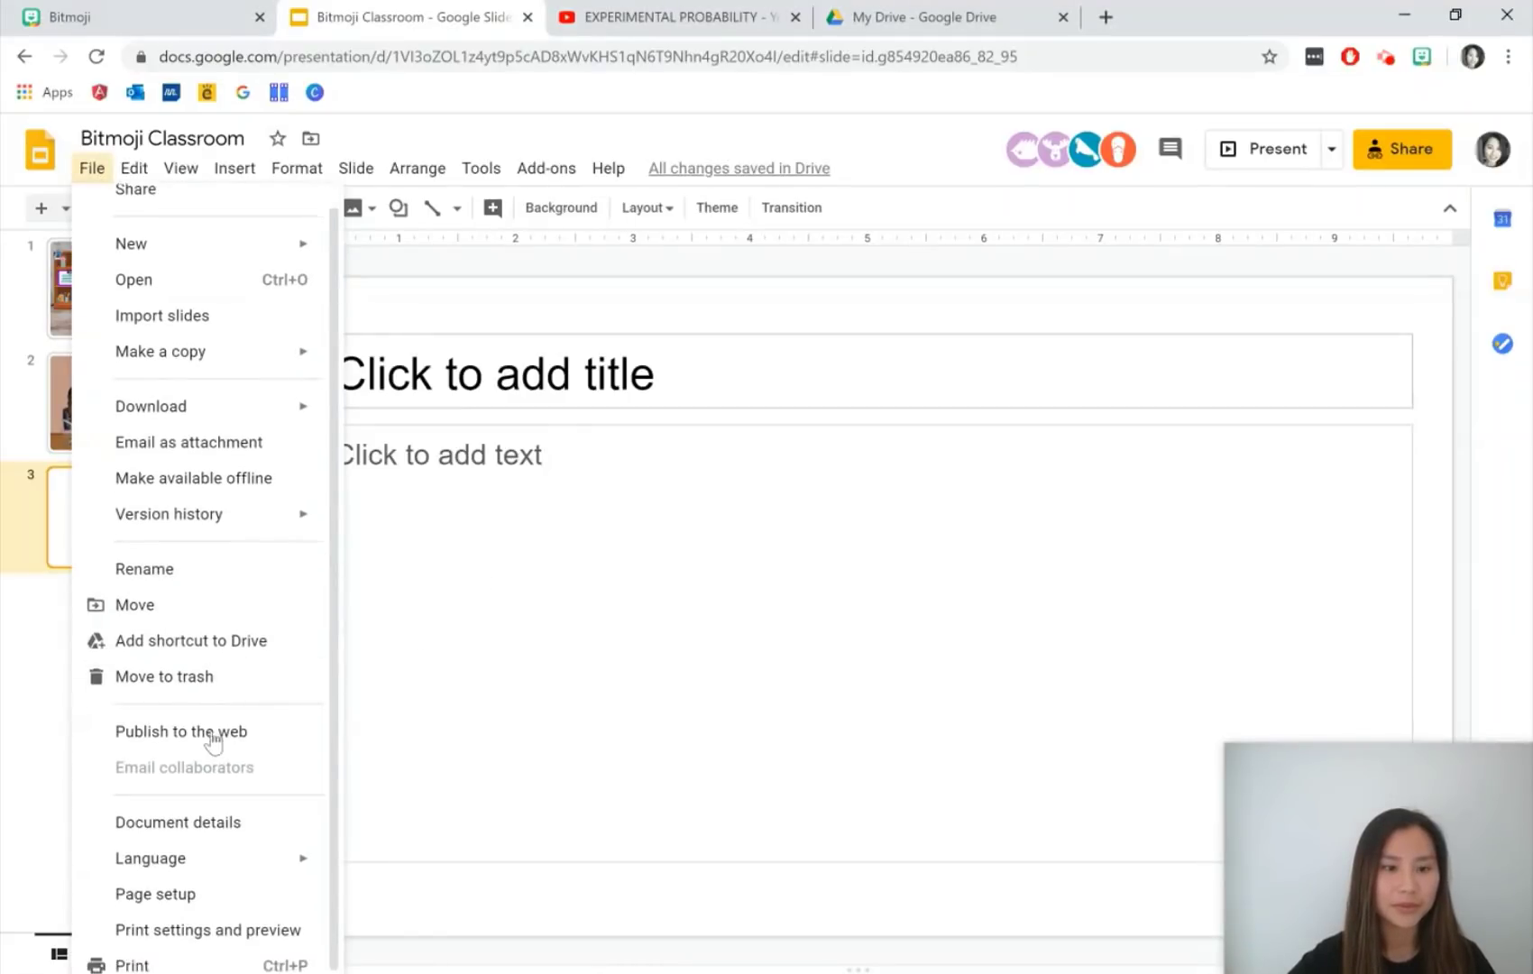
# - Set the page size to a custom 1000 × 250 pixels
pyautogui.click(221, 887)
pyautogui.click(740, 521)
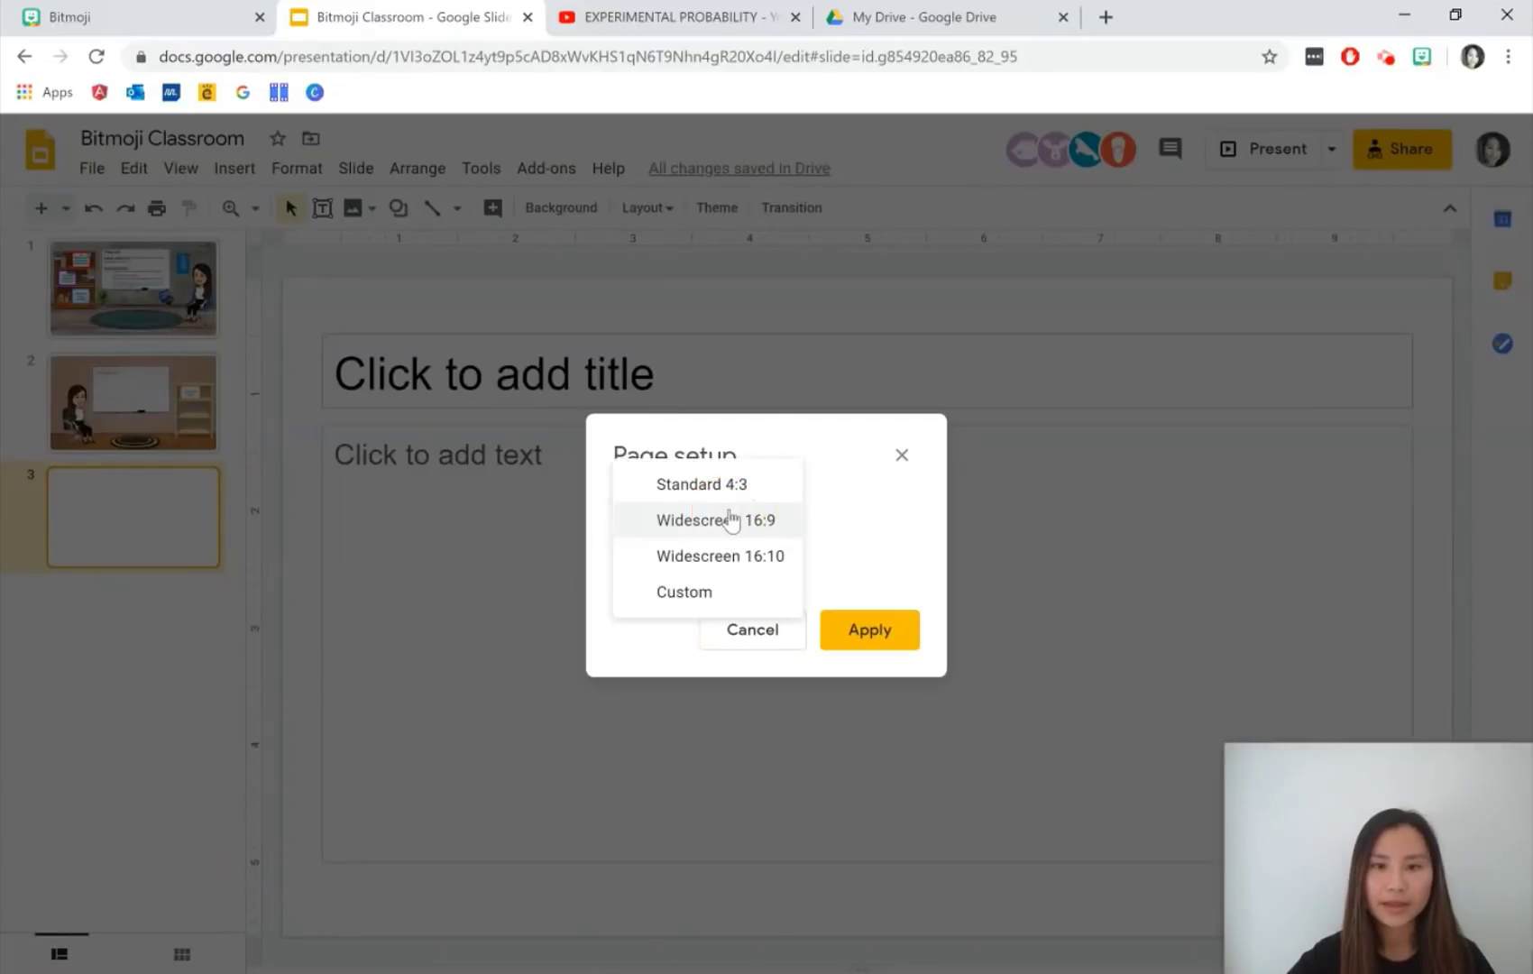
pyautogui.click(718, 591)
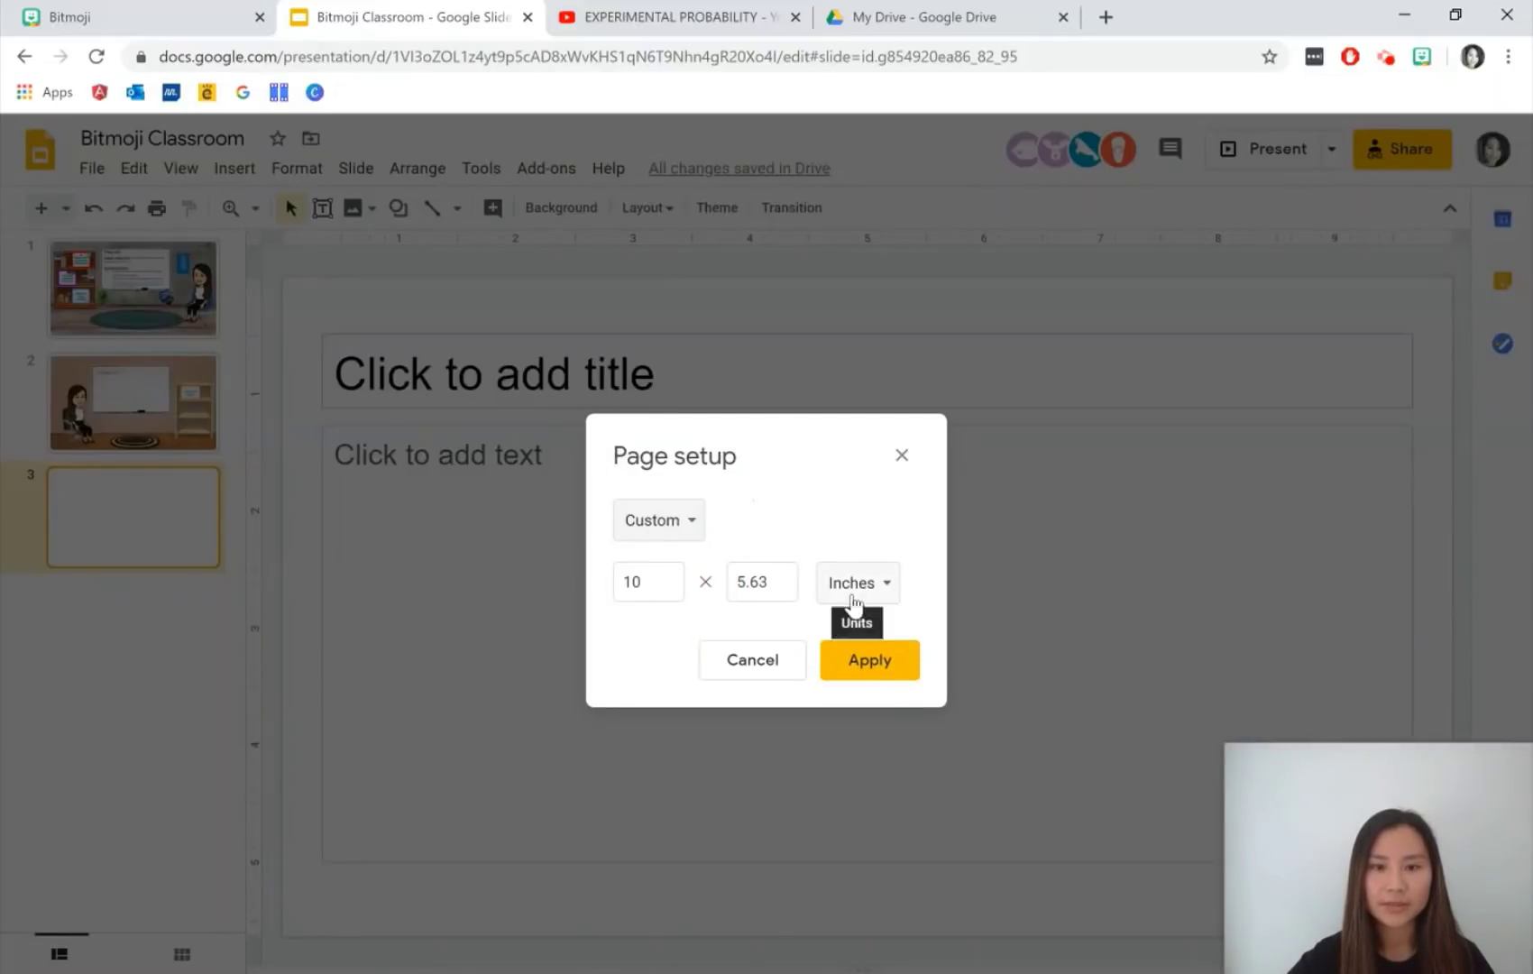
pyautogui.click(852, 595)
pyautogui.click(868, 689)
pyautogui.doubleClick(674, 591)
pyautogui.write('1000')
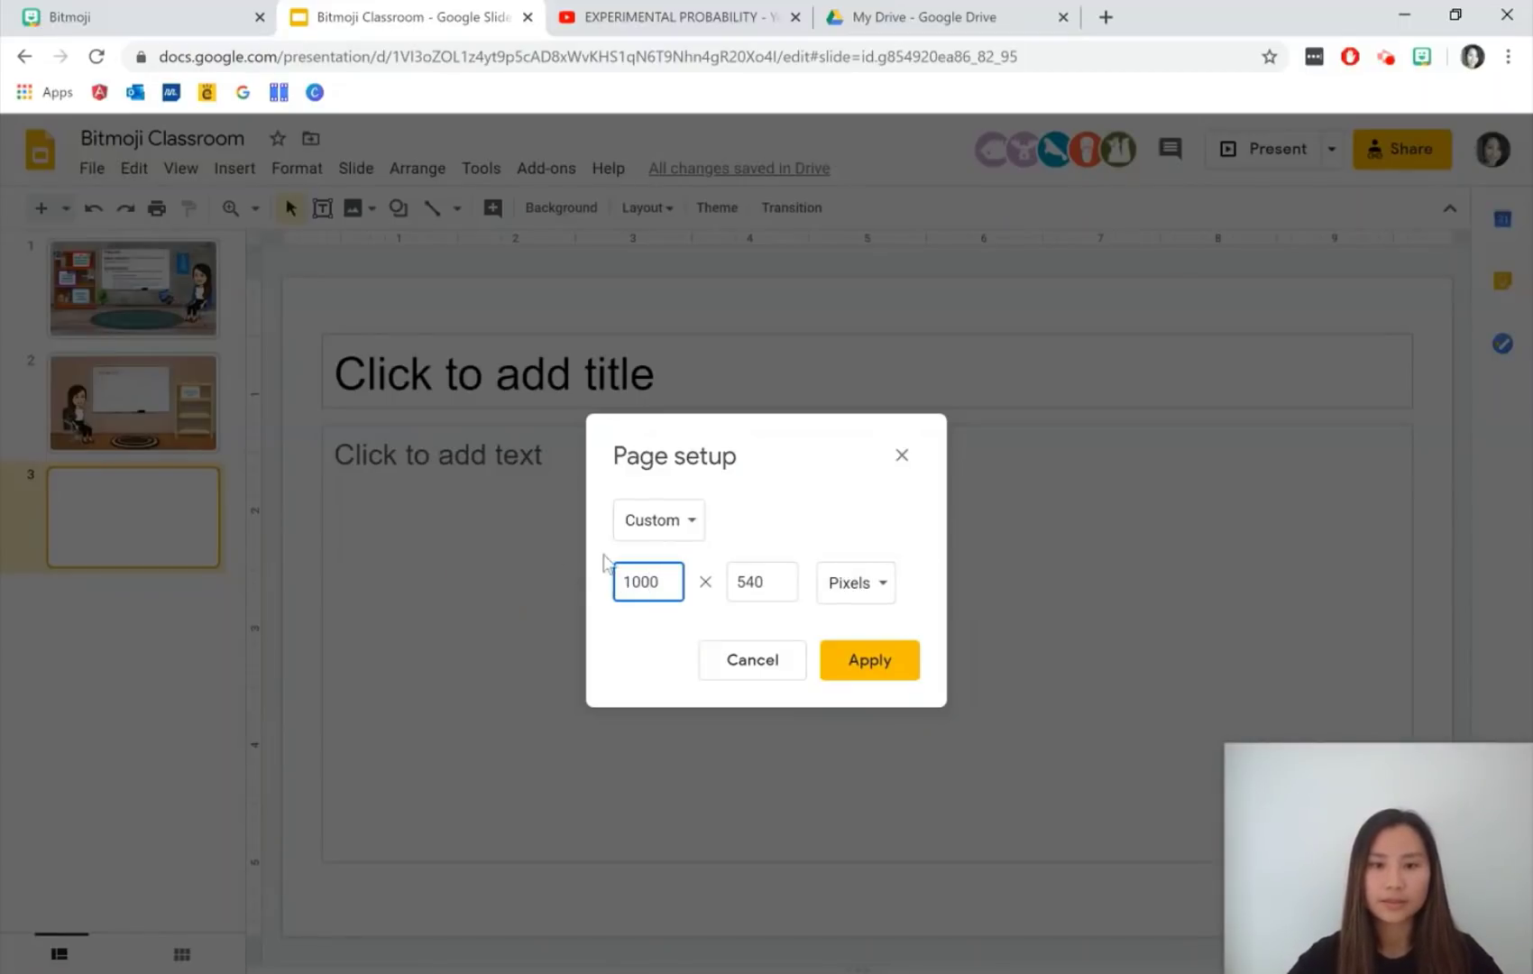
pyautogui.doubleClick(794, 590)
pyautogui.write('250')
pyautogui.press('Return')
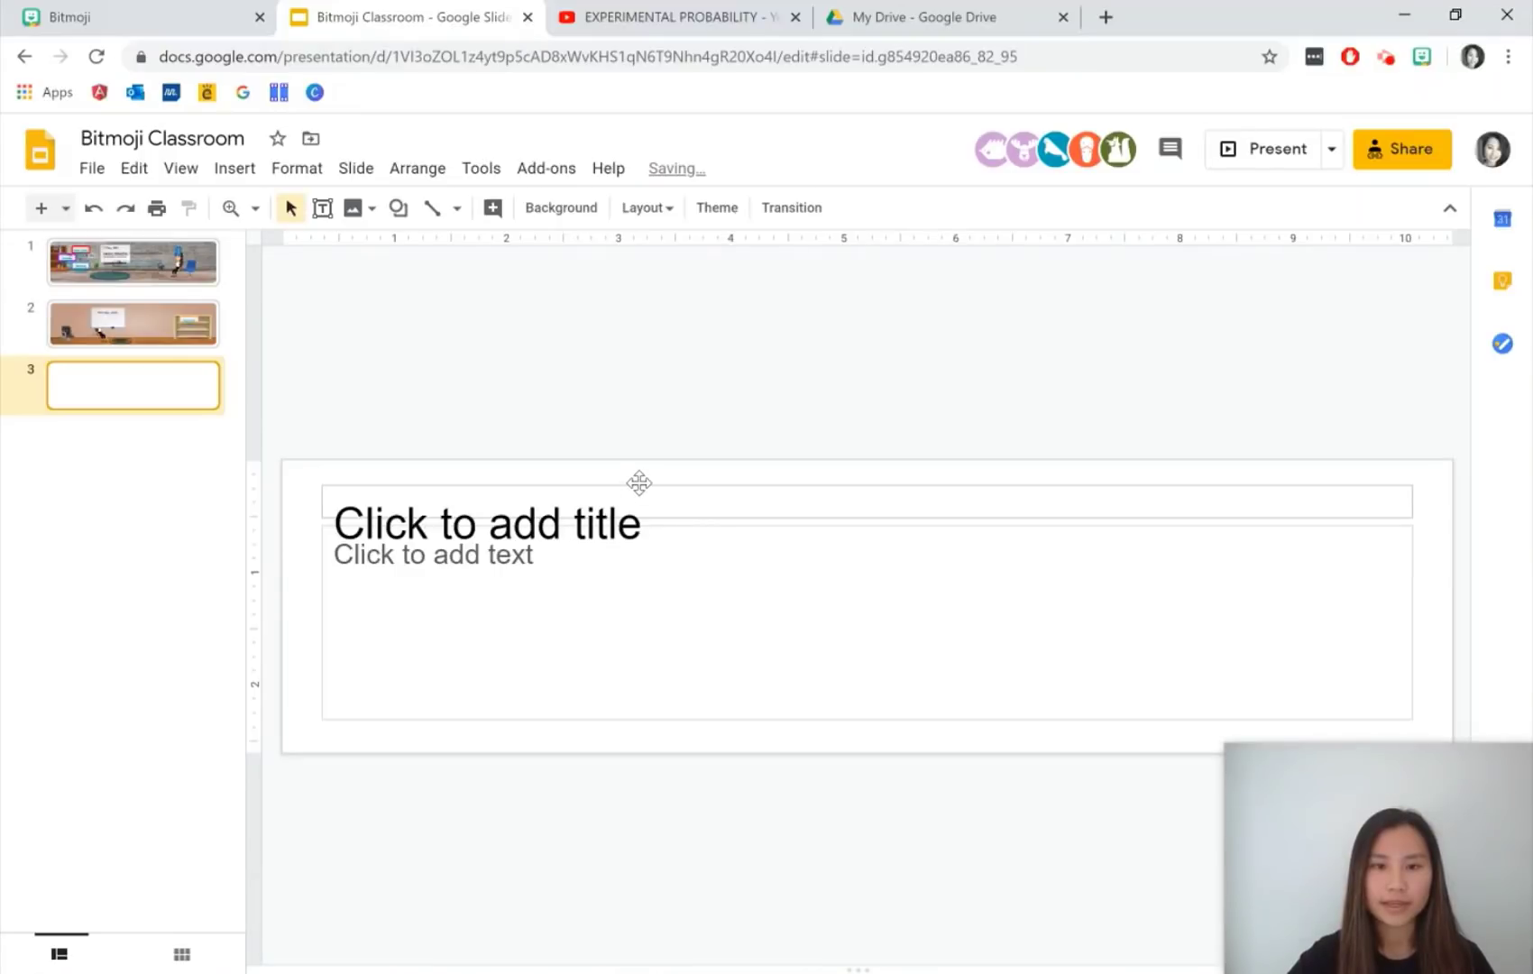
# - Delete the title and body placeholders from the new slide
pyautogui.click(637, 482)
pyautogui.press('Delete')
pyautogui.click(665, 525)
pyautogui.press('Delete')
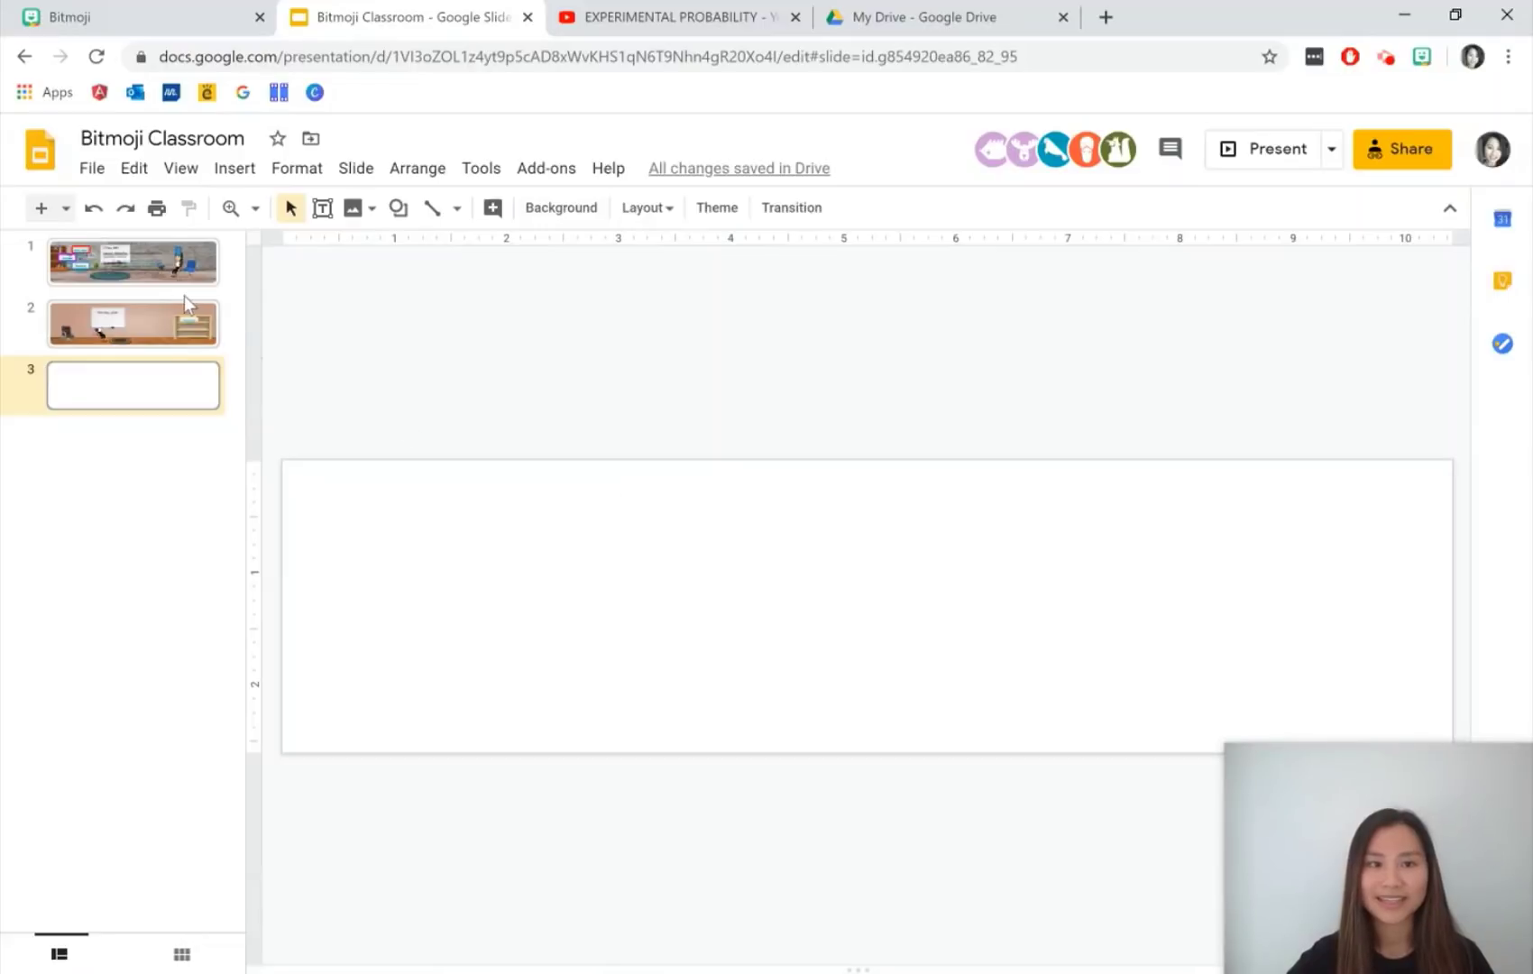
# - Review slides 1 and 2 at 1000 × 250, then undo back to the two-slide deck
pyautogui.click(165, 277)
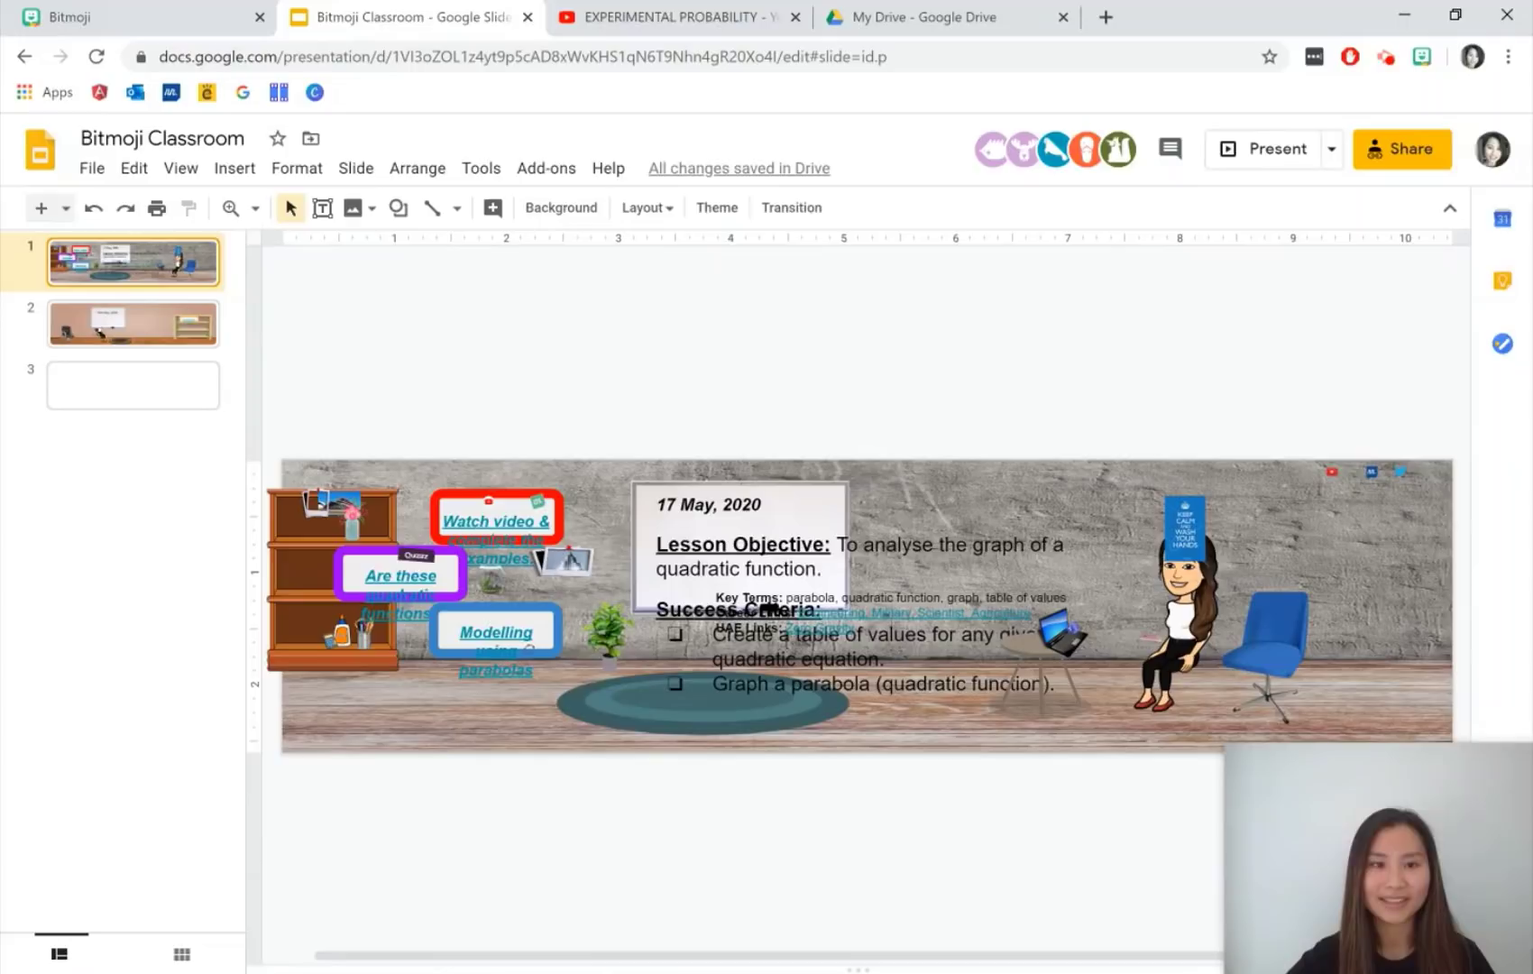
pyautogui.click(199, 341)
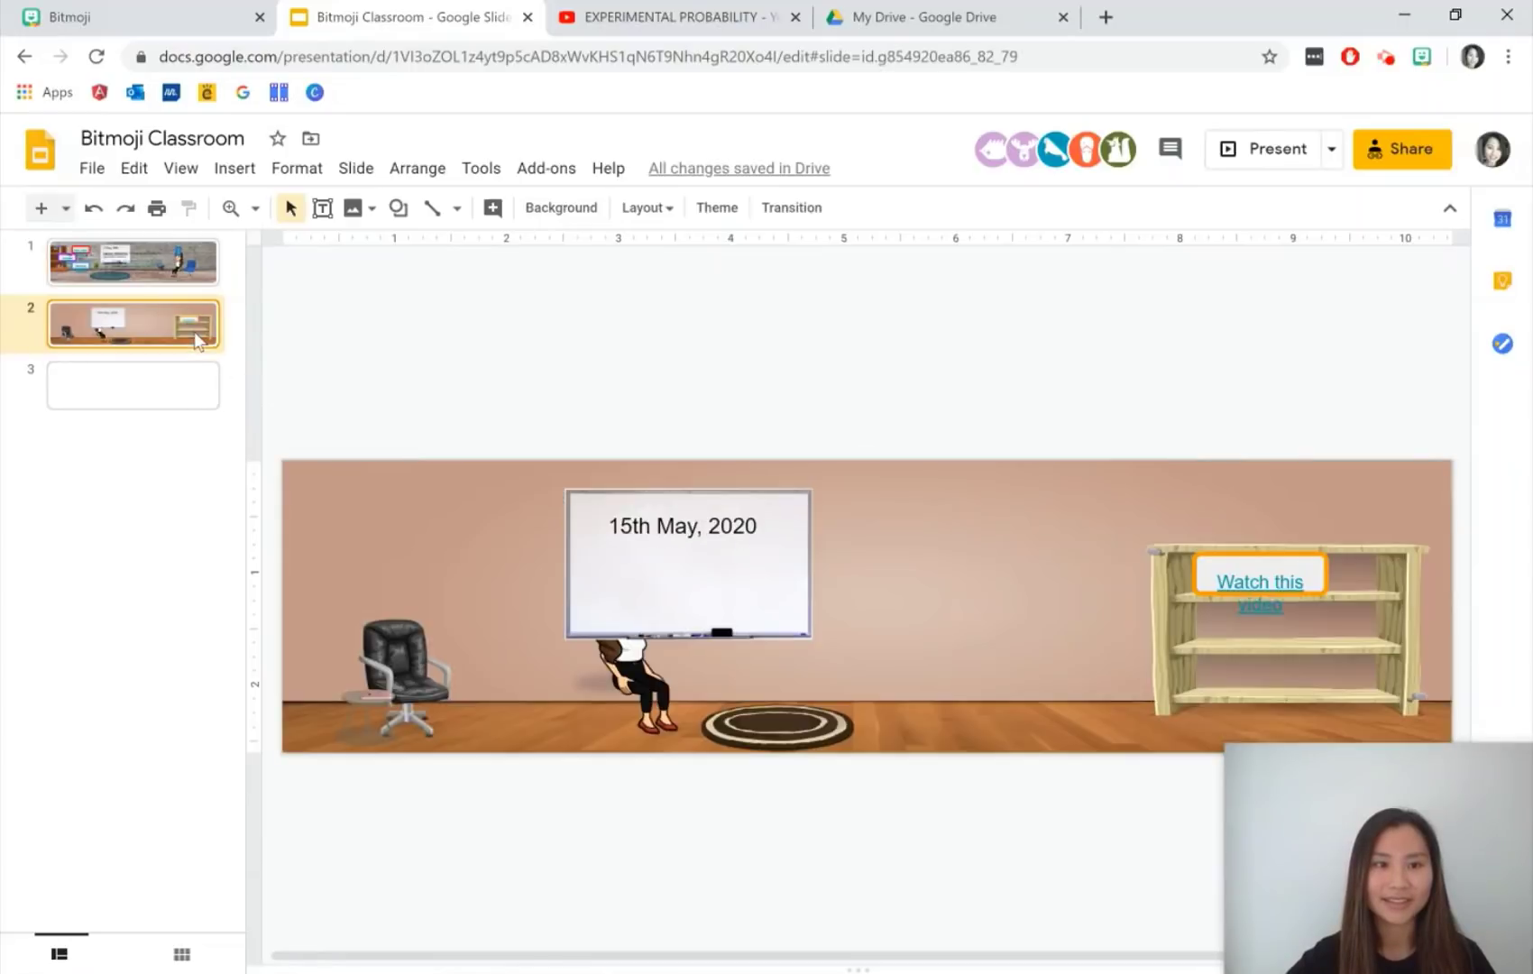
pyautogui.click(185, 392)
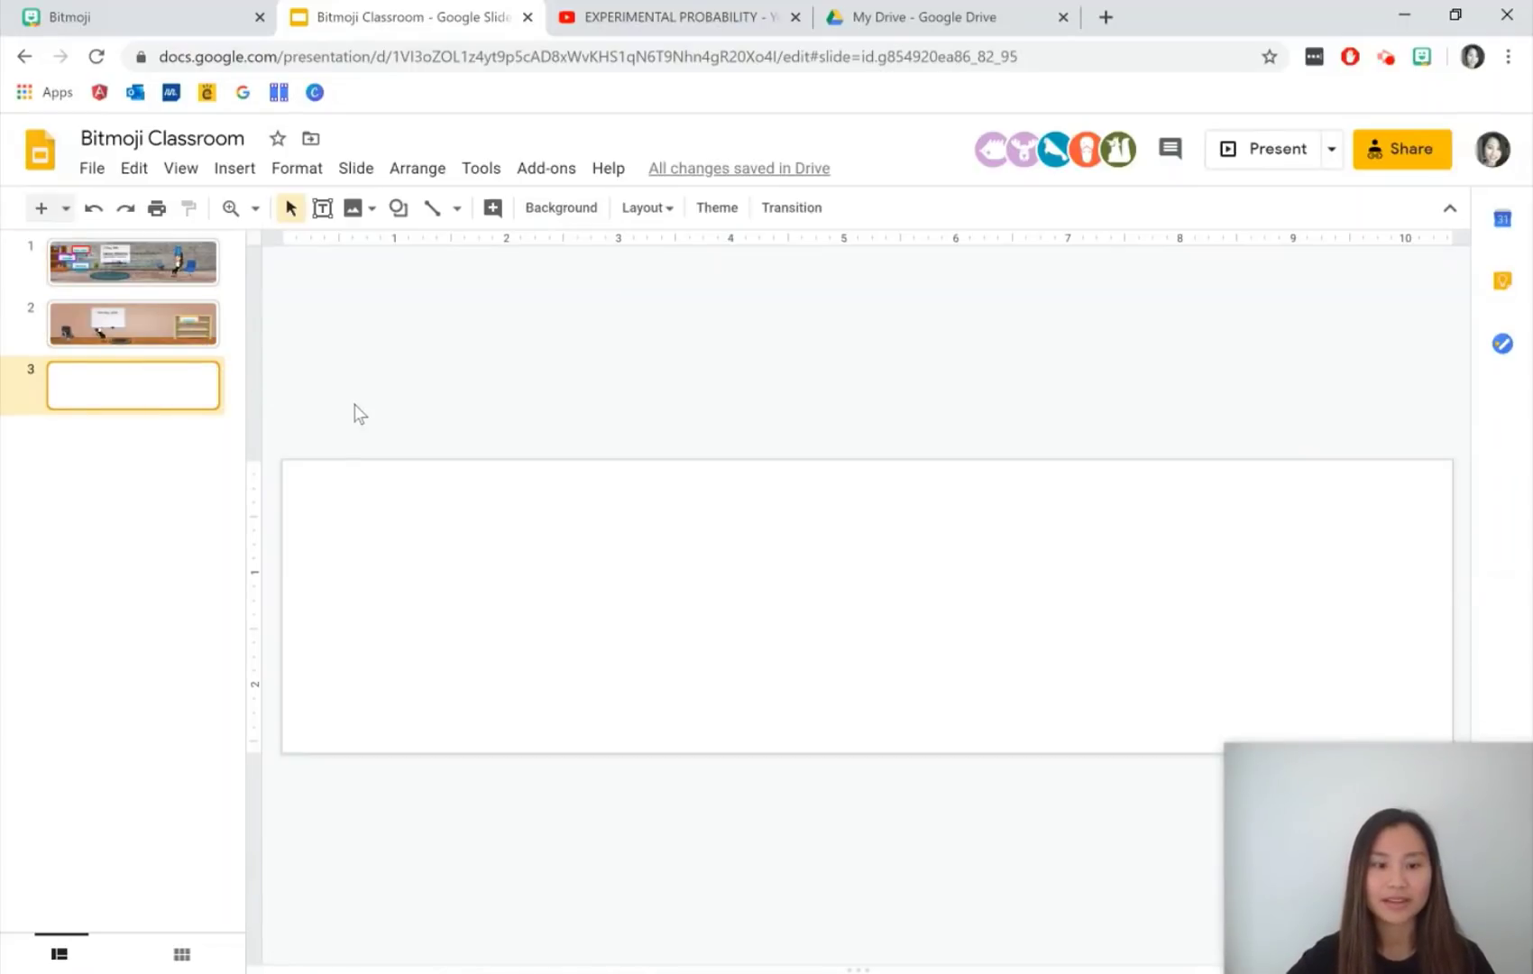
pyautogui.hotkey('ctrl', 'z')
pyautogui.hotkey('ctrl', 'z')
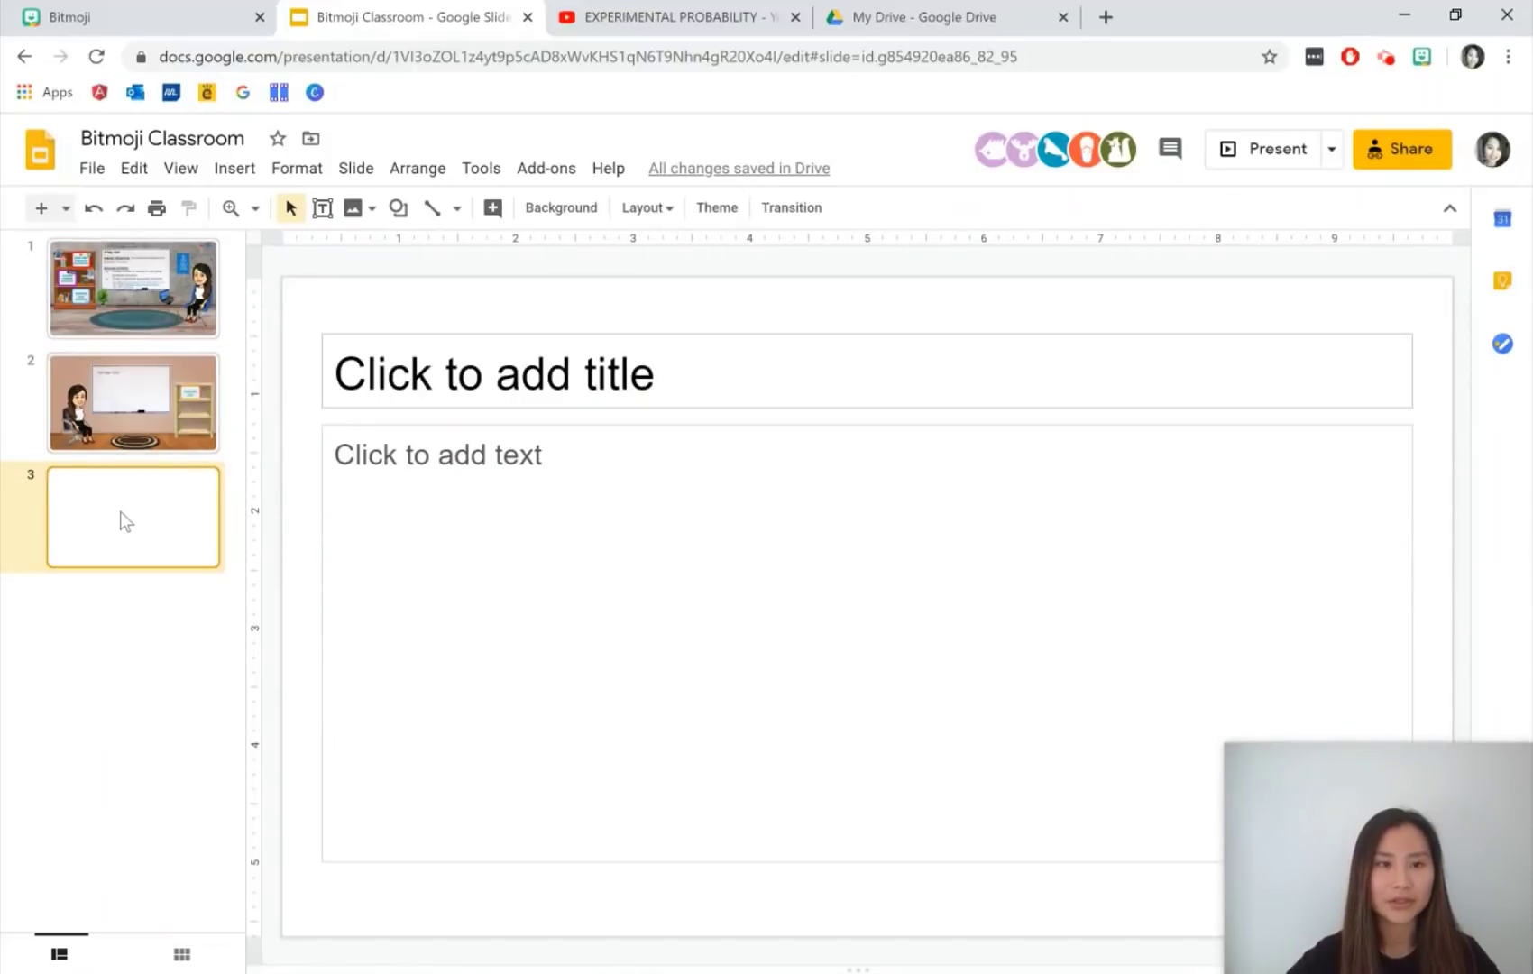
pyautogui.press('Delete')
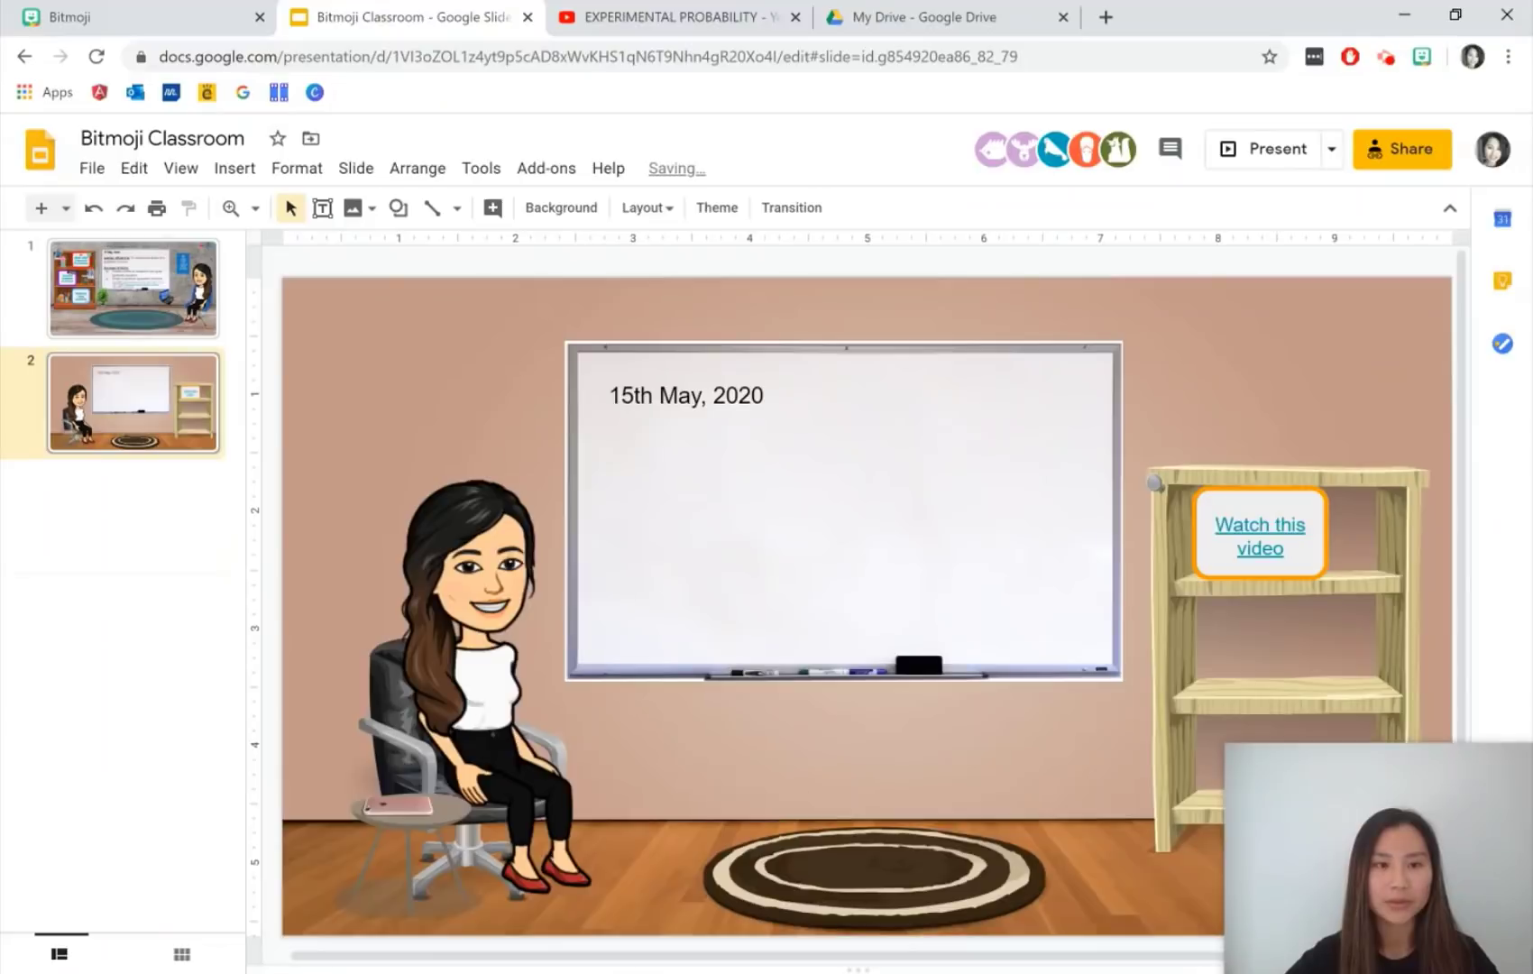
# - Replace slide 2 with a duplicate of slide 1 minus its seated Bitmoji, leaving the empty chair
pyautogui.rightClick(120, 437)
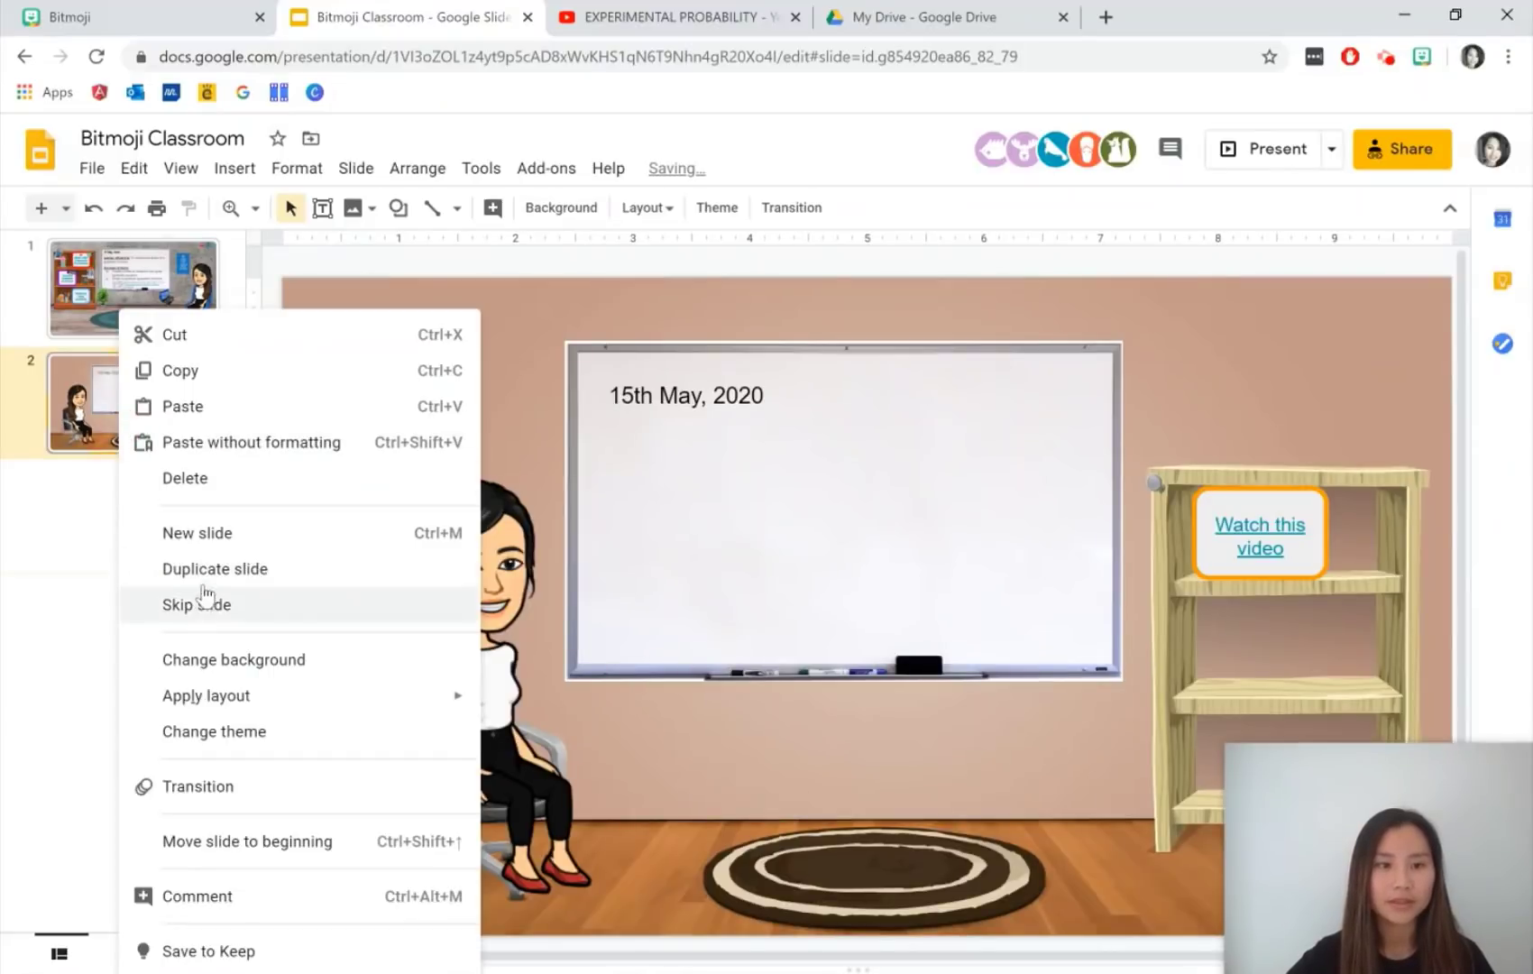
pyautogui.click(208, 487)
pyautogui.click(198, 323)
pyautogui.rightClick(198, 322)
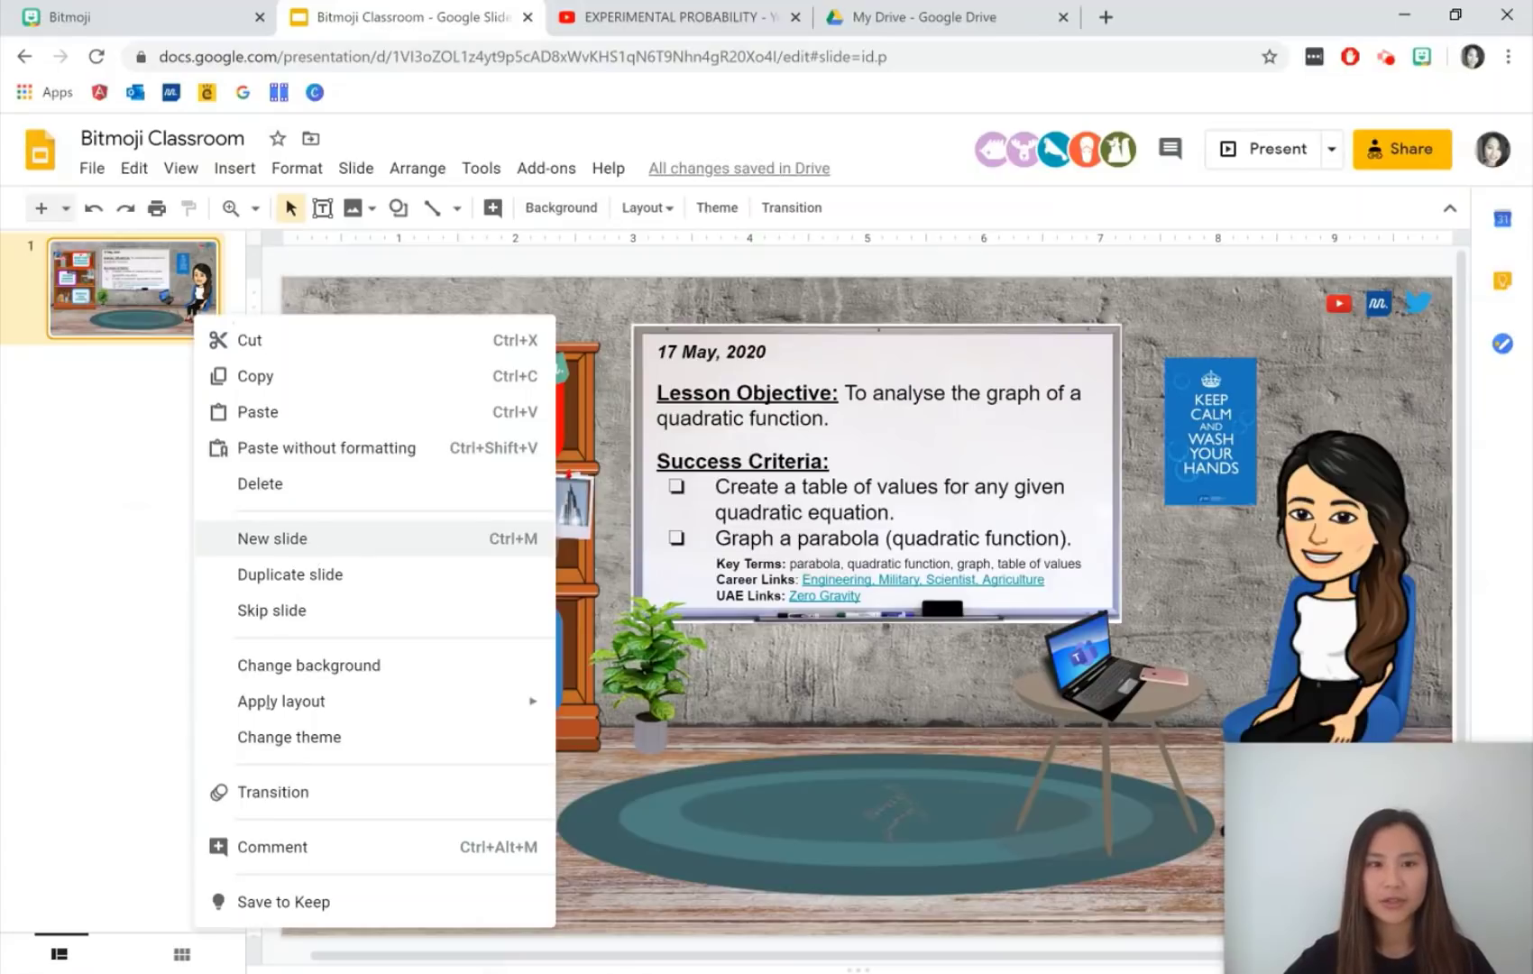
pyautogui.click(303, 573)
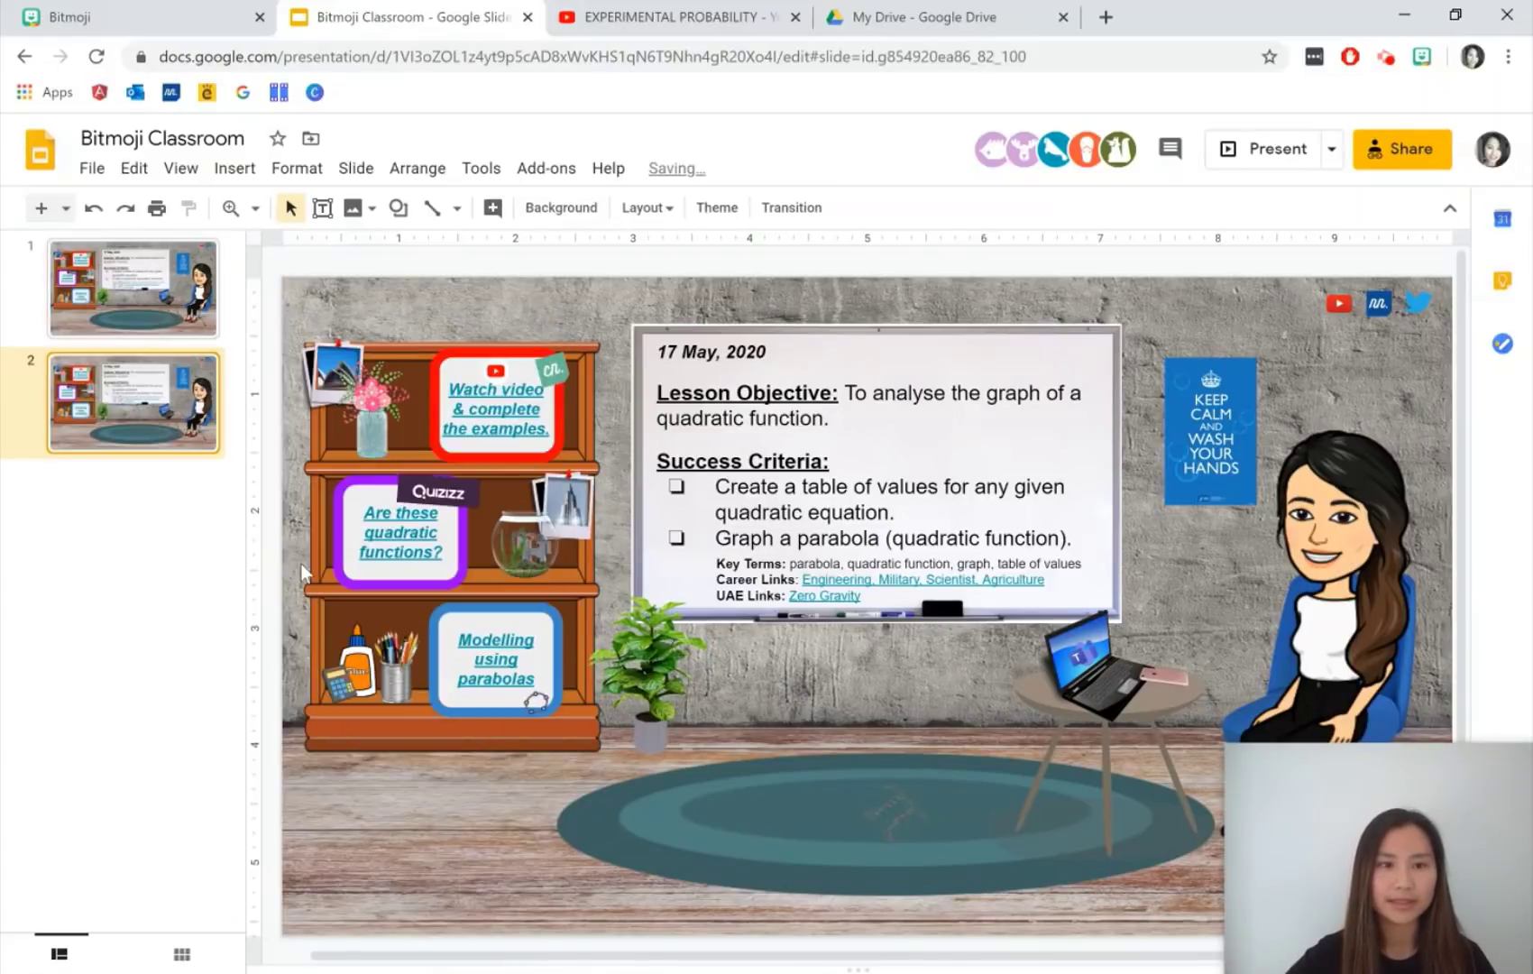
pyautogui.click(1349, 495)
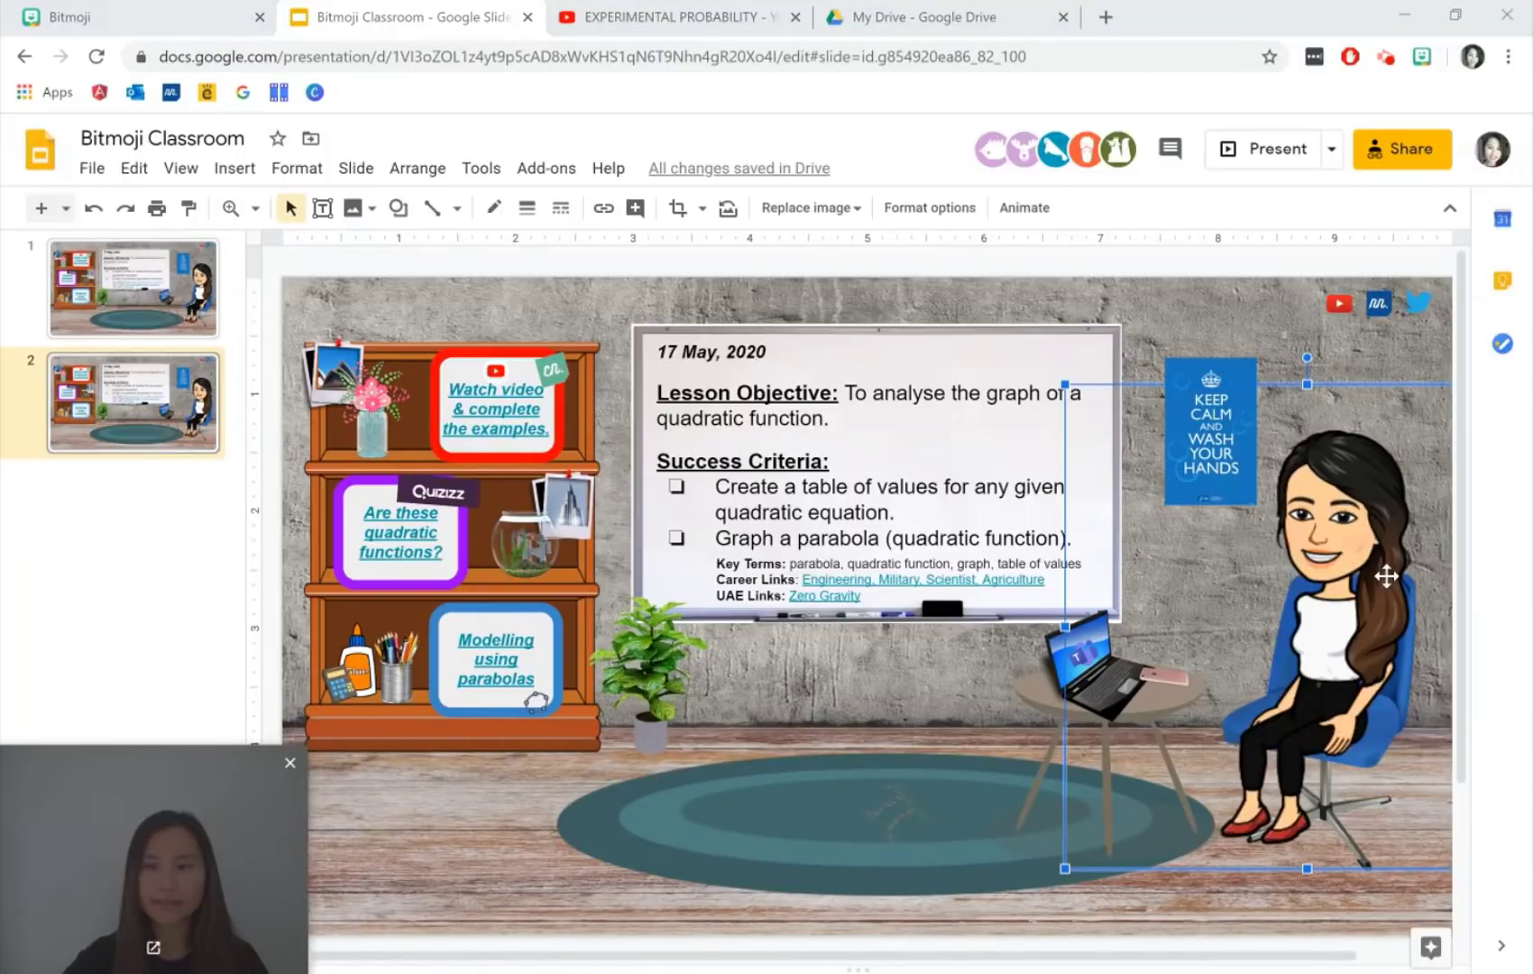
pyautogui.press('Delete')
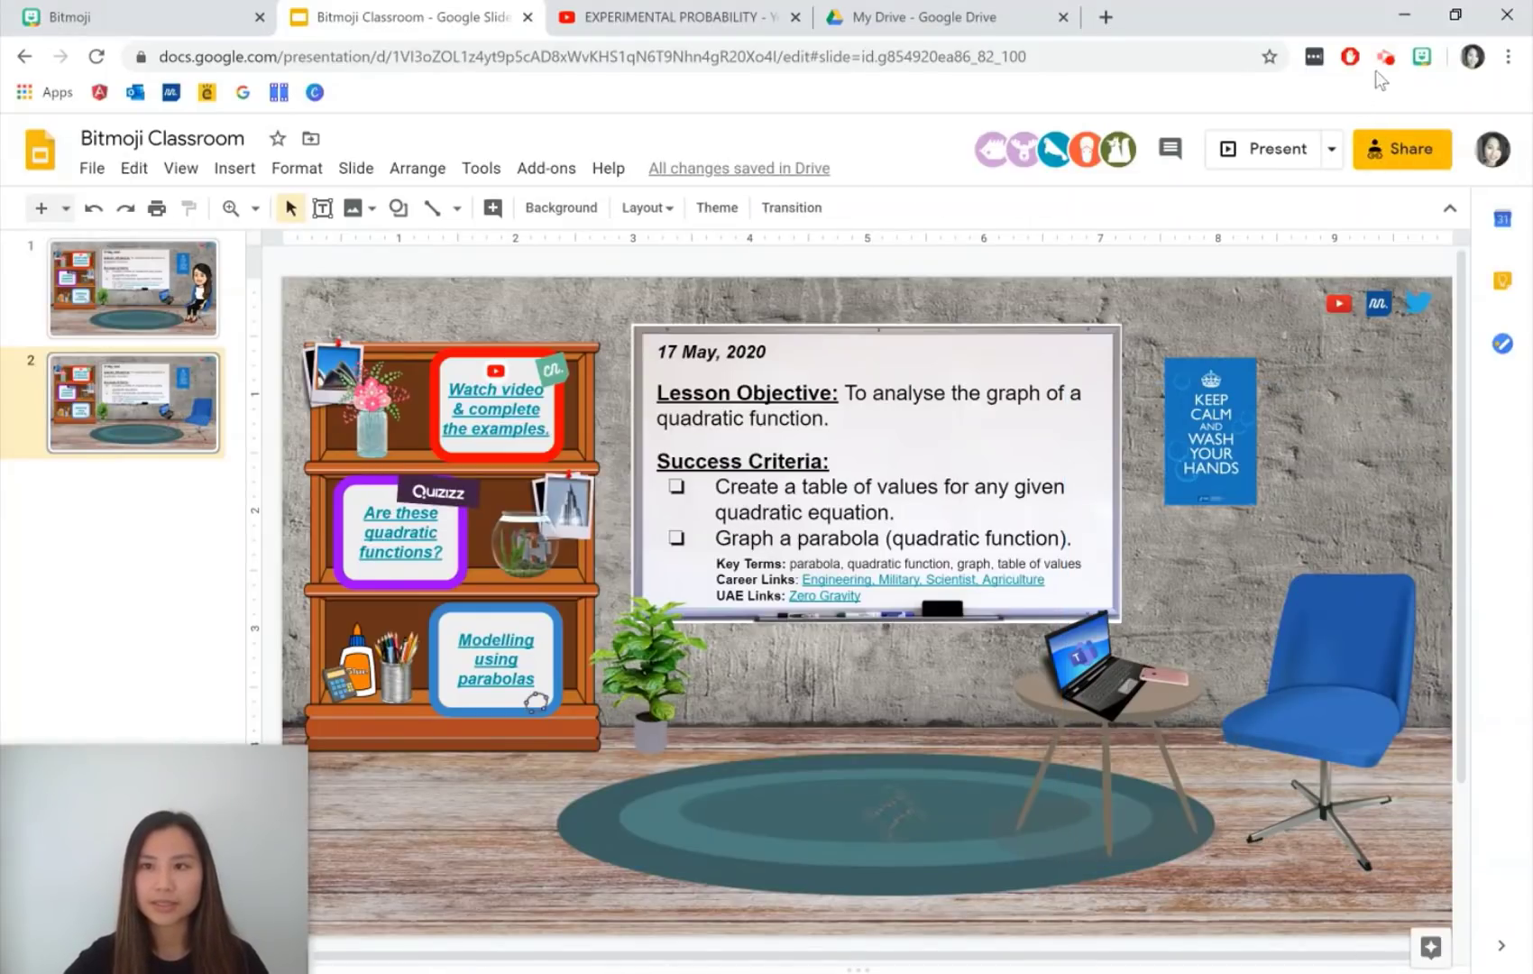
# - Insert the waving Bitmoji sticker and move it onto the floor by the chair
pyautogui.click(1421, 57)
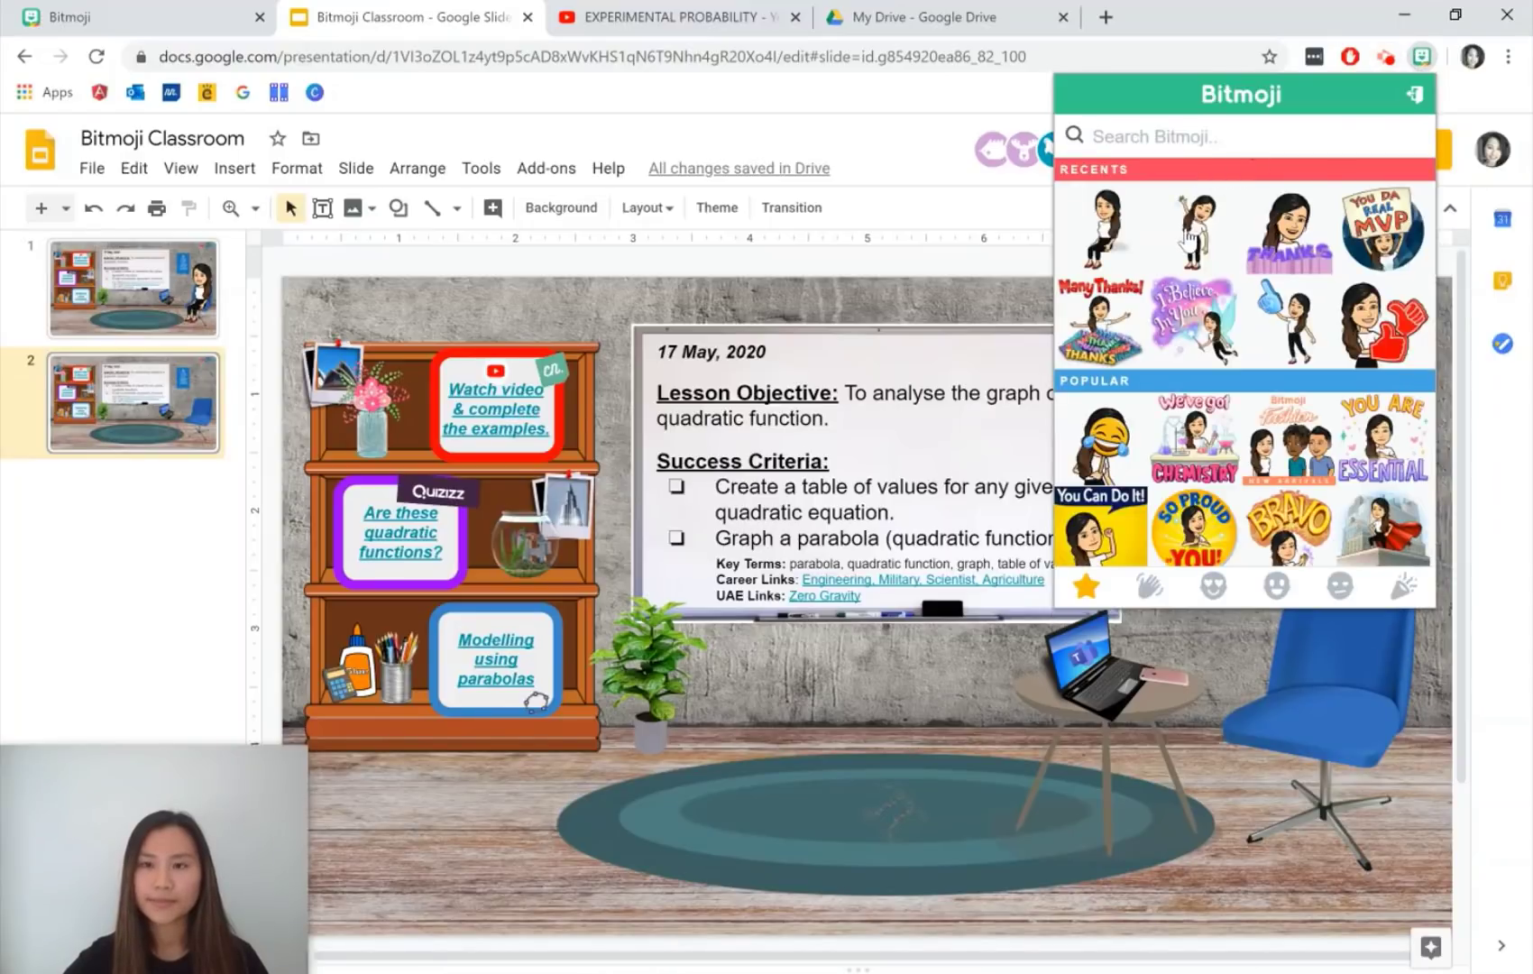
pyautogui.click(1194, 230)
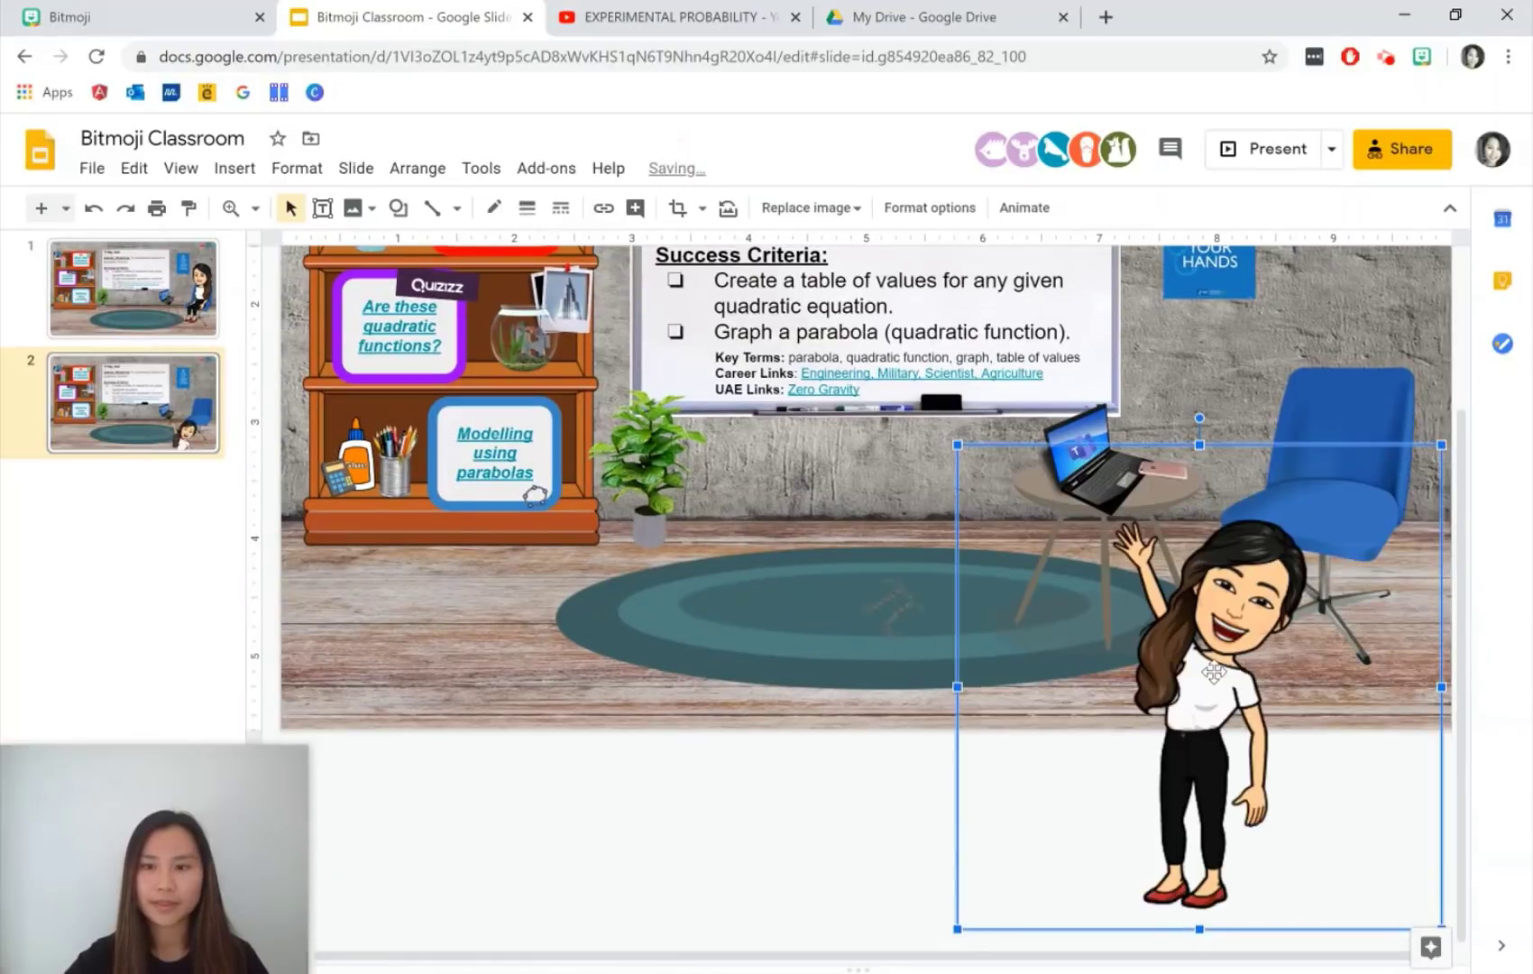
pyautogui.moveTo(1173, 787); pyautogui.dragTo(1208, 554)
pyautogui.scroll(3, 951, 717)
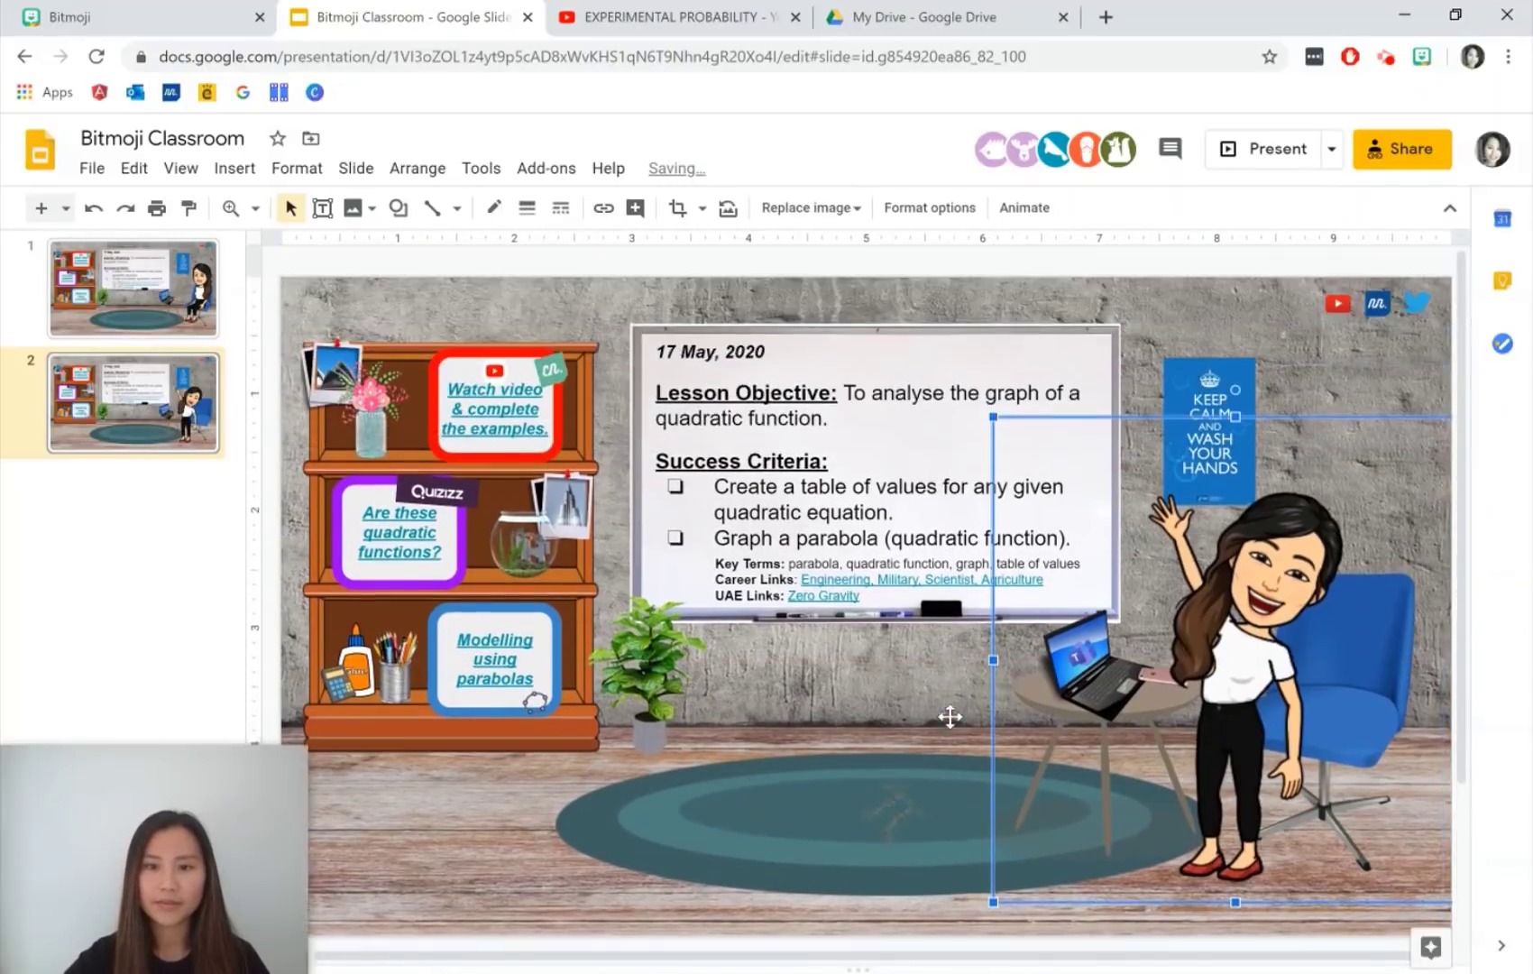
# - Launch the Creator Studio add-on from the Add-ons menu
pyautogui.click(1162, 337)
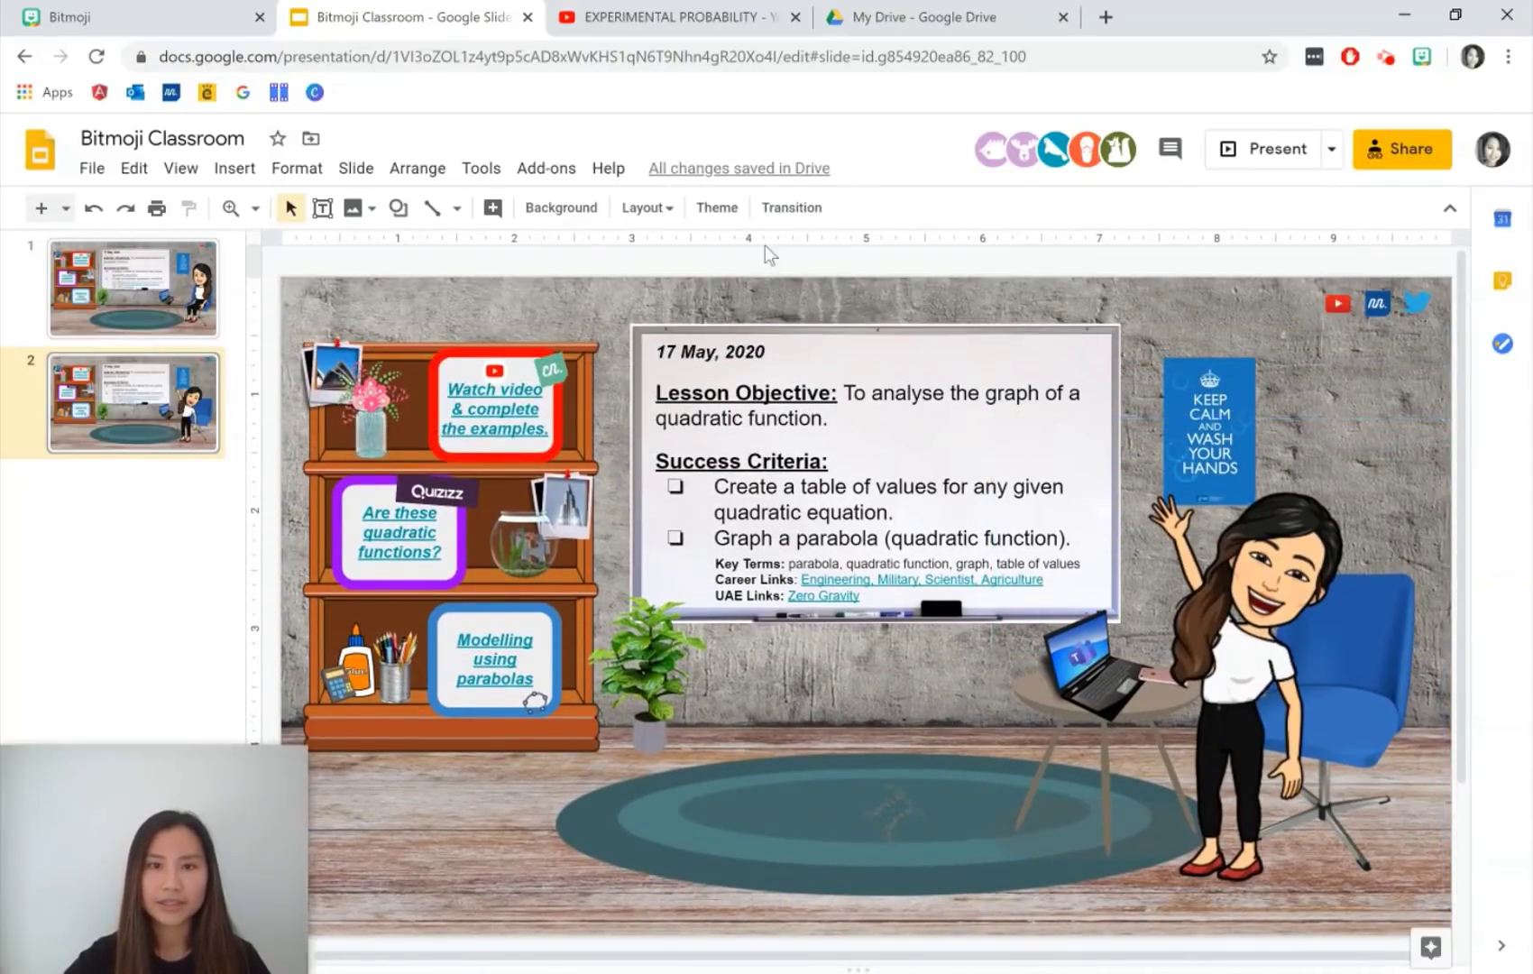
pyautogui.click(546, 167)
pyautogui.moveTo(561, 270)
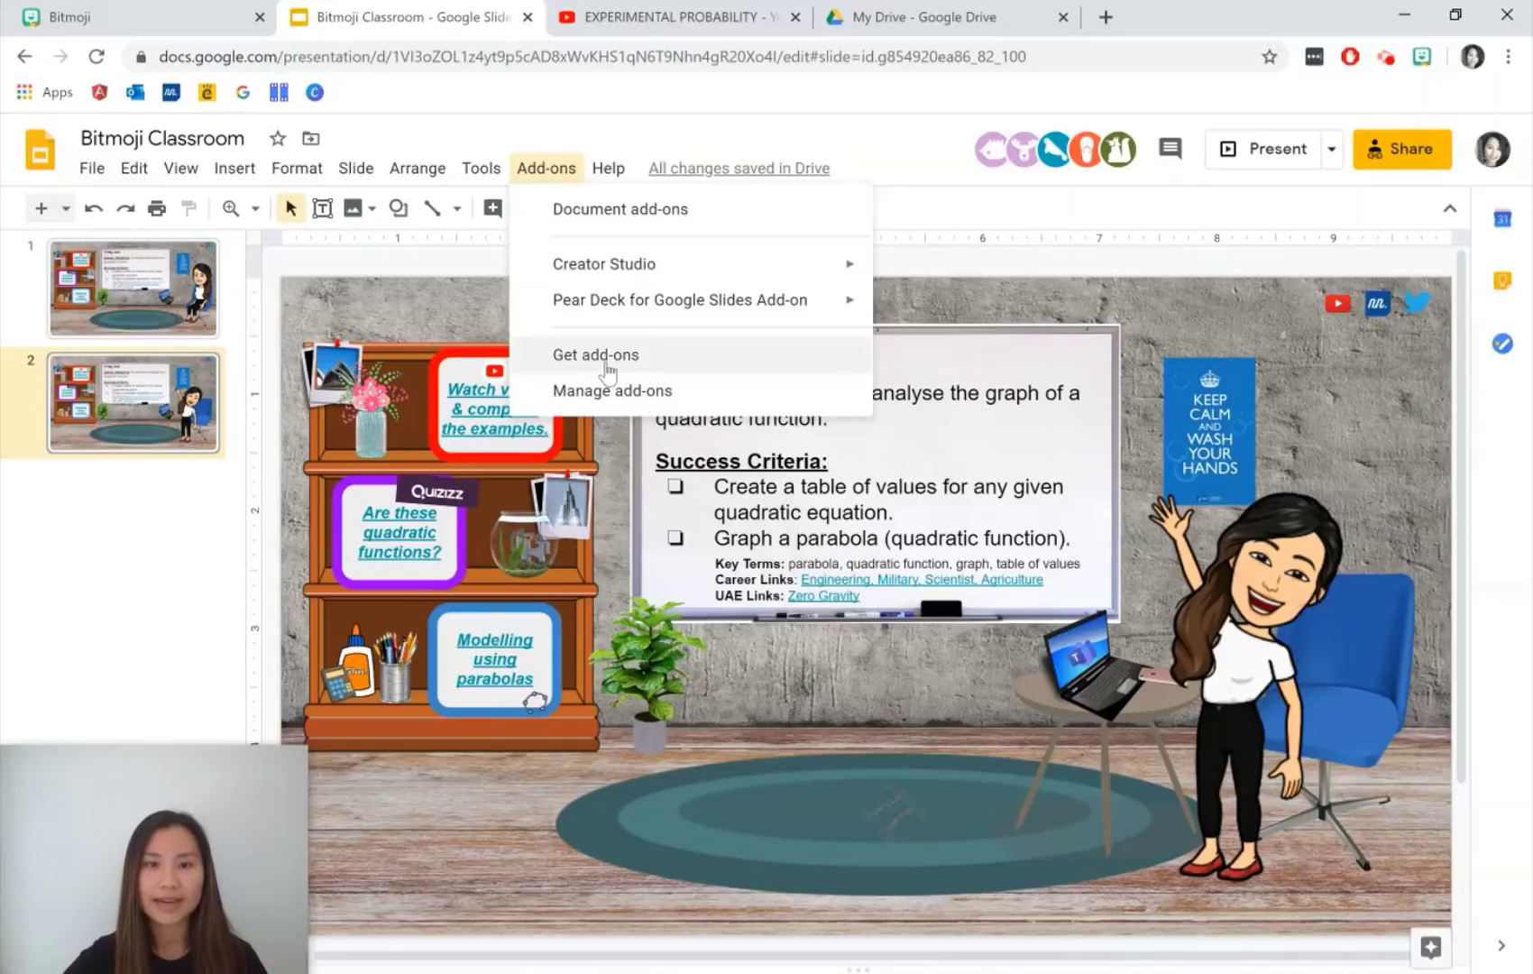
pyautogui.moveTo(667, 263)
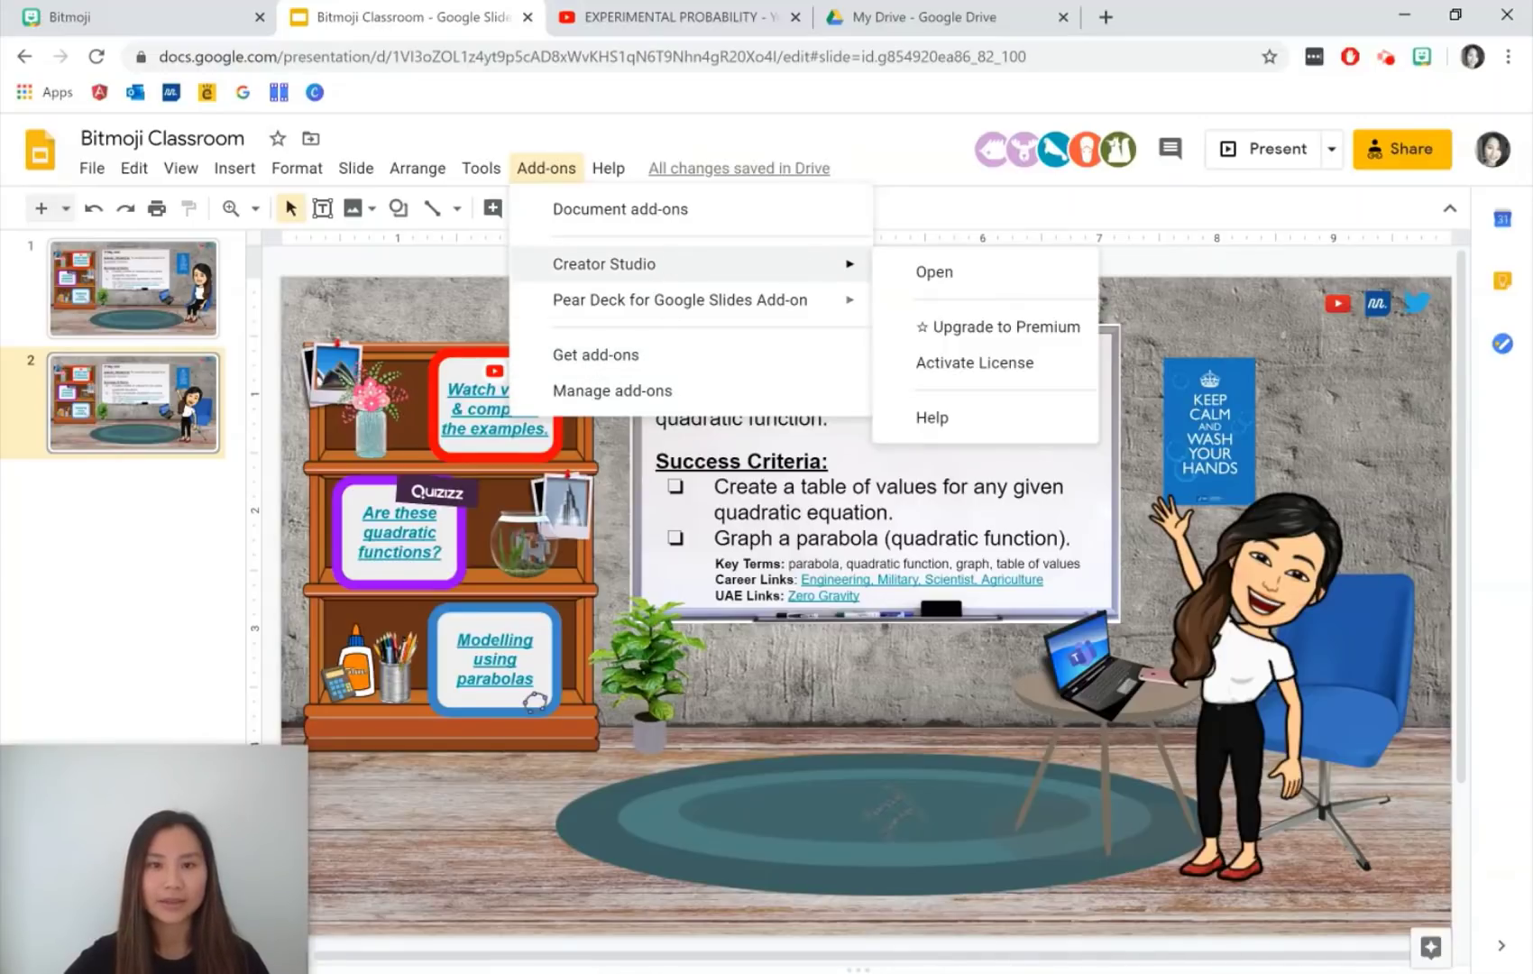
pyautogui.click(904, 270)
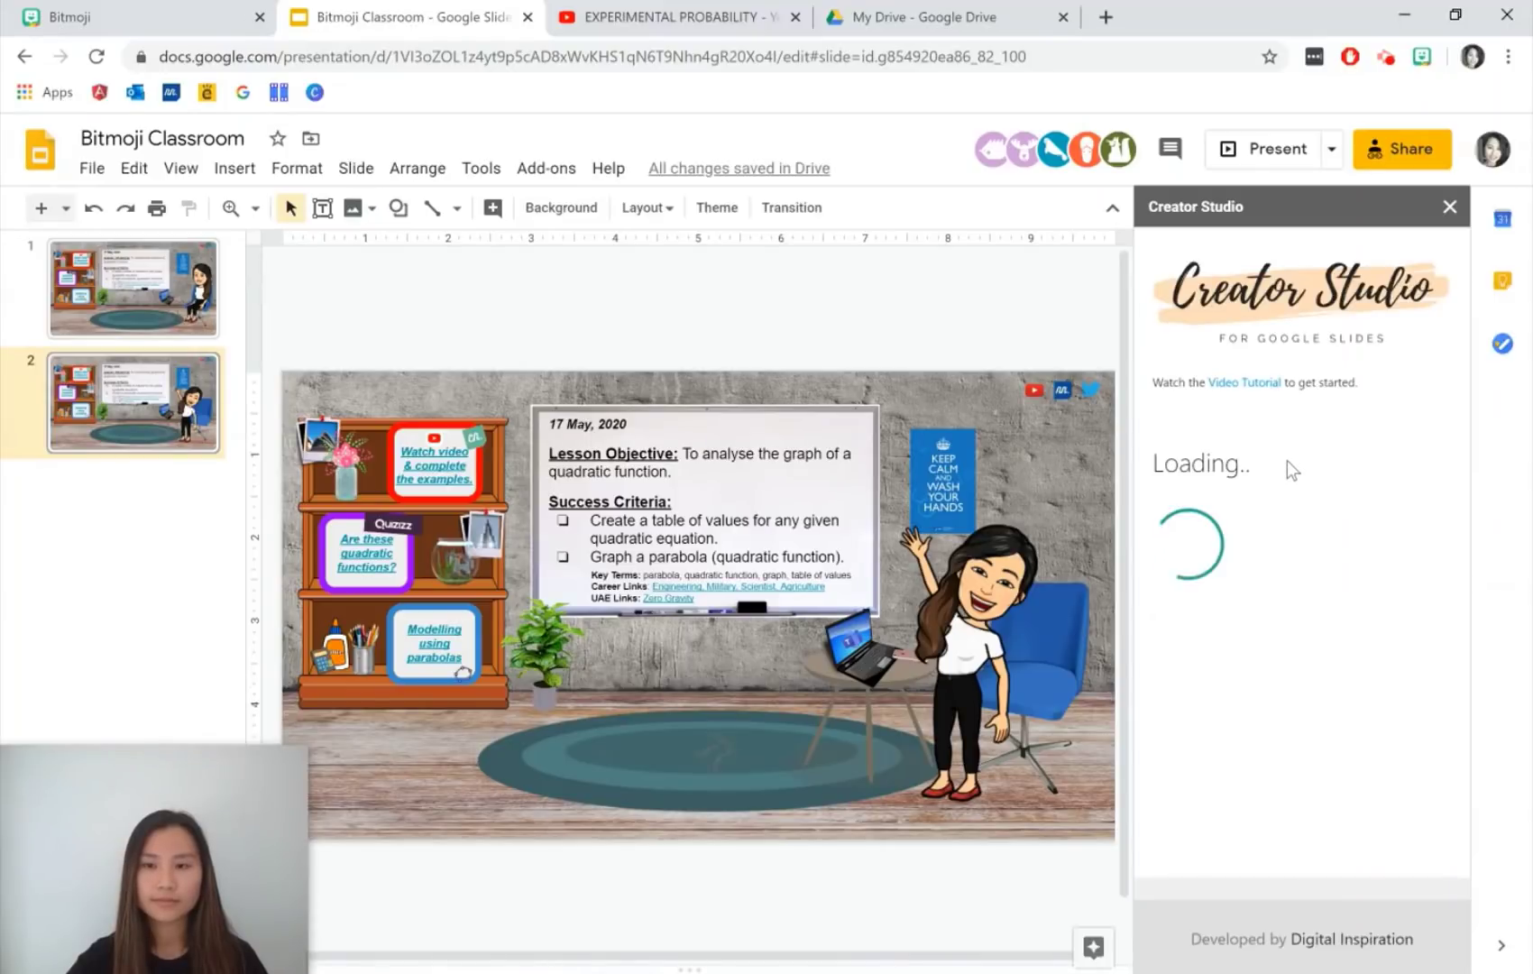
# - Set Creator Studio output width to 1000 and interval to 0.3, then render the animated GIF
pyautogui.moveTo(1283, 465); pyautogui.dragTo(1088, 462)
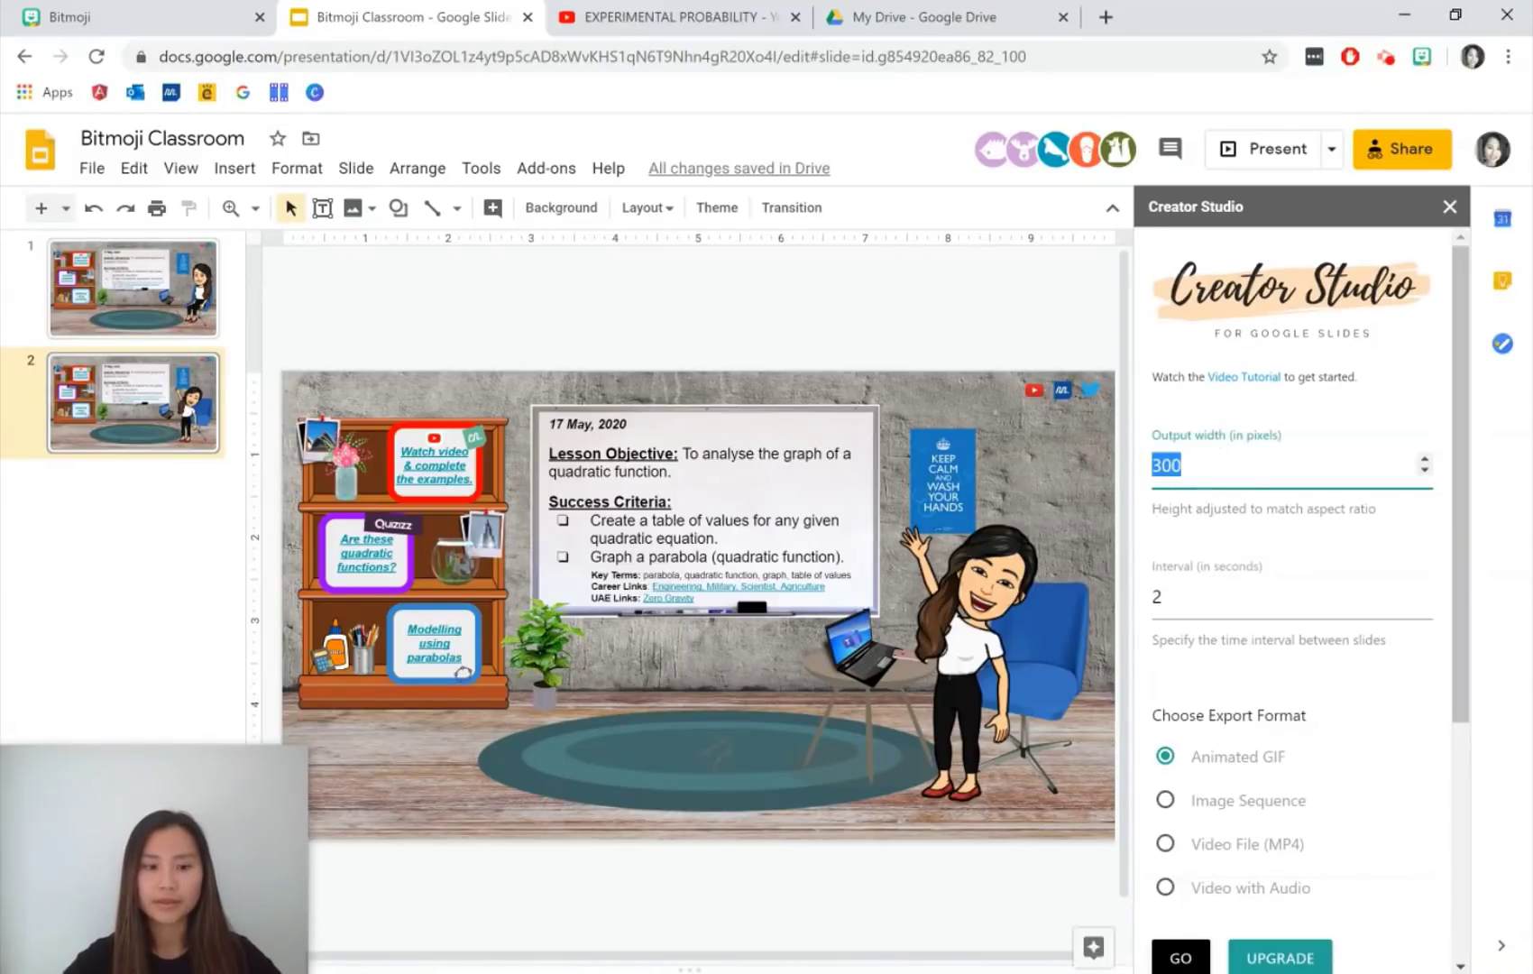
pyautogui.write('10')
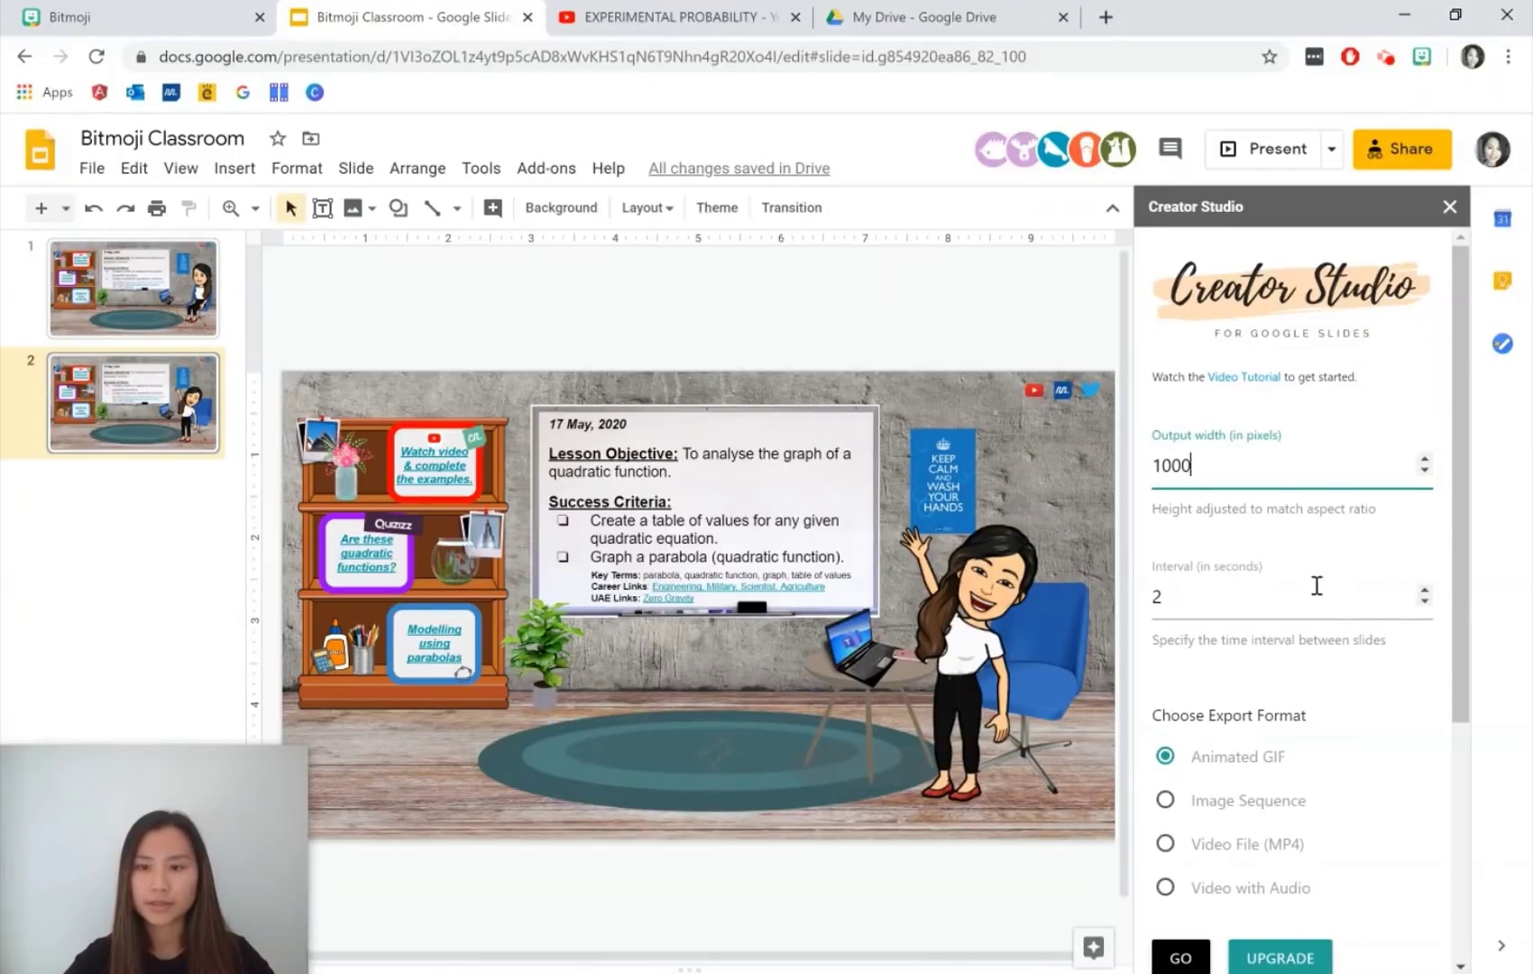
pyautogui.press('Tab')
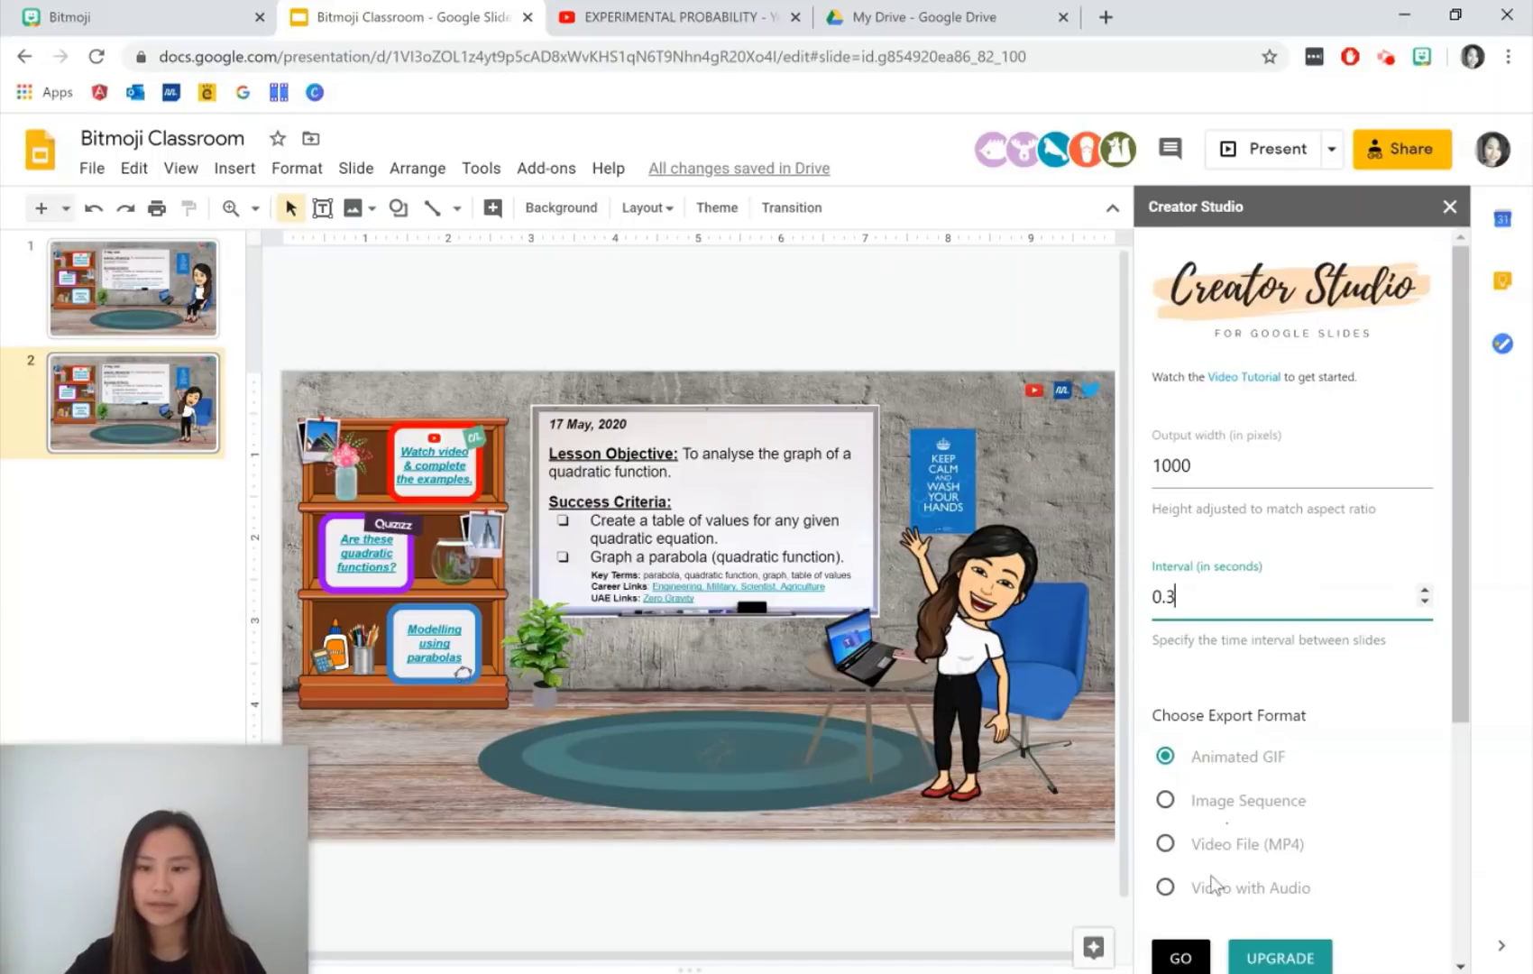
pyautogui.click(1188, 958)
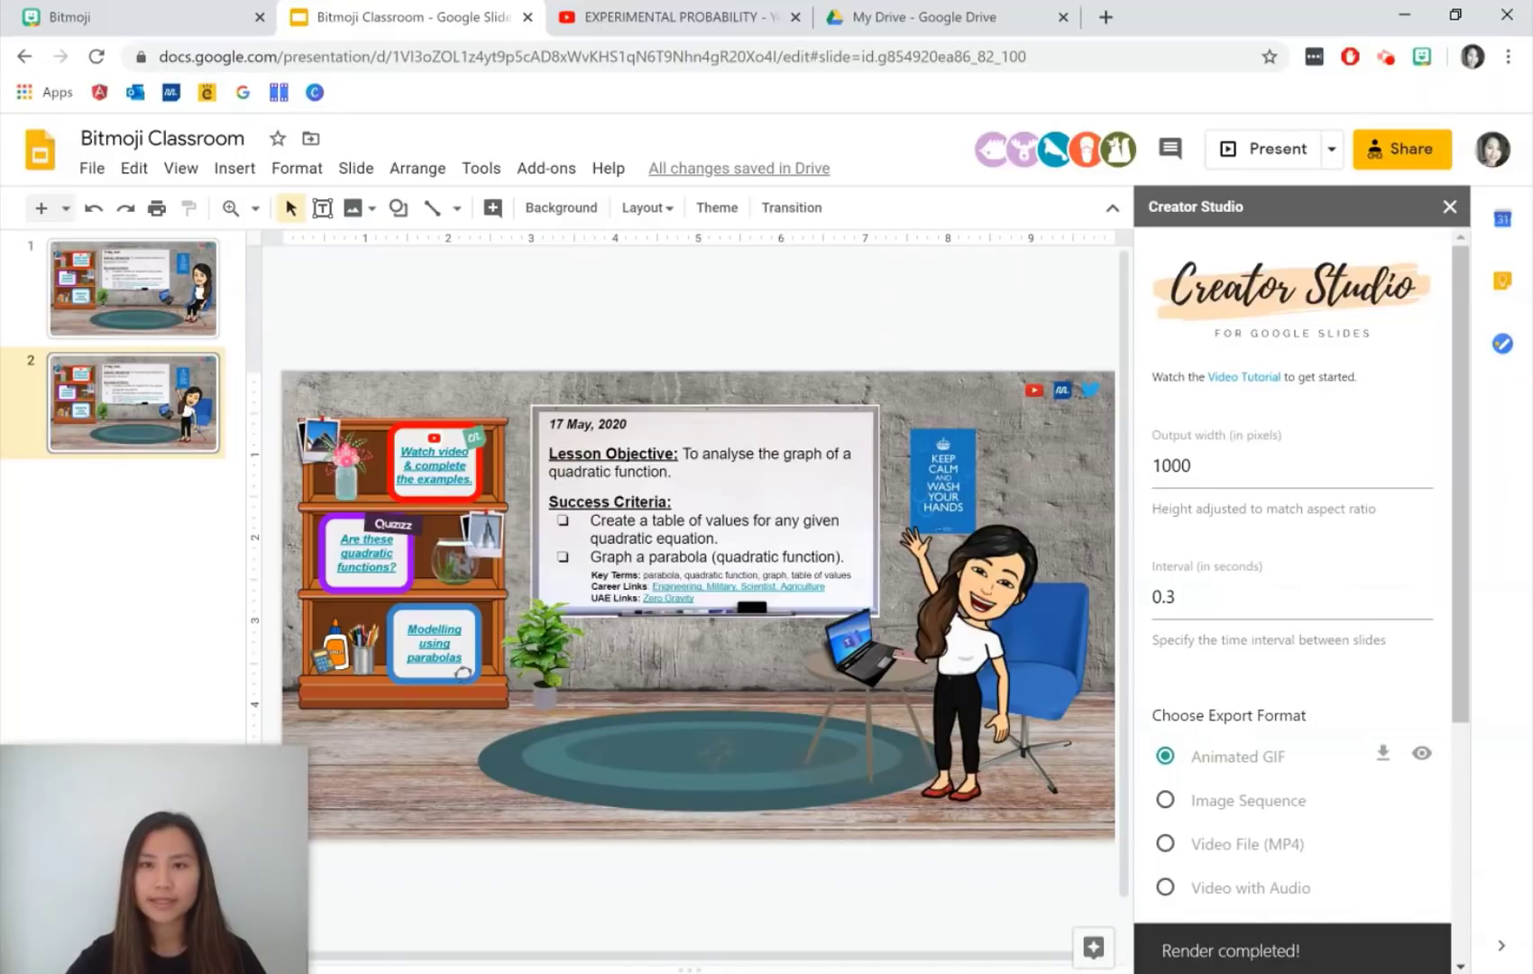
pyautogui.click(917, 17)
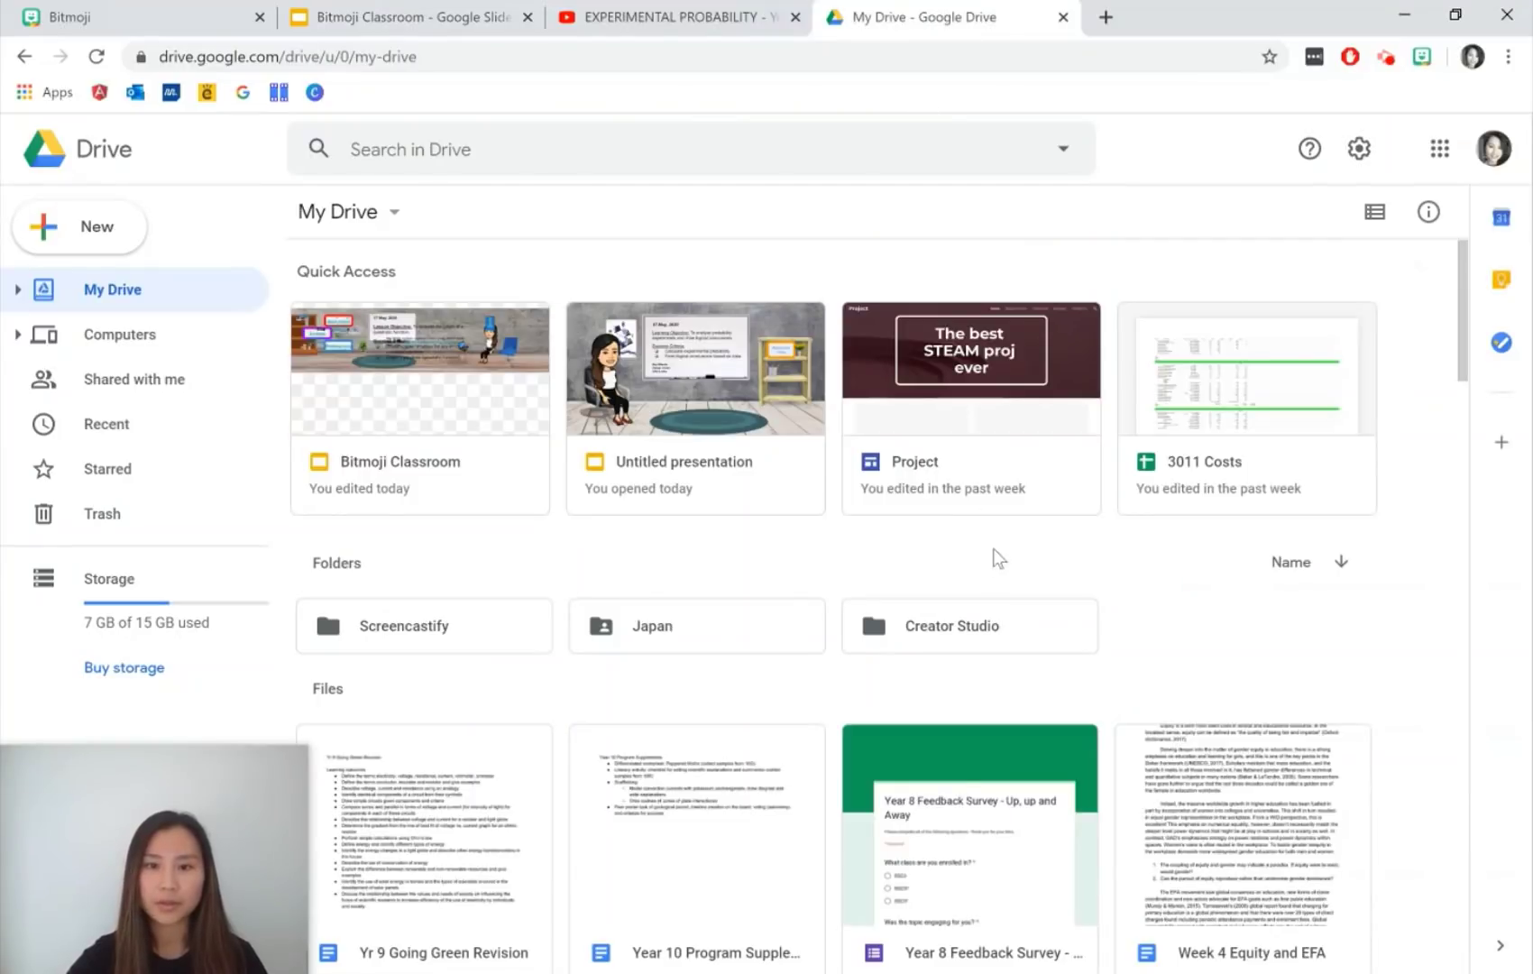
pyautogui.doubleClick(963, 635)
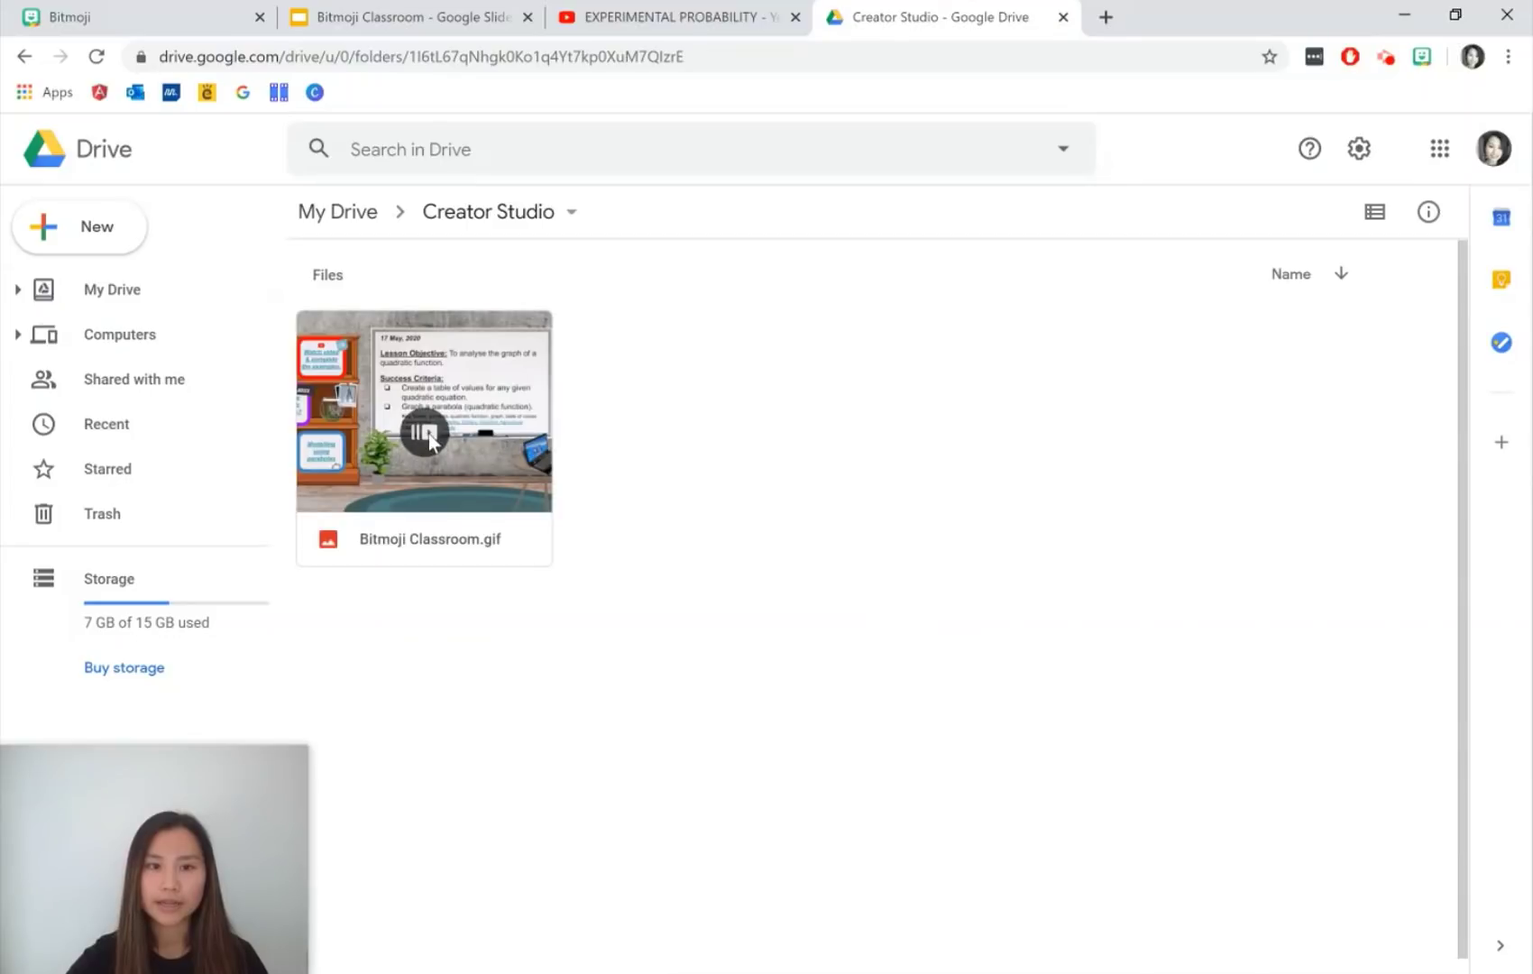
pyautogui.doubleClick(430, 442)
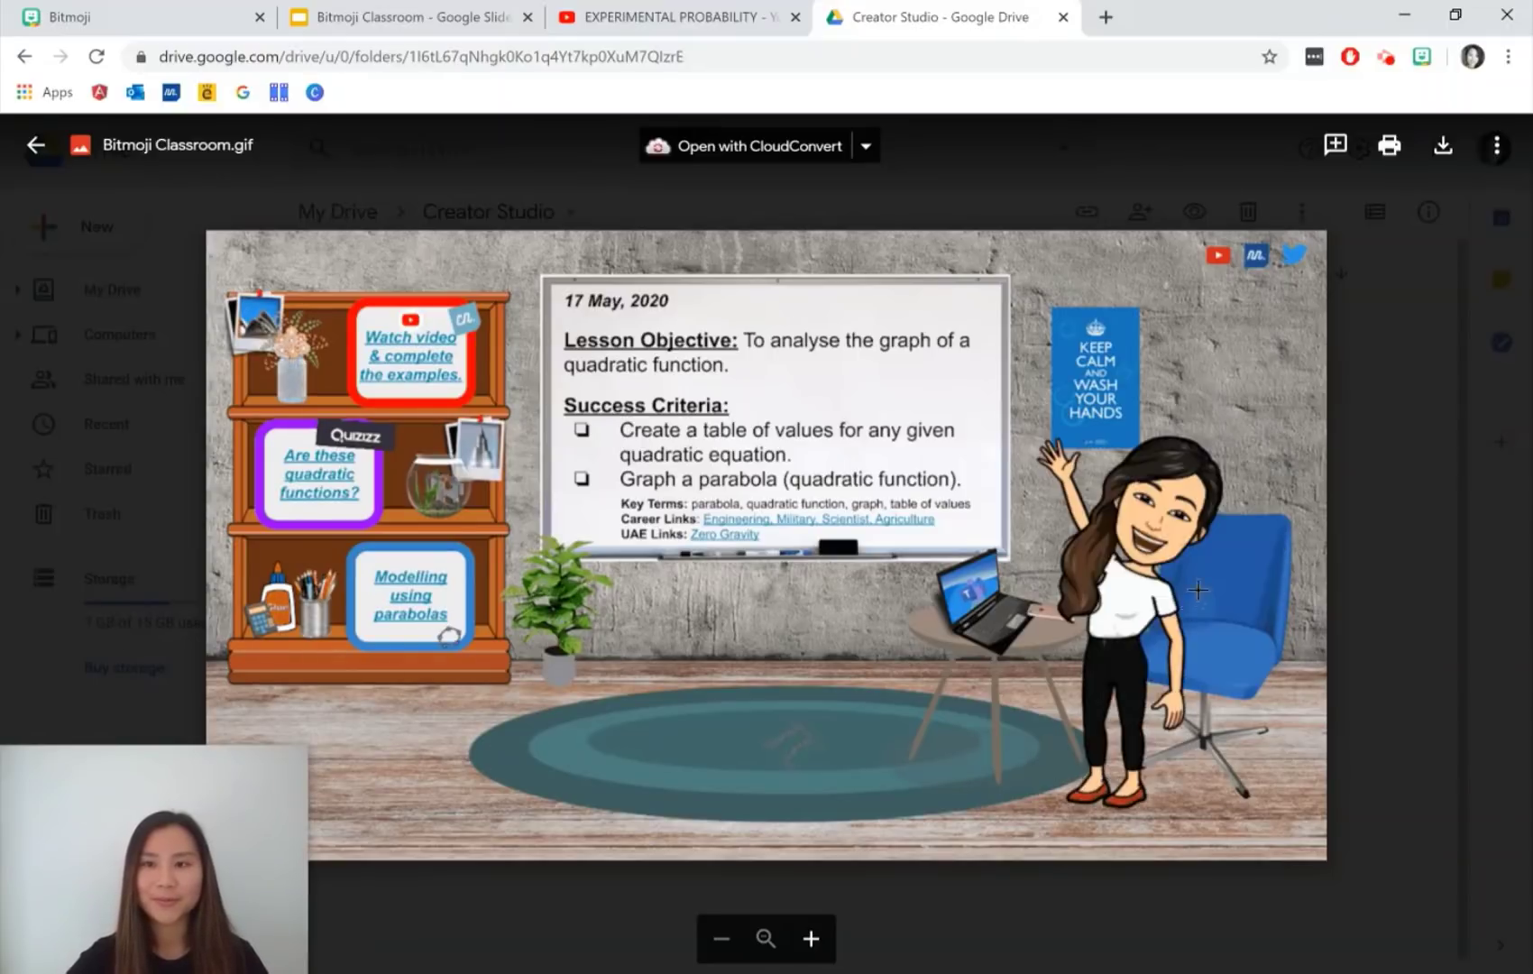
pyautogui.click(1384, 491)
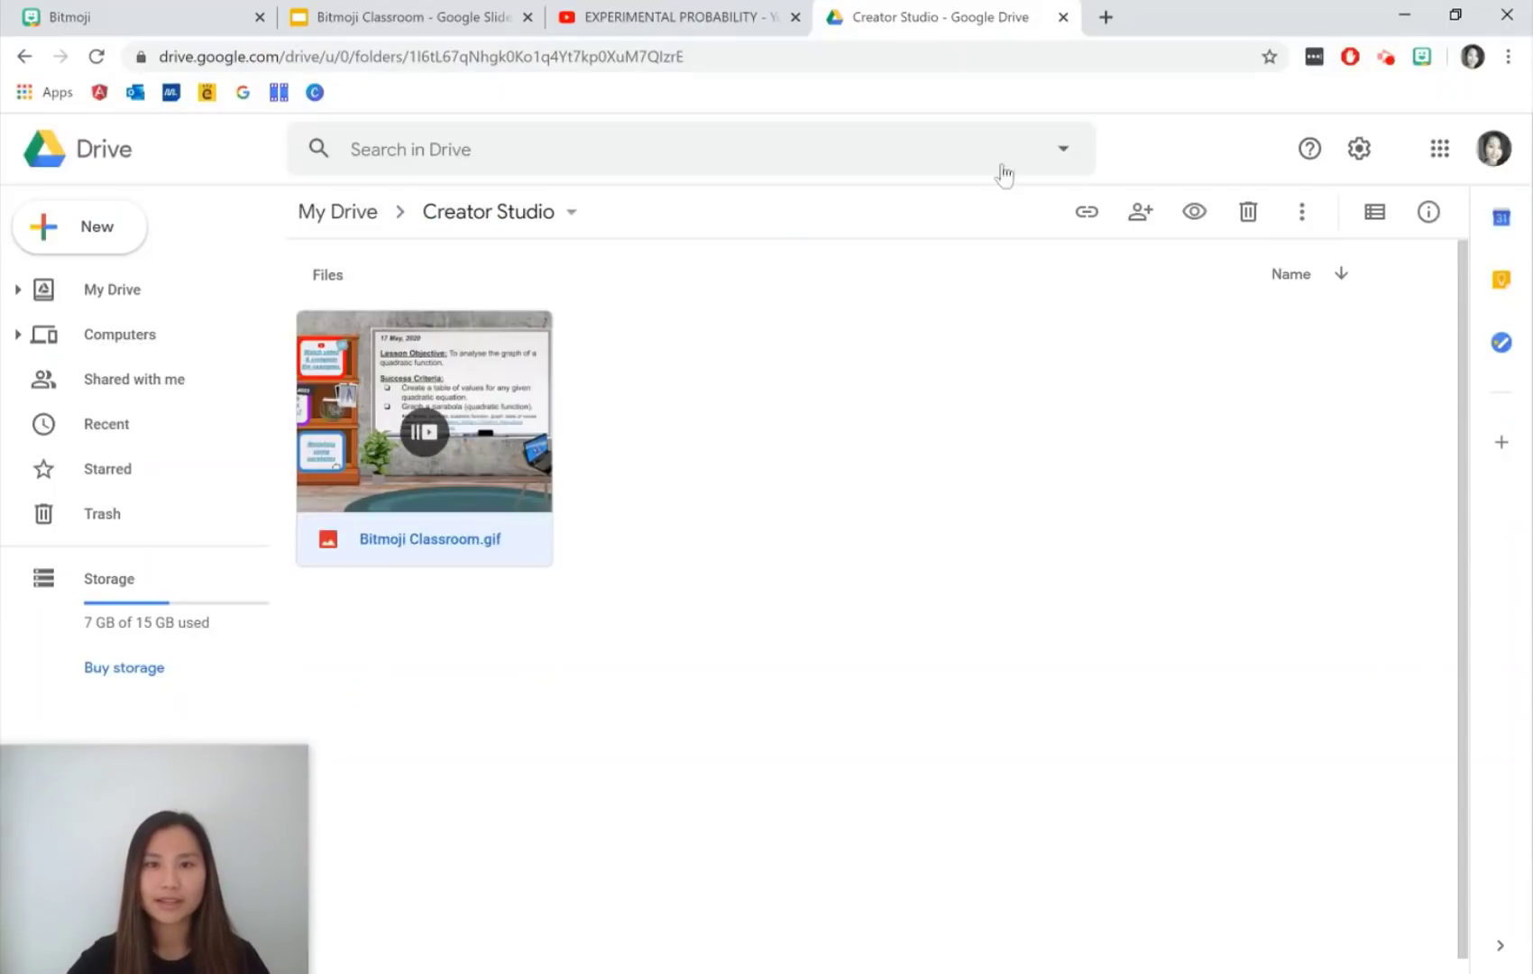
pyautogui.click(491, 11)
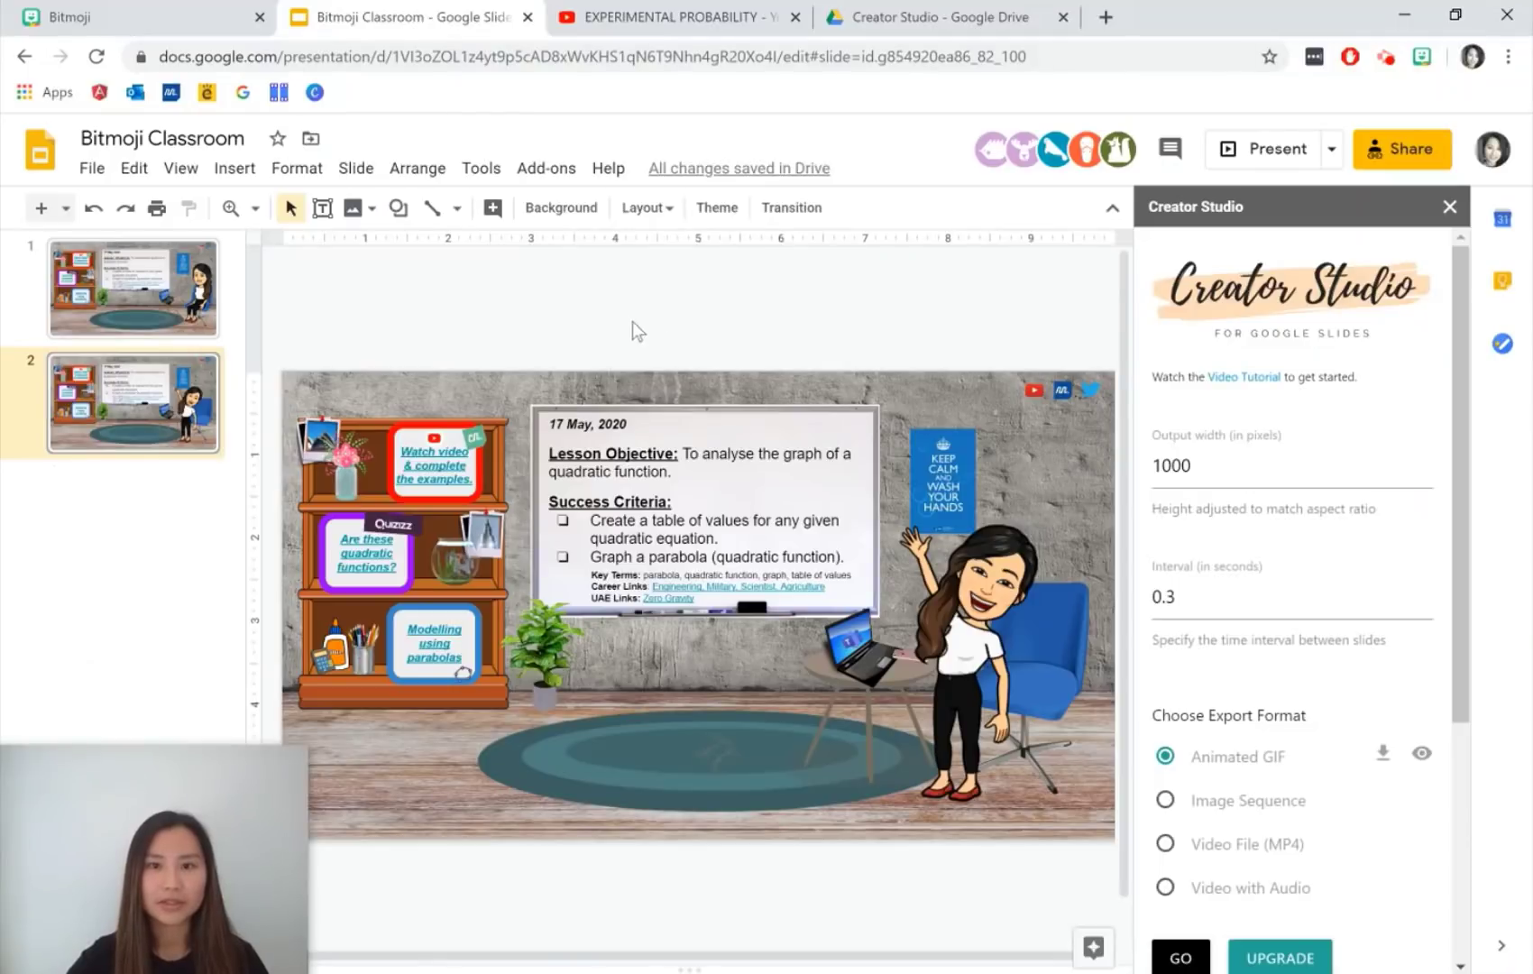
# - Close the Creator Studio panel and check File > Download without downloading
pyautogui.click(1449, 207)
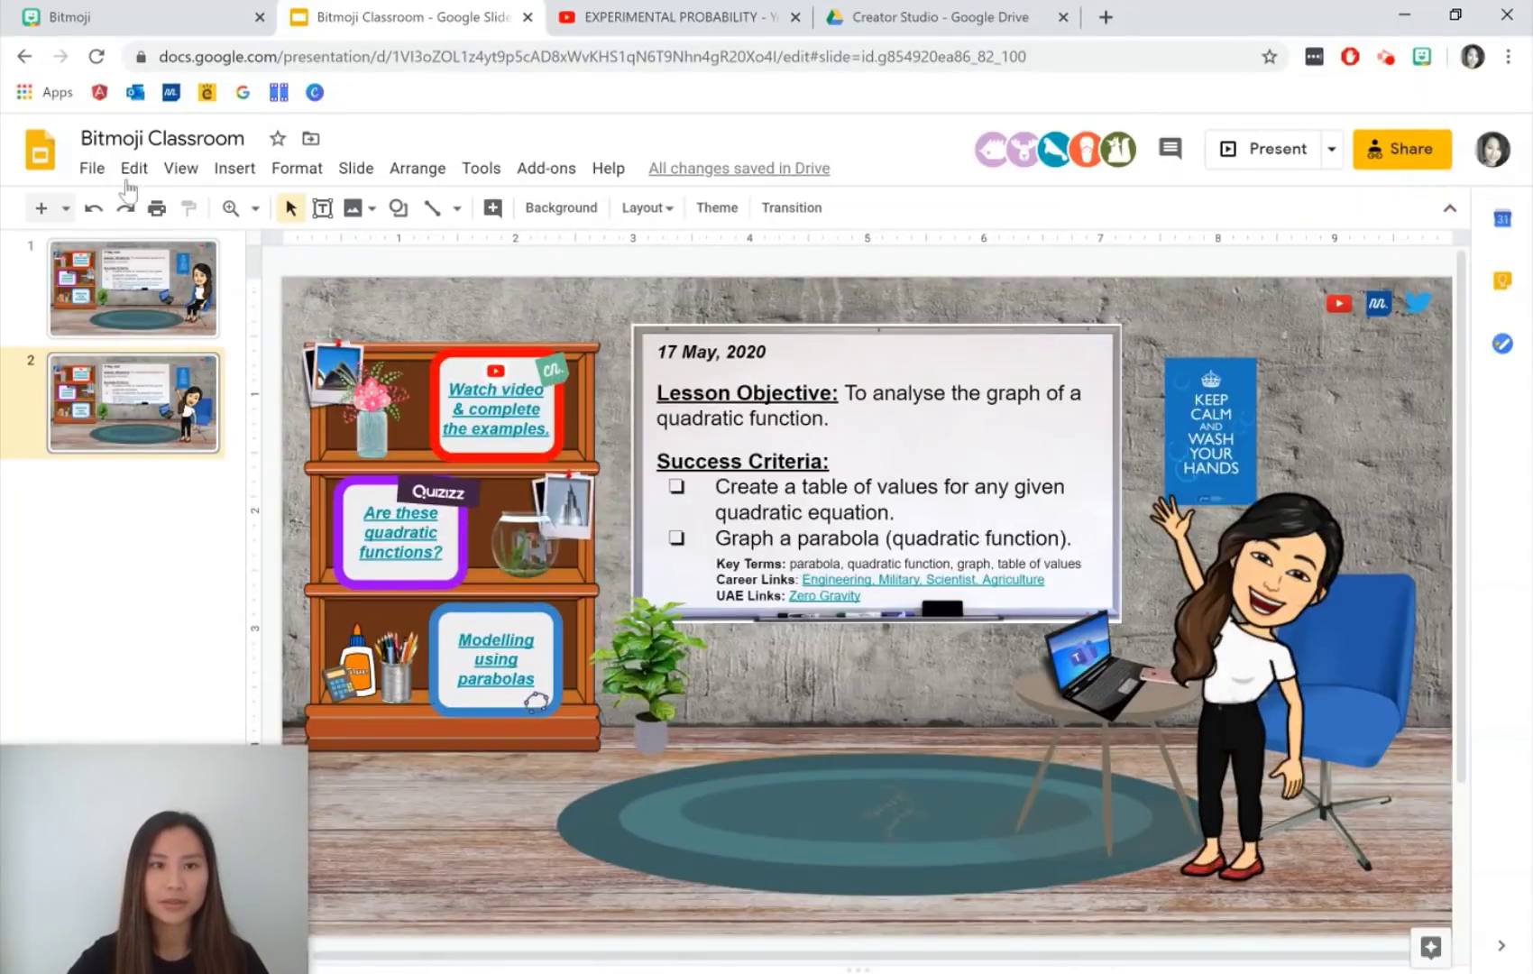
pyautogui.click(92, 169)
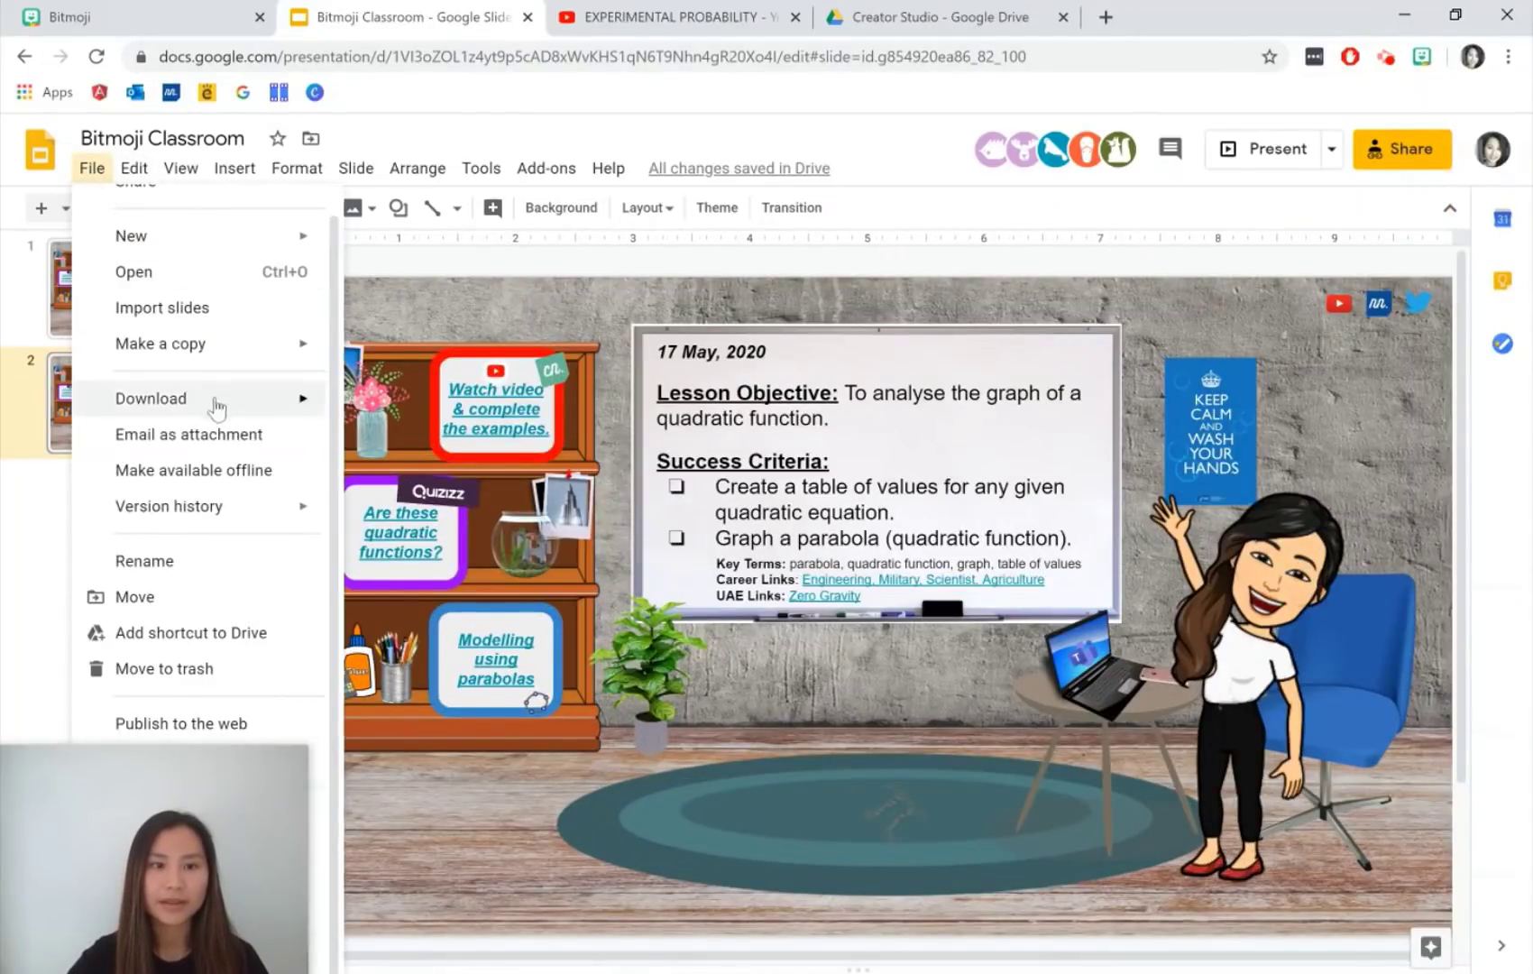
pyautogui.moveTo(211, 399)
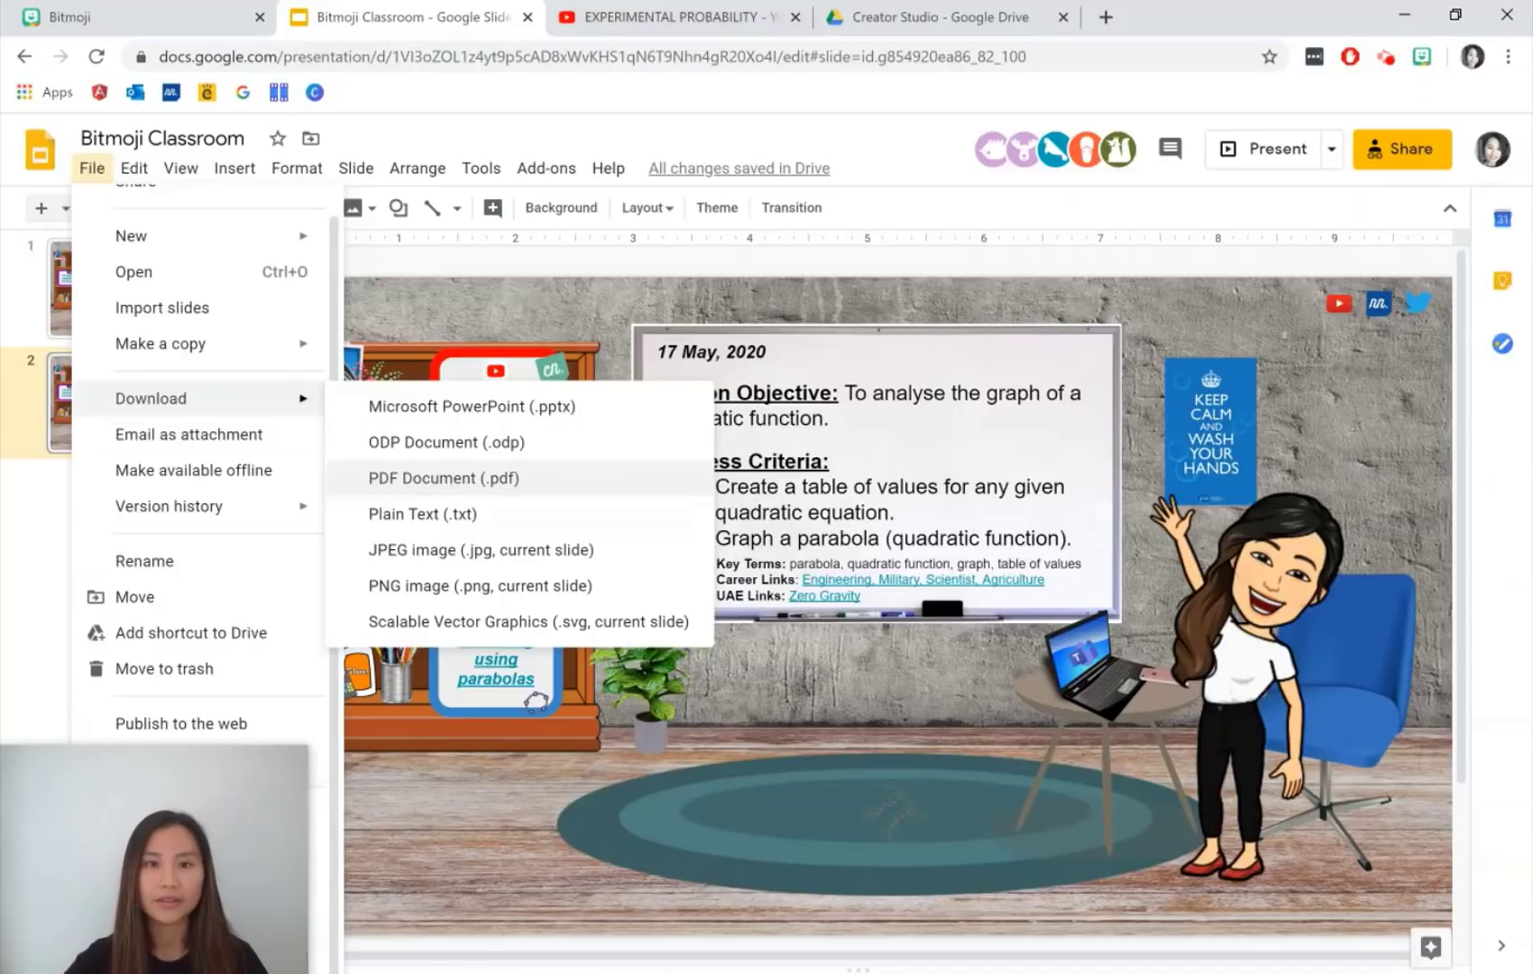
pyautogui.click(609, 327)
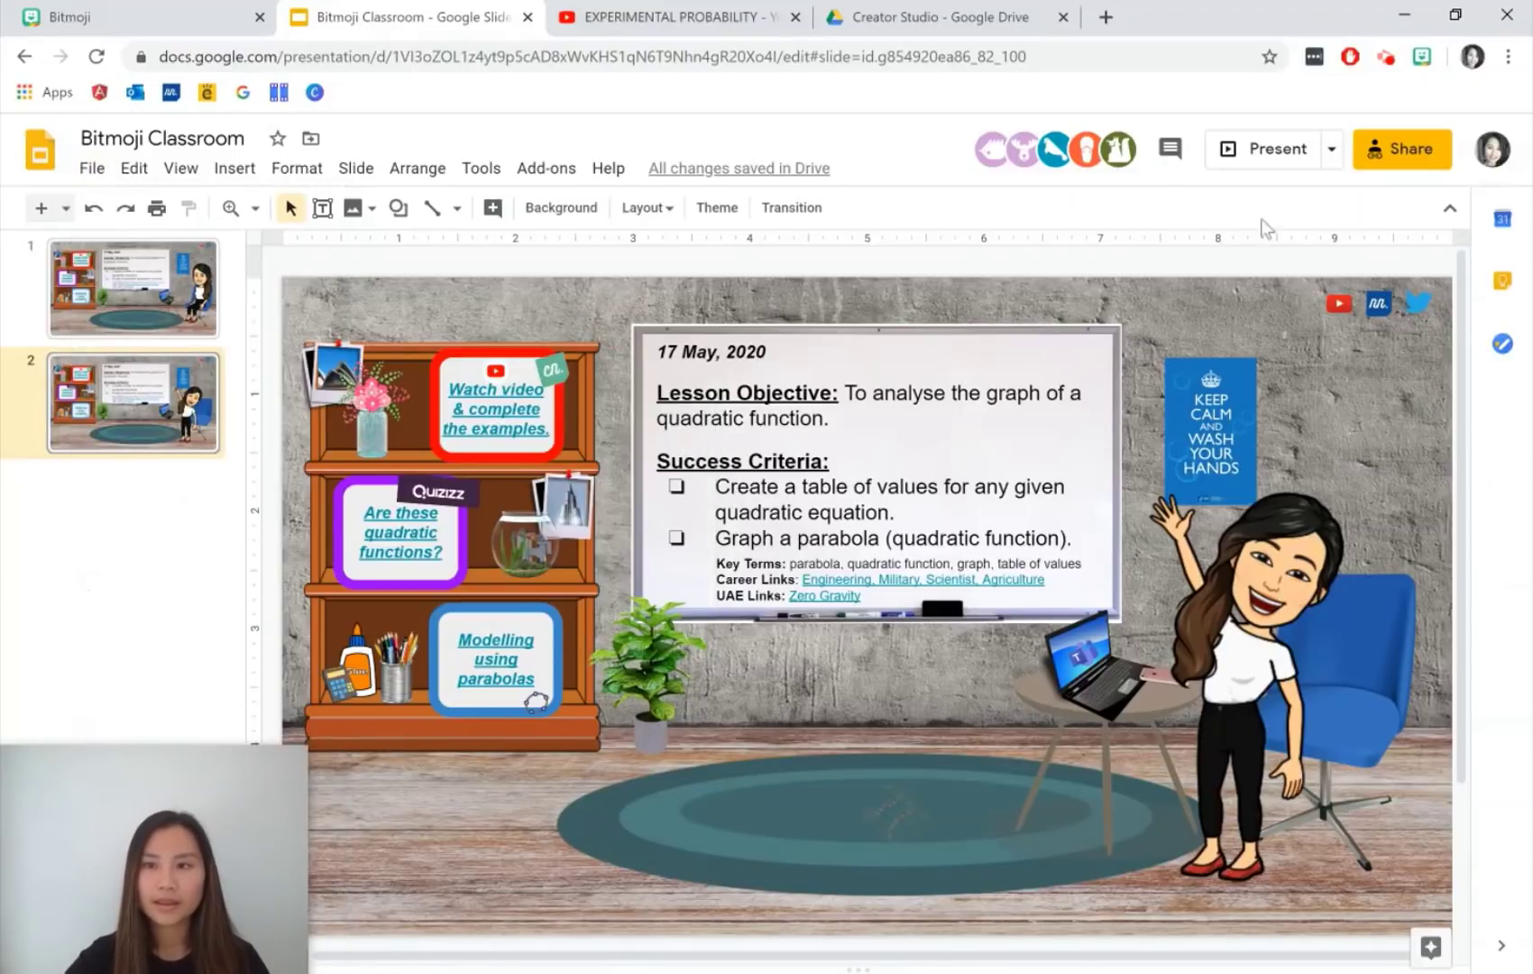
# - Copy the presentation's anyone-with-the-link view link from the Share dialog
pyautogui.click(1384, 158)
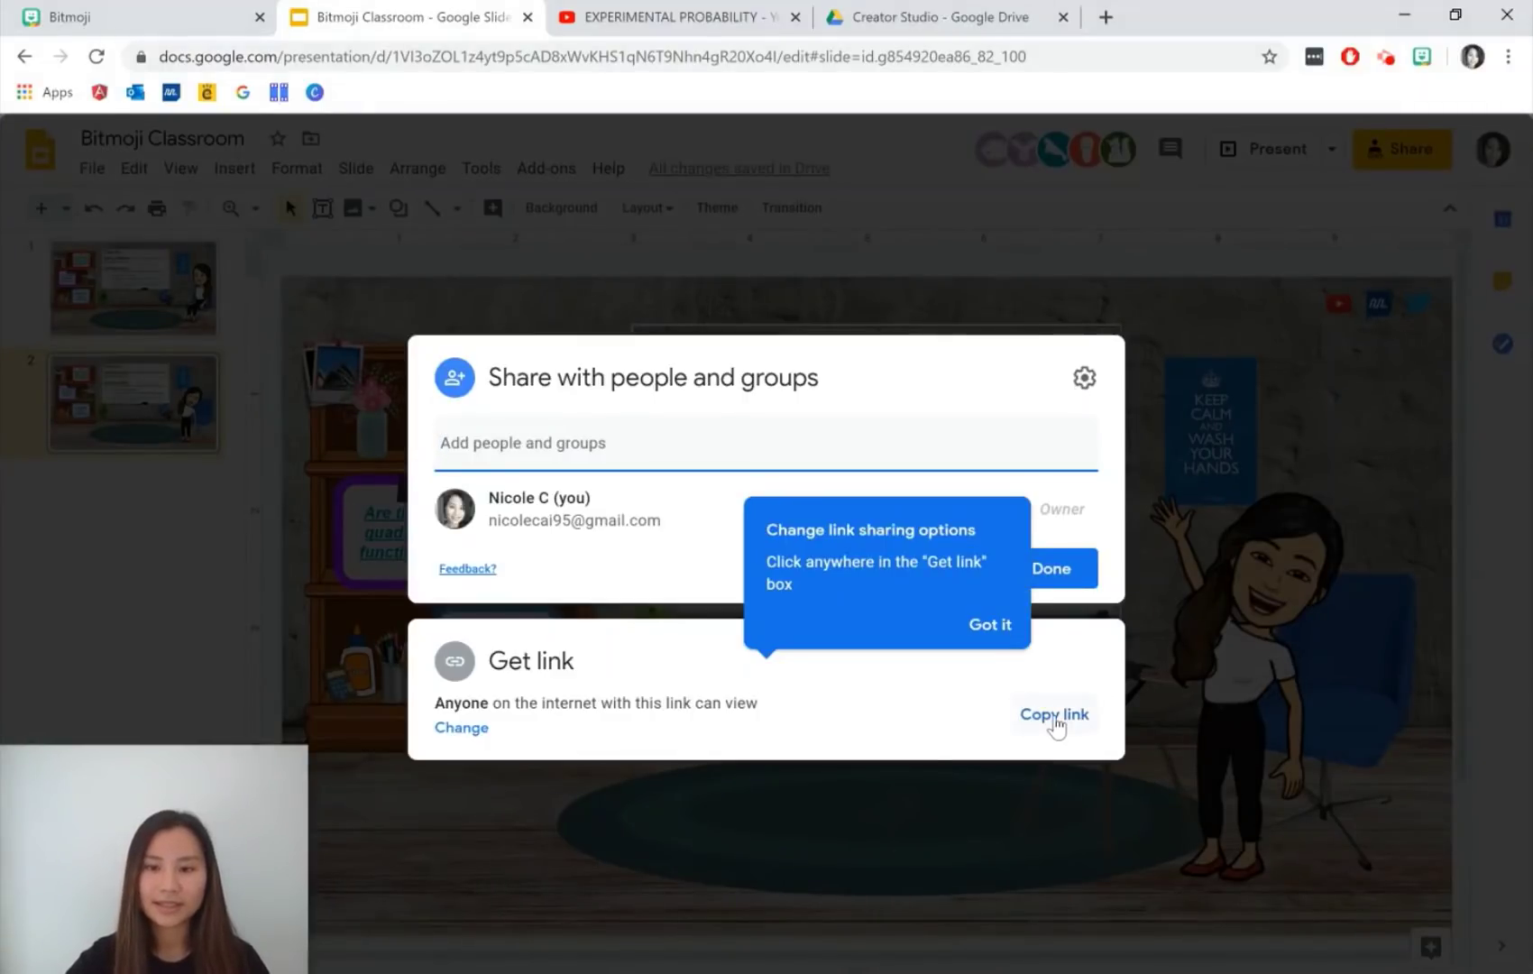
pyautogui.click(1053, 714)
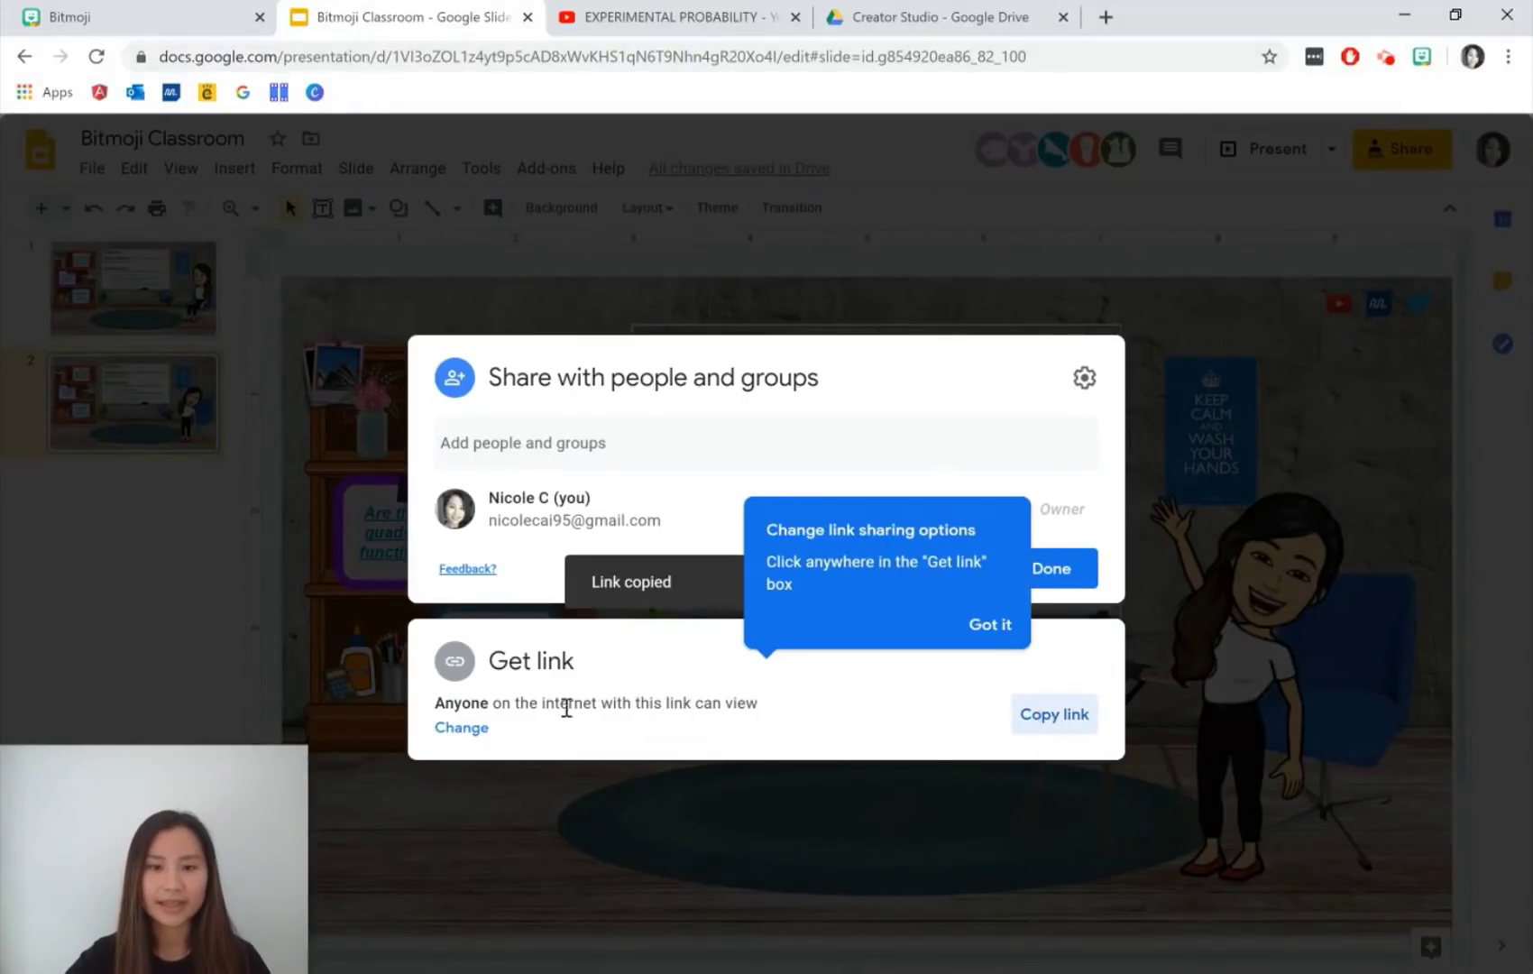
pyautogui.click(1310, 345)
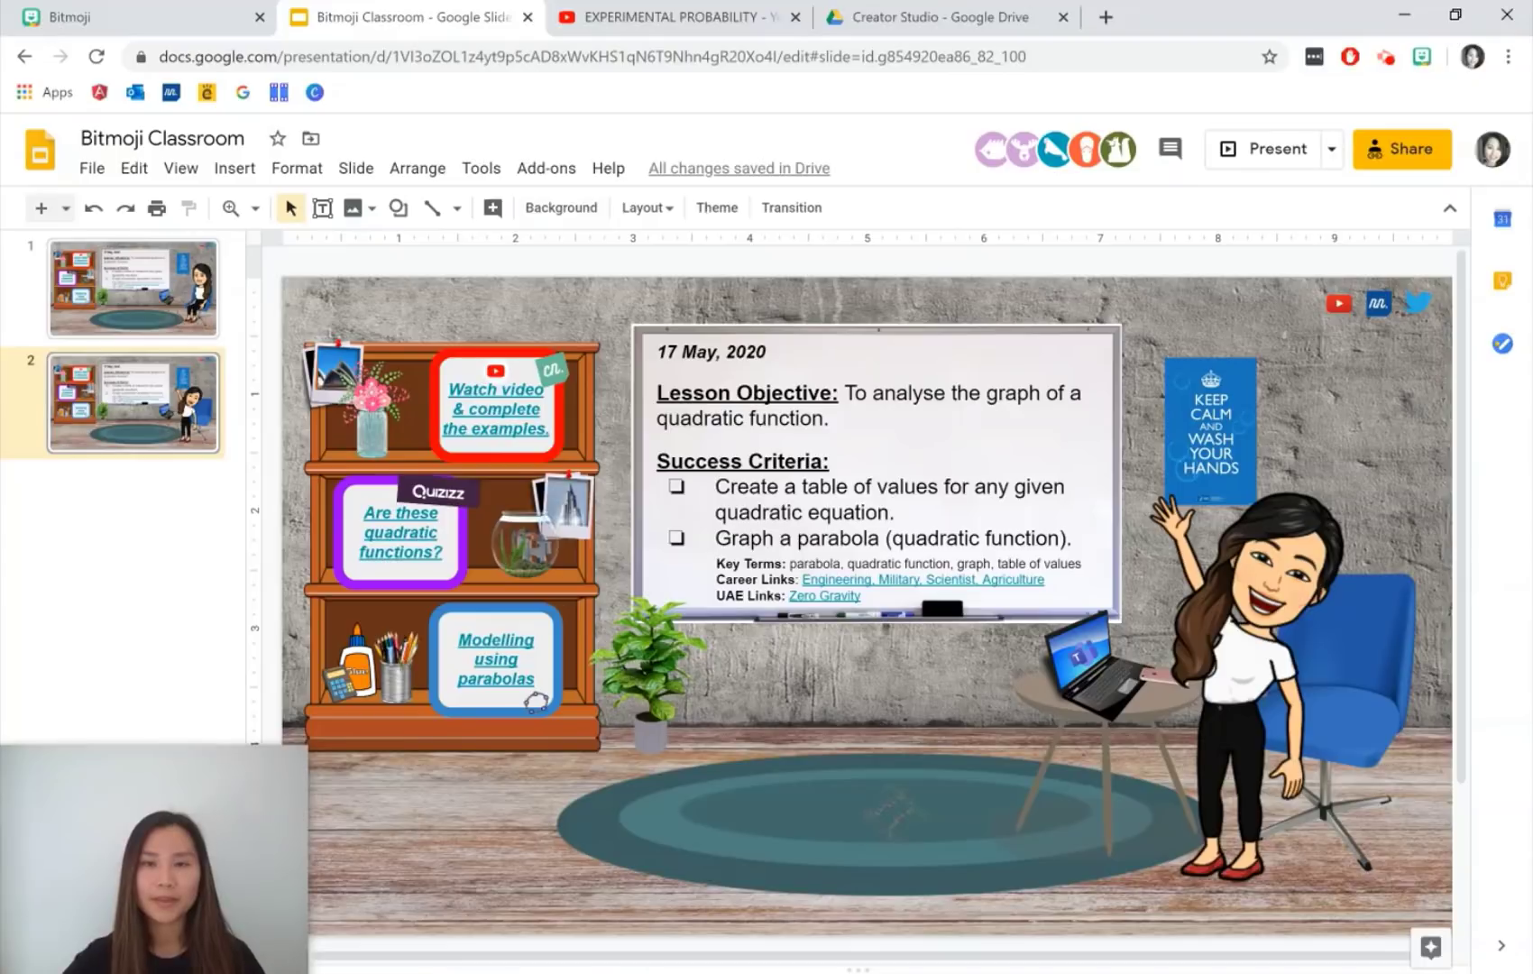
# - Select slide 1 and bring up the File > Make a copy options
pyautogui.click(133, 287)
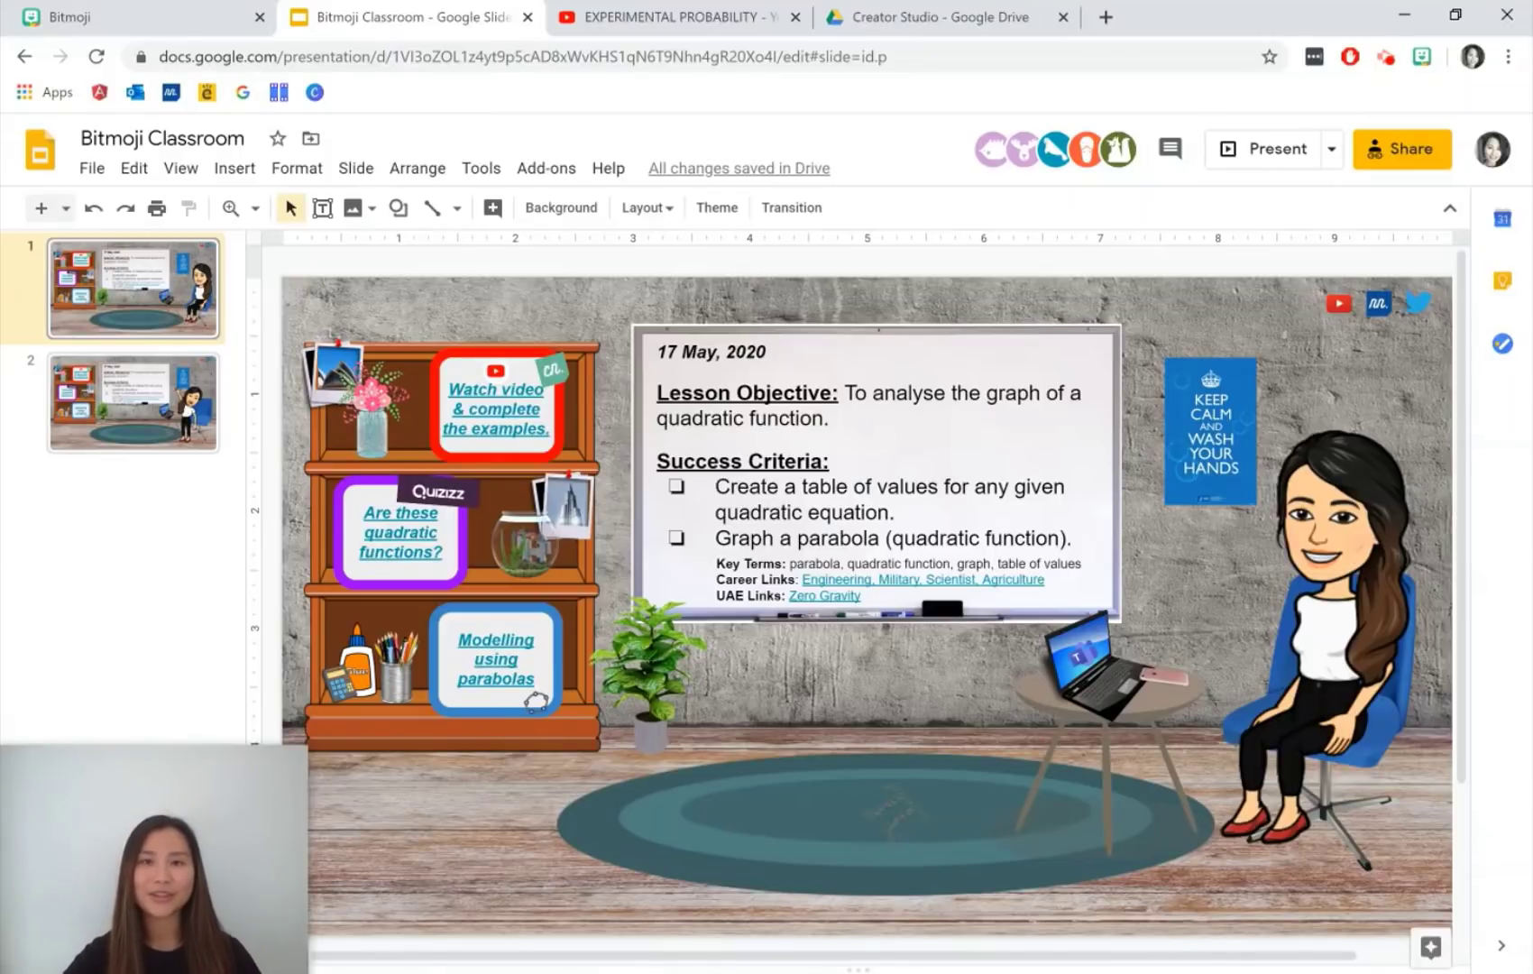
pyautogui.click(92, 167)
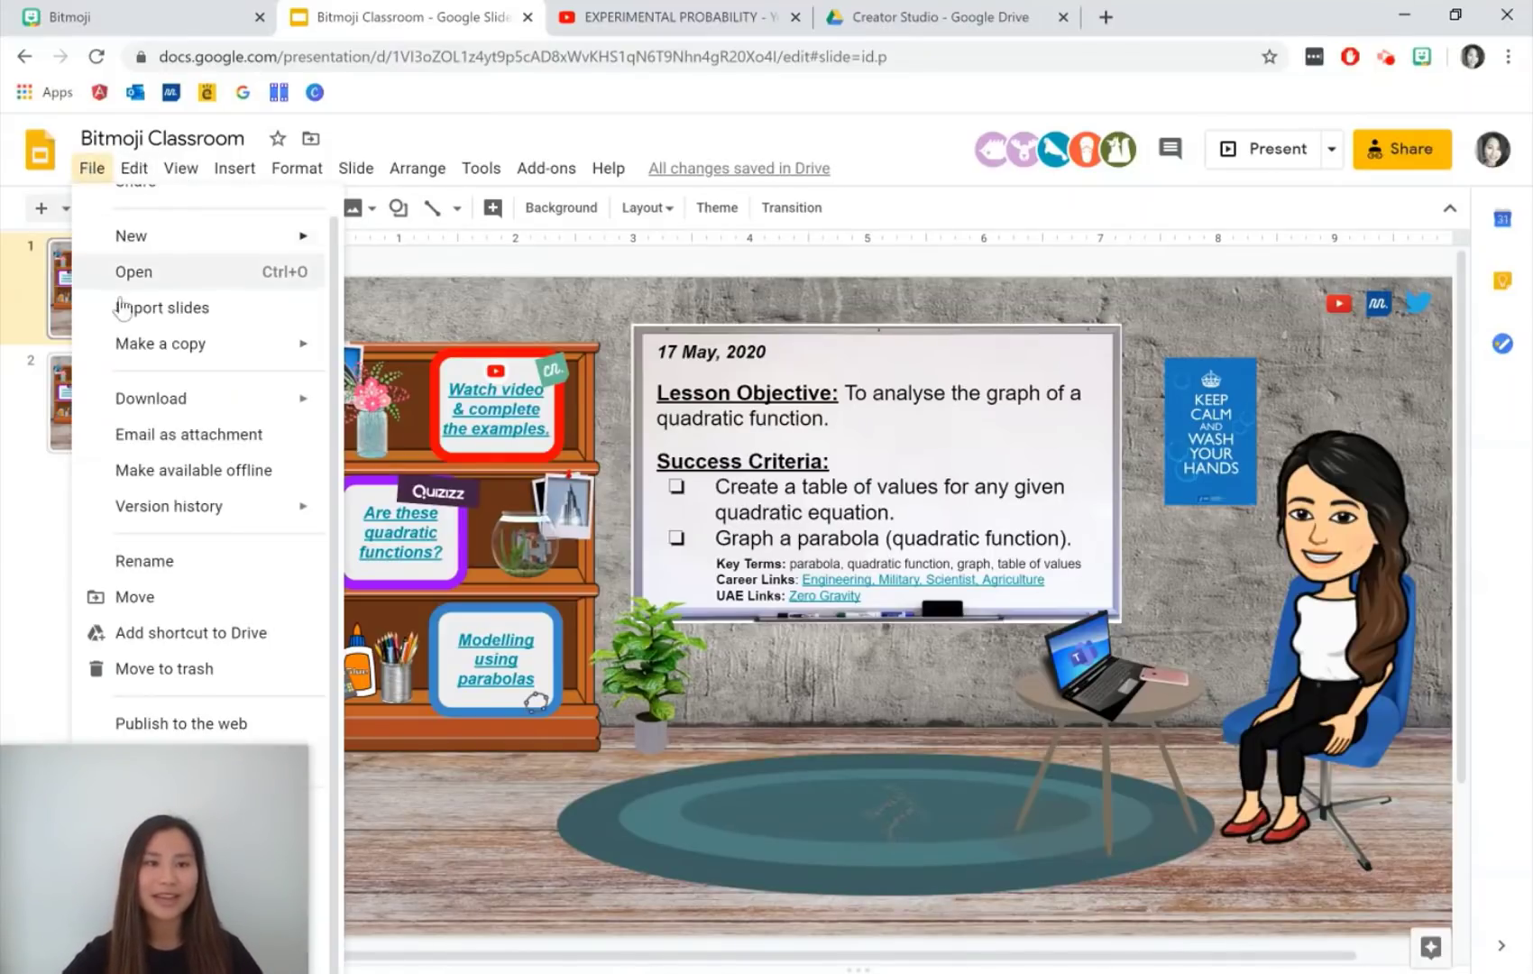
pyautogui.moveTo(145, 349)
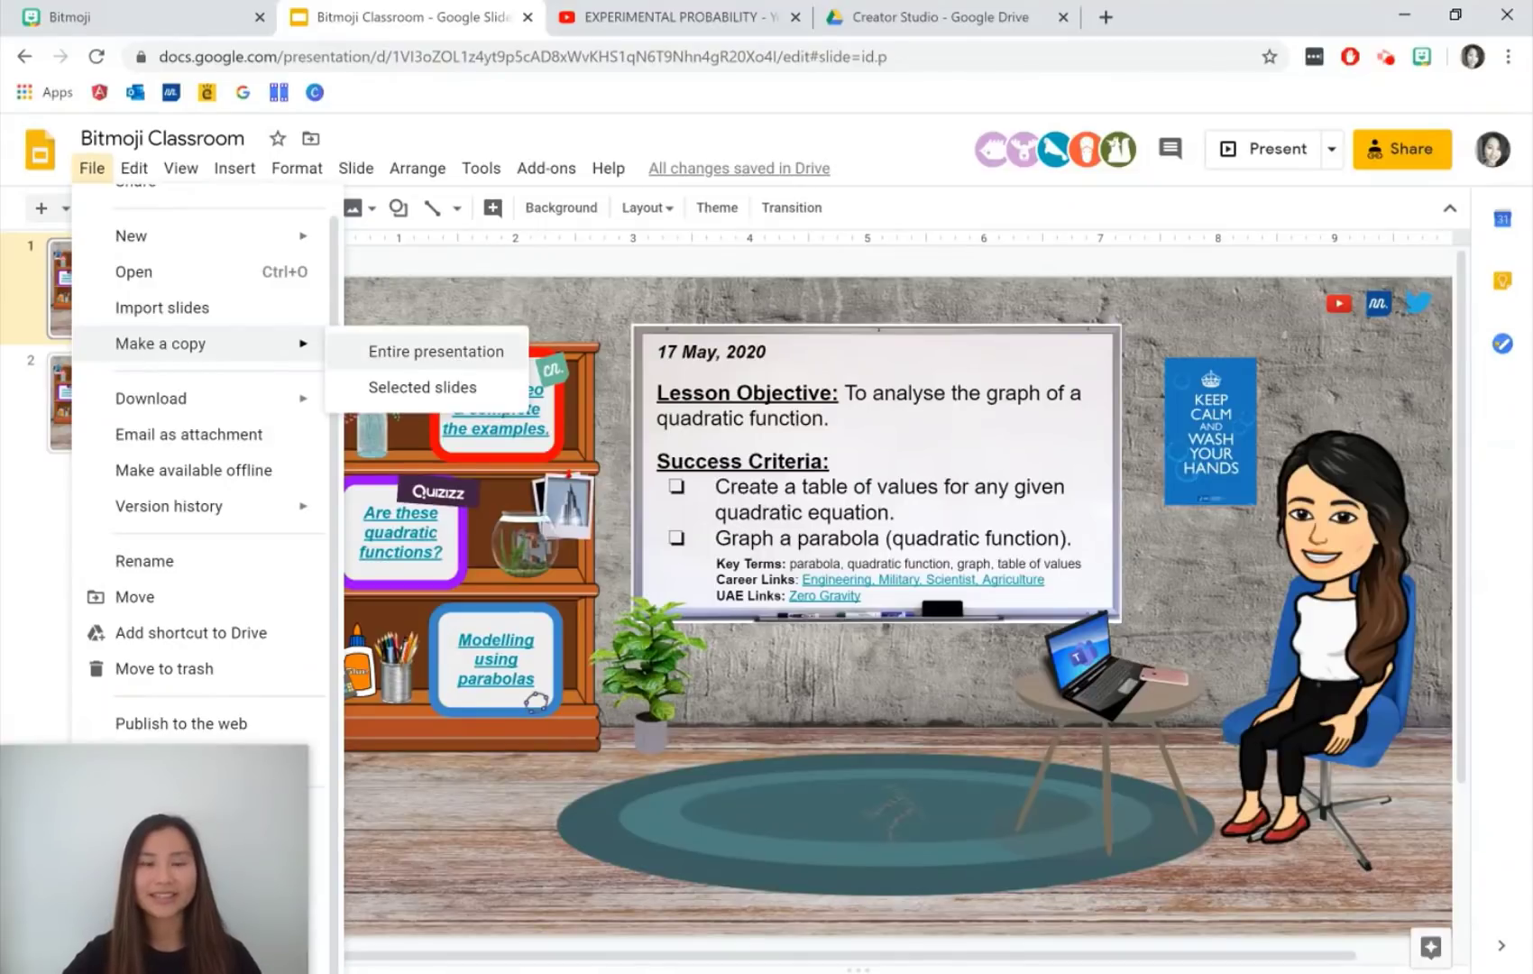